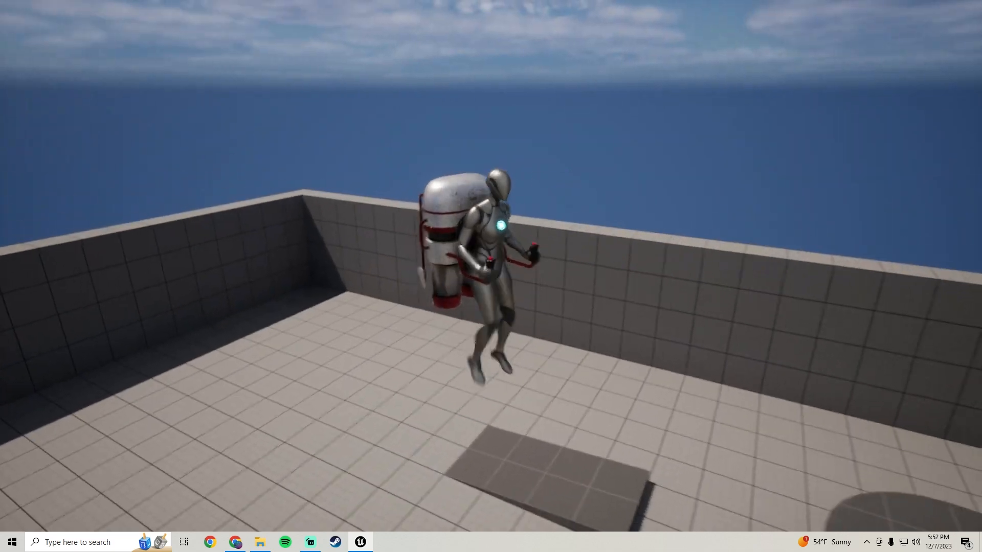
# Fly the jetpack character around the walled level to preview the jetpack movement.
pyautogui.press('space')
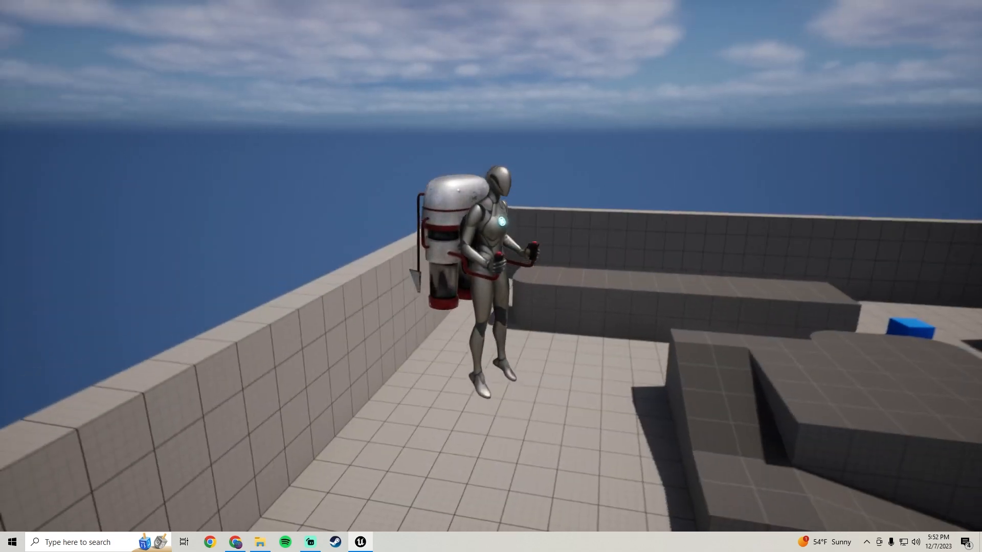
pyautogui.press('space')
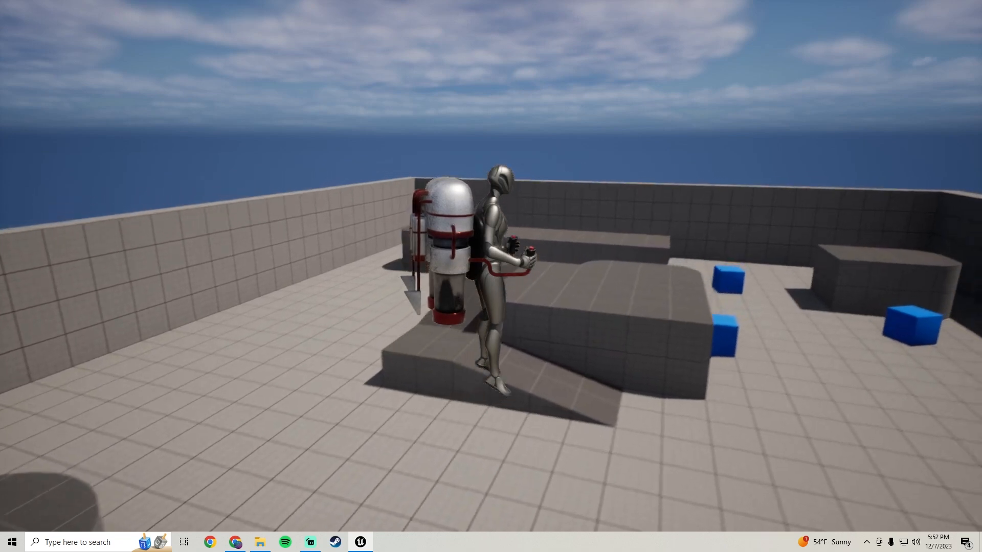
pyautogui.press('d')
pyautogui.press('w')
pyautogui.press('a')
pyautogui.press('space')
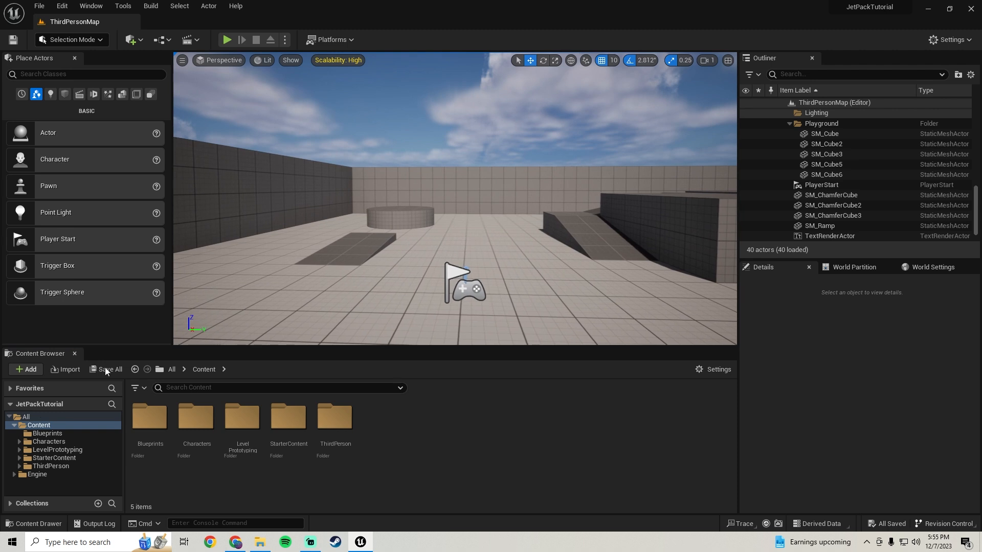
# Duplicate the IA_Jump input action in the ThirdPerson Input Actions folder and name the copy IA_JetPack.
pyautogui.click(51, 467)
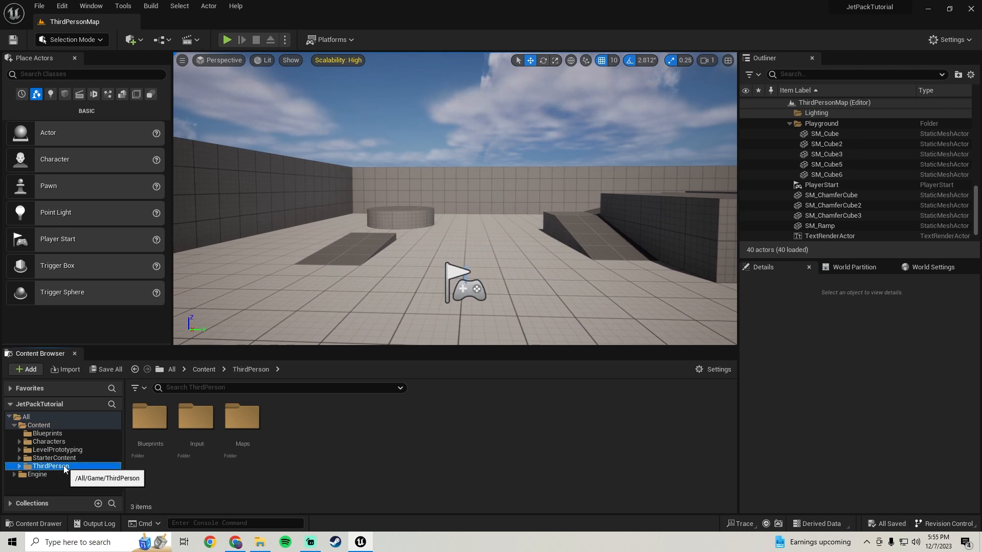
pyautogui.doubleClick(196, 418)
pyautogui.doubleClick(149, 417)
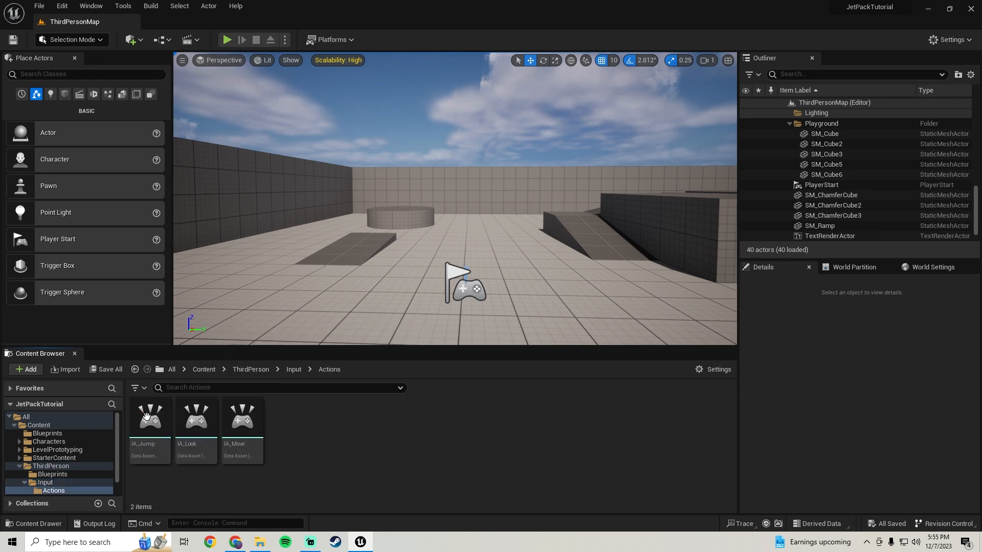
pyautogui.rightClick(152, 453)
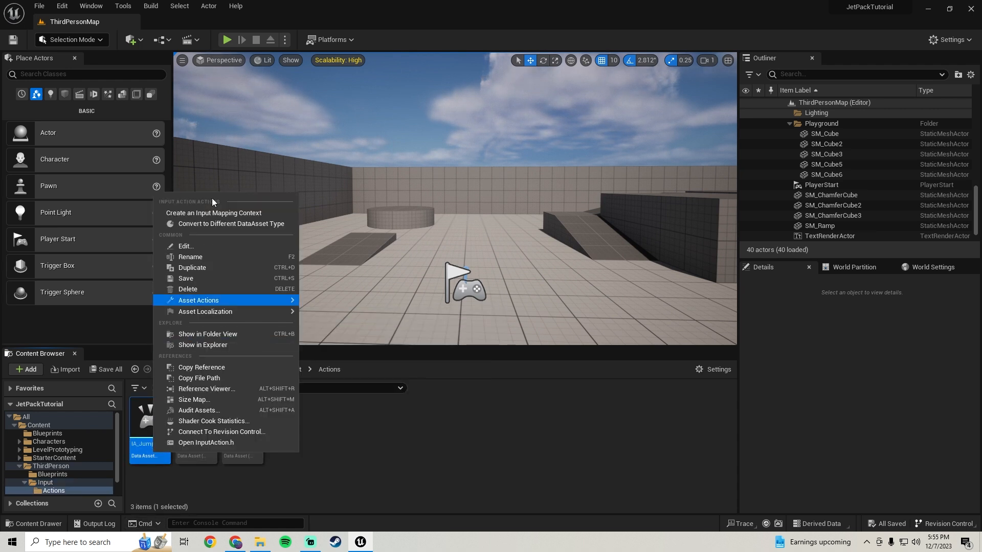
pyautogui.click(193, 268)
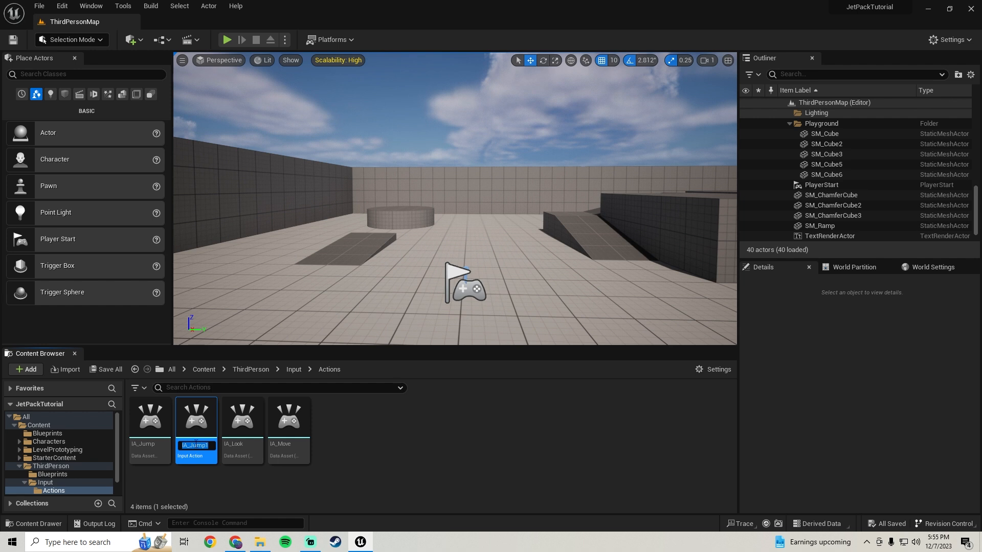
pyautogui.moveTo(190, 445); pyautogui.dragTo(365, 427)
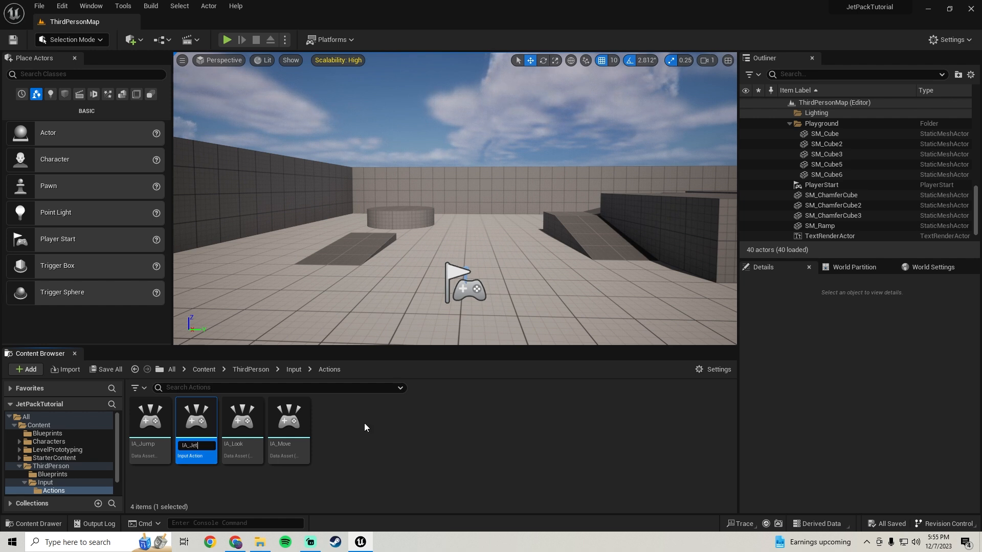
pyautogui.write('JetPack')
pyautogui.press('Return')
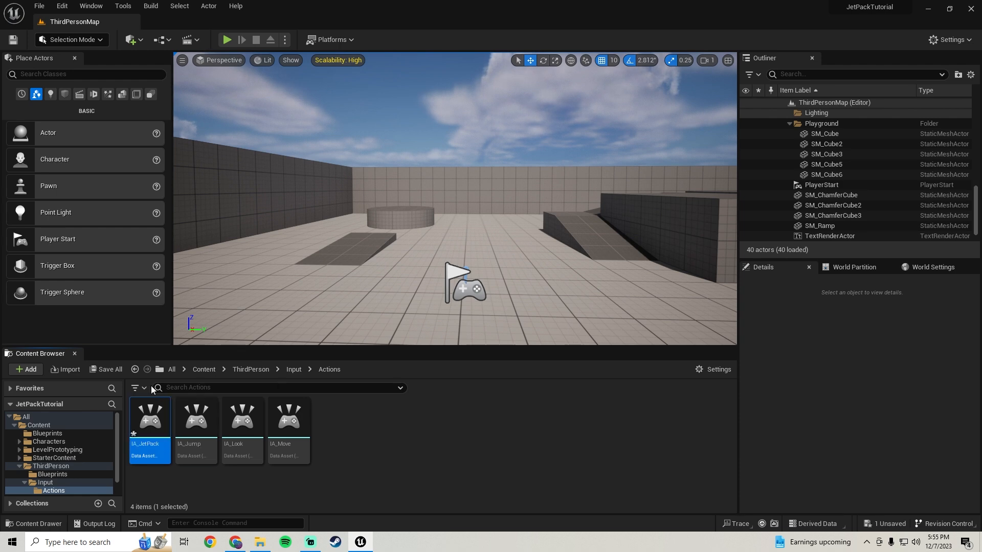
# Open the IMC_Default input mapping context and add a mapping for IA_JetPack.
pyautogui.click(135, 369)
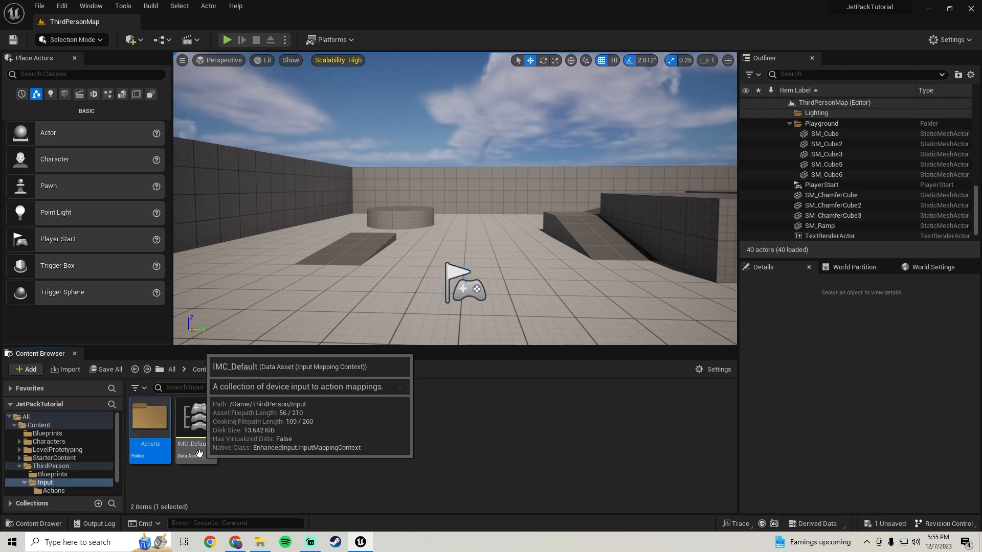
pyautogui.doubleClick(196, 434)
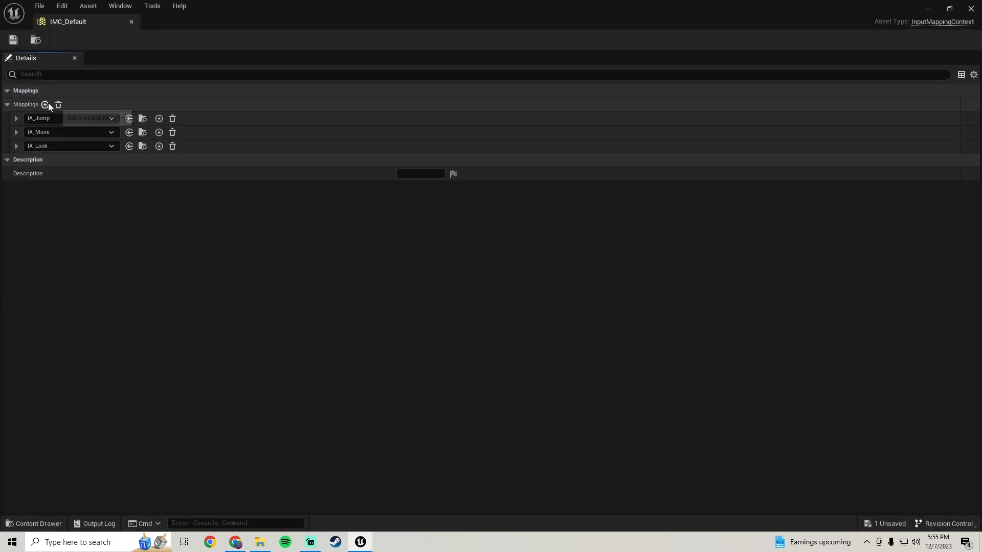
pyautogui.click(45, 104)
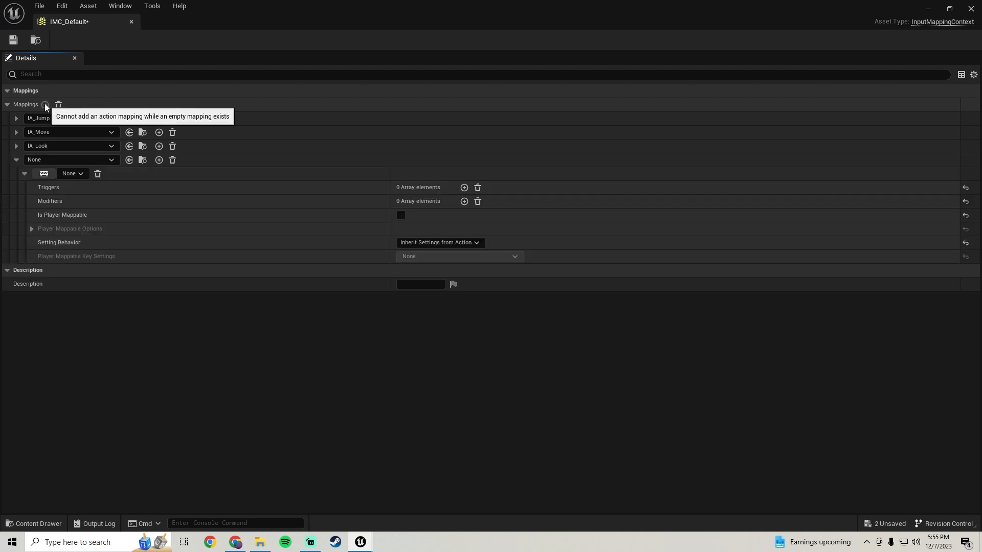
pyautogui.click(38, 159)
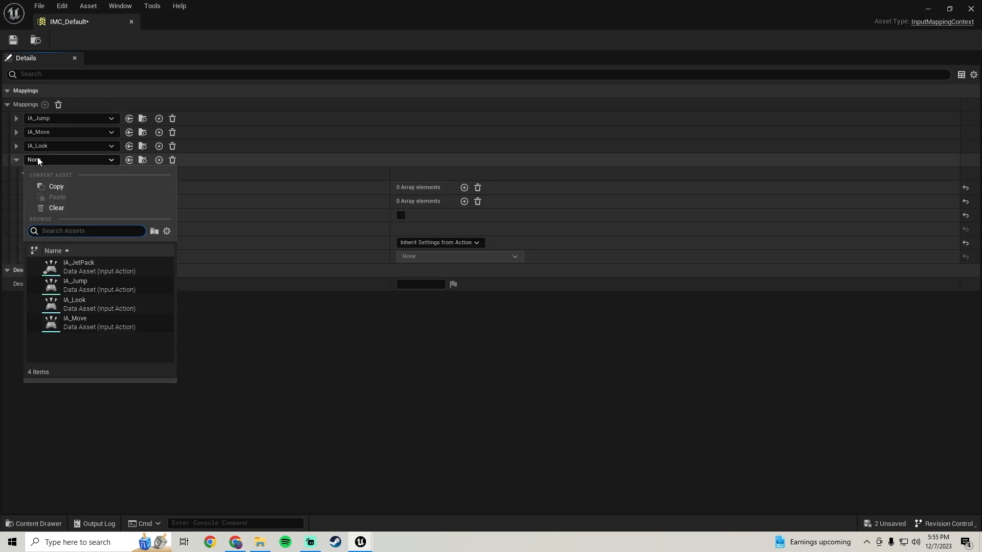
pyautogui.click(95, 271)
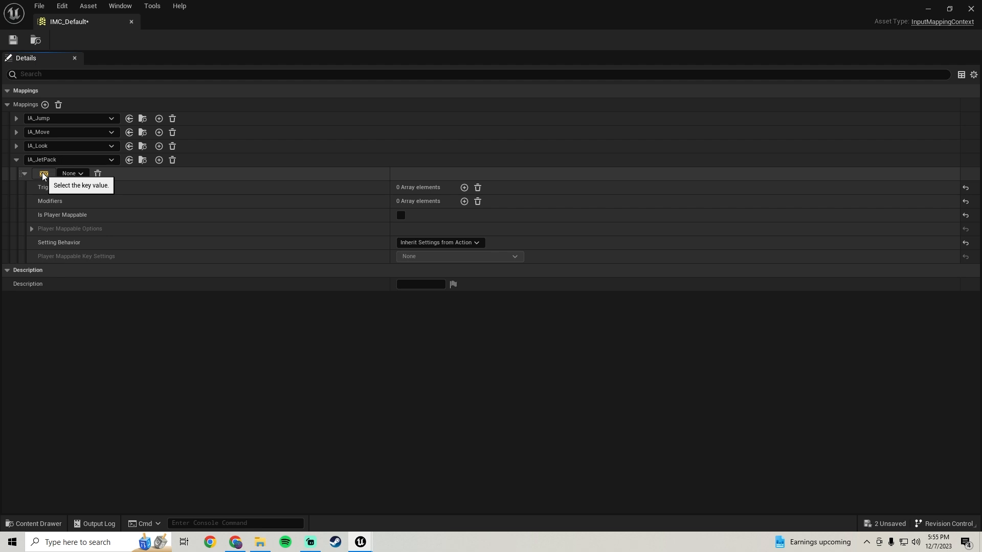
# Bind the IA_JetPack mapping to the Right Mouse Button, save the mapping context and return to the level editor.
pyautogui.click(43, 175)
pyautogui.rightClick(43, 175)
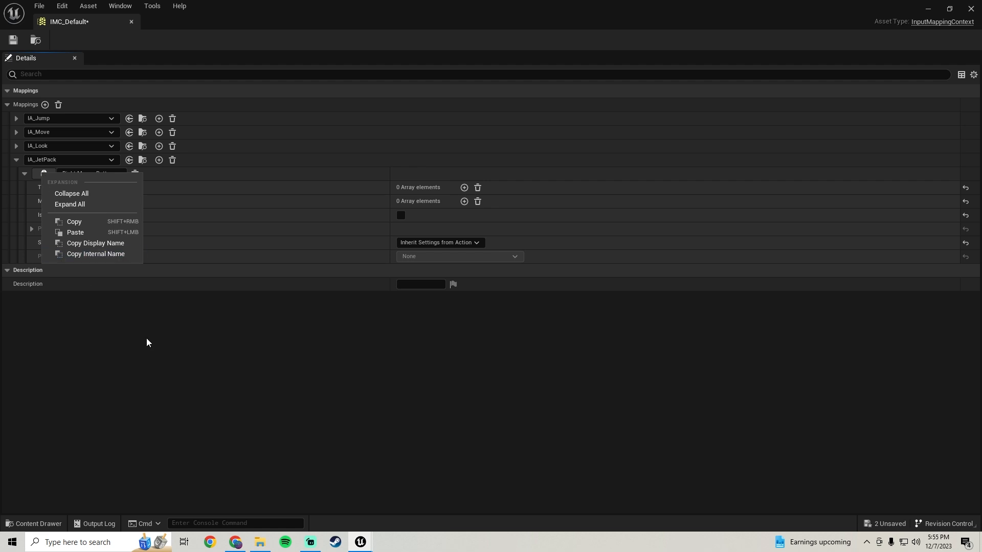
pyautogui.click(147, 343)
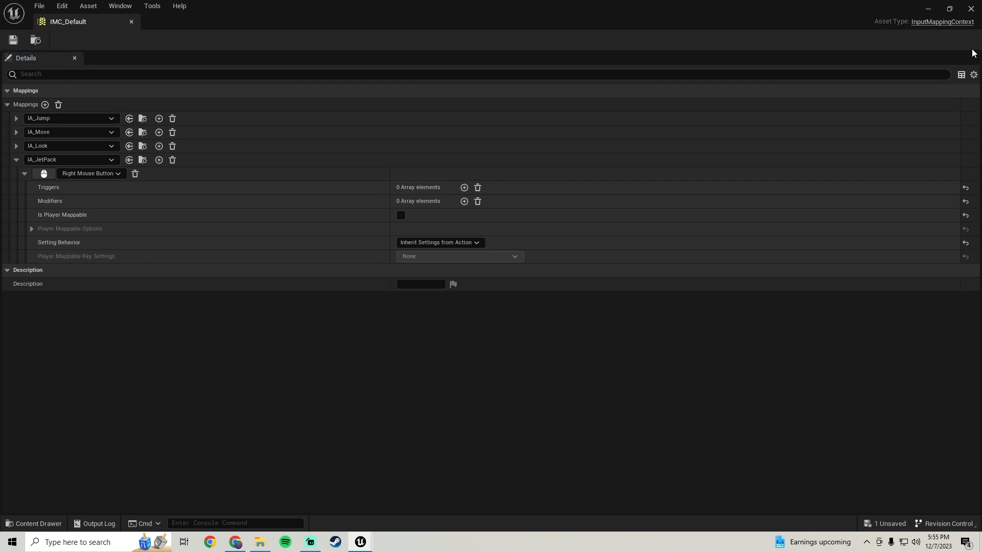
pyautogui.click(929, 10)
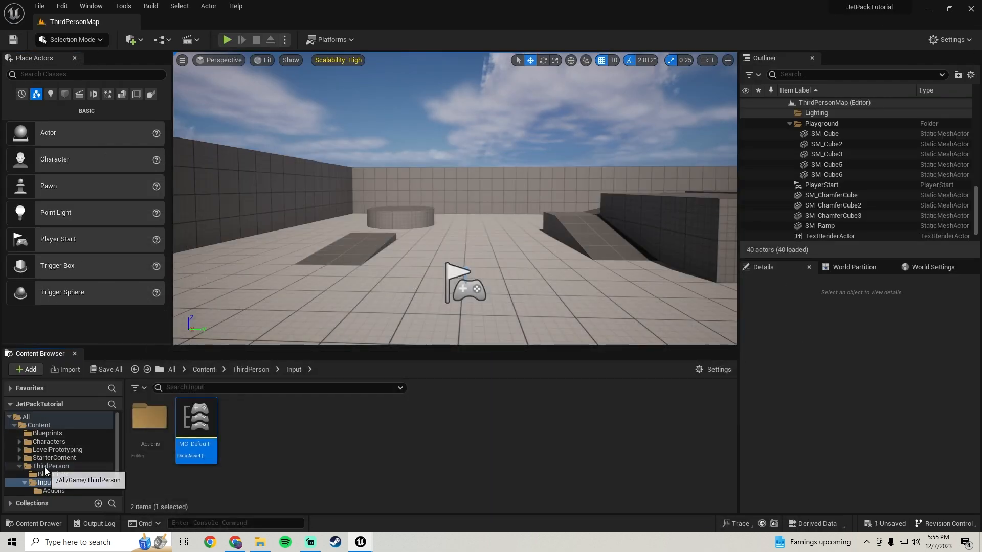
# Open the BP_ThirdPersonCharacter blueprint from the ThirdPerson Blueprints folder.
pyautogui.click(45, 467)
pyautogui.doubleClick(150, 425)
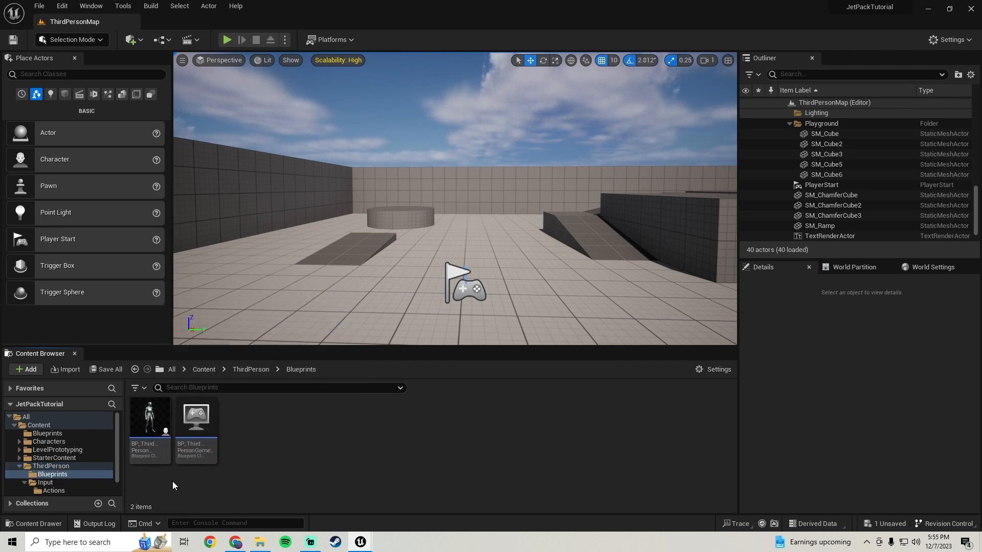
pyautogui.doubleClick(150, 427)
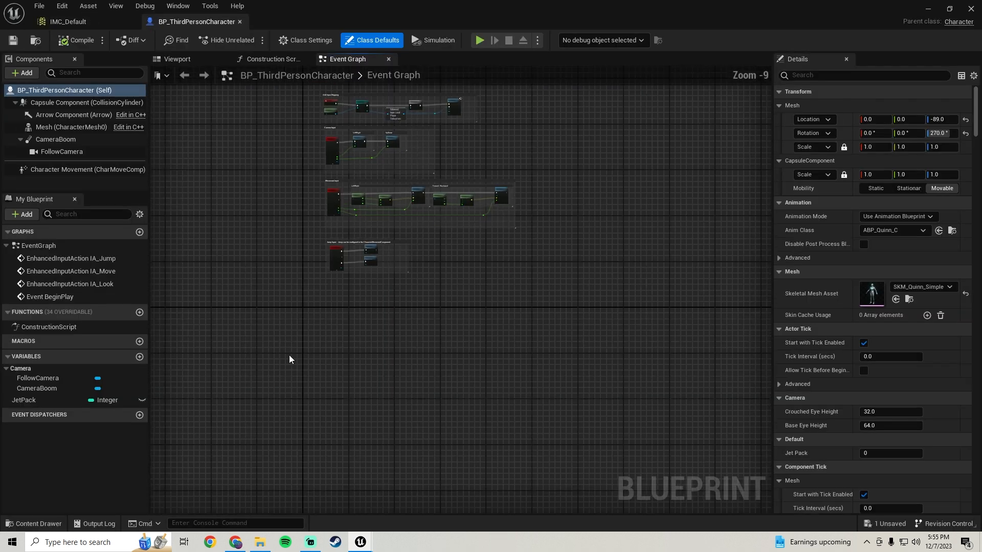
# Add an IA_JetPack enhanced input action event to the Event Graph in the empty area below the jump input nodes.
pyautogui.rightClick(388, 265)
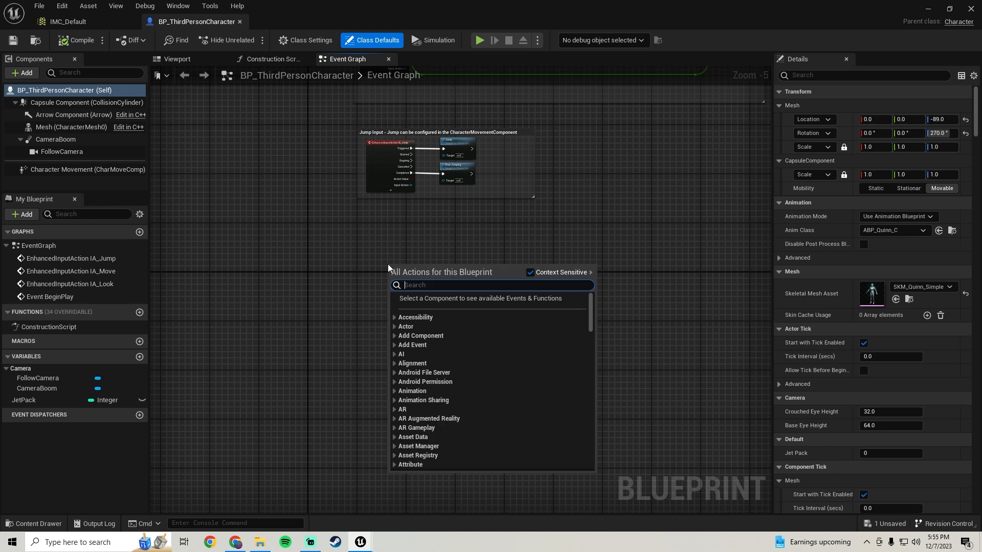
pyautogui.write('jetpa')
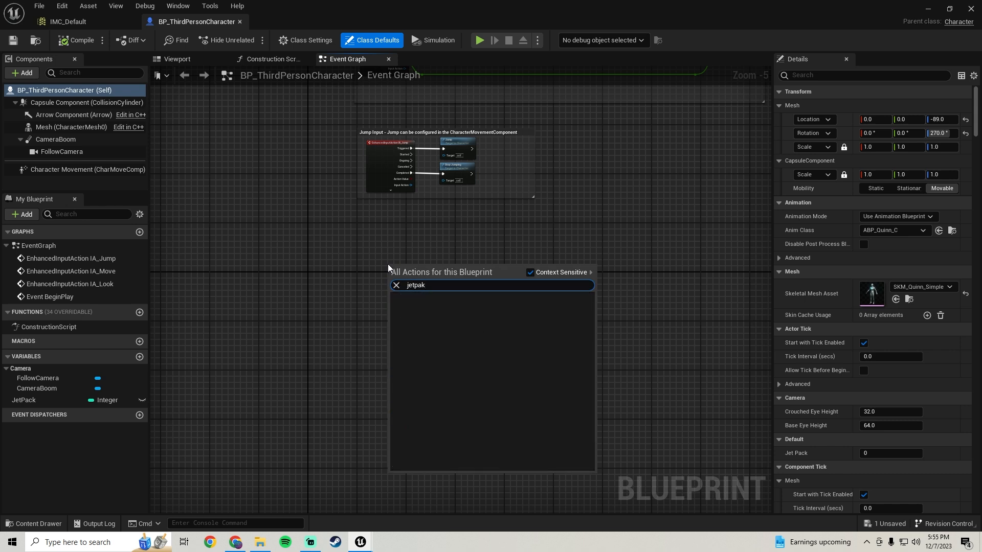
pyautogui.write('ck')
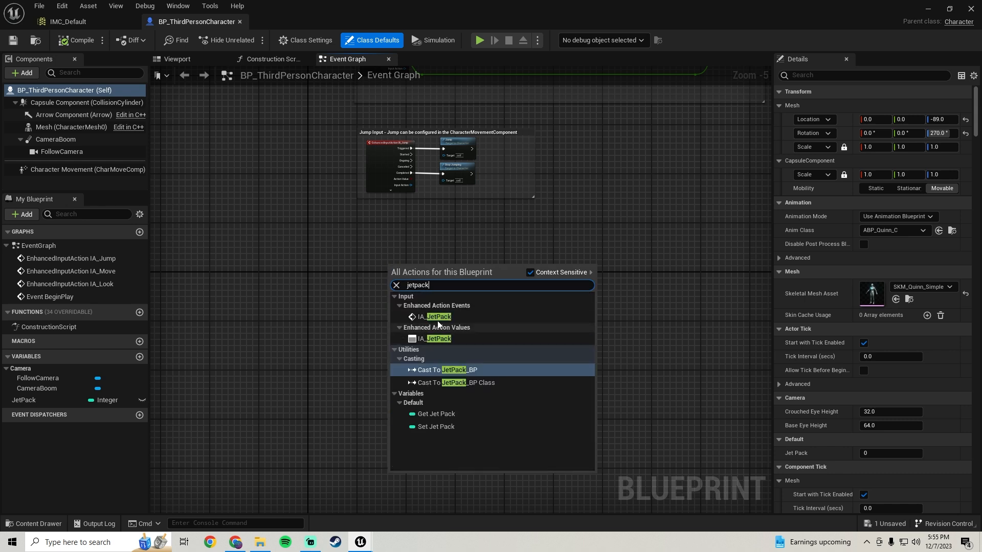
pyautogui.click(437, 317)
pyautogui.scroll(2, 438, 325)
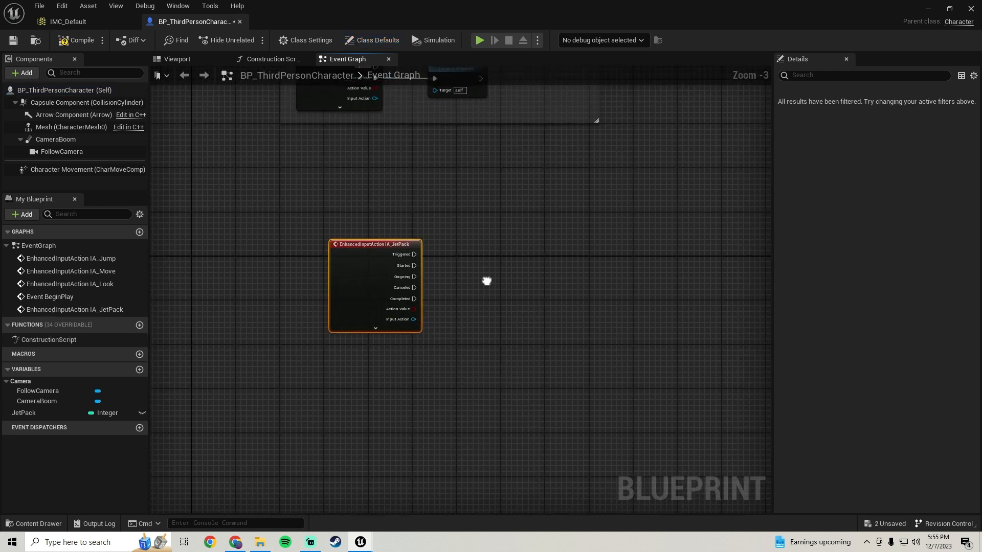
pyautogui.moveTo(353, 254); pyautogui.dragTo(314, 254)
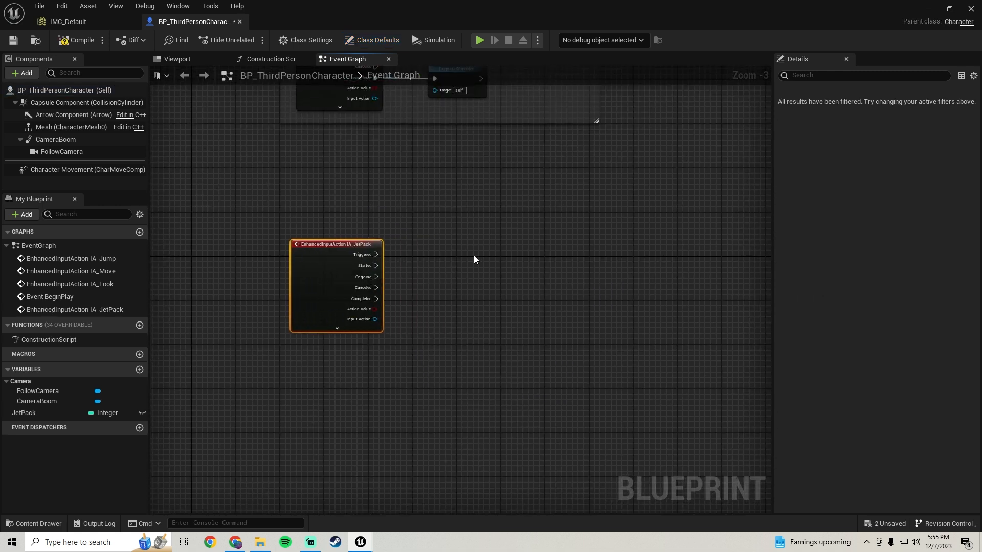
# Add a Set Movement Mode (CharacterMovement) node and space it and its Character Movement reference out beside the IA_JetPack event.
pyautogui.rightClick(472, 255)
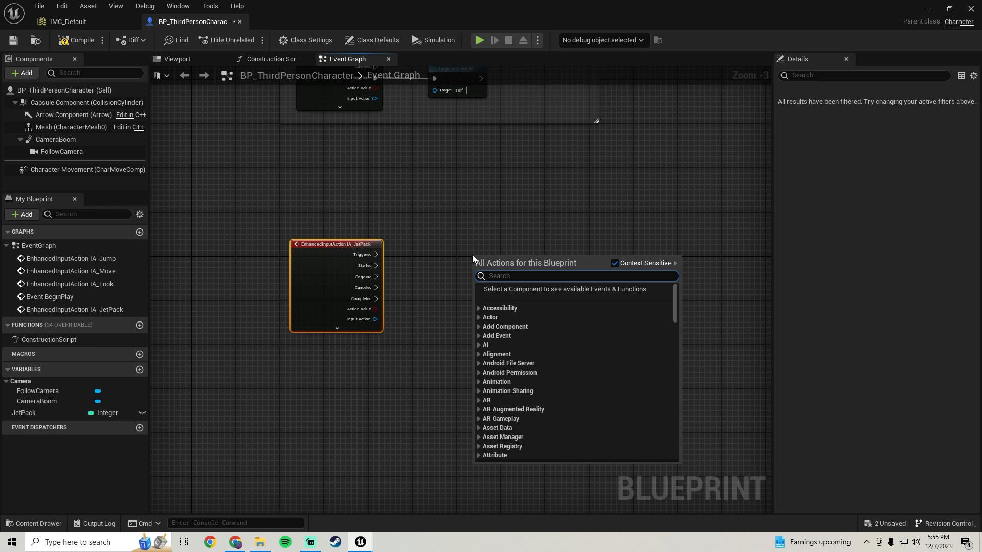
pyautogui.write('character')
pyautogui.press('BackSpace')
pyautogui.press('BackSpace')
pyautogui.press('BackSpace')
pyautogui.press('BackSpace')
pyautogui.press('BackSpace')
pyautogui.press('BackSpace')
pyautogui.press('BackSpace')
pyautogui.press('BackSpace')
pyautogui.press('BackSpace')
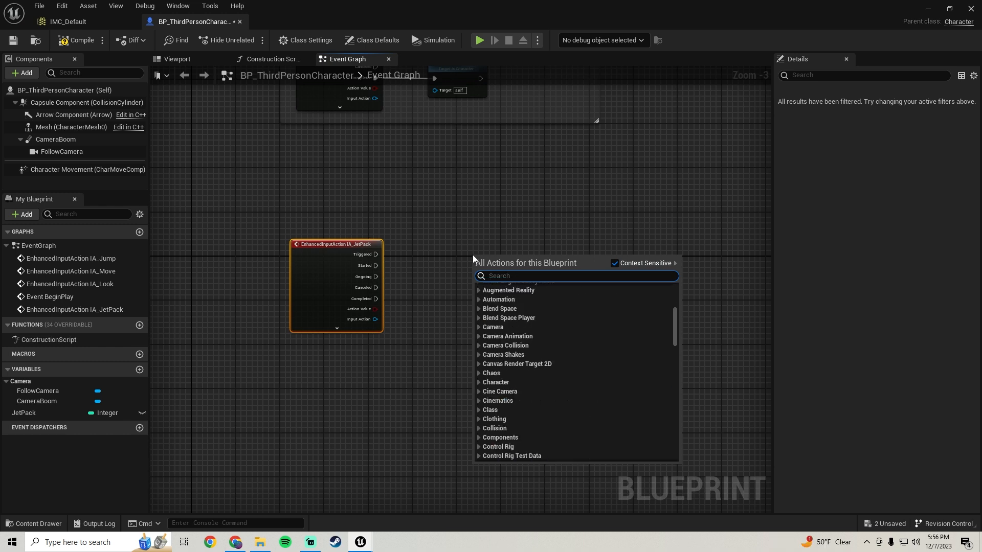
pyautogui.write('movement mode')
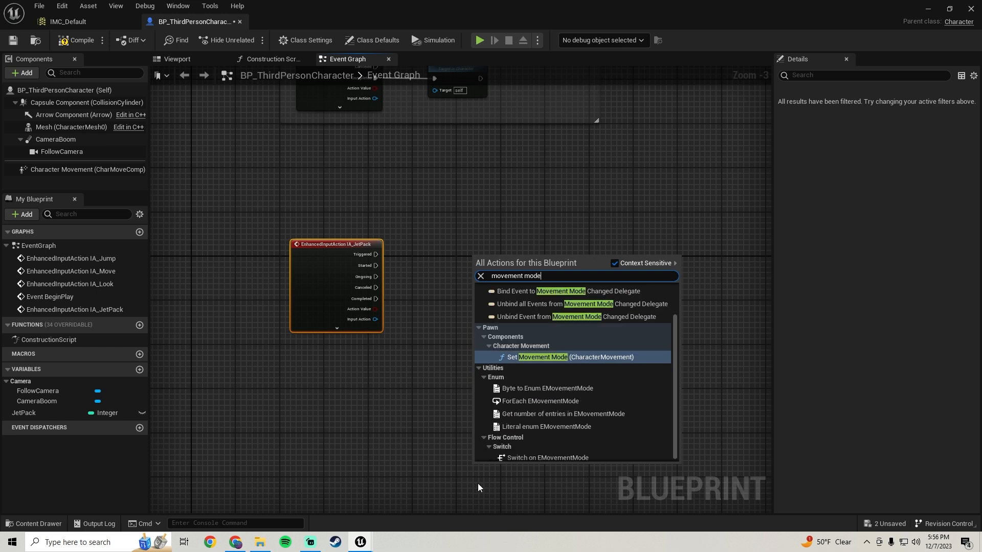
pyautogui.click(563, 399)
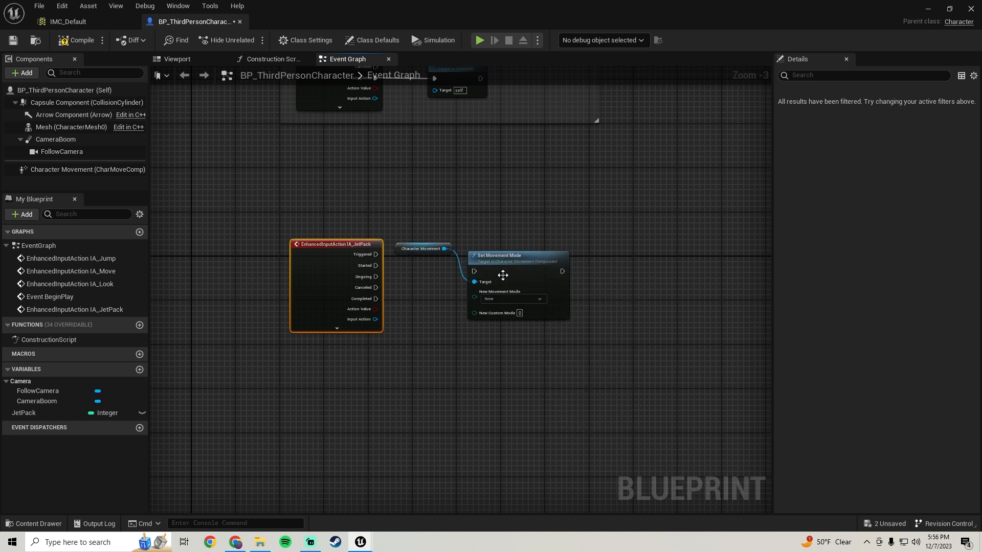
pyautogui.moveTo(514, 266); pyautogui.dragTo(580, 244)
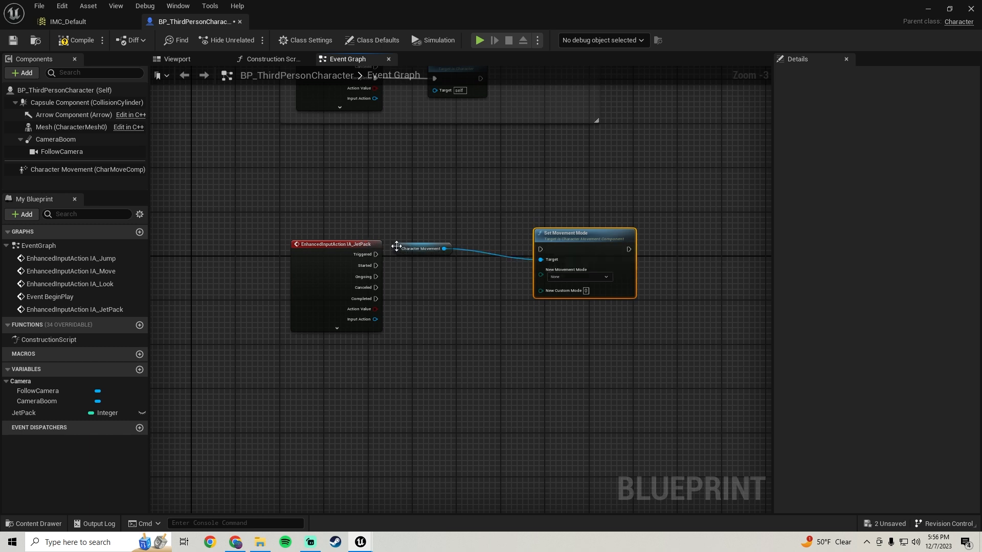
pyautogui.moveTo(420, 249); pyautogui.dragTo(420, 227)
# Set the New Movement Mode of the Set Movement Mode node to Flying.
pyautogui.scroll(2, 474, 274)
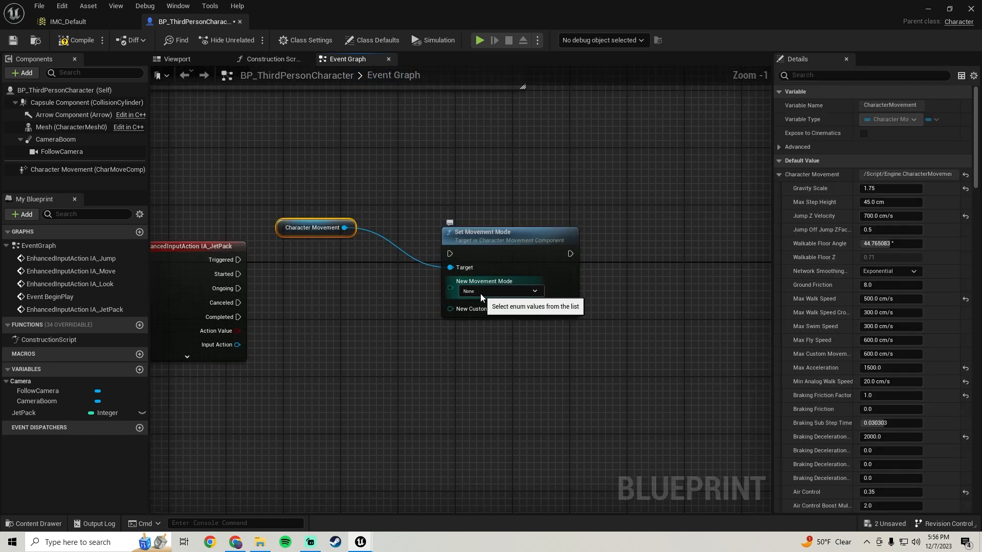
pyautogui.click(480, 293)
pyautogui.click(466, 334)
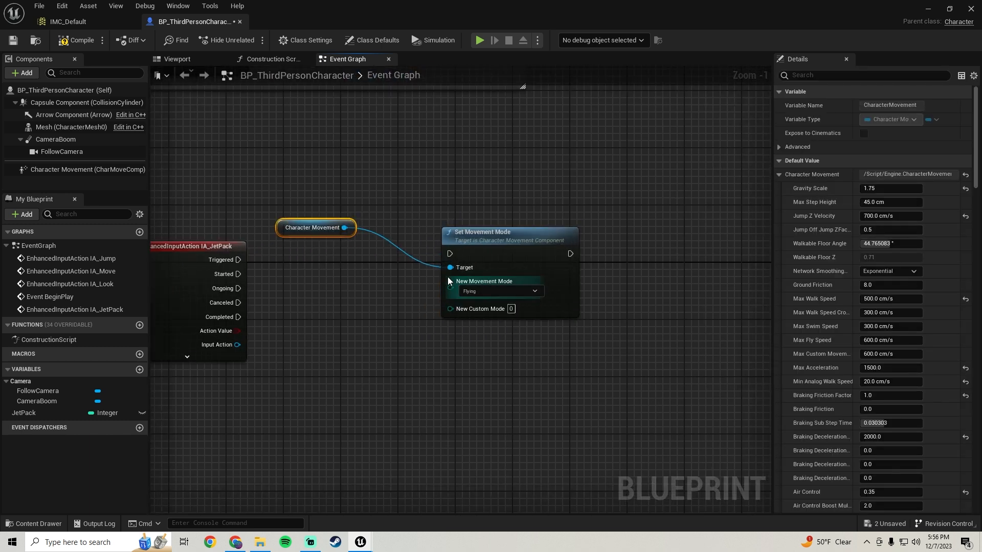
# Connect the IA_JetPack event's Triggered output to the Set Movement Mode node's execution input, and compile and save the blueprint.
pyautogui.moveTo(449, 254); pyautogui.dragTo(238, 260)
pyautogui.scroll(-1, 511, 233)
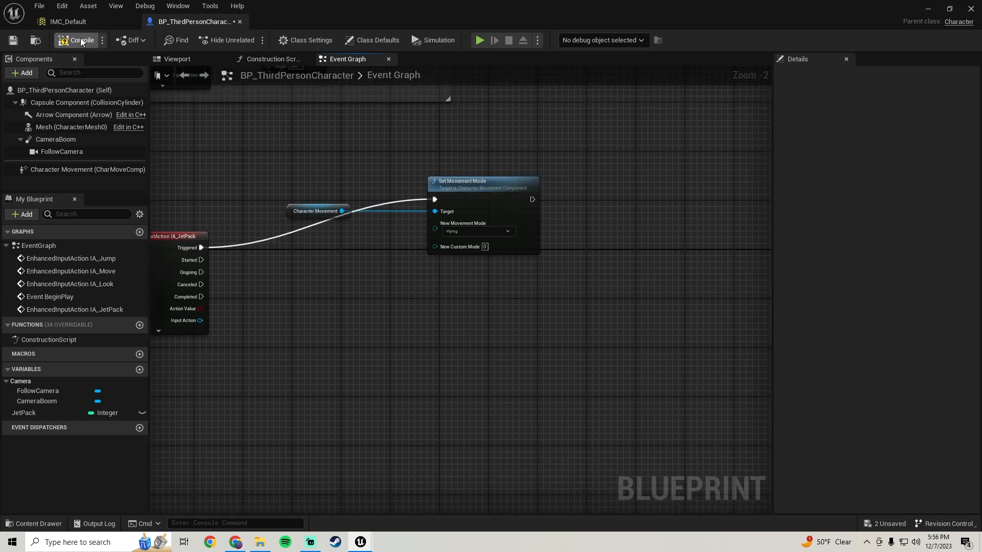
pyautogui.click(81, 39)
pyautogui.click(14, 40)
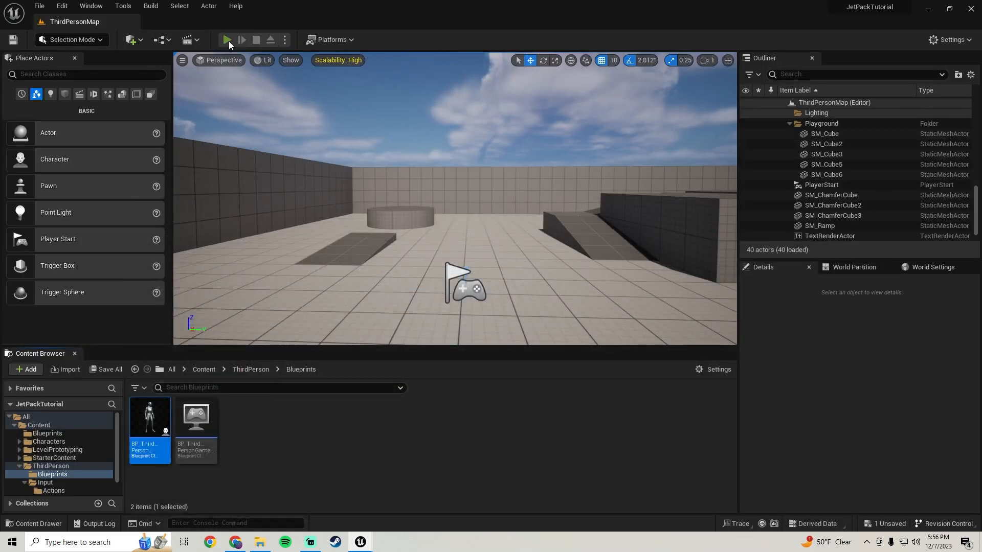
# Play the level and move the character around to test the Flying movement mode, and end the session.
pyautogui.click(229, 39)
pyautogui.press('w')
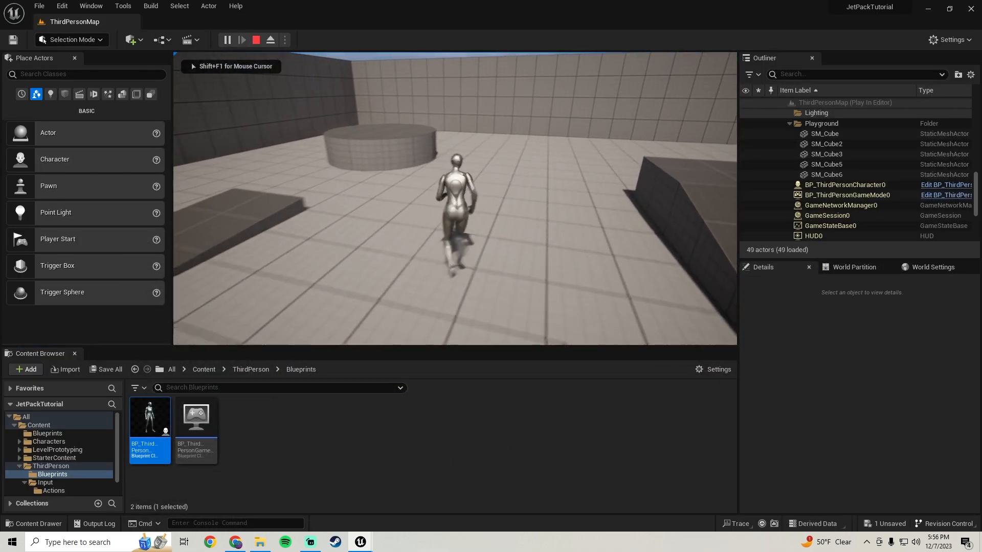
pyautogui.press('s')
pyautogui.press('a')
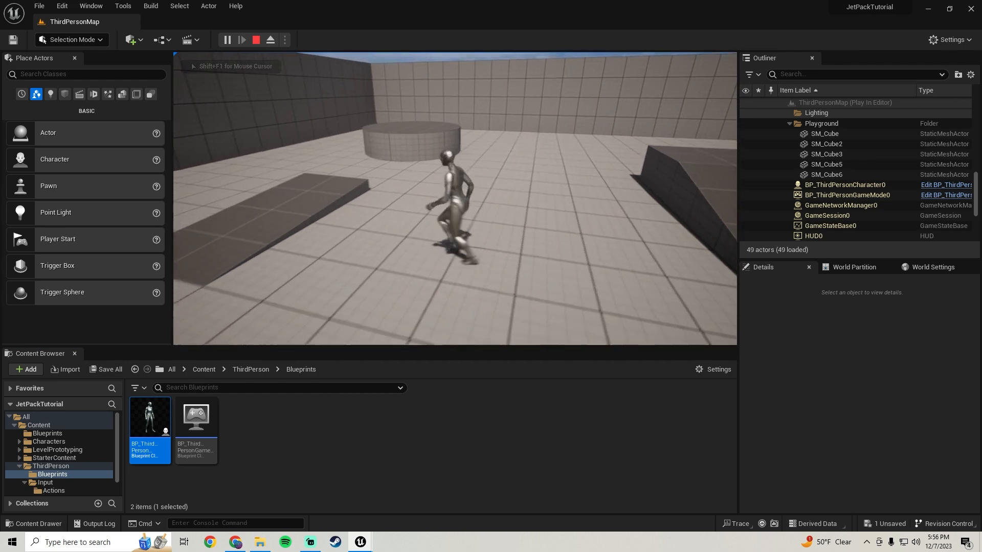
pyautogui.press('s')
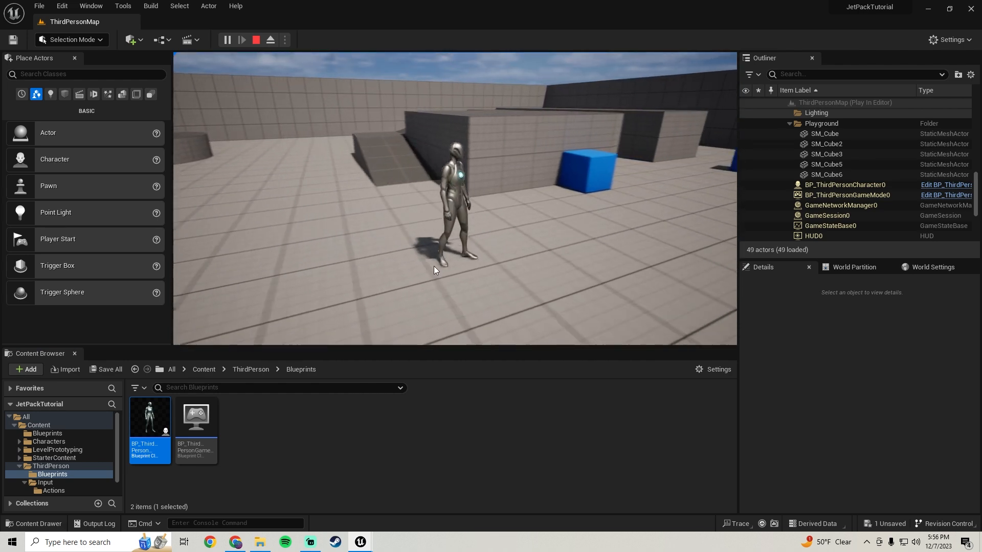
pyautogui.press('Escape')
# Return to the character blueprint's Event Graph and add a Get Controller node below and beyond the Set Movement Mode node.
pyautogui.moveTo(374, 546)
pyautogui.click(404, 498)
pyautogui.moveTo(428, 303); pyautogui.dragTo(365, 293, button='right')
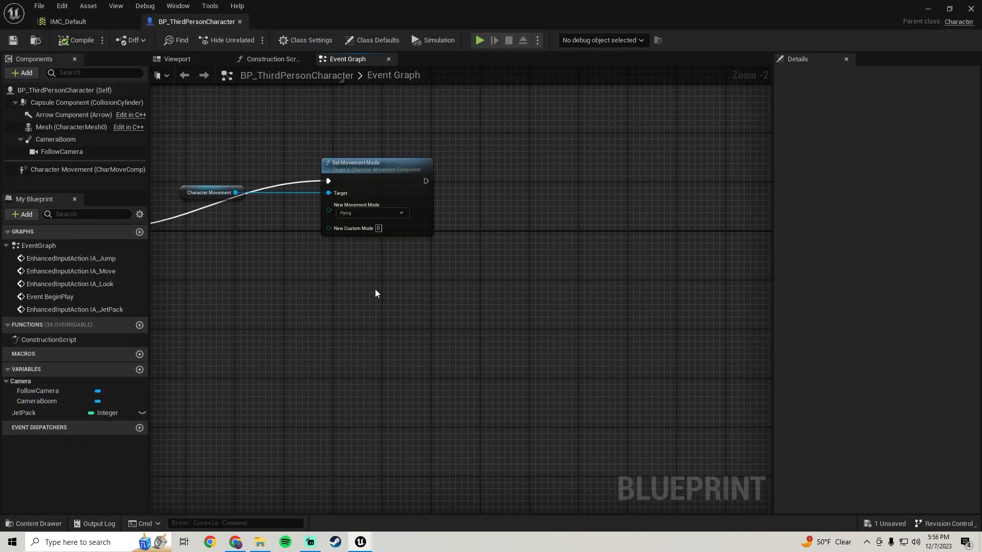
pyautogui.rightClick(400, 295)
pyautogui.write('get contr')
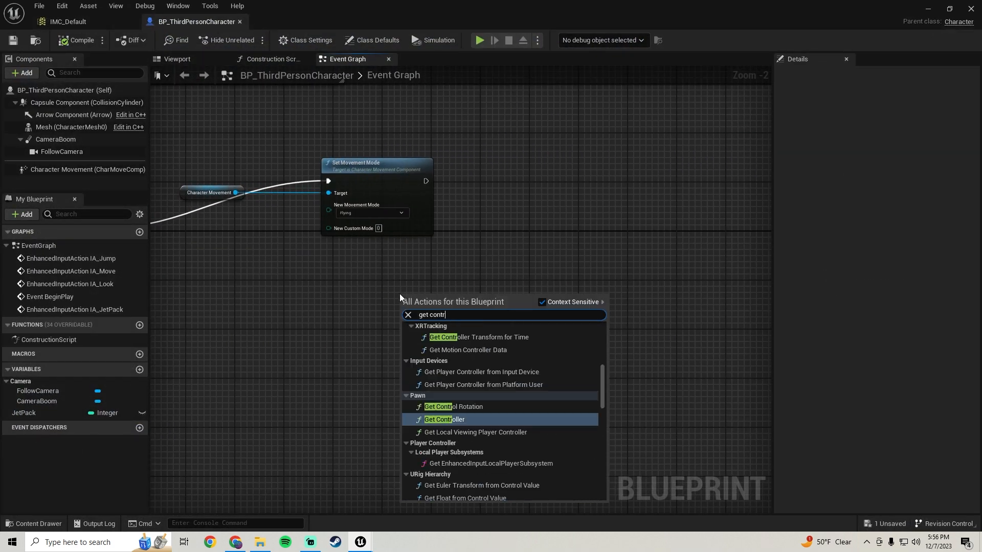
pyautogui.write('oller')
pyautogui.press('Return')
pyautogui.moveTo(440, 294); pyautogui.dragTo(491, 290)
pyautogui.moveTo(543, 261); pyautogui.dragTo(499, 279, button='right')
# Add a Get Actor Up Vector node fed by Get Controller's return value and straighten the connection between the two nodes.
pyautogui.moveTo(485, 328); pyautogui.dragTo(570, 314)
pyautogui.write('get up vector')
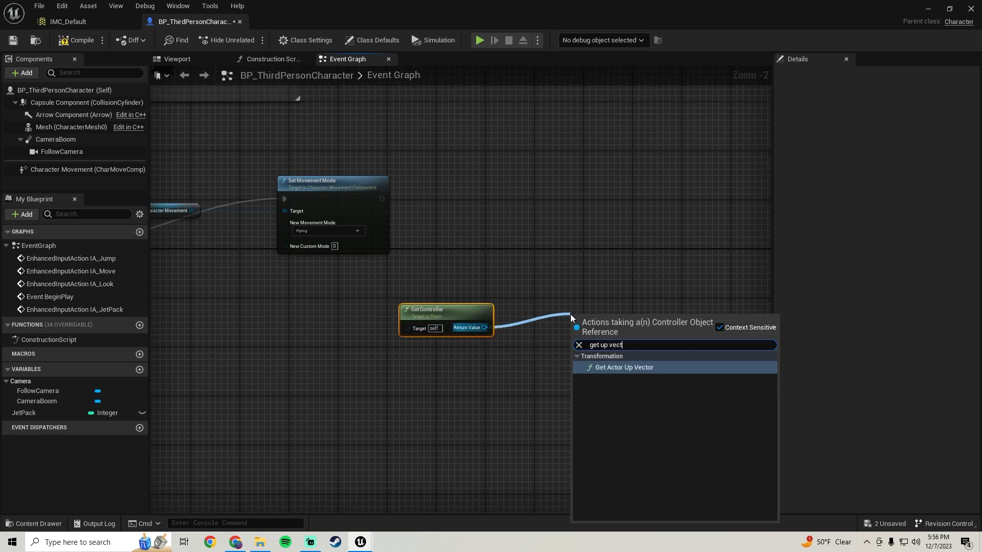
pyautogui.press('Return')
pyautogui.moveTo(563, 292); pyautogui.dragTo(386, 343)
pyautogui.press('q')
pyautogui.moveTo(571, 258); pyautogui.dragTo(469, 288, button='right')
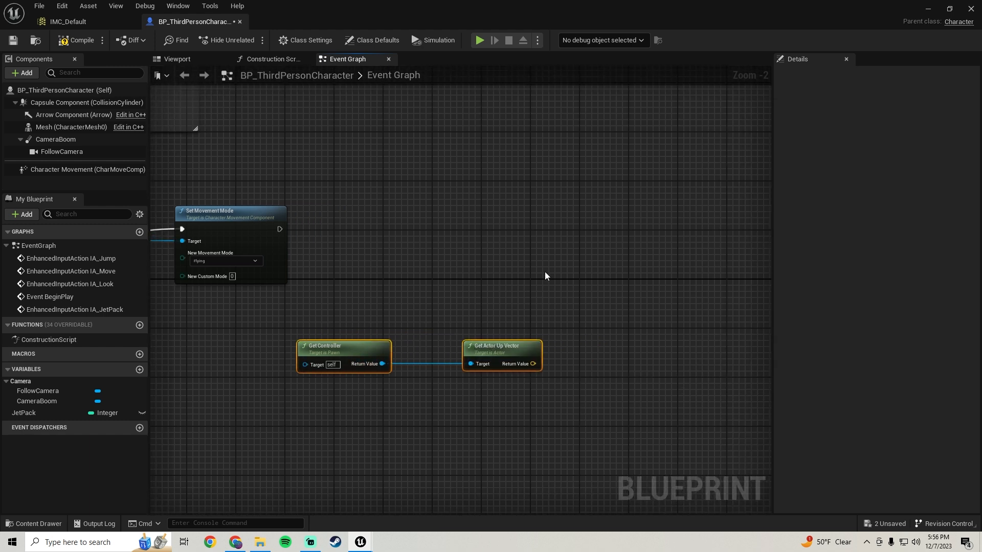
# Add an Add Movement Input node and connect its execution input to the Set Movement Mode node's output, spacing it out beyond that node.
pyautogui.rightClick(540, 242)
pyautogui.write('add input')
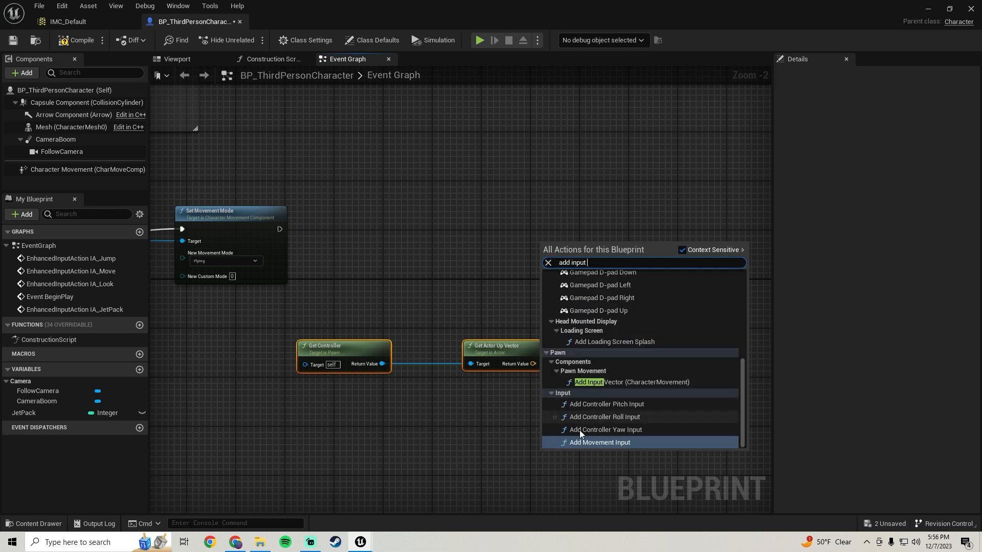
pyautogui.click(596, 443)
pyautogui.moveTo(544, 259); pyautogui.dragTo(279, 229)
pyautogui.moveTo(563, 252); pyautogui.dragTo(624, 221)
# Connect Get Actor Up Vector's return value to the World Direction of Add Movement Input and compile the blueprint.
pyautogui.moveTo(533, 364); pyautogui.dragTo(607, 259)
pyautogui.moveTo(467, 312); pyautogui.dragTo(355, 364)
pyautogui.click(78, 41)
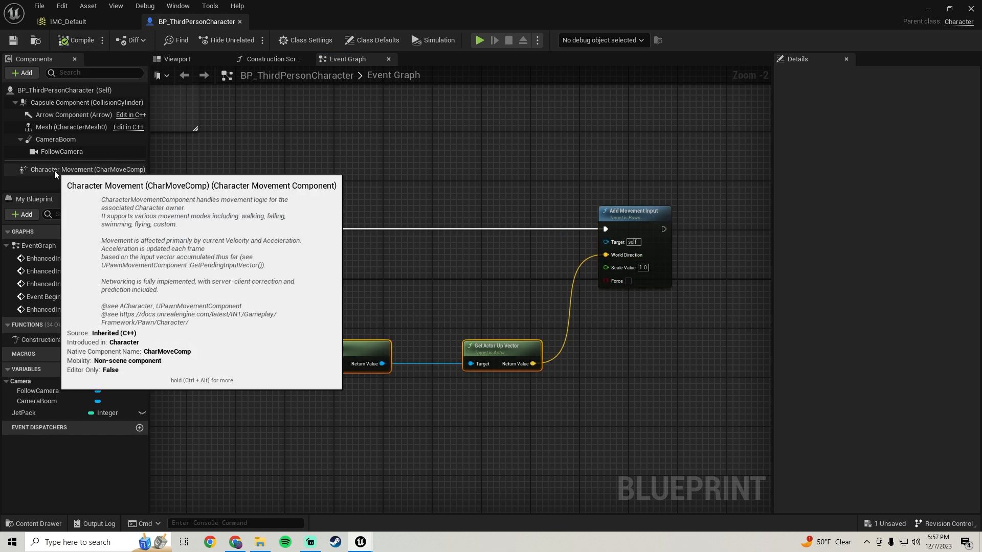
# Find the Character Movement component's flying settings with the filter "fly" and set Max Fly Speed to 500 cm/s.
pyautogui.click(55, 170)
pyautogui.click(830, 75)
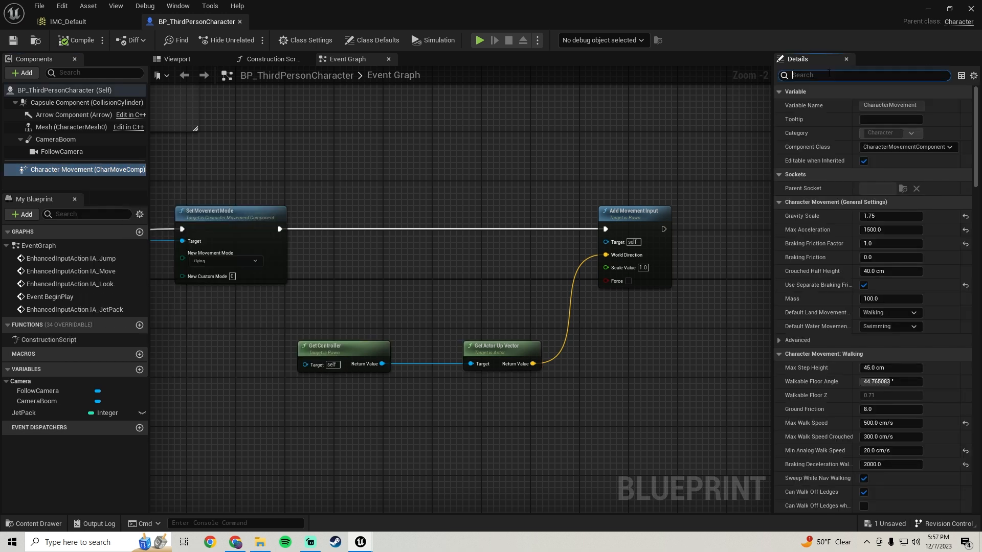
pyautogui.write('fly')
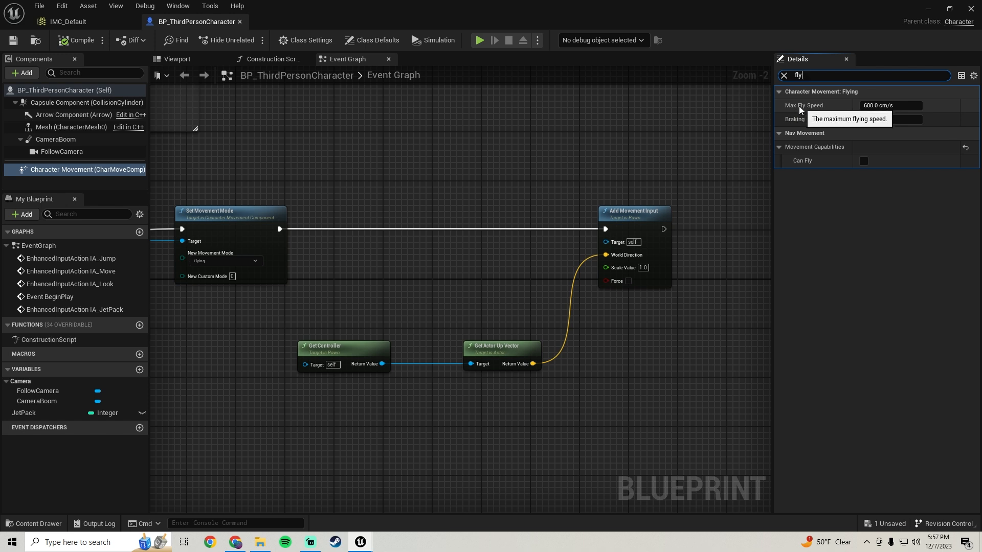
pyautogui.click(888, 106)
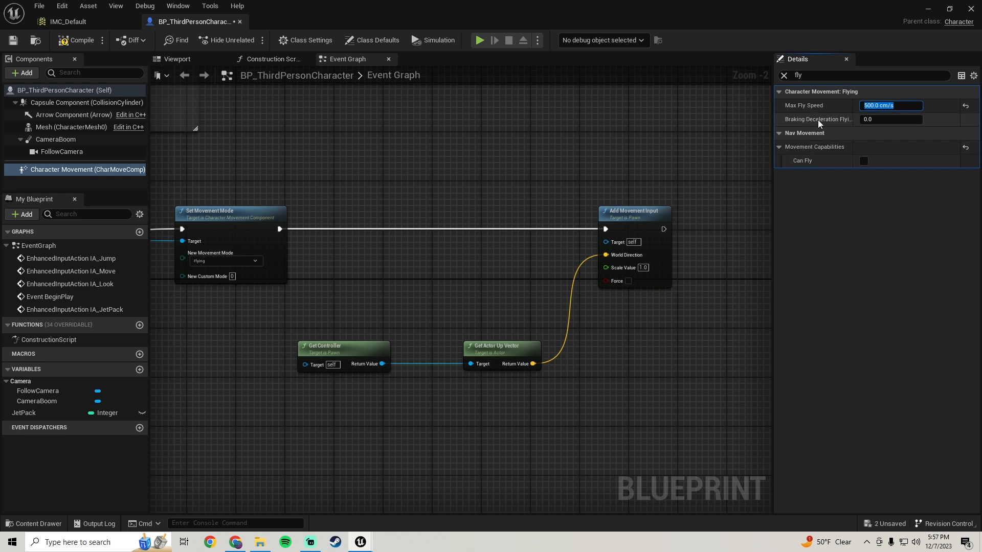
# Set the Character Movement component's Braking Deceleration Flying to 1000, and compile and save the blueprint.
pyautogui.click(884, 121)
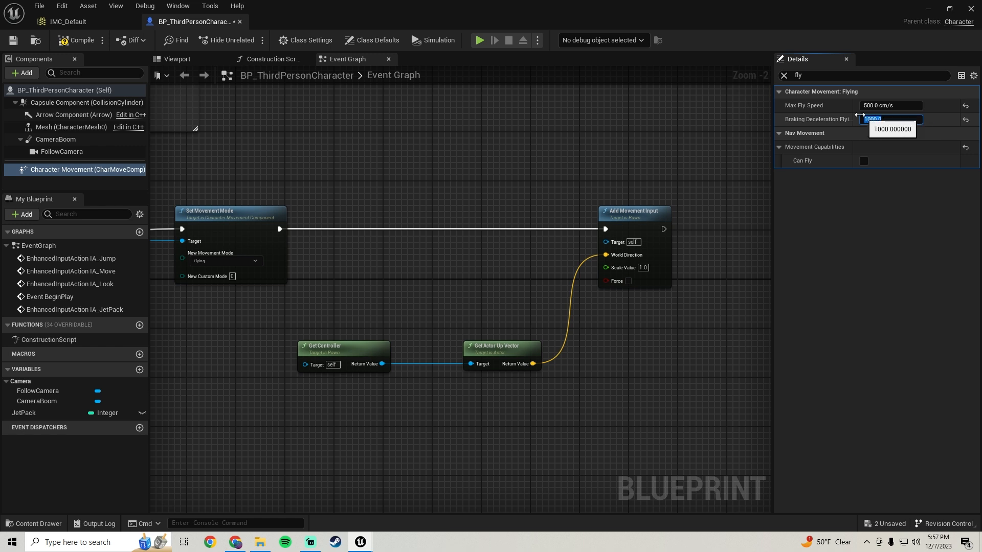
pyautogui.click(76, 39)
pyautogui.click(14, 40)
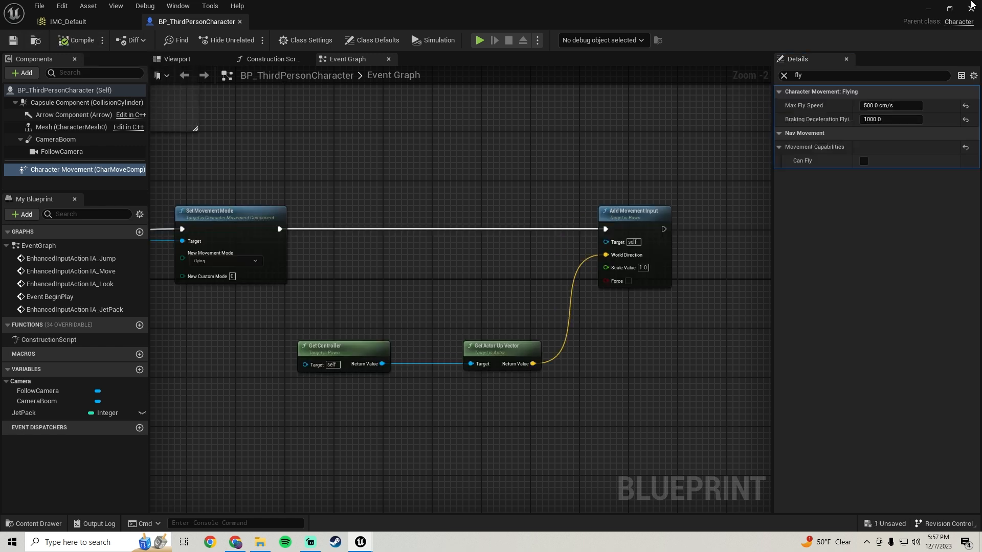
# Play the level and test flying the character upward and moving it in the air, and end the session.
pyautogui.hotkey('alt', 'p')
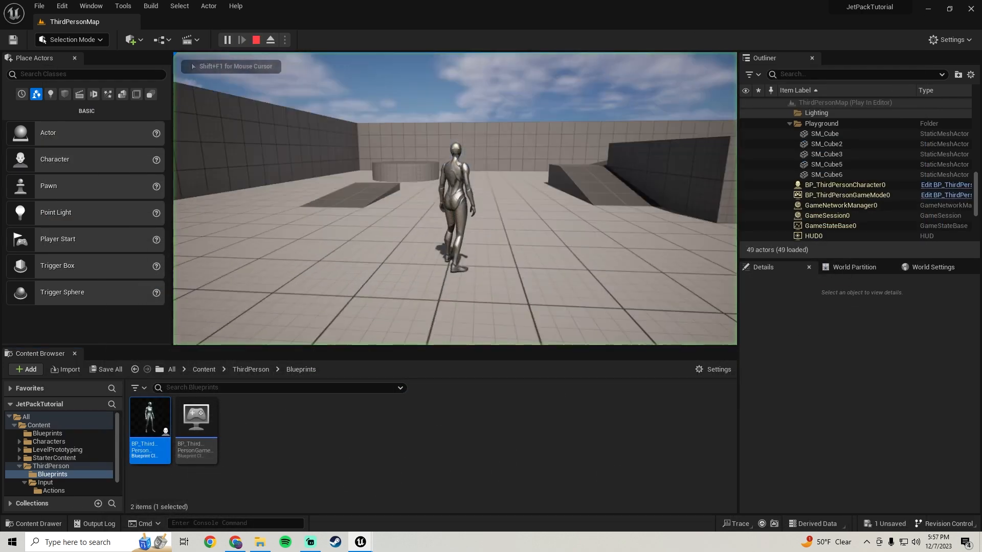
pyautogui.press('w')
pyautogui.press('d')
pyautogui.press('space')
pyautogui.press('s')
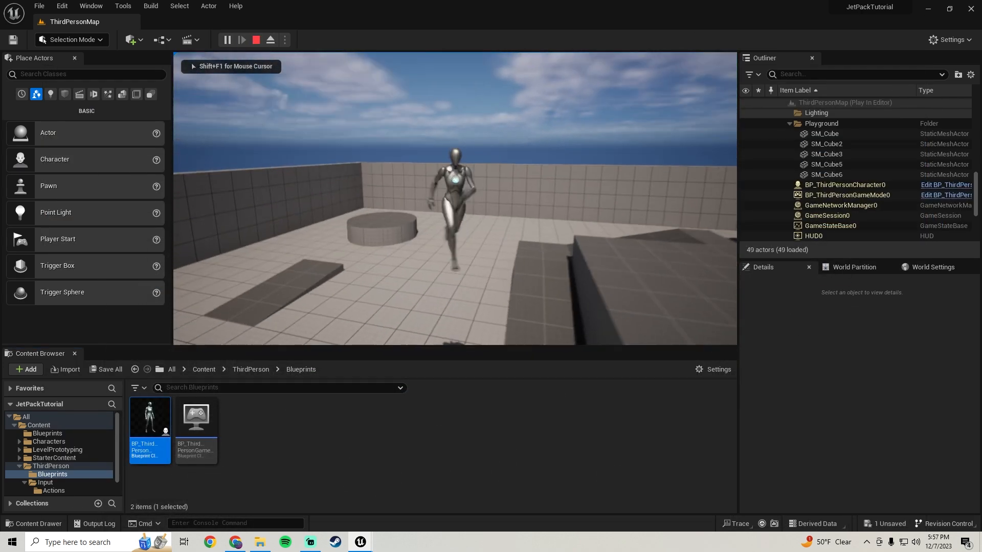
pyautogui.press('a')
pyautogui.press('w')
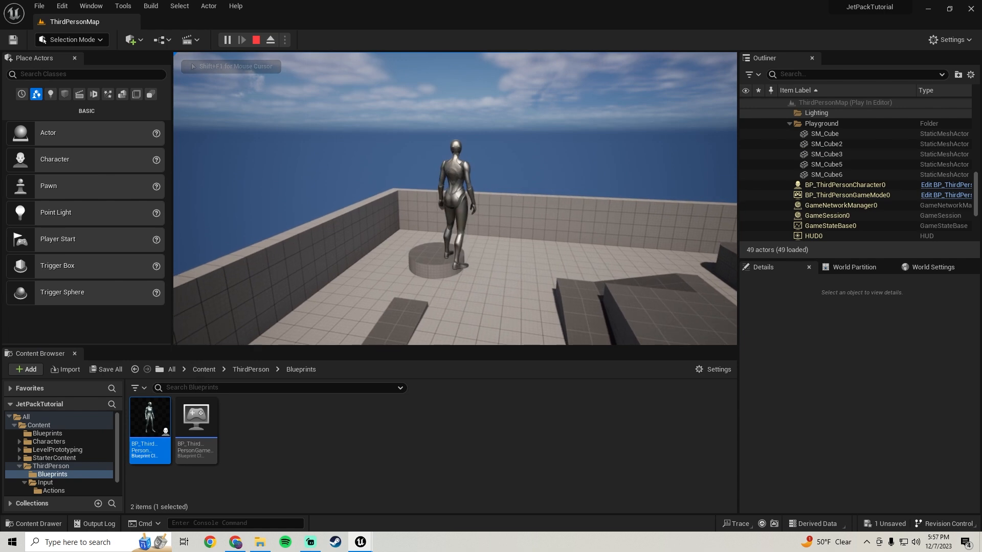
pyautogui.press('Escape')
# Duplicate the Character Movement and Set Movement Mode nodes below the originals and connect the IA_JetPack event's Completed output to the copy.
pyautogui.click(361, 547)
pyautogui.click(419, 513)
pyautogui.scroll(-2, 276, 326)
pyautogui.moveTo(276, 325); pyautogui.dragTo(496, 252, button='right')
pyautogui.moveTo(470, 260); pyautogui.dragTo(336, 189)
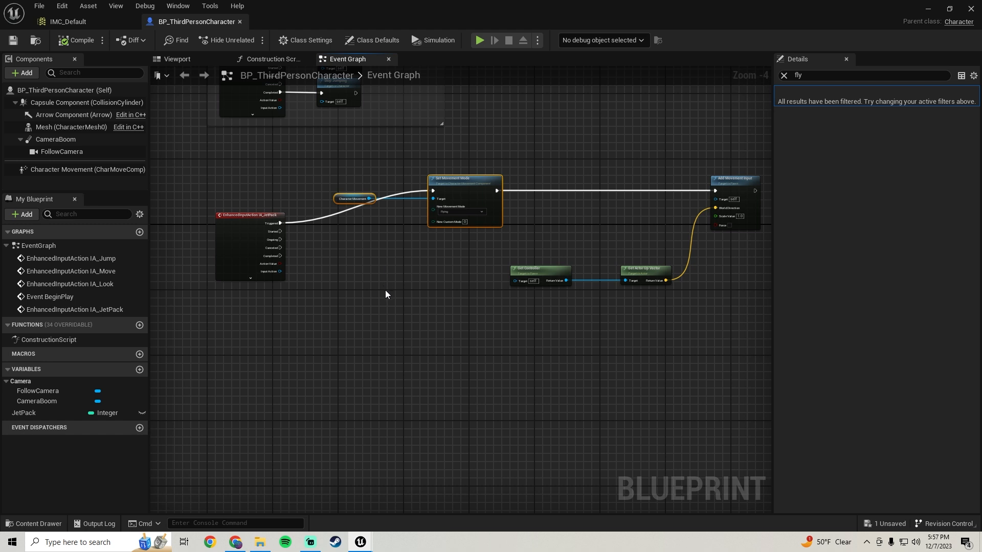
pyautogui.hotkey('ctrl', 'v')
pyautogui.scroll(2, 385, 290)
pyautogui.moveTo(463, 293); pyautogui.dragTo(224, 237)
pyautogui.moveTo(498, 314); pyautogui.dragTo(462, 308)
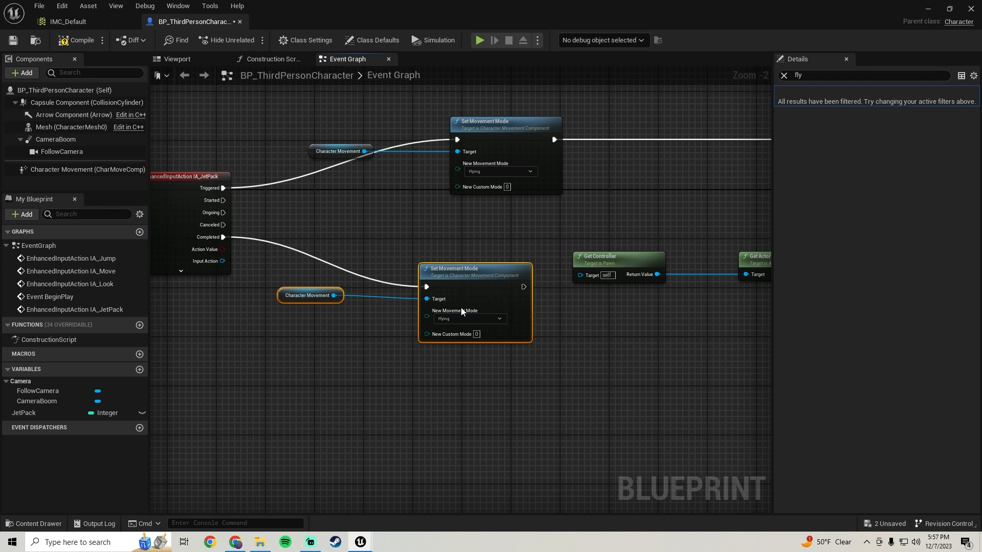
# Set the New Movement Mode of the duplicated Set Movement Mode node to Walking, and compile and save the blueprint.
pyautogui.click(450, 319)
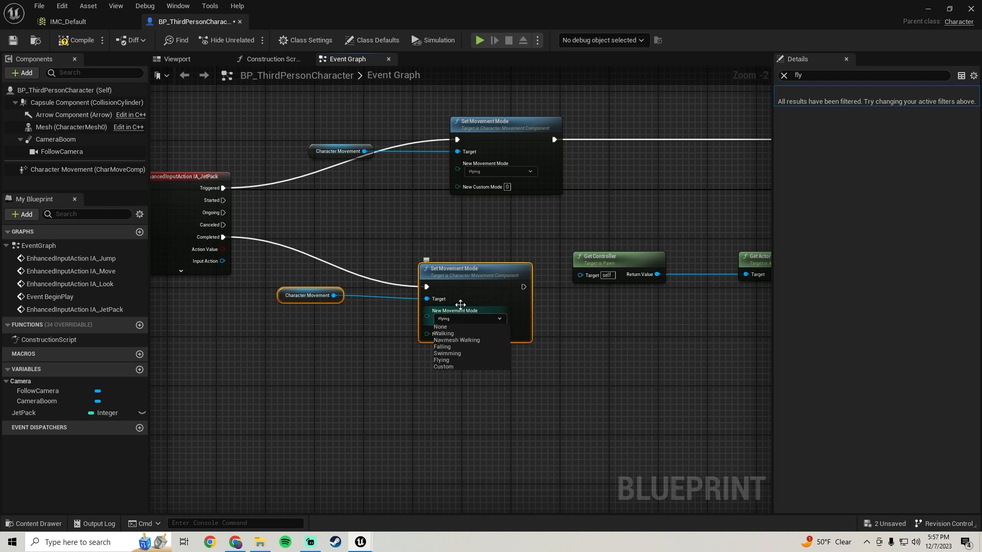
pyautogui.click(442, 334)
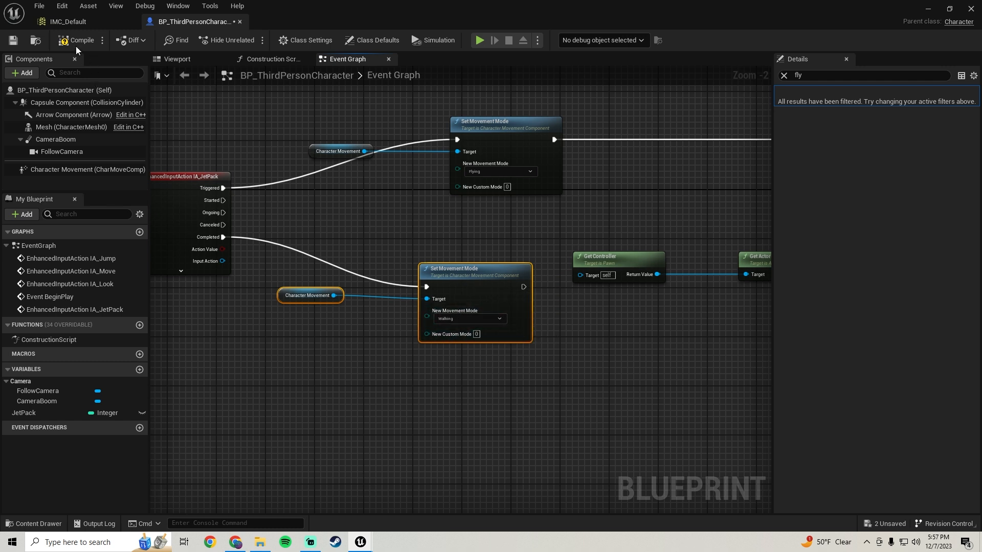
pyautogui.click(14, 41)
# Play the level in full screen and test repeated jetpack take-offs and landings while moving around, and end the session.
pyautogui.click(925, 9)
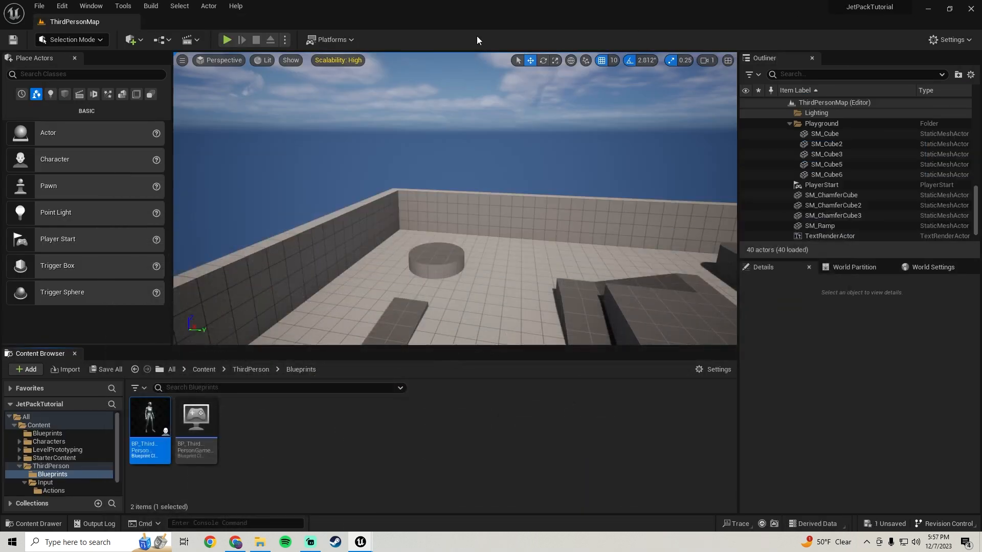
pyautogui.click(227, 40)
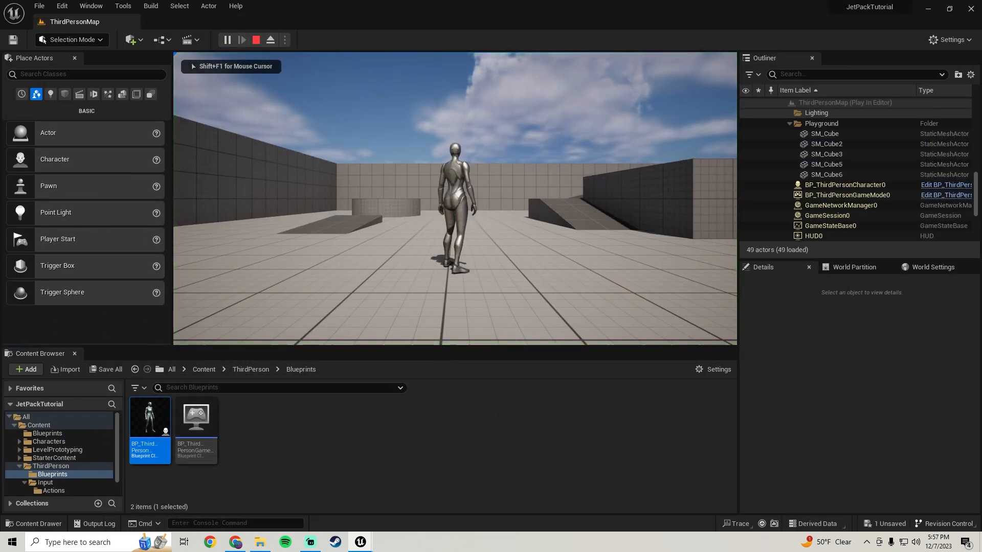
pyautogui.press('F11')
pyautogui.press('w')
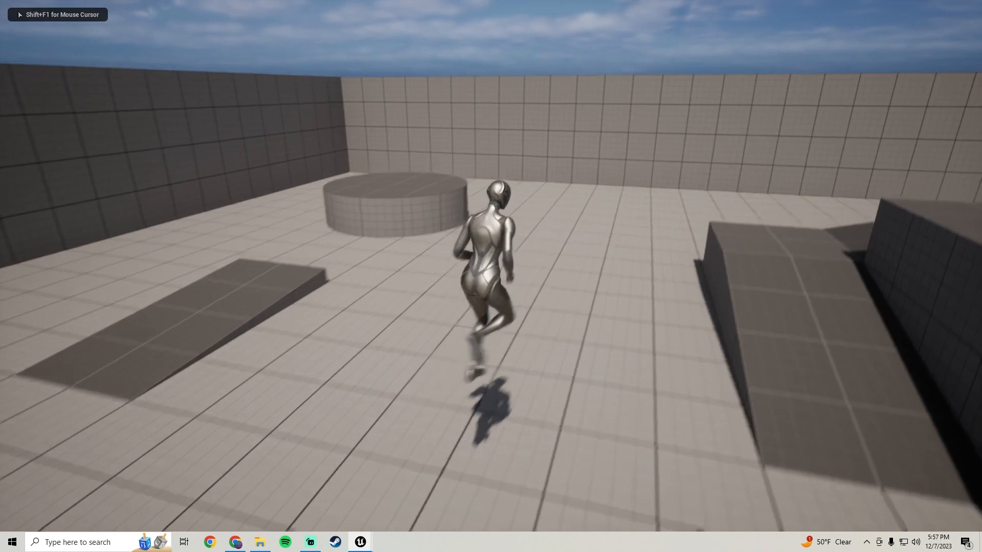
pyautogui.press('space')
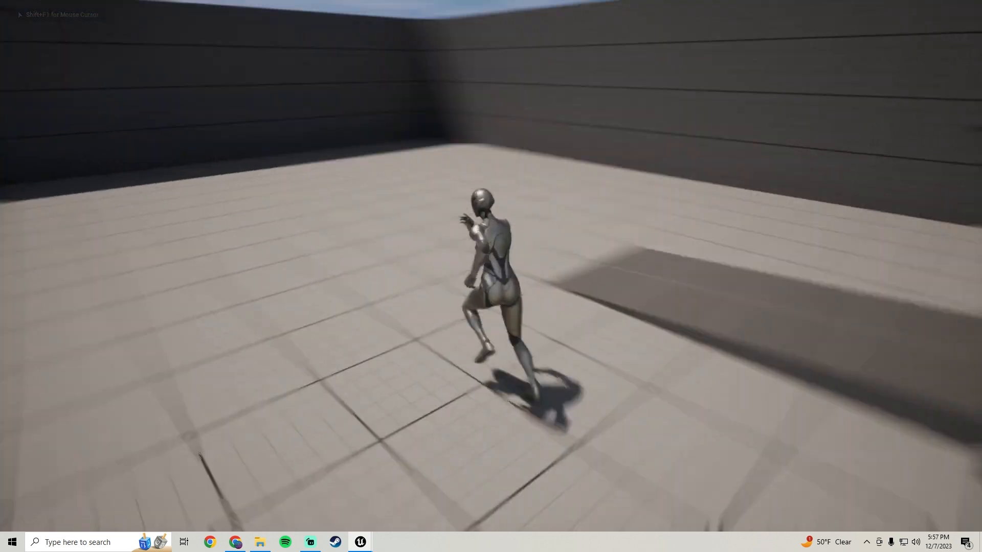
pyautogui.press('space')
pyautogui.press('d')
pyautogui.press('a')
pyautogui.press('w')
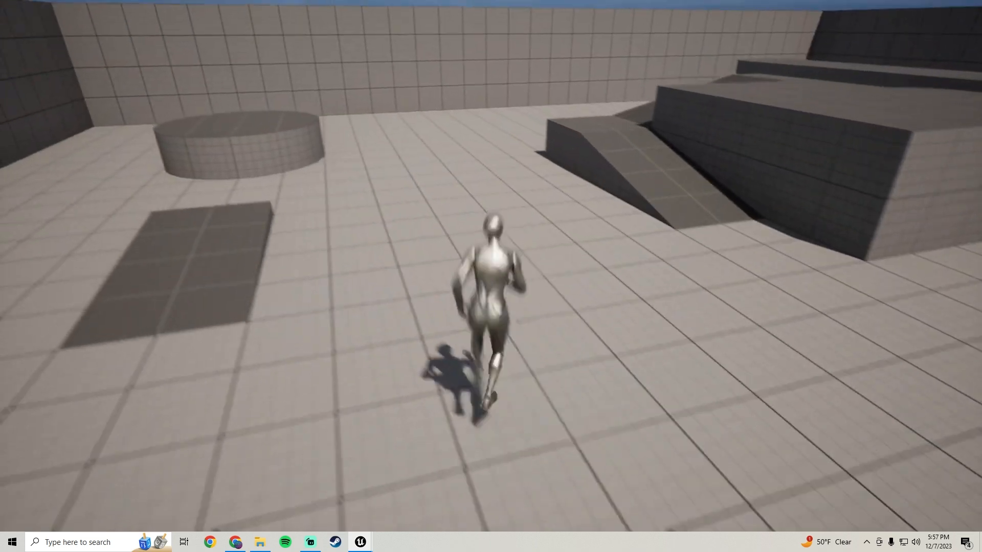
pyautogui.press('space')
pyautogui.press('d')
pyautogui.press('space')
pyautogui.press('a')
pyautogui.press('w')
pyautogui.press('Escape')
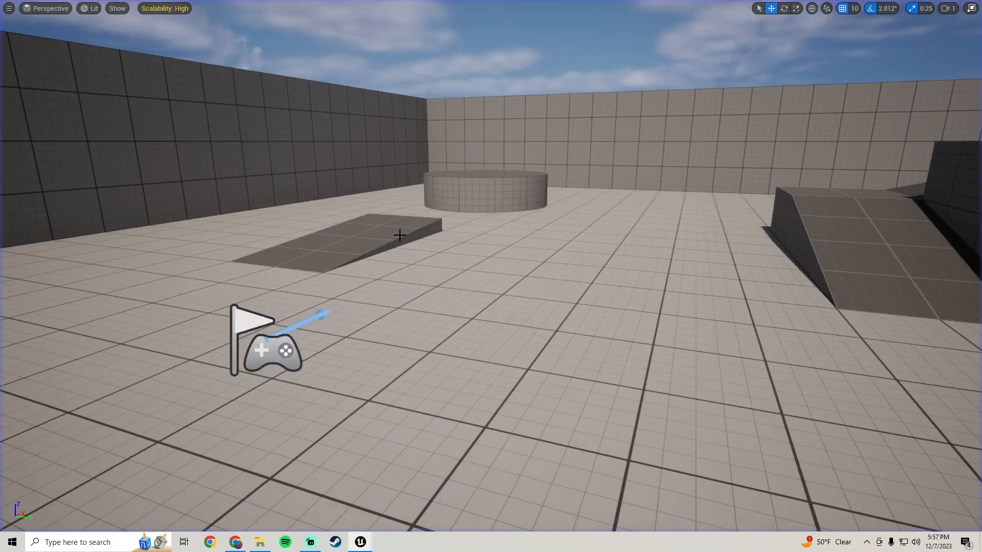
# Leave the full-screen view and save the modified IA_JetPack asset.
pyautogui.press('F11')
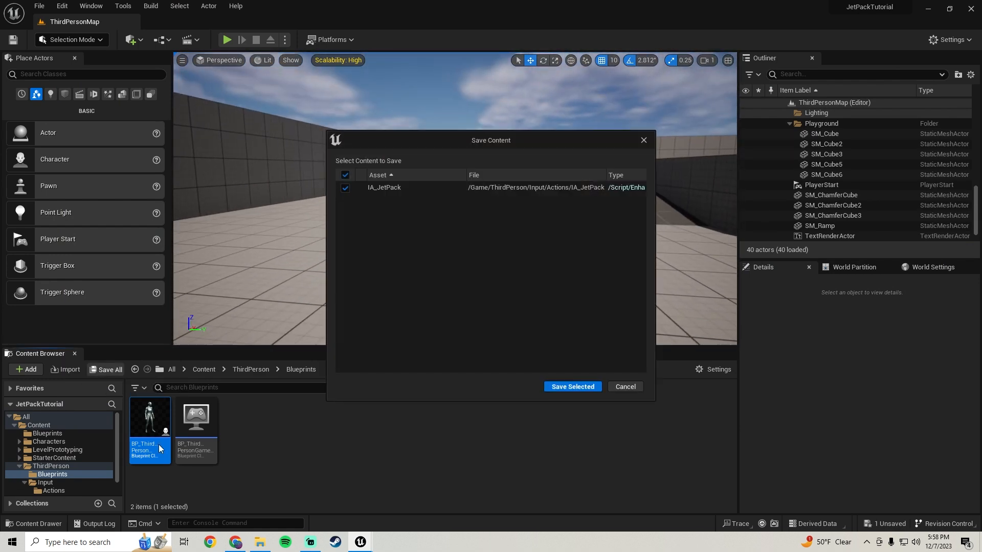
pyautogui.click(560, 391)
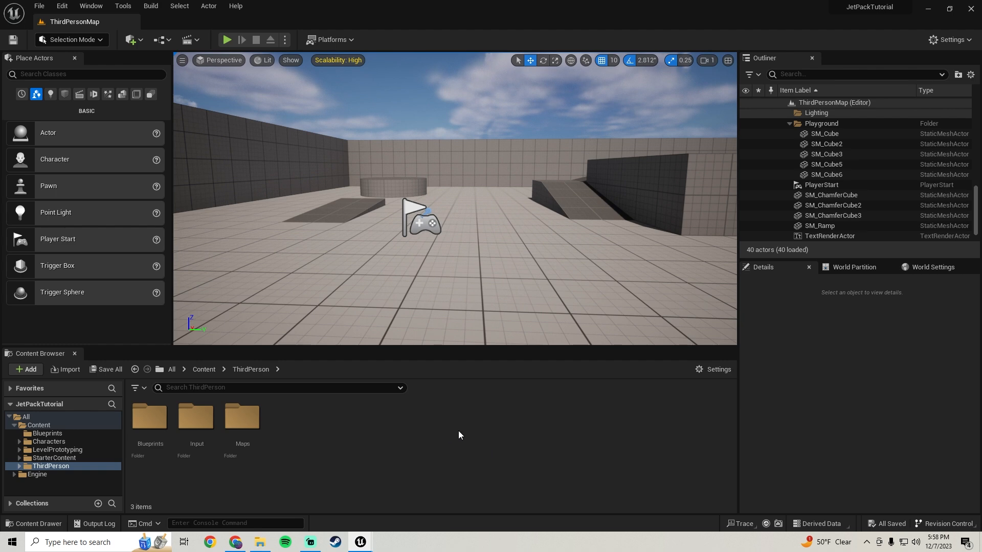
# Switch to Chrome, search Google for "jetpack 3d model" and open the CGTrader Jetpack 3D Models result.
pyautogui.click(235, 541)
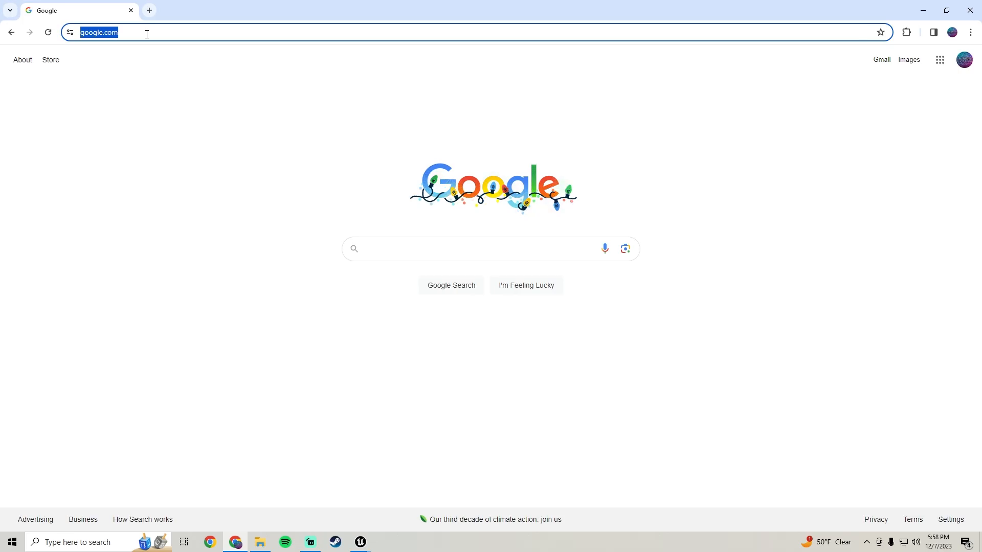
pyautogui.write('jetpack ed model')
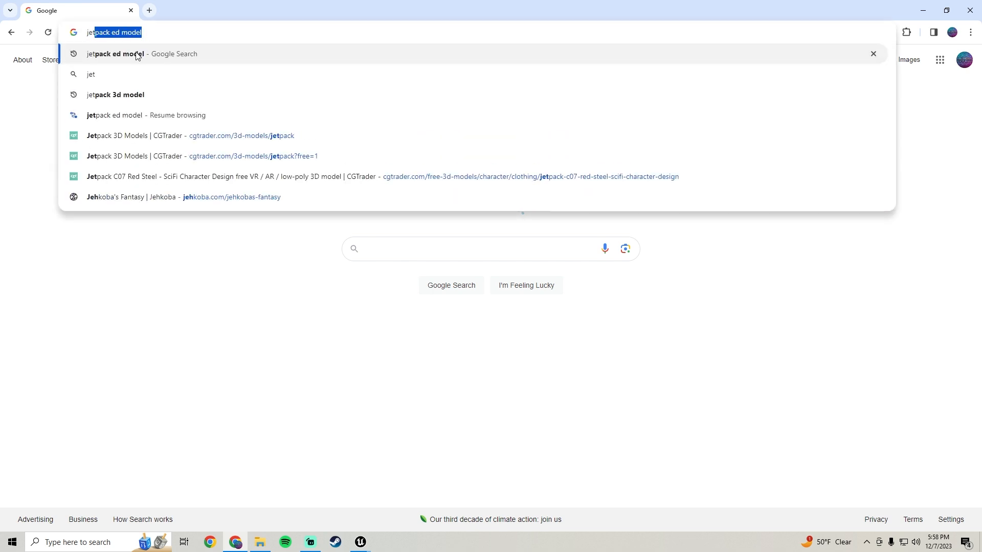
pyautogui.click(116, 95)
pyautogui.scroll(-1, 242, 186)
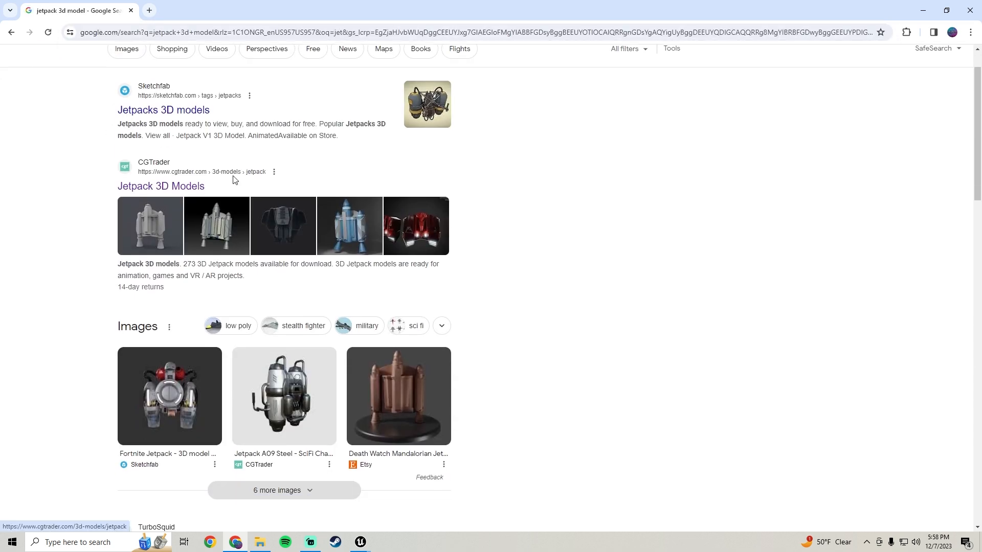
pyautogui.click(156, 188)
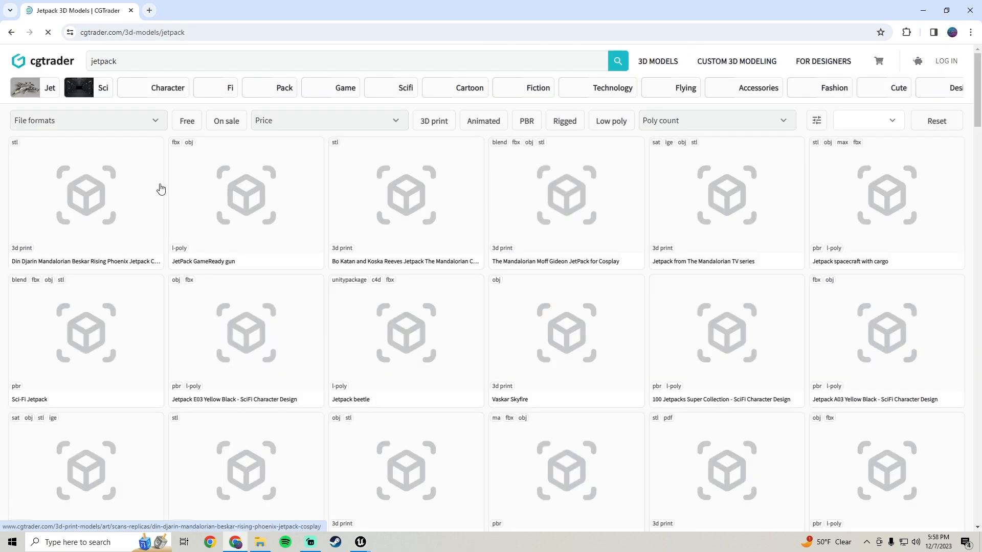
# Filter the jetpack models to free ones and open the Jetpack C07 Red Steel model page at its download option.
pyautogui.click(186, 121)
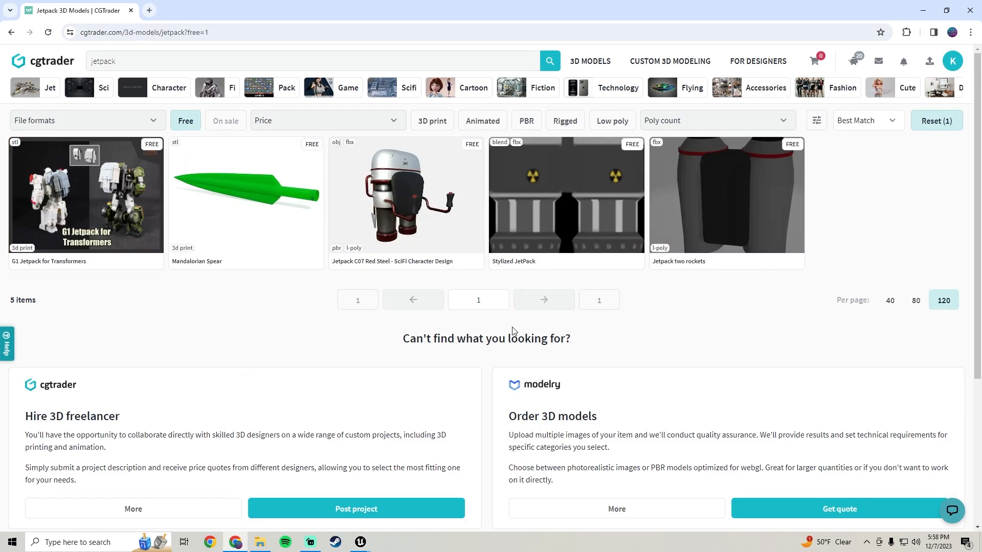
pyautogui.click(404, 182)
pyautogui.scroll(-3, 477, 285)
pyautogui.scroll(-1, 477, 281)
pyautogui.scroll(1, 480, 280)
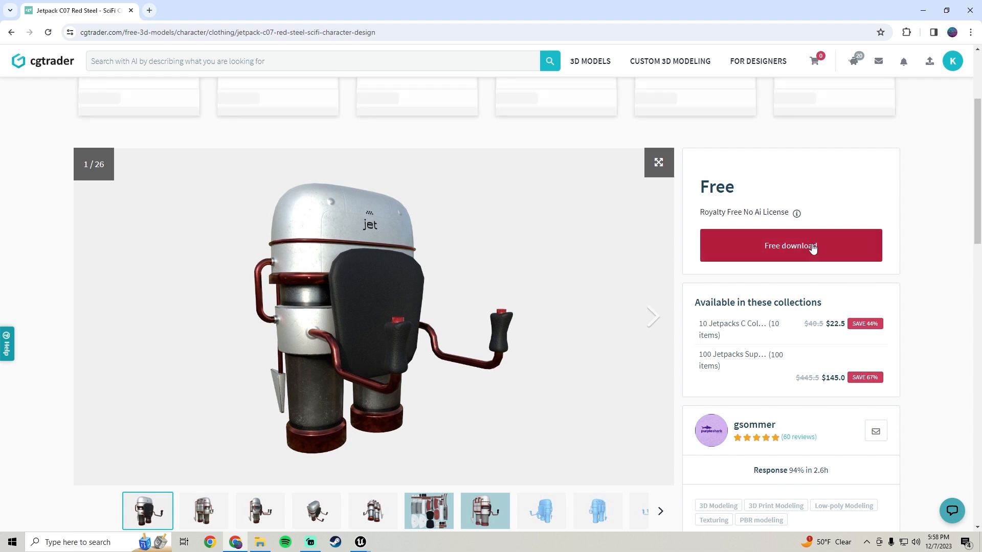
# Check the jetpack model's Royalty Free No Ai License and open its free download page.
pyautogui.moveTo(726, 212)
pyautogui.moveTo(700, 212); pyautogui.dragTo(794, 210)
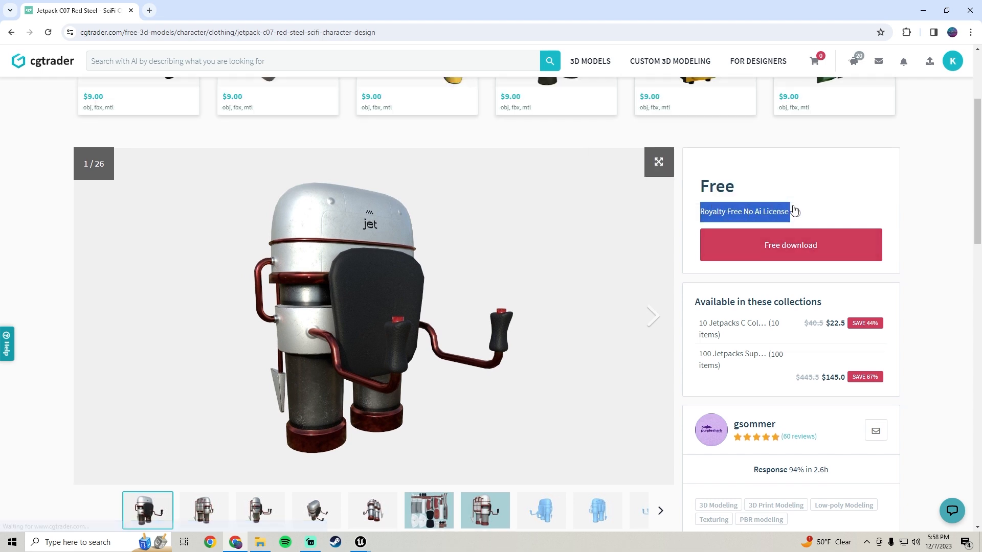
pyautogui.click(843, 216)
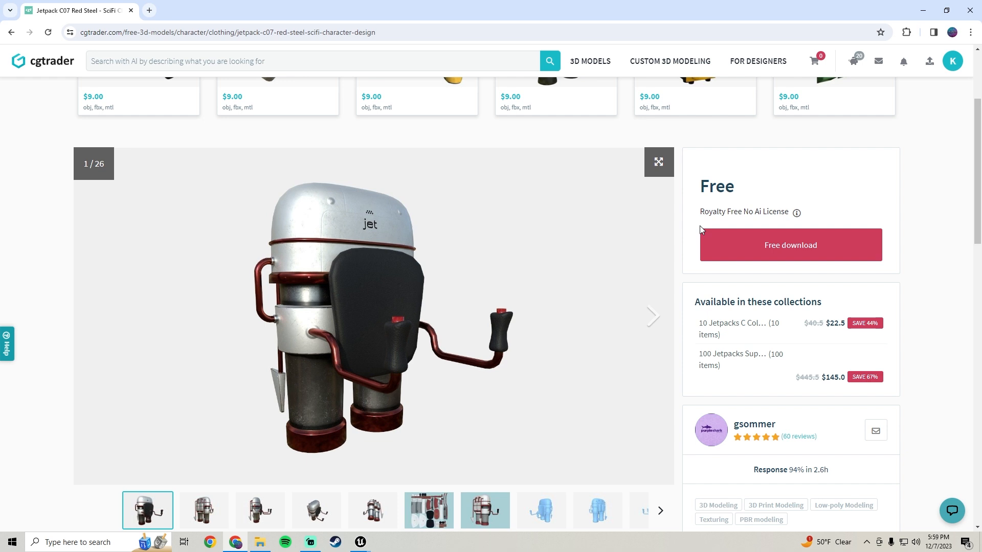
pyautogui.scroll(-1, 701, 228)
pyautogui.scroll(1, 701, 228)
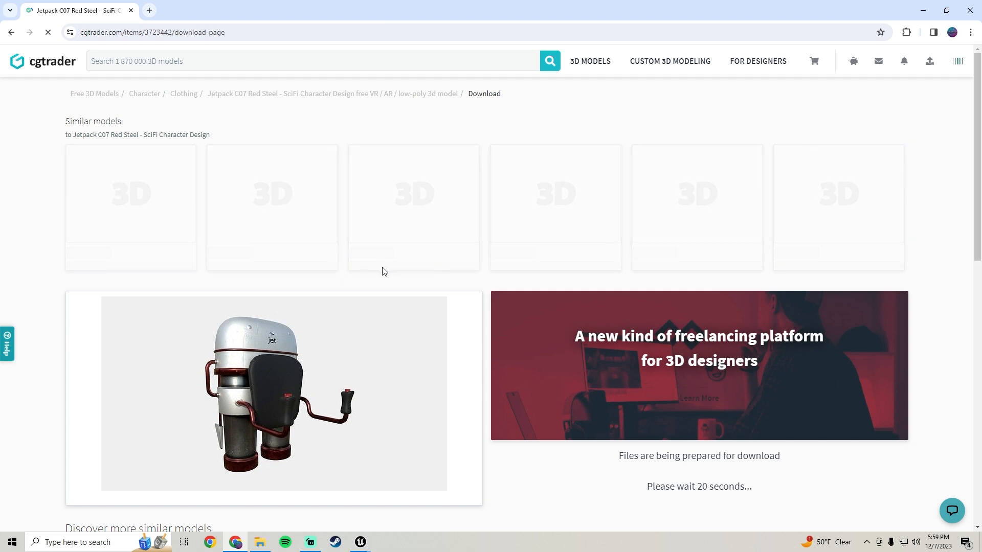
# Wait for the download files to be prepared and review the listed model files, including the FBX and the Maps 4096 archive.
pyautogui.scroll(-4, 370, 275)
pyautogui.scroll(1, 523, 306)
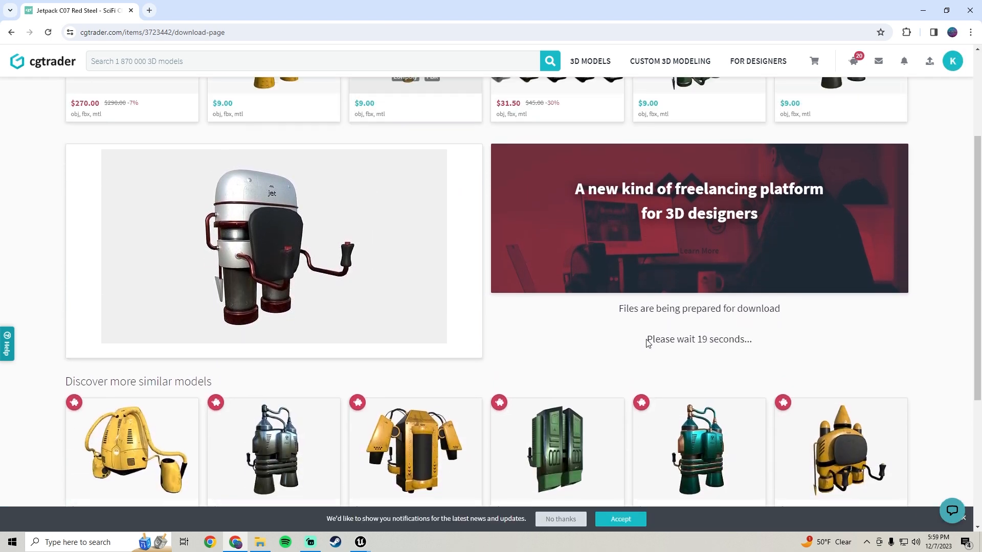
pyautogui.moveTo(651, 336); pyautogui.dragTo(735, 340)
pyautogui.click(816, 338)
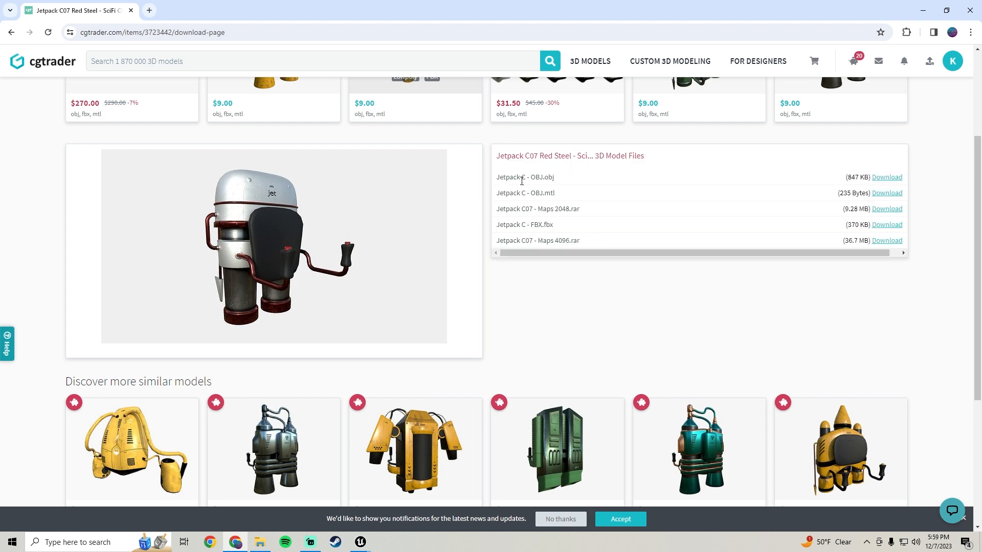
pyautogui.scroll(-2, 557, 201)
pyautogui.scroll(2, 548, 224)
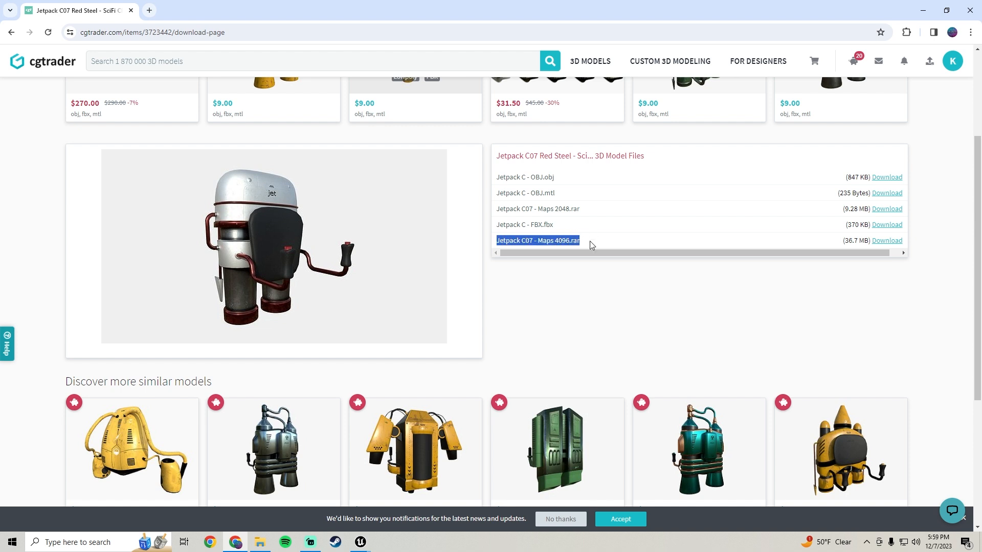
pyautogui.click(580, 240)
# Open the Downloads folder in File Explorer and locate the Jetpack C FBX file and the Jetpack C07 Maps 4096 archive.
pyautogui.click(257, 545)
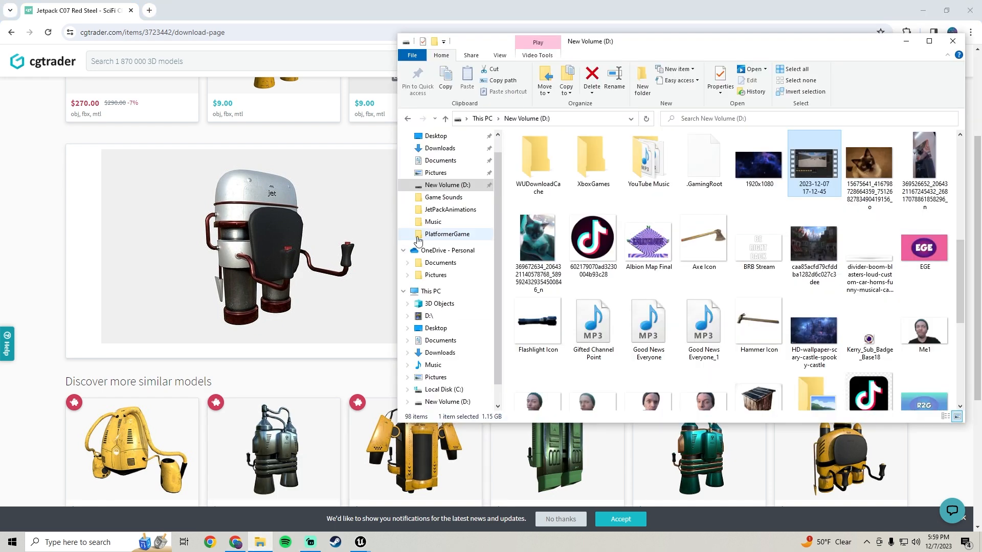
pyautogui.click(440, 148)
pyautogui.moveTo(567, 42); pyautogui.dragTo(397, 44)
pyautogui.click(379, 202)
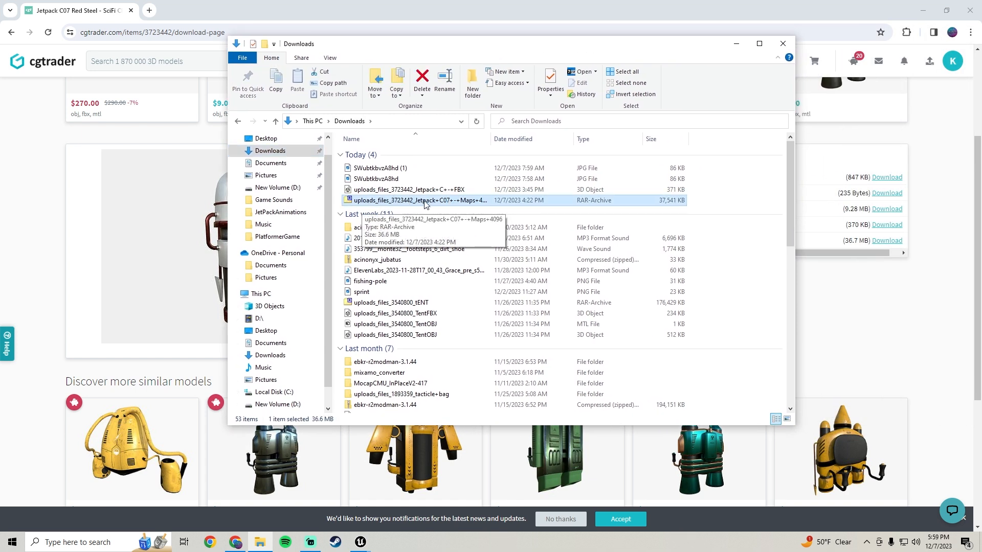
pyautogui.moveTo(409, 190)
pyautogui.mouseDown()
pyautogui.moveTo(406, 169)
pyautogui.moveTo(403, 194)
pyautogui.mouseUp()
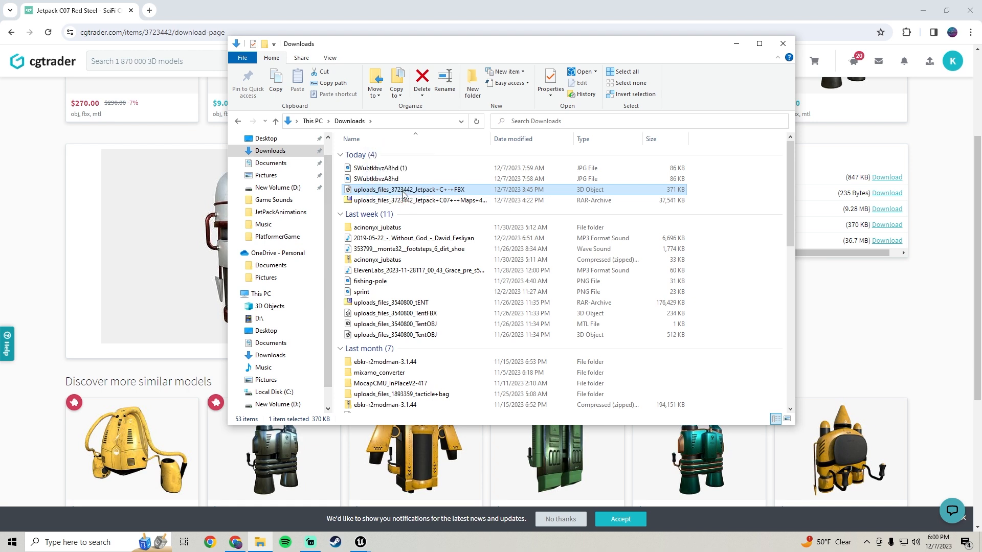
pyautogui.click(379, 201)
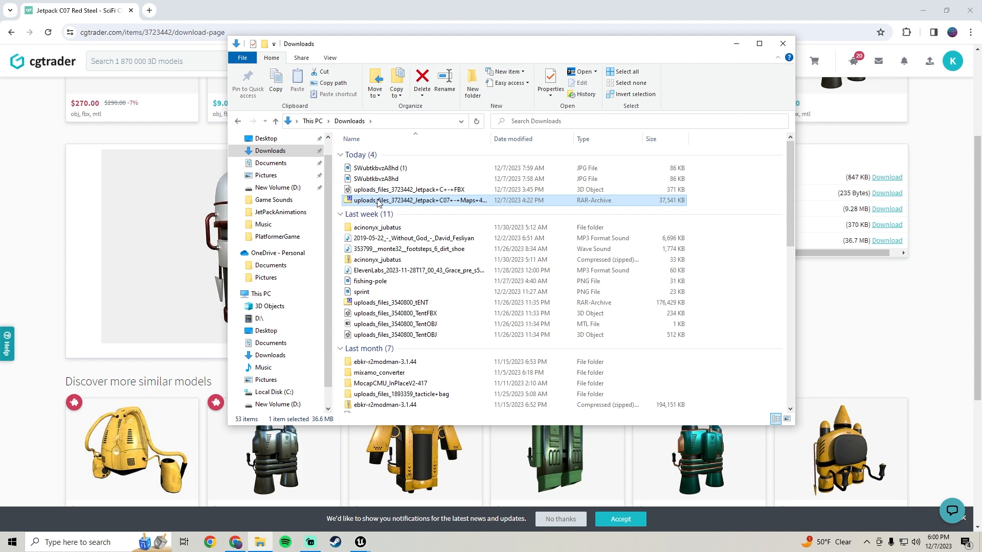
# Open the Jetpack C07 Maps 4096 archive to view its texture maps, and close it.
pyautogui.doubleClick(379, 201)
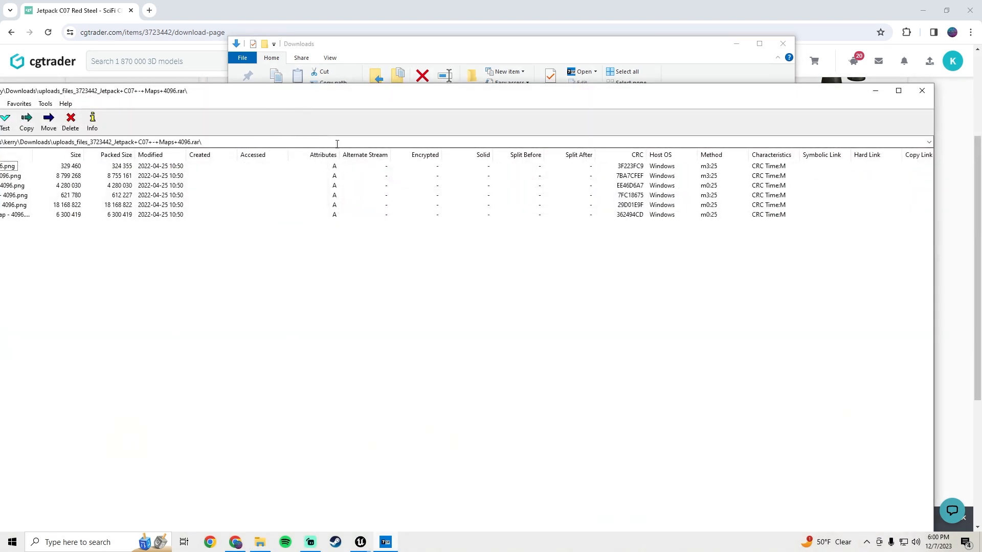
pyautogui.moveTo(346, 93); pyautogui.dragTo(551, 53)
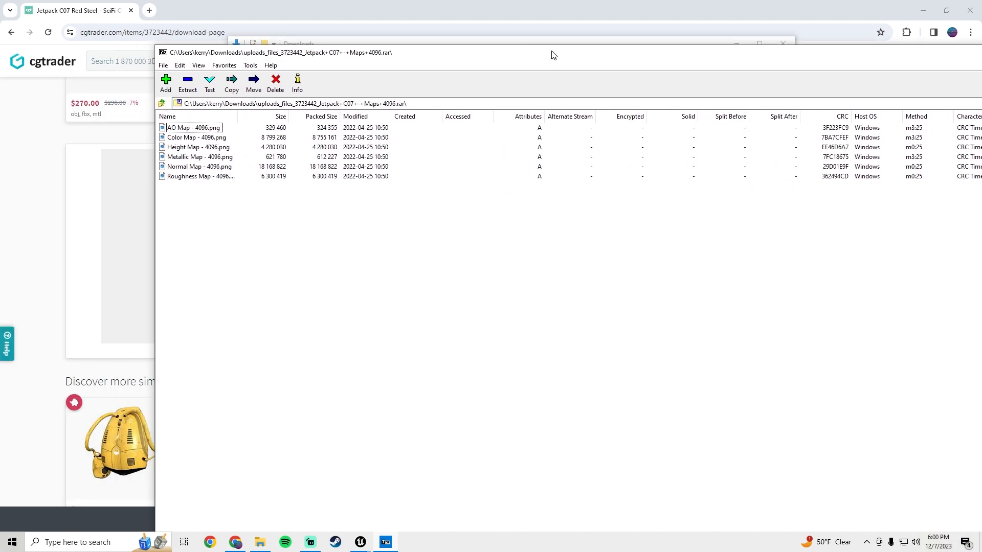
pyautogui.moveTo(872, 57); pyautogui.dragTo(722, 62)
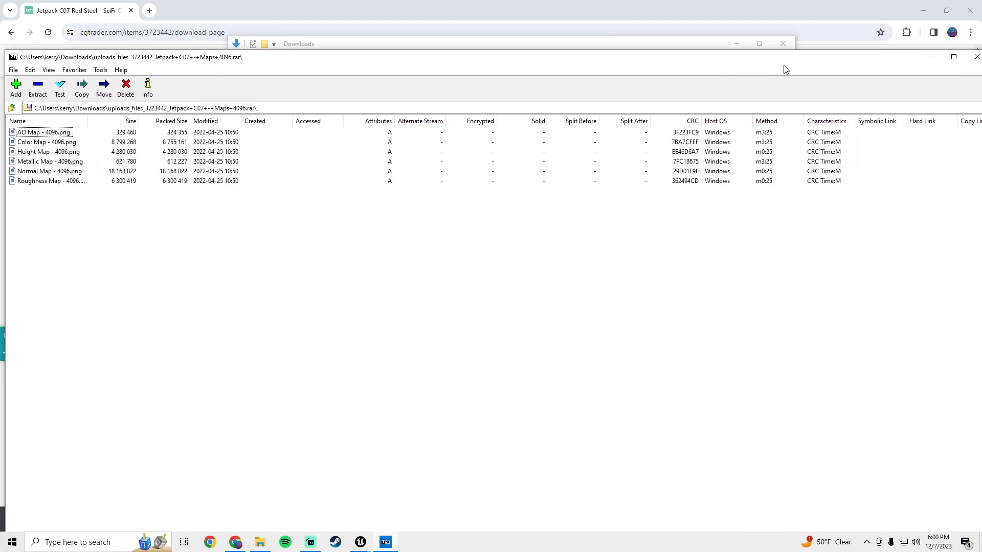
pyautogui.click(977, 56)
# Locate the extracted 4096 PNG texture files in Downloads, from AO Map to Roughness Map.
pyautogui.scroll(-10, 379, 365)
pyautogui.click(380, 352)
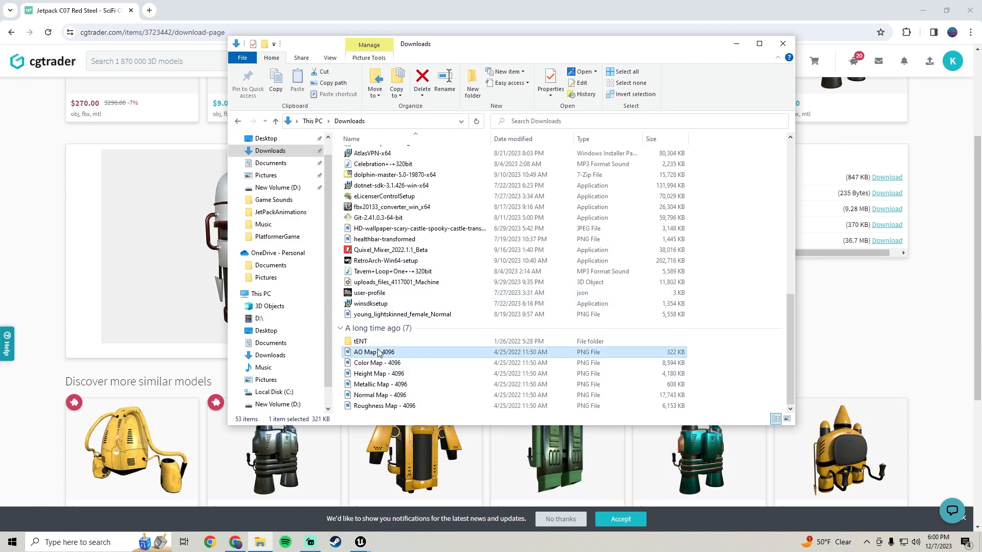
pyautogui.keyDown('shift'); pyautogui.click(381, 406); pyautogui.keyUp('shift')
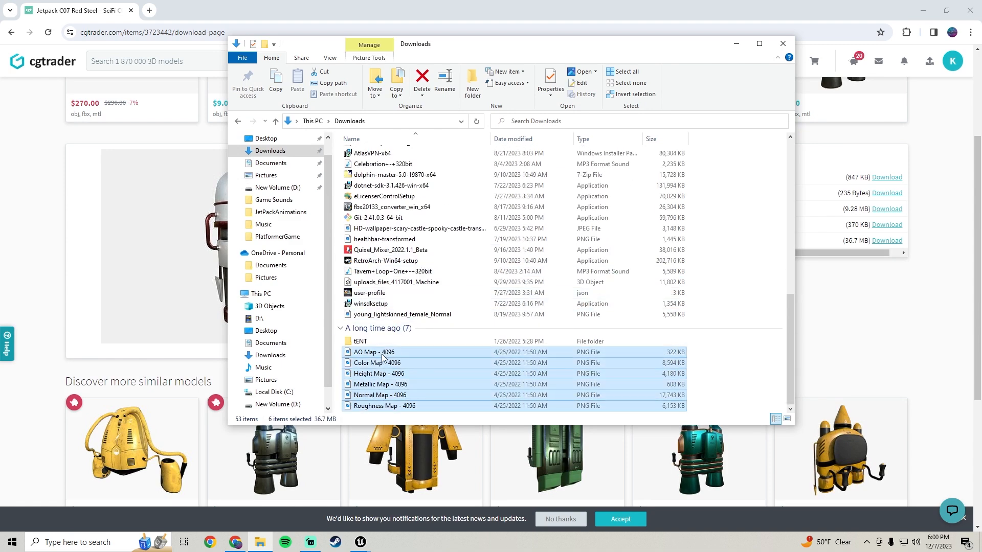
pyautogui.scroll(10, 389, 384)
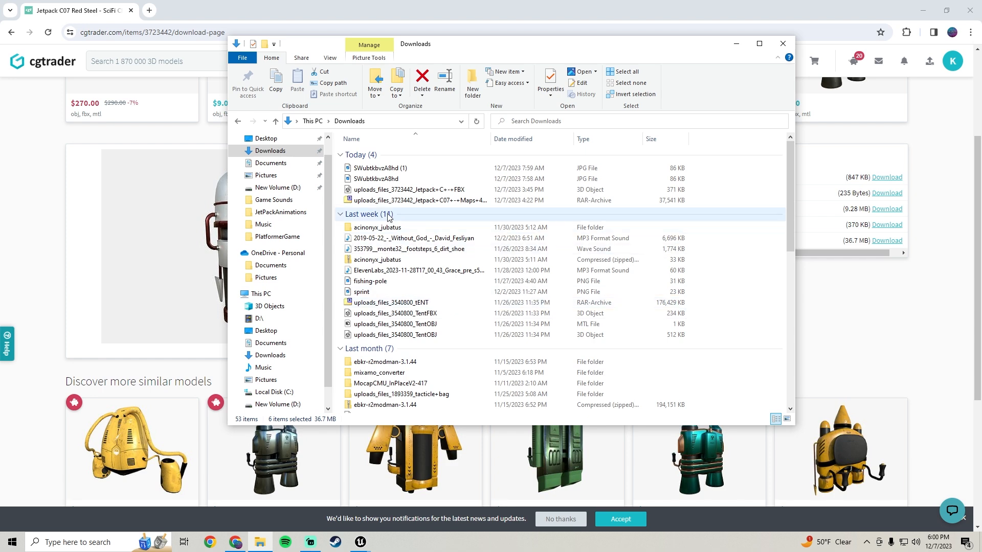
# Switch to the Unreal Editor's main window, create a folder named Models under Content and open it.
pyautogui.moveTo(361, 542)
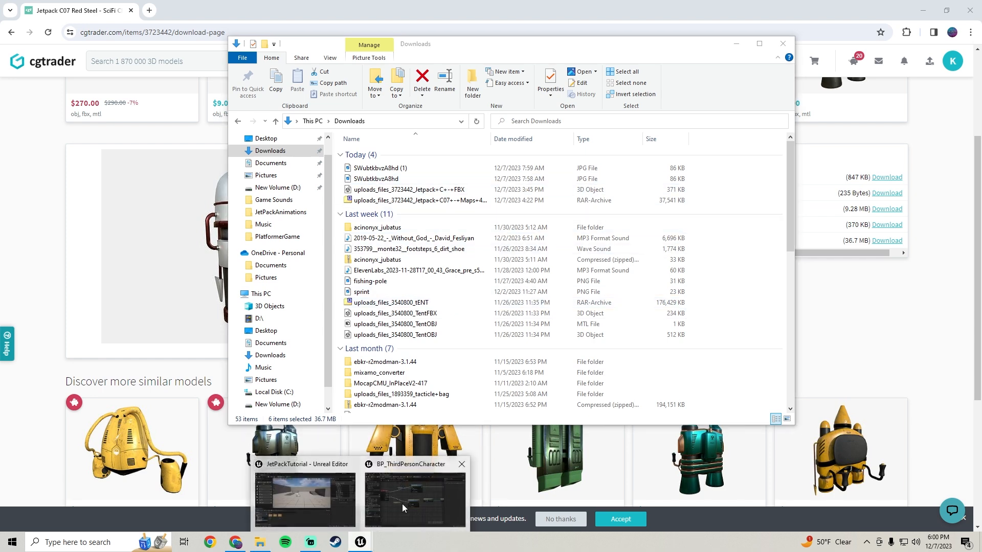
pyautogui.click(417, 491)
pyautogui.click(928, 9)
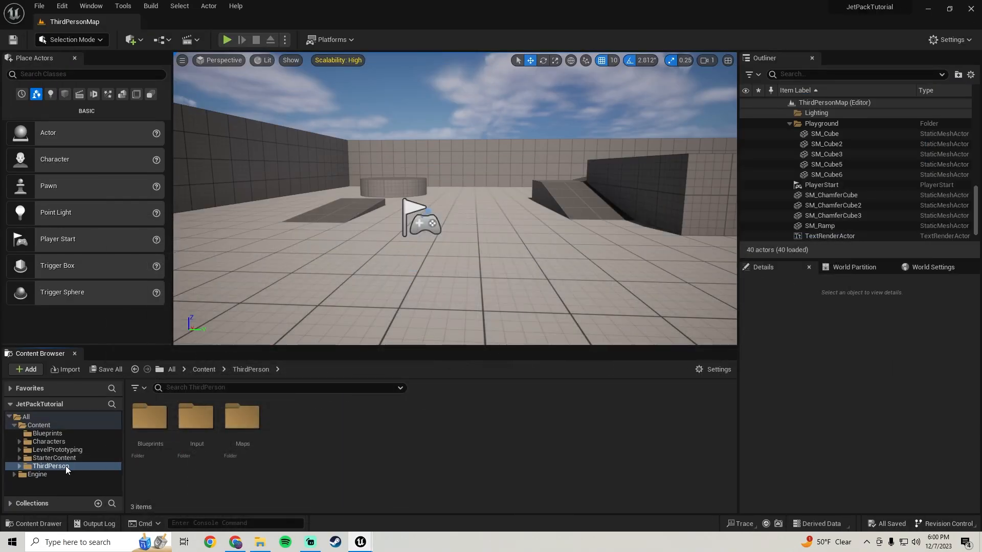
pyautogui.click(38, 425)
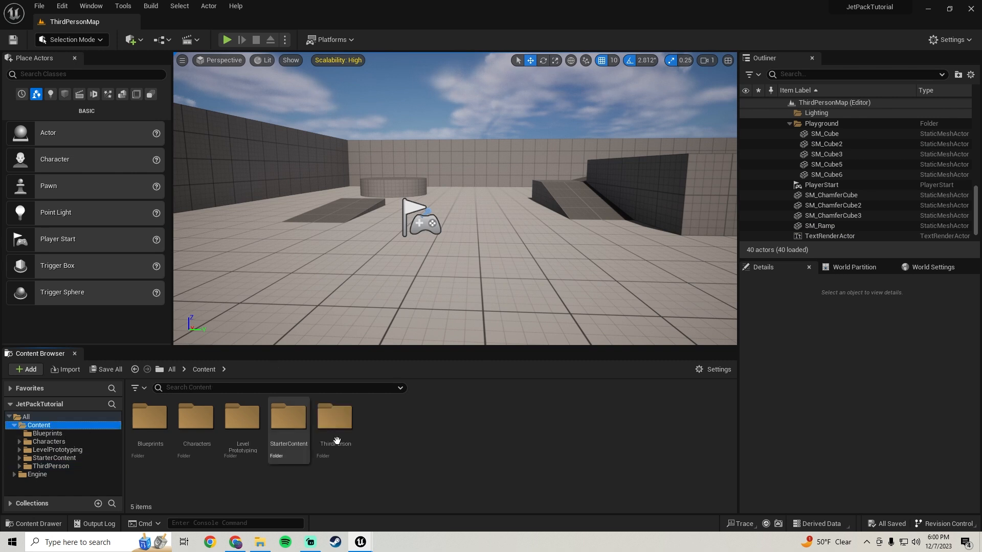
pyautogui.rightClick(400, 436)
pyautogui.click(453, 115)
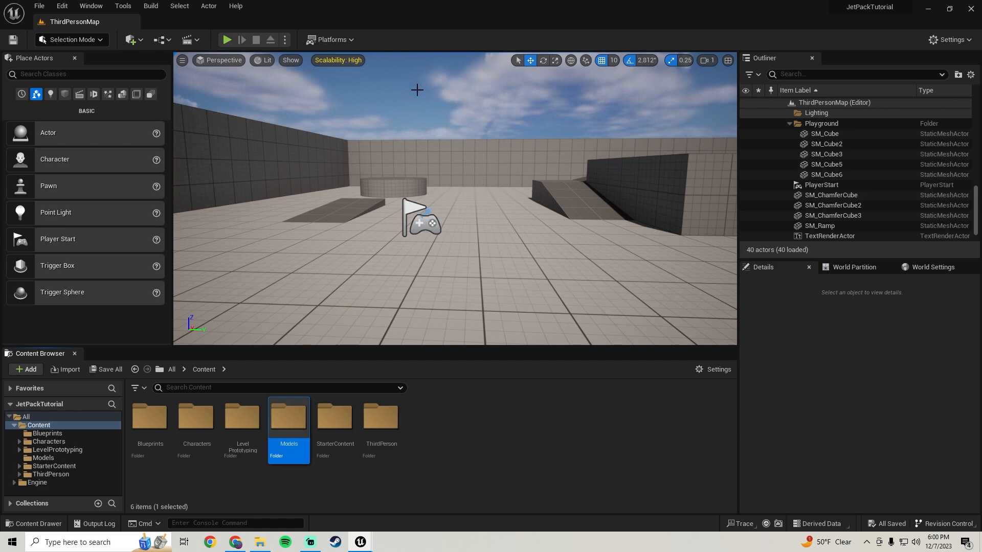
pyautogui.doubleClick(287, 452)
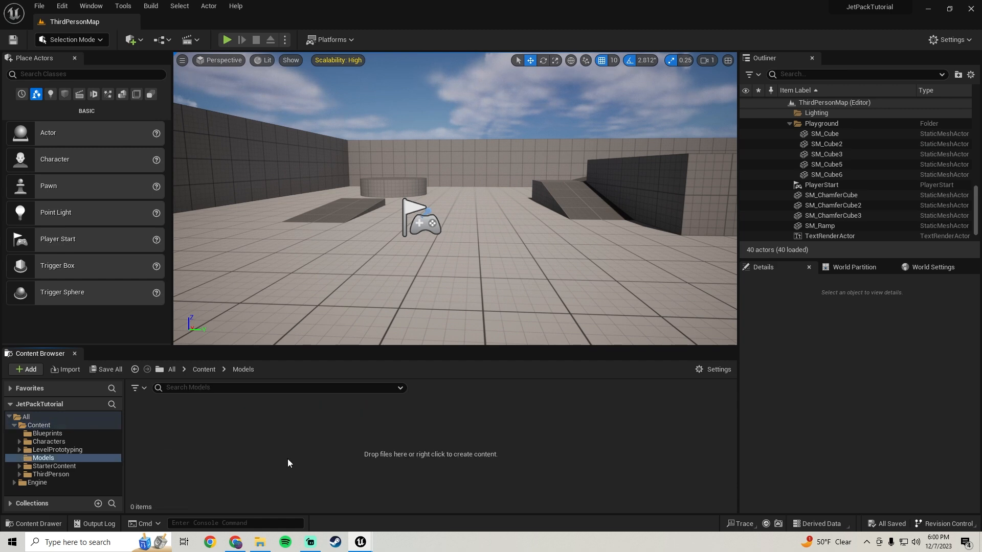
# Import the Jetpack C FBX file from Downloads into the Models folder and save the imported material and static mesh.
pyautogui.click(260, 542)
pyautogui.moveTo(376, 189); pyautogui.dragTo(211, 477)
pyautogui.click(401, 472)
pyautogui.click(446, 467)
pyautogui.click(106, 369)
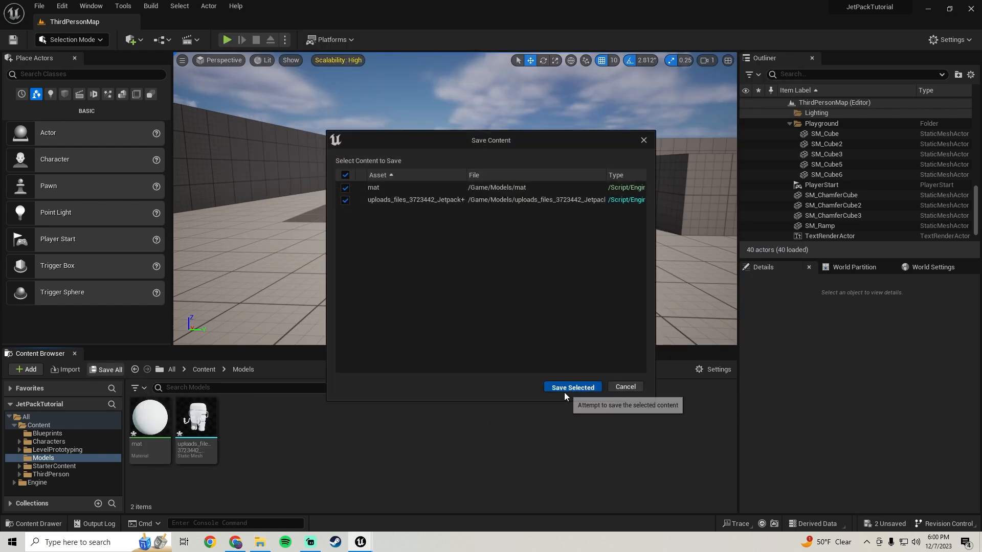
pyautogui.click(572, 387)
# Import the AO, Color, Height, Metallic, Normal and Roughness 4096 map files from Downloads into the Models folder.
pyautogui.click(260, 543)
pyautogui.scroll(-5, 419, 287)
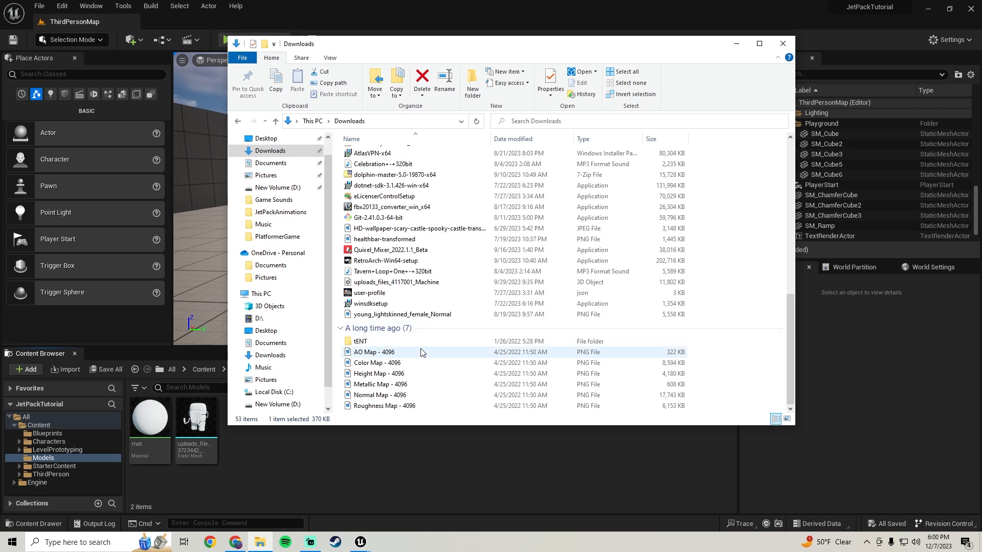
pyautogui.click(381, 353)
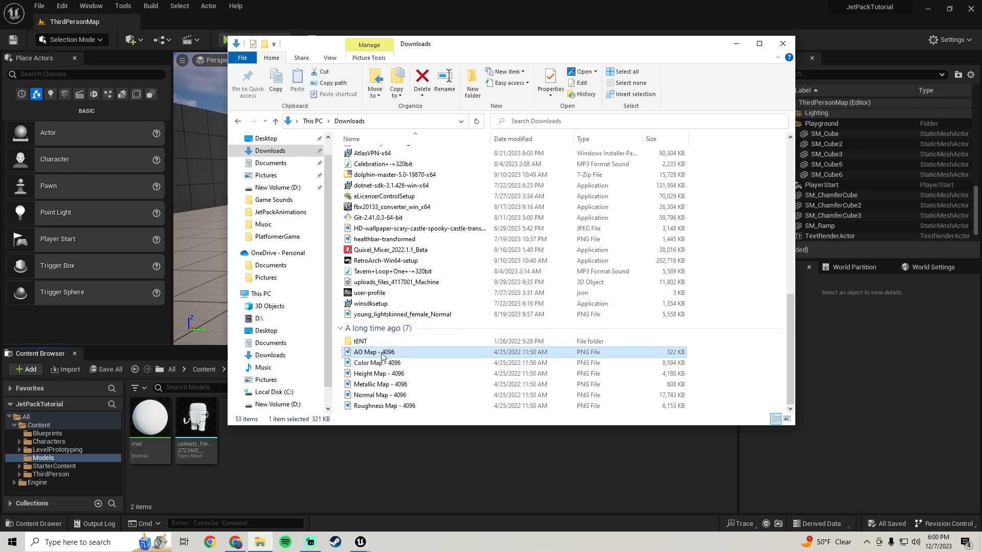
pyautogui.keyDown('shift'); pyautogui.click(377, 407); pyautogui.keyUp('shift')
pyautogui.moveTo(372, 357); pyautogui.dragTo(293, 466)
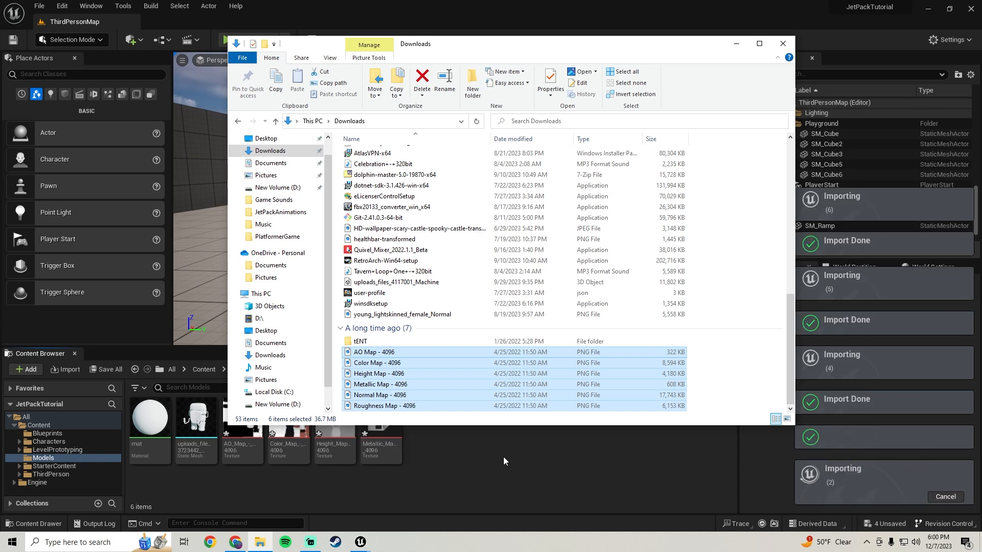
pyautogui.click(575, 459)
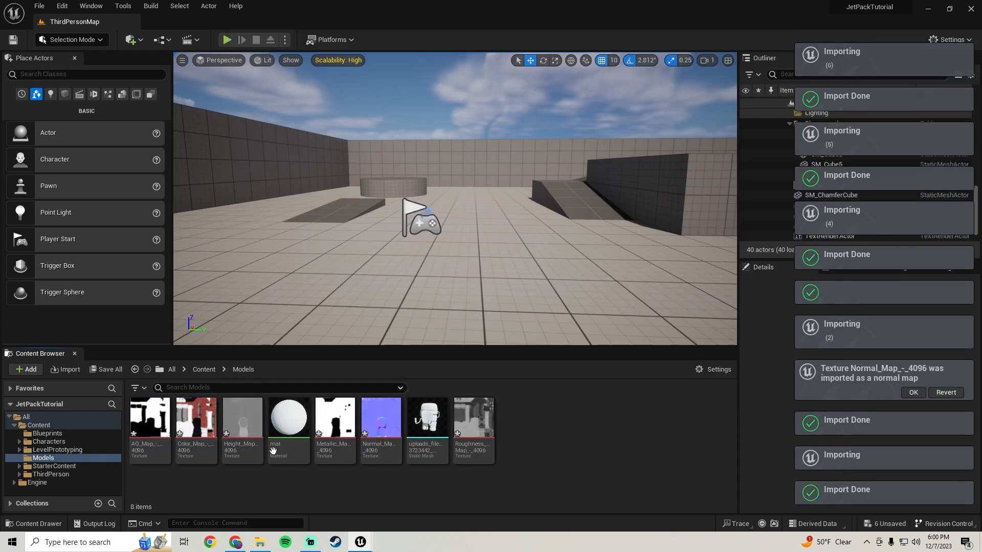
# Open the mat material in a smaller window, delete the node feeding its Base Color, and save the material.
pyautogui.click(293, 450)
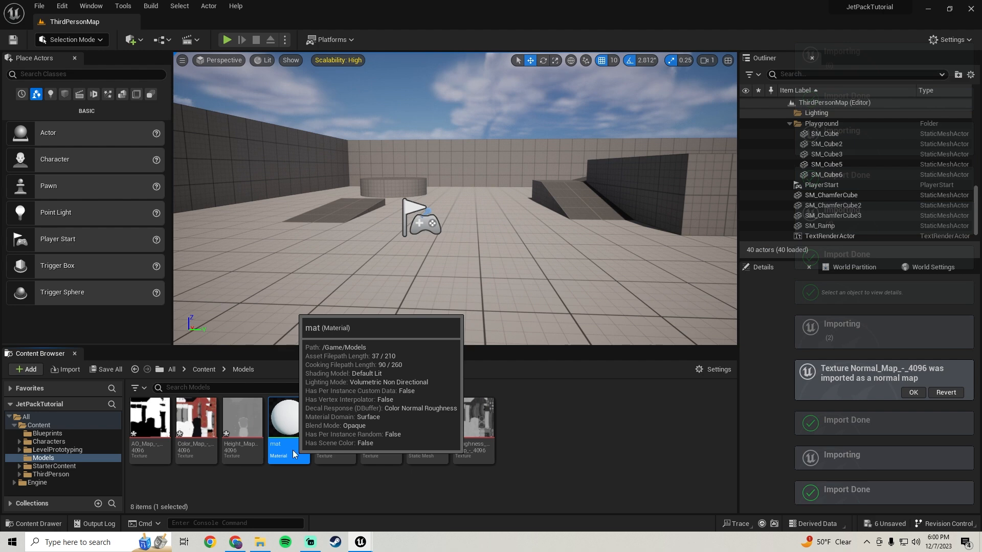
pyautogui.doubleClick(292, 450)
pyautogui.scroll(-3, 387, 315)
pyautogui.click(949, 8)
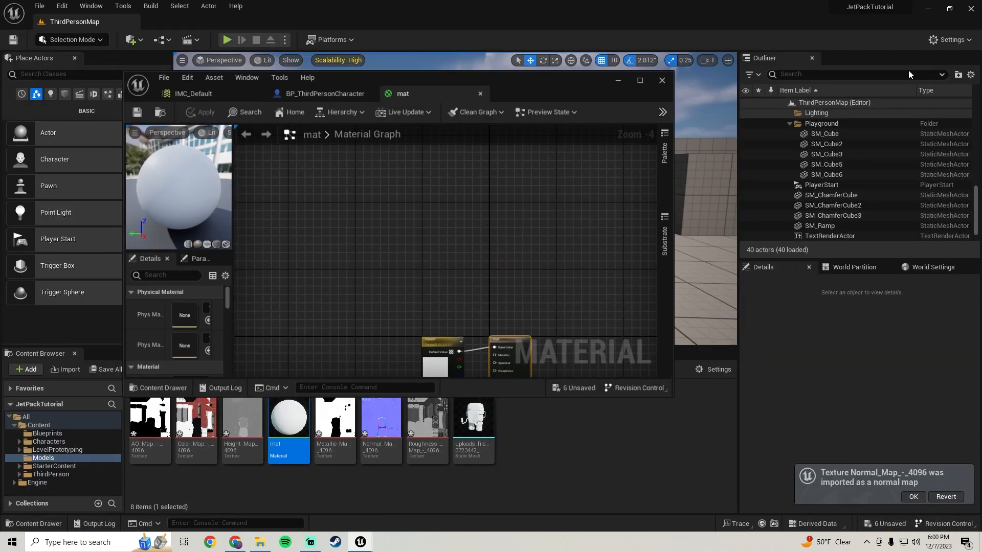
pyautogui.moveTo(420, 284); pyautogui.dragTo(405, 131, button='right')
pyautogui.moveTo(396, 267); pyautogui.dragTo(431, 211)
pyautogui.press('Delete')
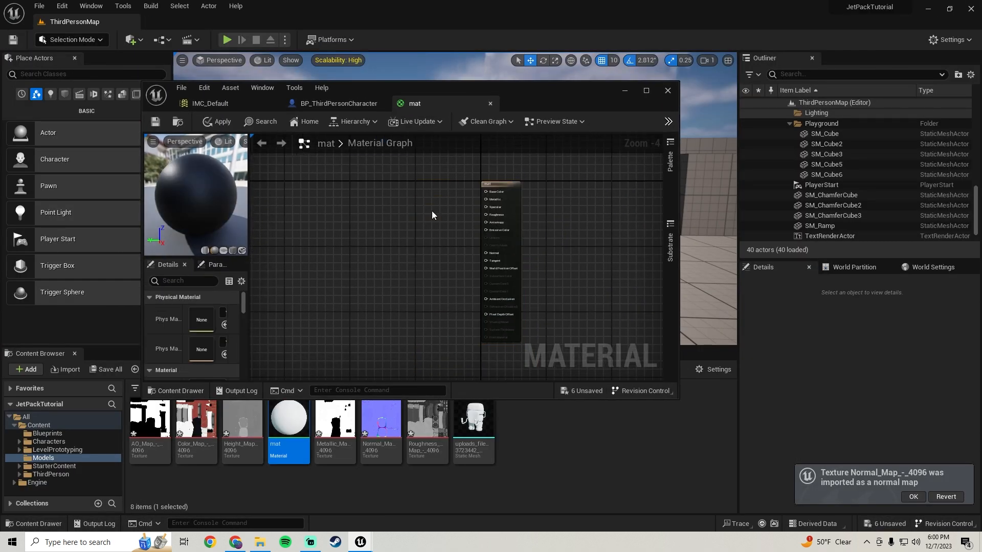
pyautogui.click(156, 121)
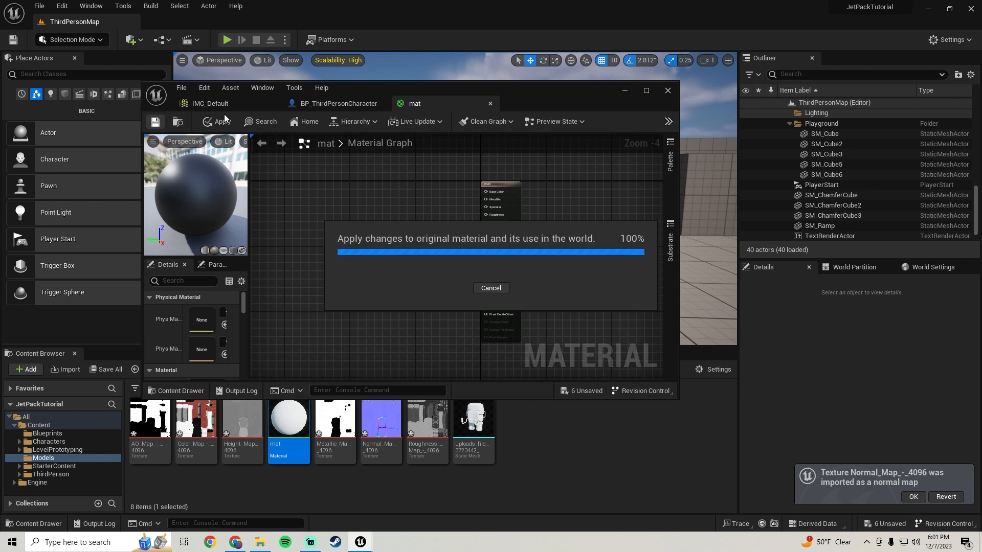
# Close the IMC_Default asset, add the Color Map texture to the mat graph, connect its RGB to Base Color and align the nodes.
pyautogui.click(273, 103)
pyautogui.moveTo(421, 259); pyautogui.dragTo(370, 269, button='right')
pyautogui.moveTo(201, 438); pyautogui.dragTo(475, 215)
pyautogui.scroll(2, 354, 206)
pyautogui.moveTo(389, 211); pyautogui.dragTo(376, 201)
pyautogui.moveTo(507, 179); pyautogui.dragTo(386, 255)
pyautogui.press('q')
pyautogui.moveTo(421, 278); pyautogui.dragTo(442, 231, button='right')
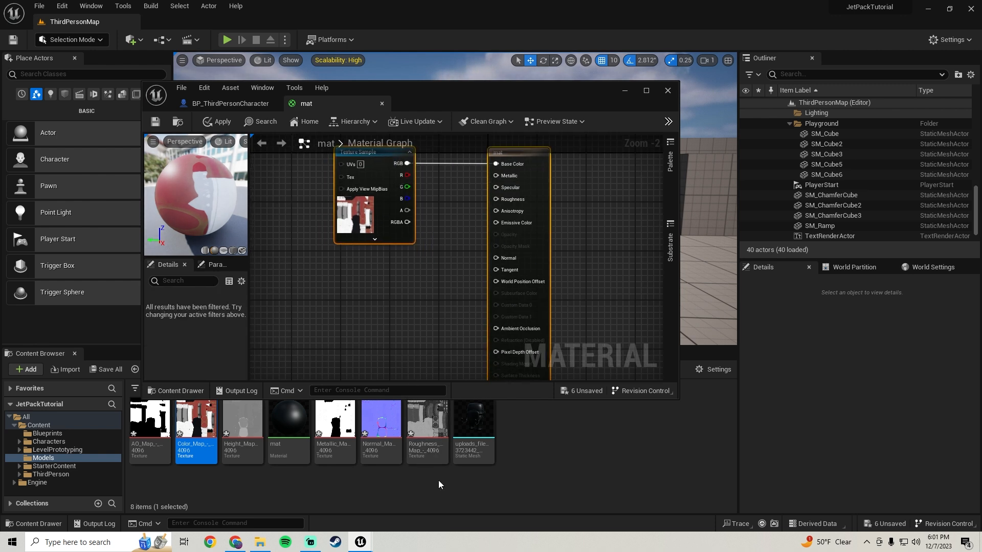
# Add the Metallic Map and Roughness Map textures to the graph and connect their RGB outputs to Metallic and Roughness.
pyautogui.moveTo(334, 454); pyautogui.dragTo(348, 274)
pyautogui.moveTo(404, 286); pyautogui.dragTo(375, 257)
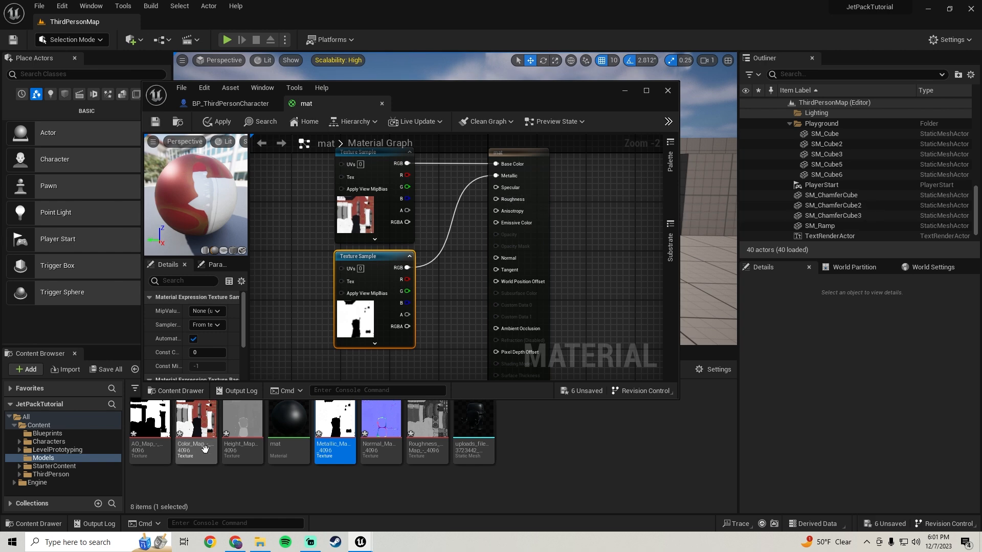
pyautogui.moveTo(426, 457); pyautogui.dragTo(349, 226)
pyautogui.moveTo(413, 211); pyautogui.dragTo(416, 282, button='right')
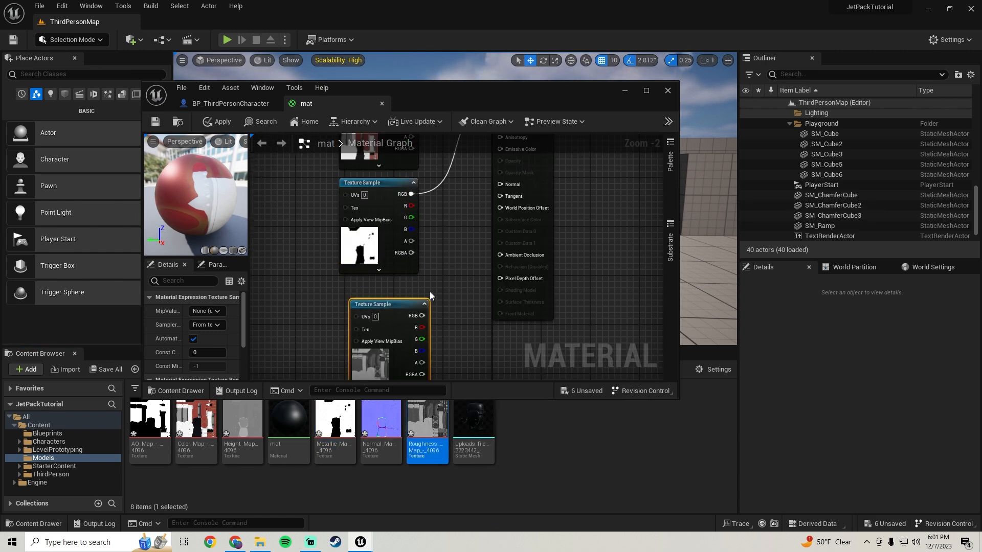
pyautogui.moveTo(422, 314); pyautogui.dragTo(510, 233)
pyautogui.moveTo(596, 294); pyautogui.dragTo(597, 170, button='right')
pyautogui.moveTo(382, 287); pyautogui.dragTo(368, 271)
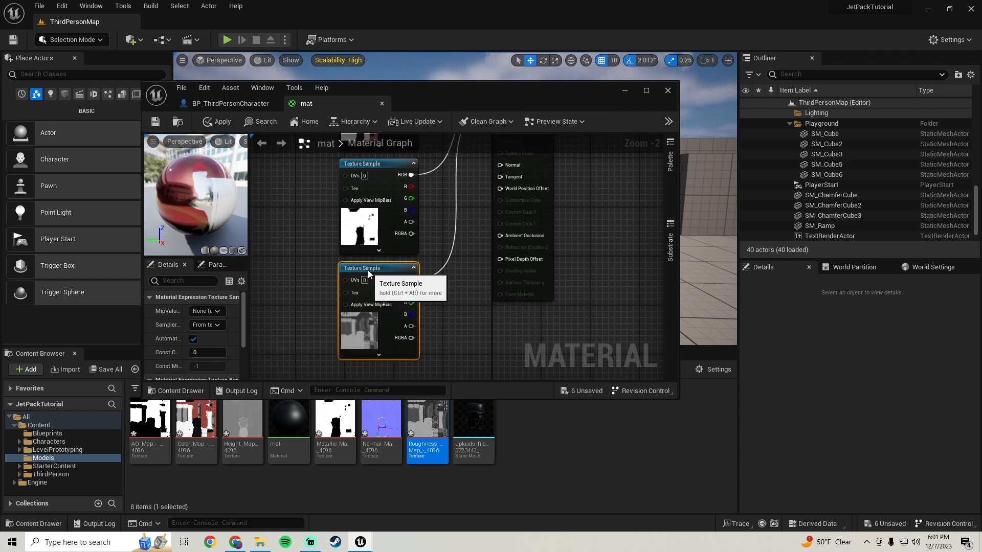
# Add the Normal Map texture below the Roughness sample in the mat graph and connect its RGB output to Normal.
pyautogui.moveTo(607, 193); pyautogui.dragTo(588, 202, button='right')
pyautogui.moveTo(379, 449); pyautogui.dragTo(336, 276)
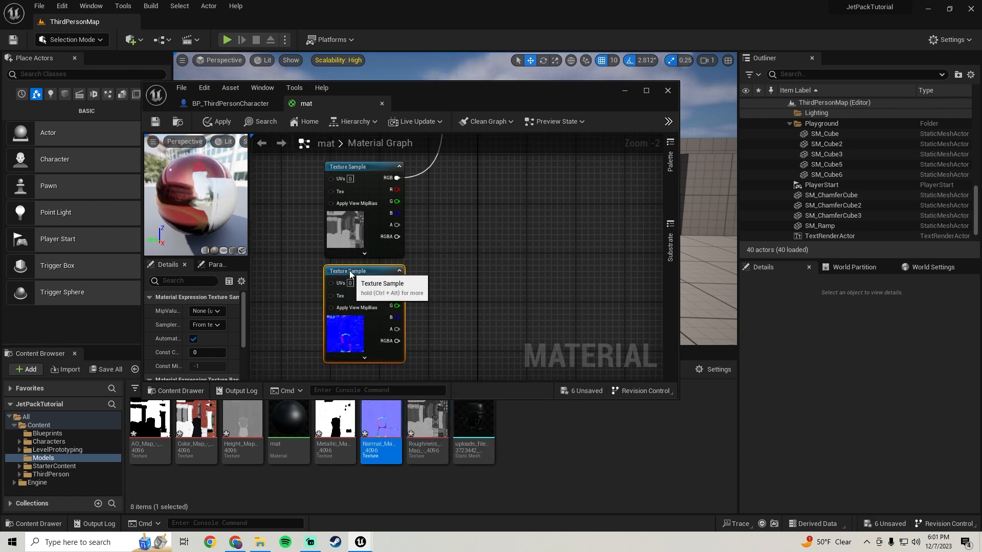
pyautogui.moveTo(444, 248); pyautogui.dragTo(430, 272, button='right')
pyautogui.moveTo(383, 306); pyautogui.dragTo(484, 263)
pyautogui.moveTo(558, 331); pyautogui.dragTo(566, 88, button='right')
pyautogui.moveTo(516, 238); pyautogui.dragTo(528, 199, button='right')
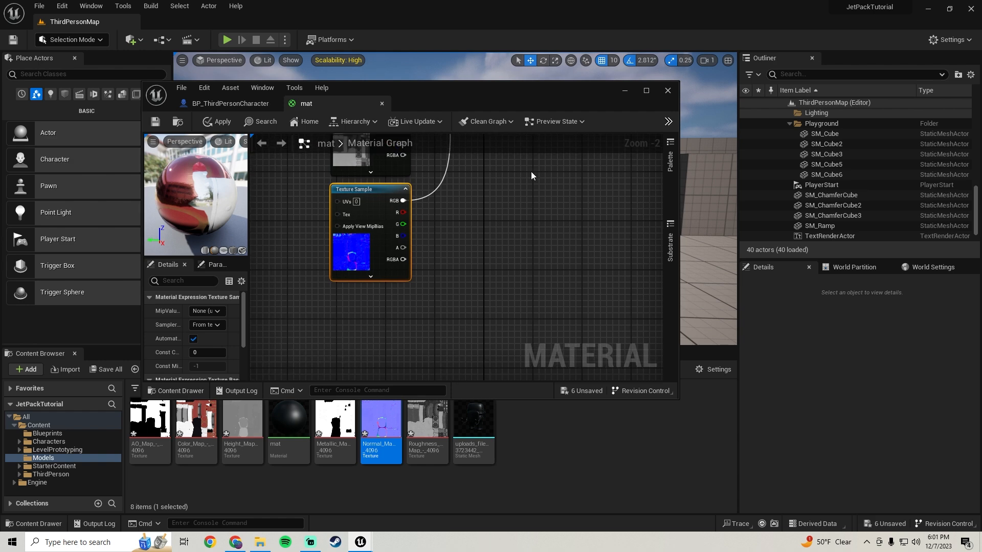
# Add the AO Map texture to the mat graph, connect its RGB output to Ambient Occlusion, and apply the material.
pyautogui.click(149, 422)
pyautogui.moveTo(150, 422); pyautogui.dragTo(492, 238)
pyautogui.scroll(-2, 483, 271)
pyautogui.moveTo(483, 274); pyautogui.dragTo(485, 209, button='right')
pyautogui.click(217, 122)
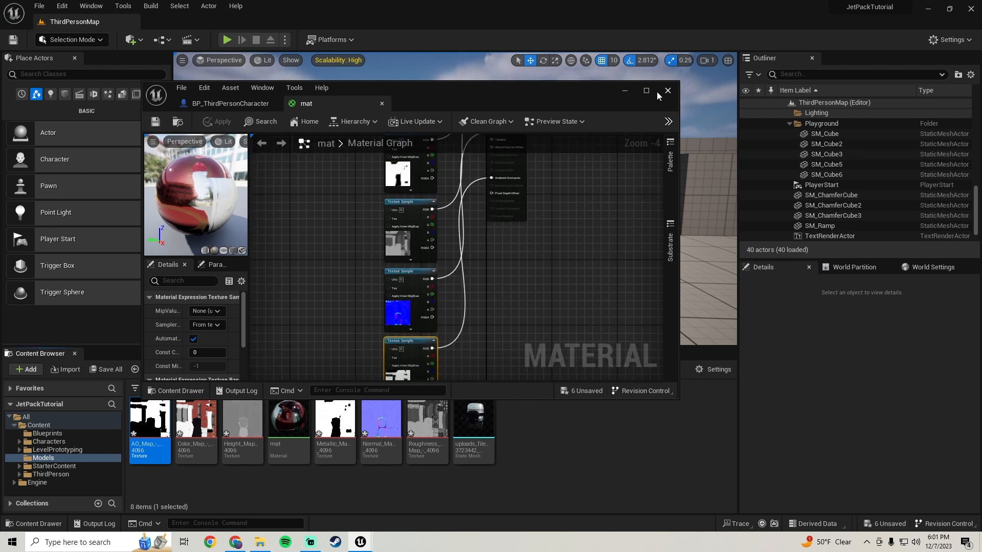
# Place the jetpack static mesh in the level to check its textured look, and delete it from the level.
pyautogui.click(625, 91)
pyautogui.moveTo(474, 422); pyautogui.dragTo(498, 272)
pyautogui.press('f')
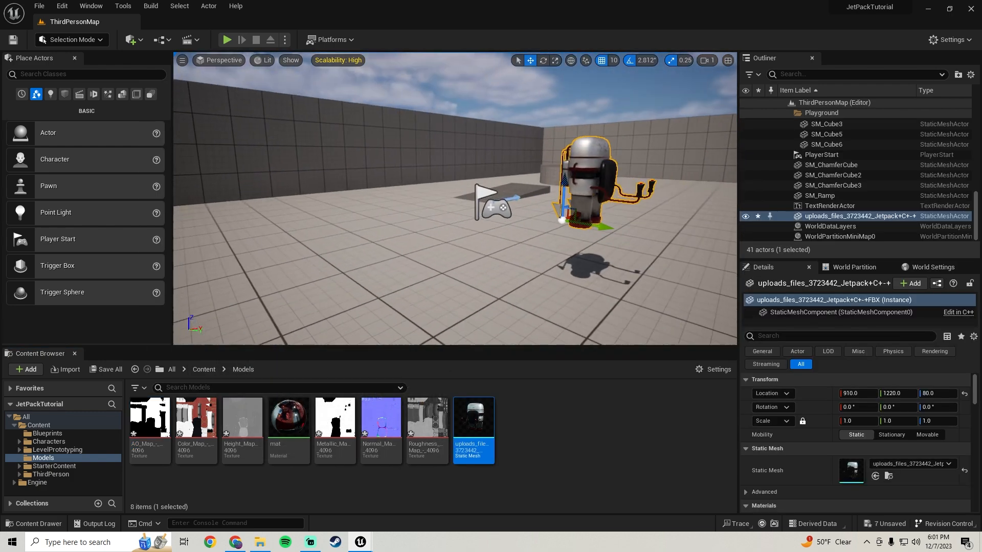
pyautogui.moveTo(498, 272); pyautogui.dragTo(545, 277, button='right')
pyautogui.moveTo(456, 205); pyautogui.dragTo(230, 205, button='right')
pyautogui.moveTo(535, 199)
pyautogui.mouseDown(button='right')
pyautogui.moveTo(460, 217)
pyautogui.moveTo(535, 198)
pyautogui.mouseUp(button='right')
pyautogui.press('Delete')
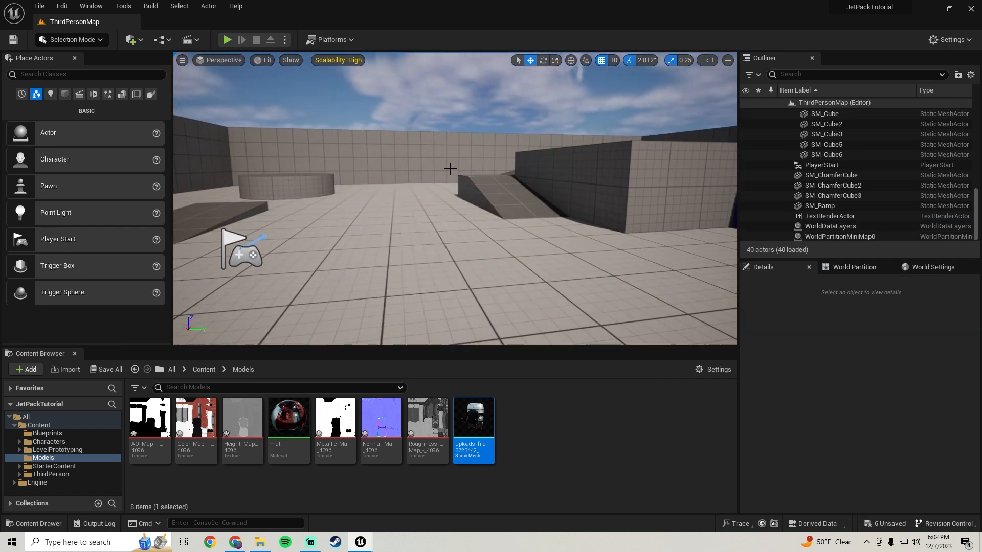
# Force delete the existing Blueprints folder together with its old JetPack_BP asset.
pyautogui.click(37, 425)
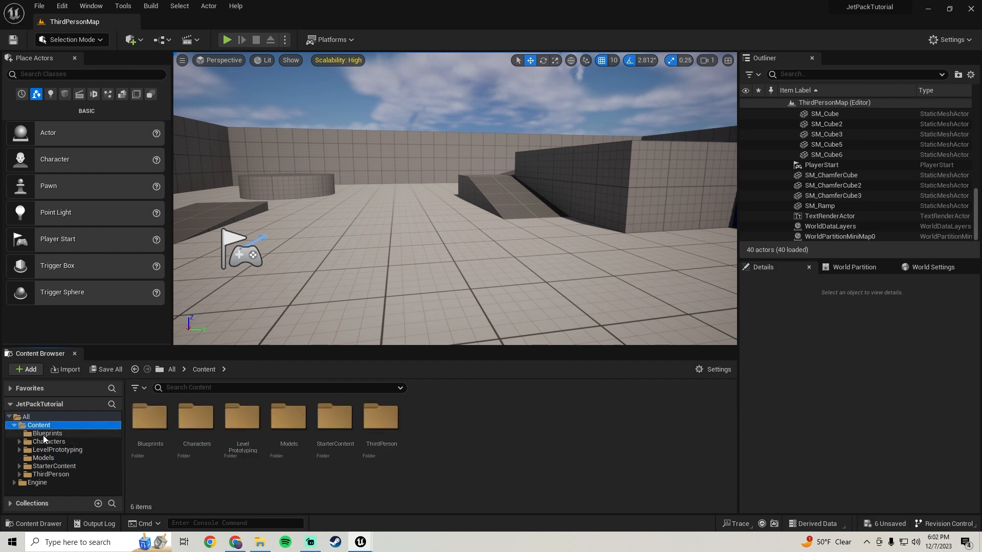
pyautogui.click(47, 434)
pyautogui.press('Delete')
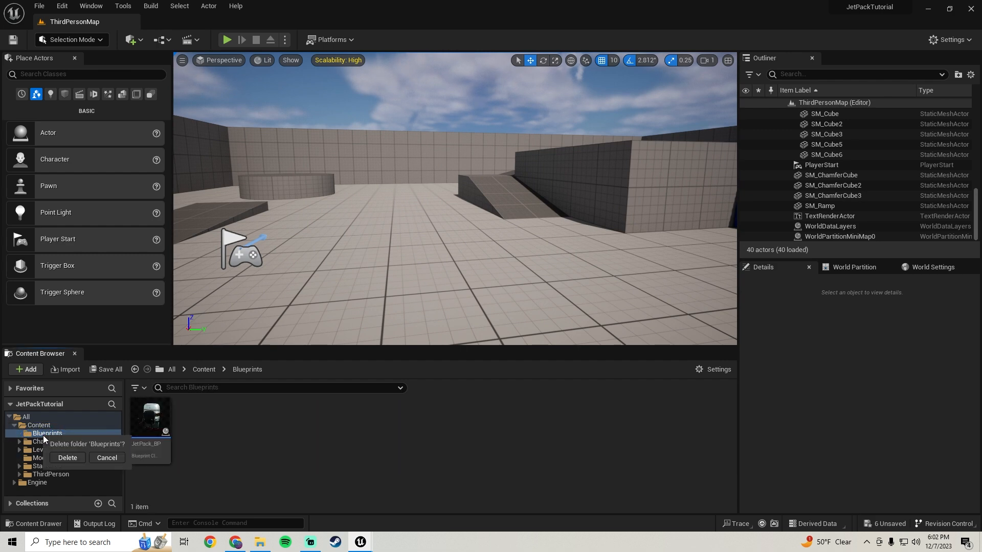
pyautogui.click(66, 458)
pyautogui.click(433, 438)
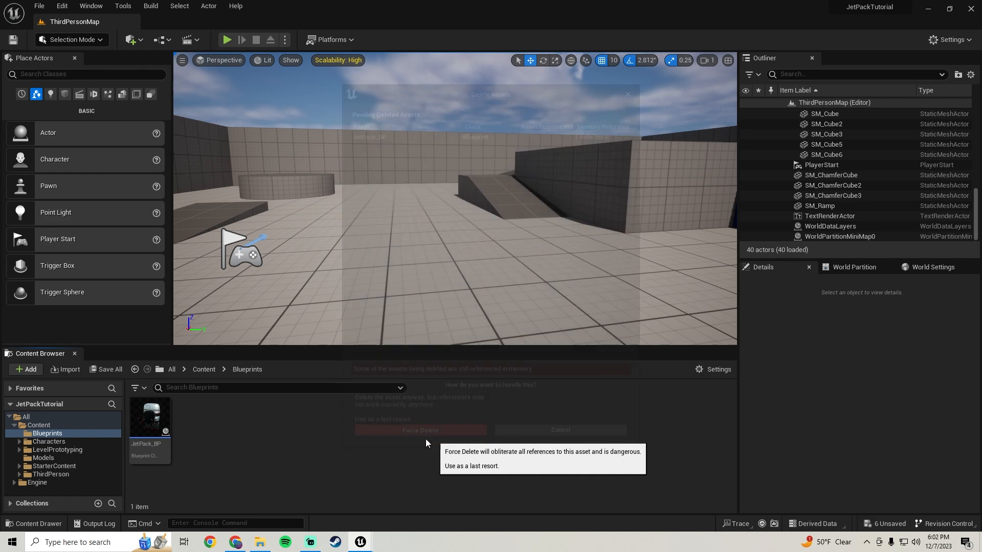
# Create a new folder named Blueprints in Content and open it.
pyautogui.click(46, 425)
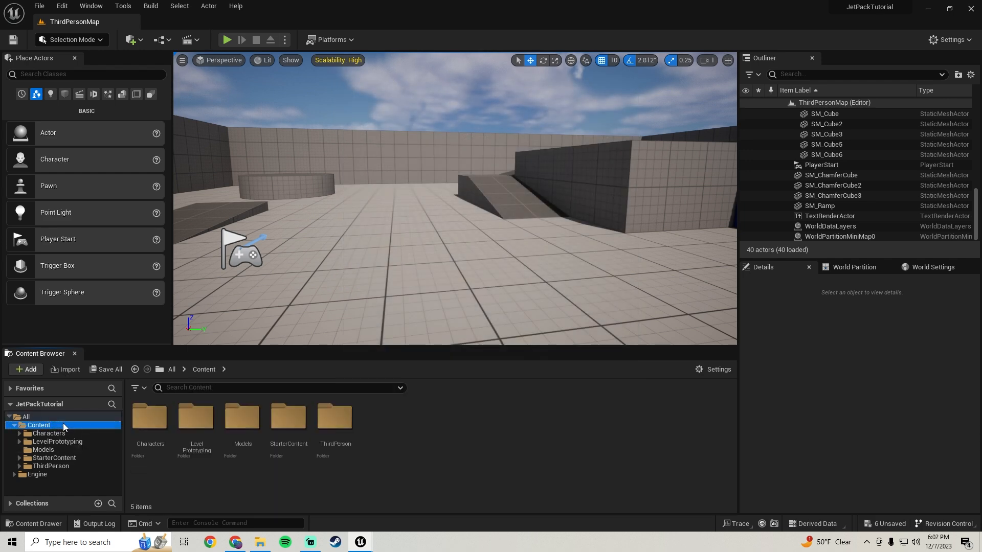
pyautogui.rightClick(393, 427)
pyautogui.click(429, 104)
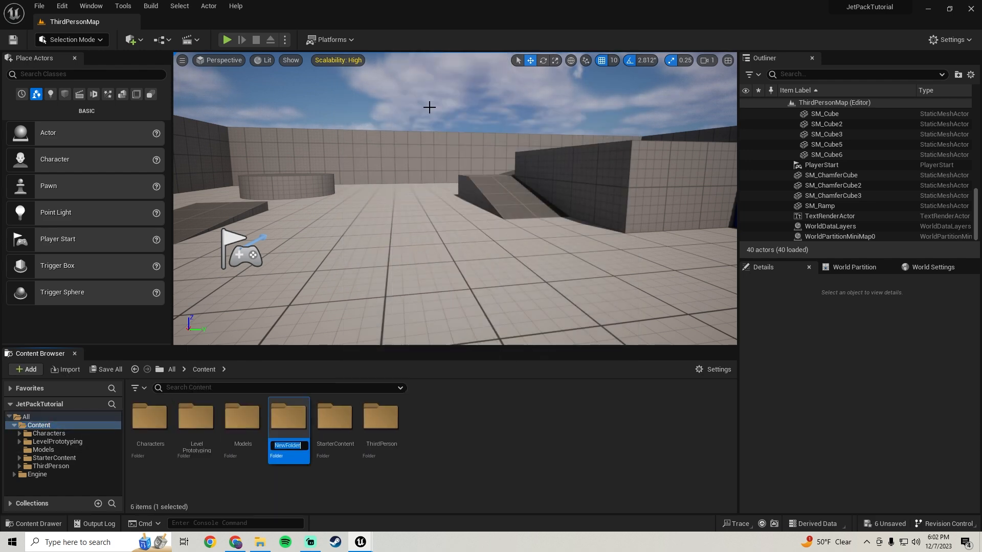
pyautogui.write('Blueprints')
pyautogui.press('Return')
pyautogui.doubleClick(149, 417)
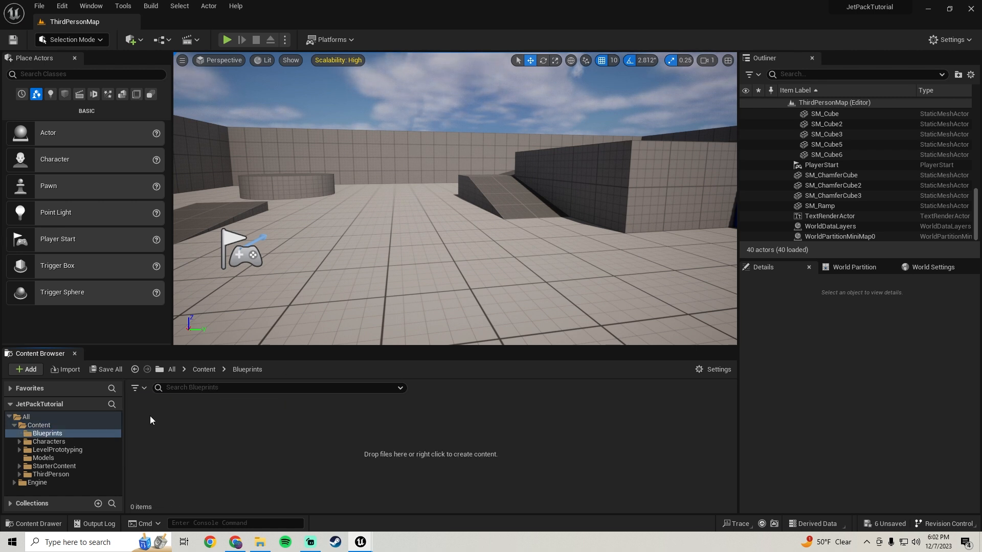
# Create an Actor Blueprint class named JetPack_BP in the Blueprints folder and open it in a maximized editor.
pyautogui.rightClick(149, 413)
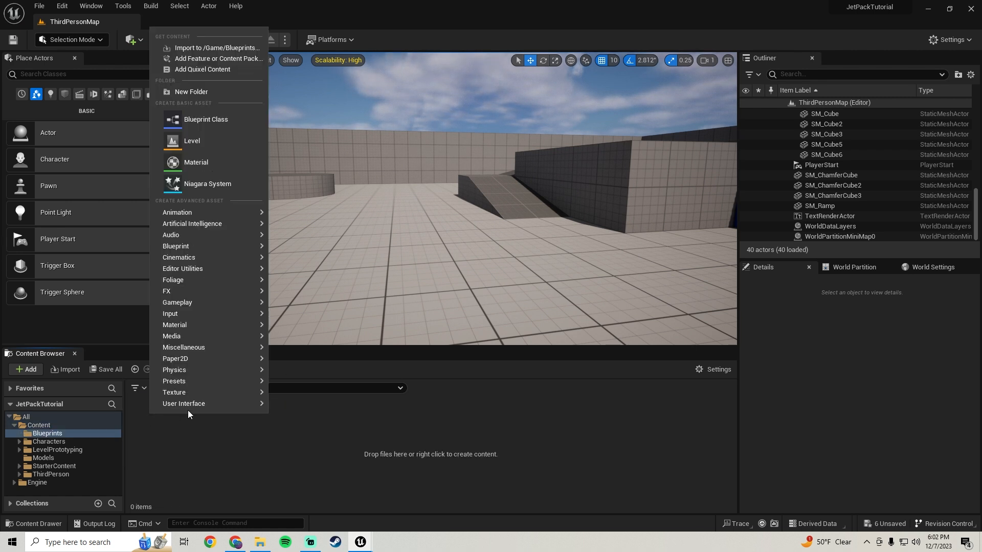
pyautogui.click(198, 125)
pyautogui.click(363, 181)
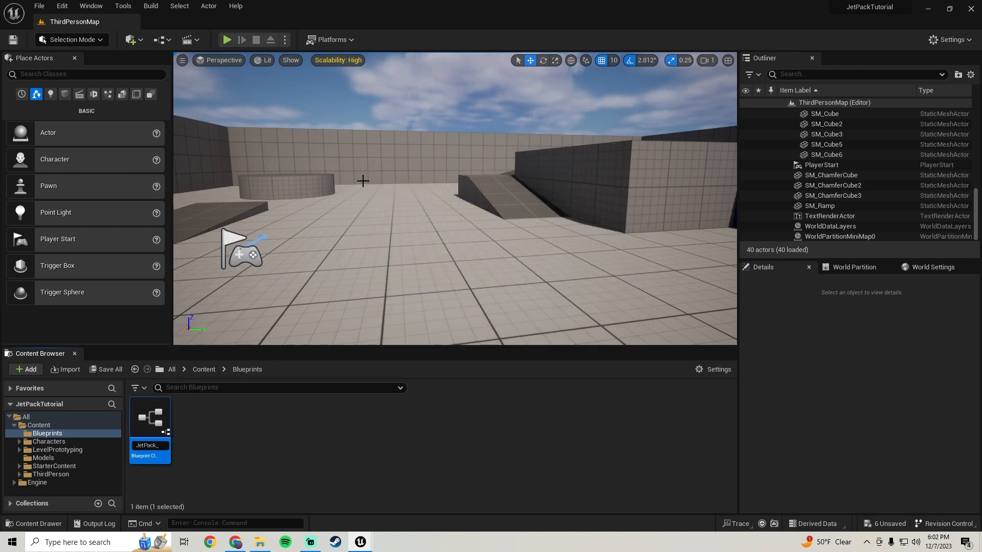
pyautogui.press('Return')
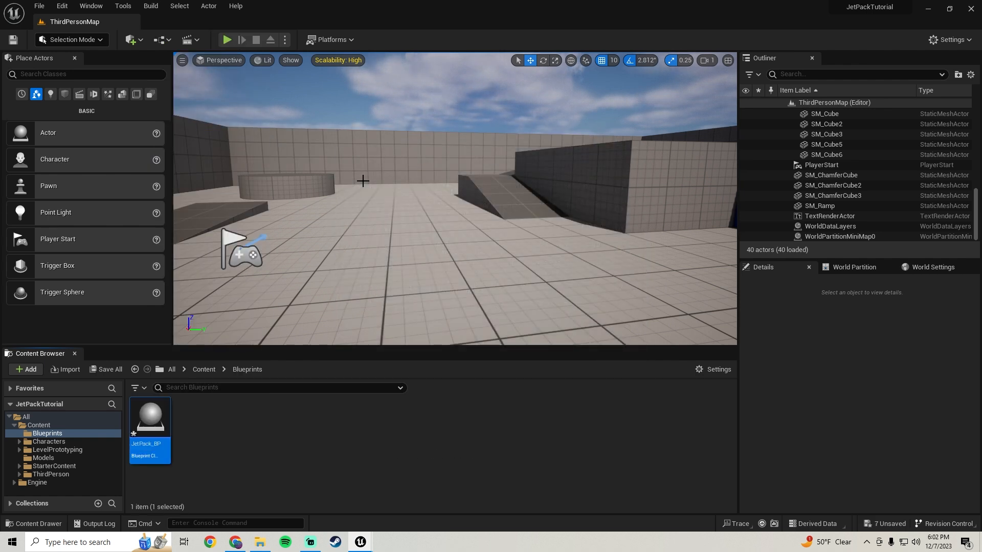
pyautogui.doubleClick(150, 422)
pyautogui.click(646, 90)
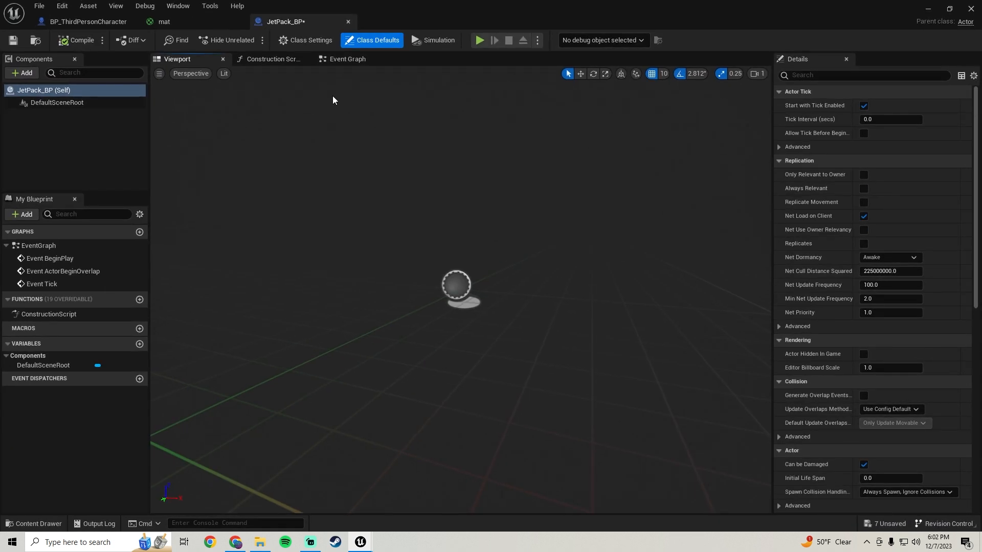
# Add a Static Mesh component named JetPack to JetPack_BP and save the blueprint.
pyautogui.click(24, 74)
pyautogui.write('static')
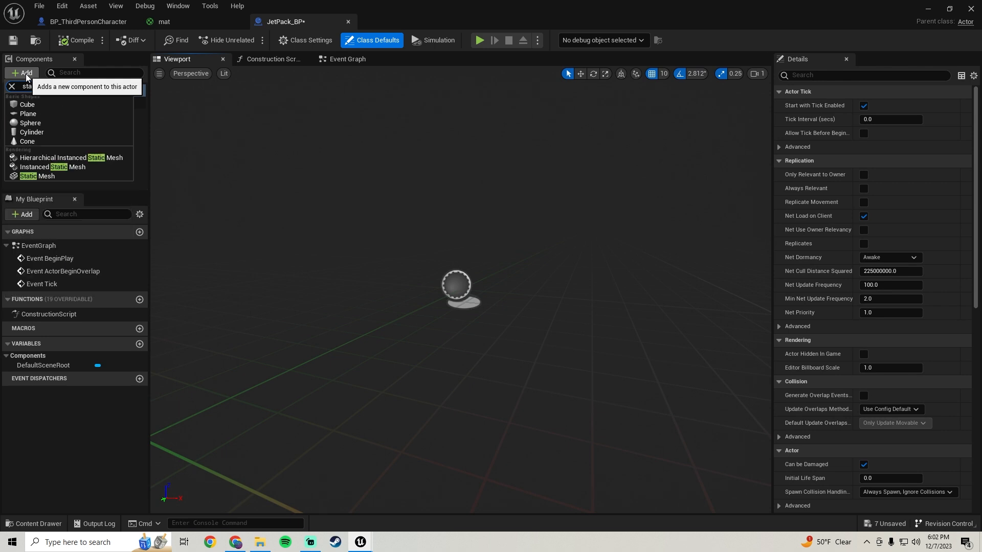
pyautogui.click(44, 178)
pyautogui.write('JetPack')
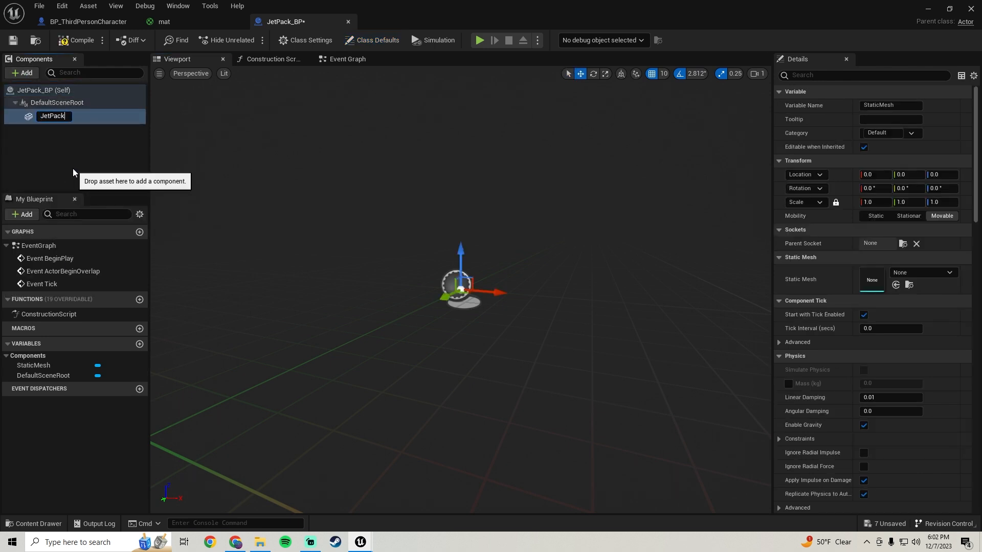
pyautogui.press('Return')
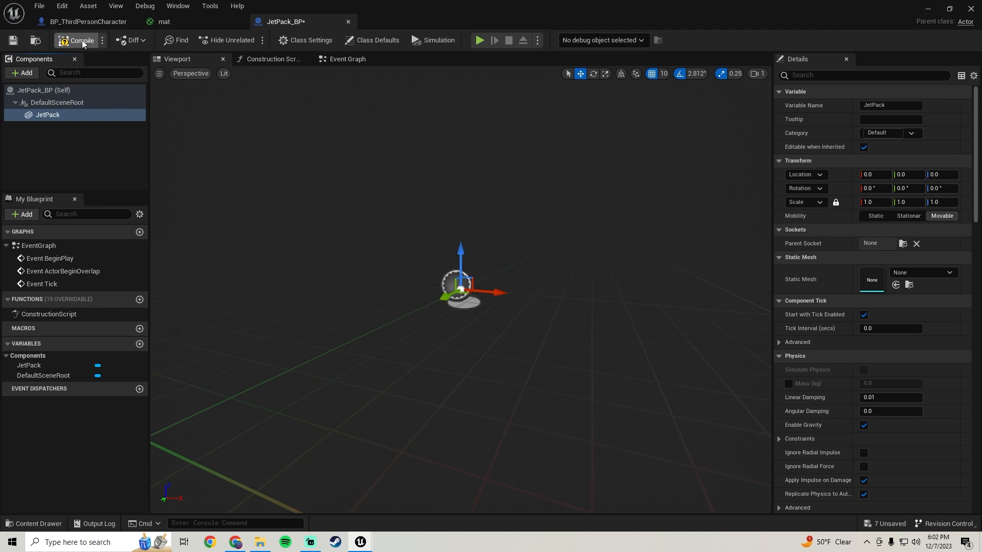
pyautogui.click(13, 45)
# Assign the imported jetpack mesh from the Models folder as the JetPack component's static mesh and compile the blueprint.
pyautogui.click(949, 9)
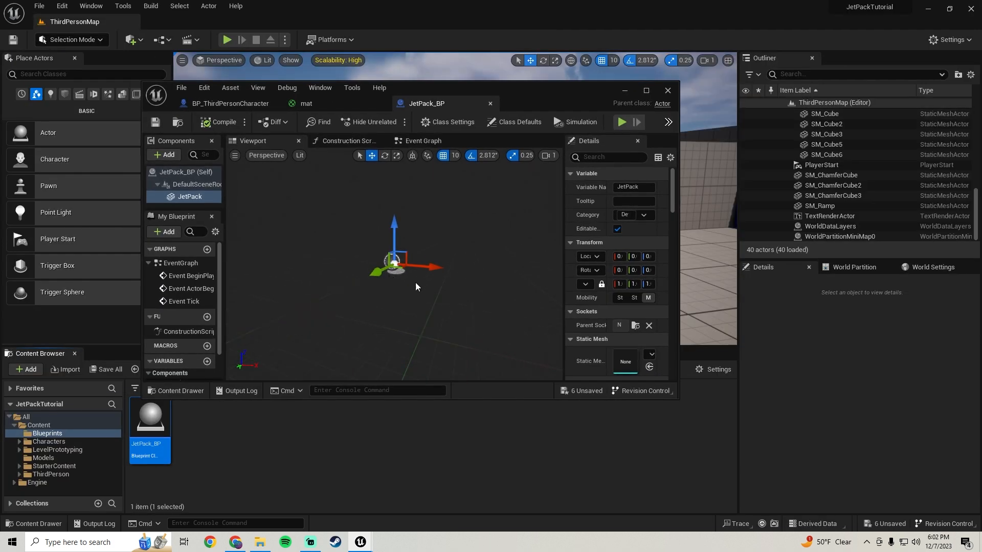
pyautogui.click(46, 457)
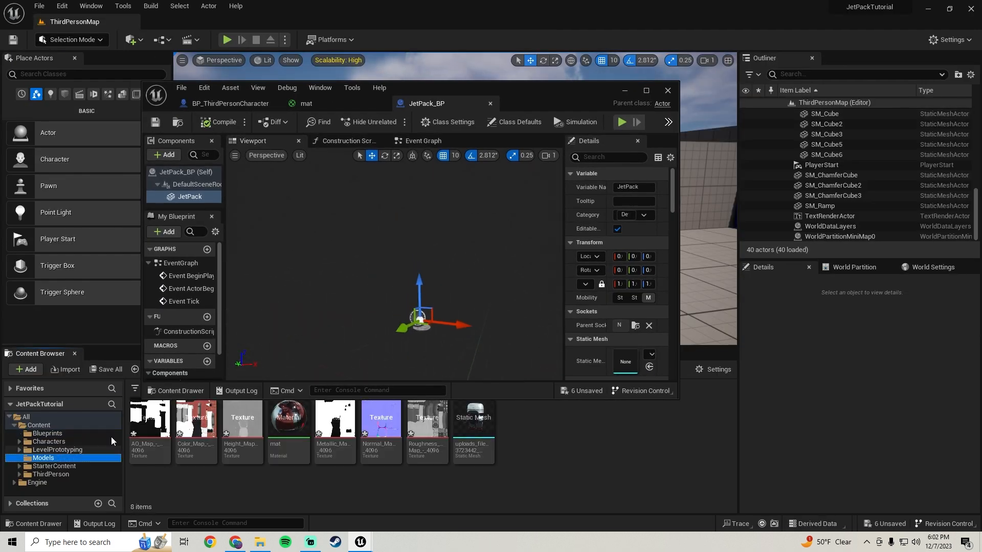
pyautogui.scroll(-3, 647, 289)
pyautogui.click(474, 425)
pyautogui.moveTo(474, 424); pyautogui.dragTo(624, 317)
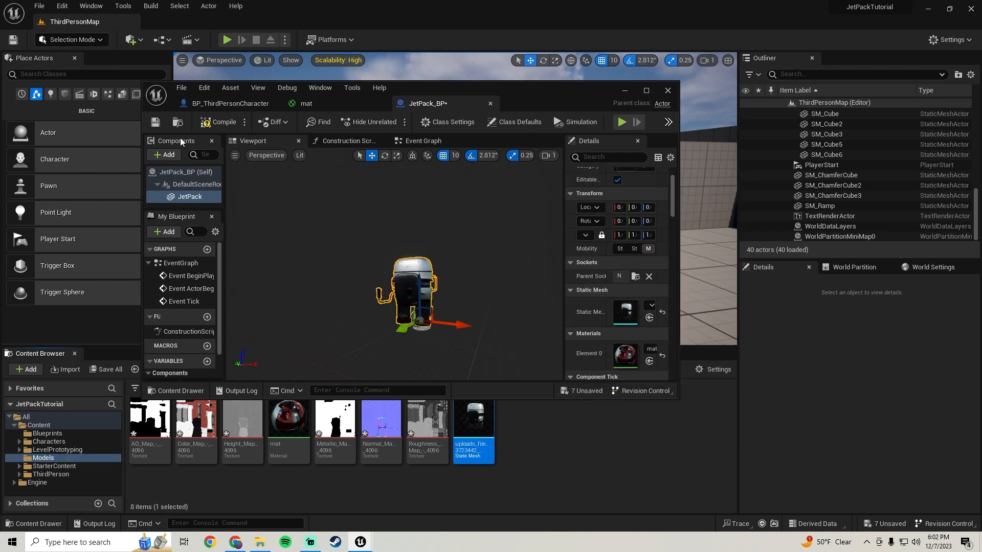
pyautogui.click(209, 122)
pyautogui.click(644, 90)
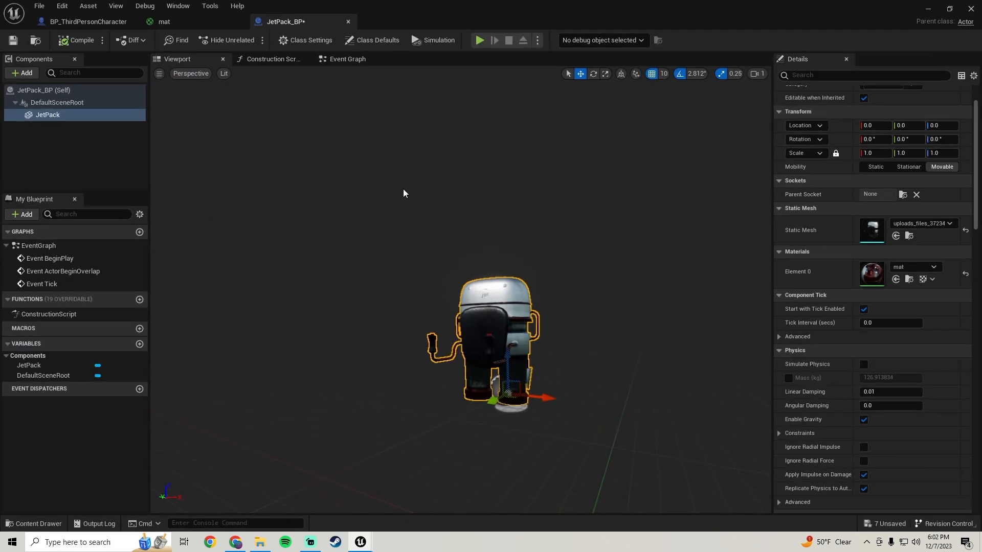
# Add a Sphere Collision component with its default name under JetPack and save the blueprint.
pyautogui.click(26, 74)
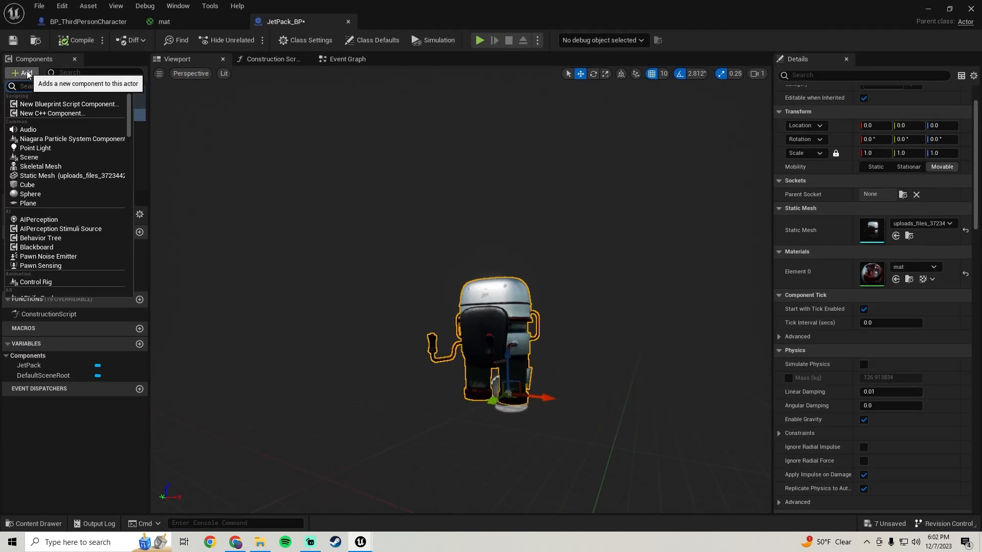
pyautogui.write('sphere')
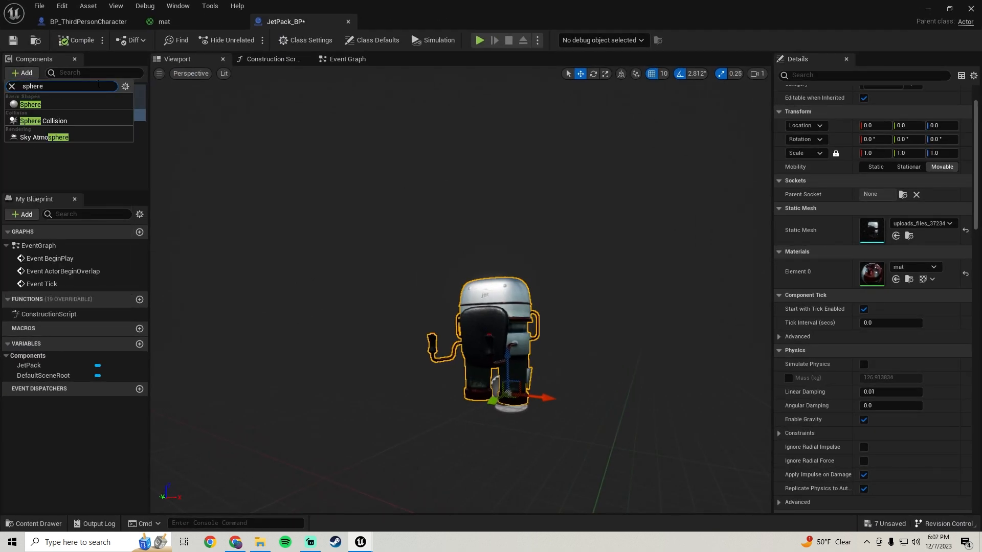
pyautogui.click(39, 118)
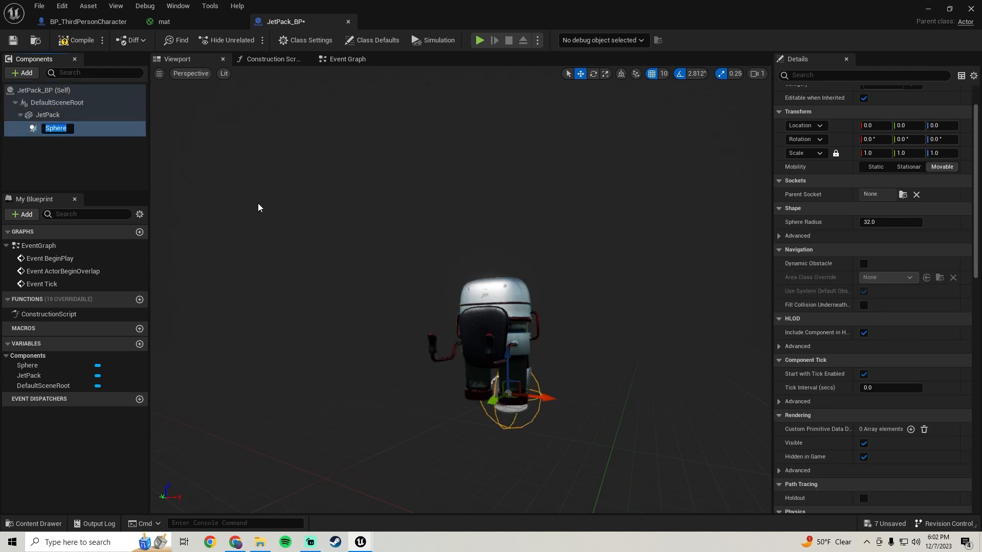
pyautogui.click(13, 40)
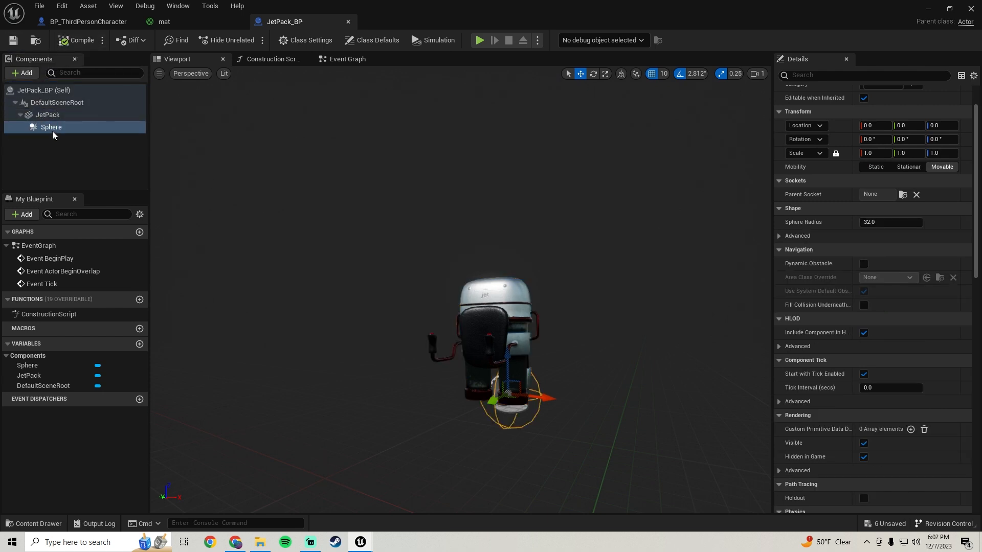
# Scale the Sphere collision uniformly to 3.0, move it around the jetpack to Y 30 and Z 50, and save.
pyautogui.moveTo(598, 293); pyautogui.dragTo(452, 307, button='right')
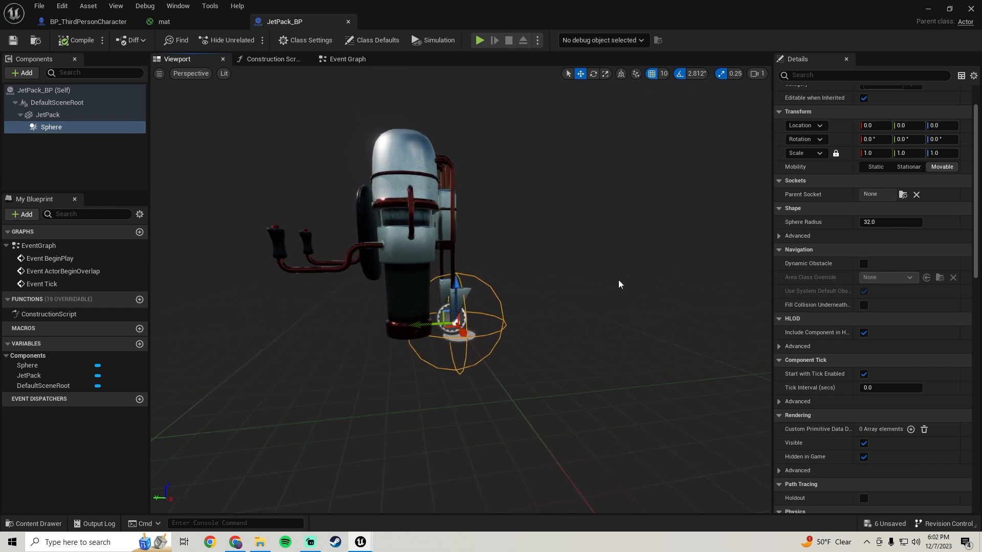
pyautogui.click(838, 155)
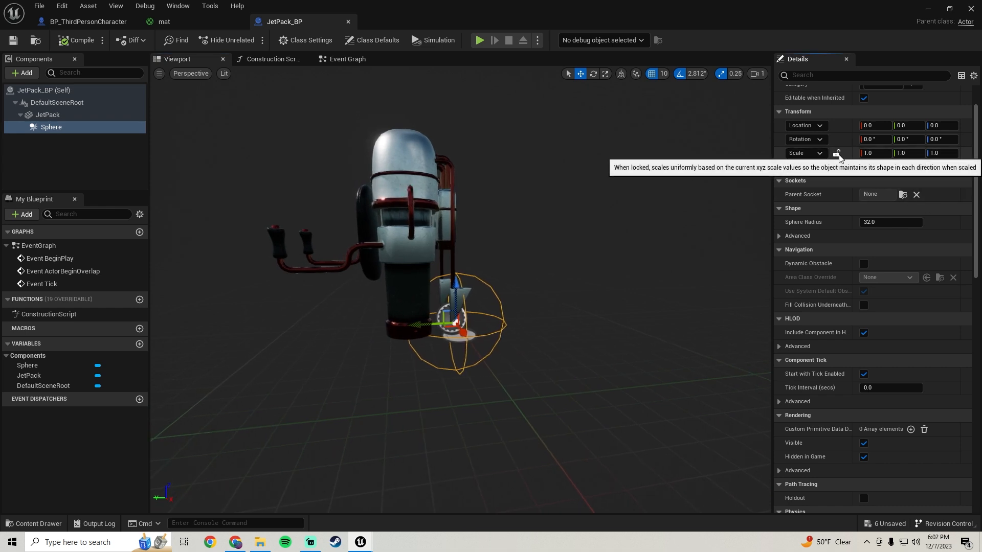
pyautogui.click(836, 155)
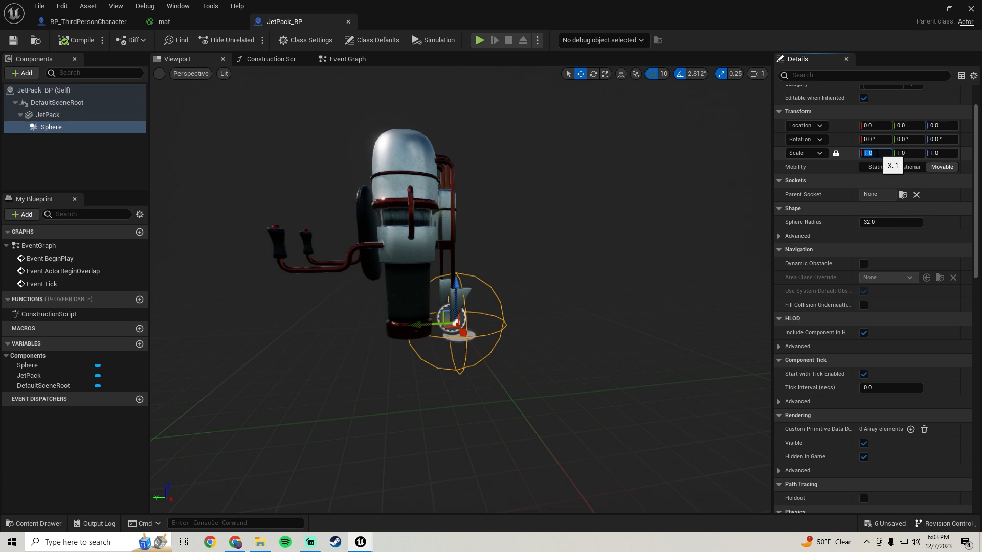
pyautogui.press('Return')
pyautogui.moveTo(421, 328); pyautogui.dragTo(396, 205)
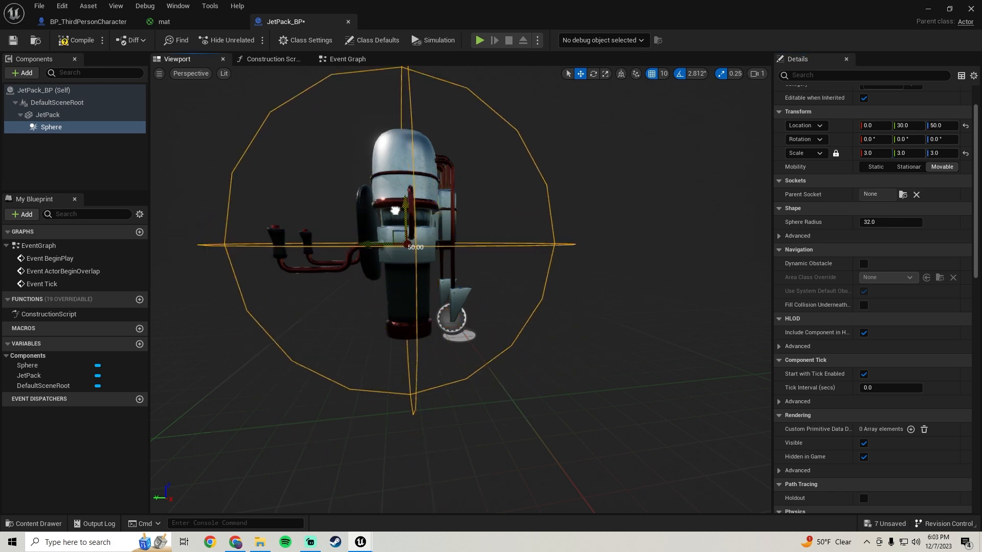
pyautogui.moveTo(402, 222); pyautogui.dragTo(516, 222, button='right')
pyautogui.click(12, 40)
# Delete all the default event nodes from JetPack_BP's Event Graph and save the blueprint.
pyautogui.click(348, 59)
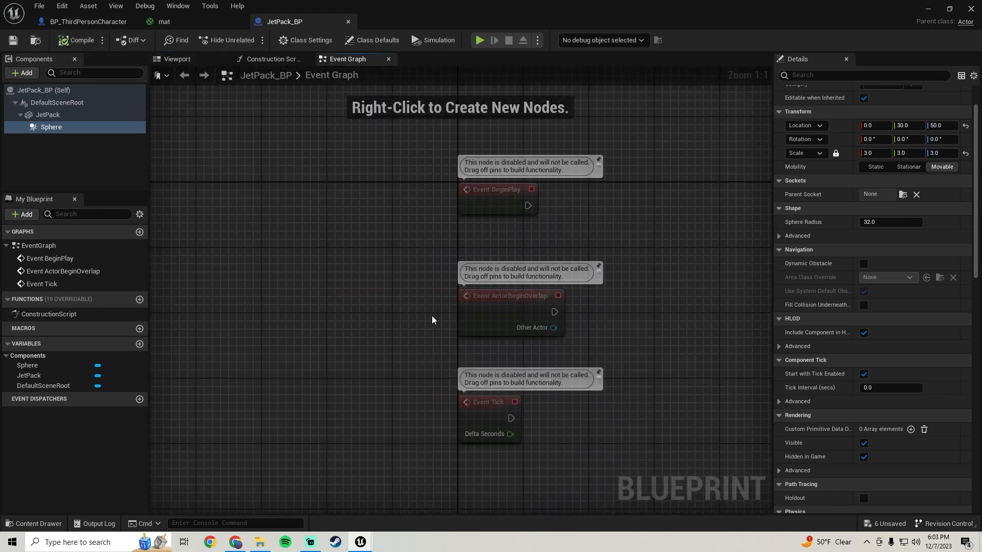
pyautogui.scroll(-2, 404, 230)
pyautogui.scroll(2, 433, 158)
pyautogui.hotkey('ctrl', 'a')
pyautogui.press('Delete')
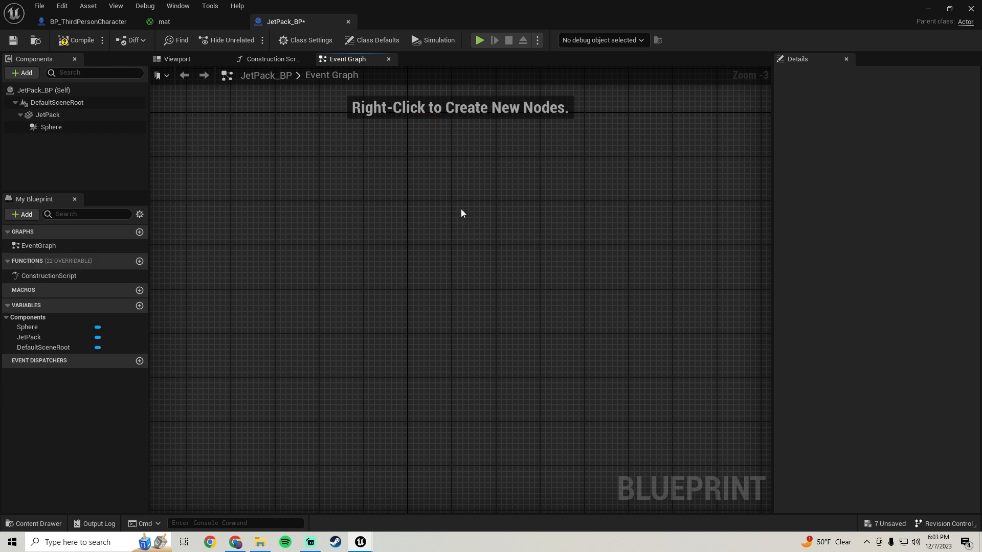
pyautogui.click(12, 40)
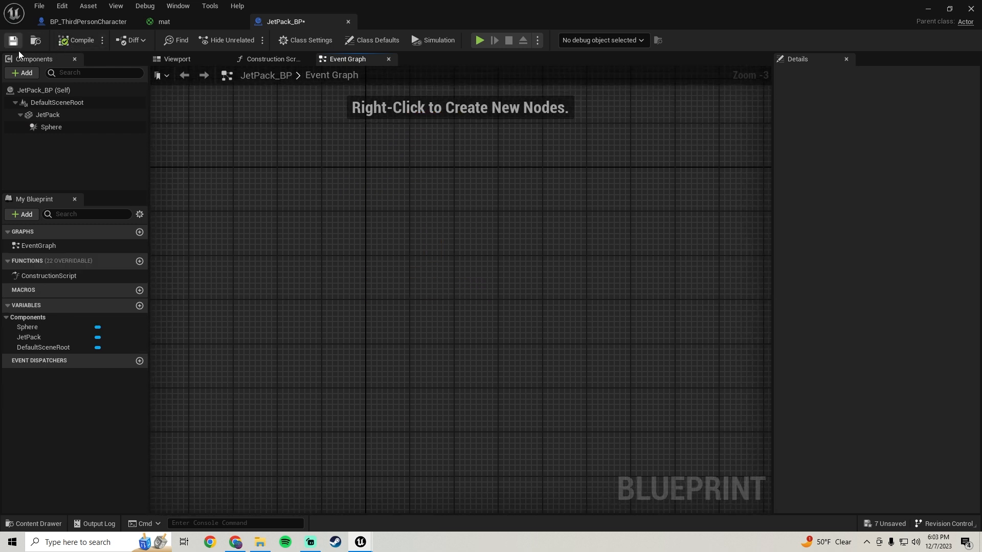
# Add an On Component Begin Overlap event for the Sphere component.
pyautogui.click(52, 127)
pyautogui.rightClick(53, 129)
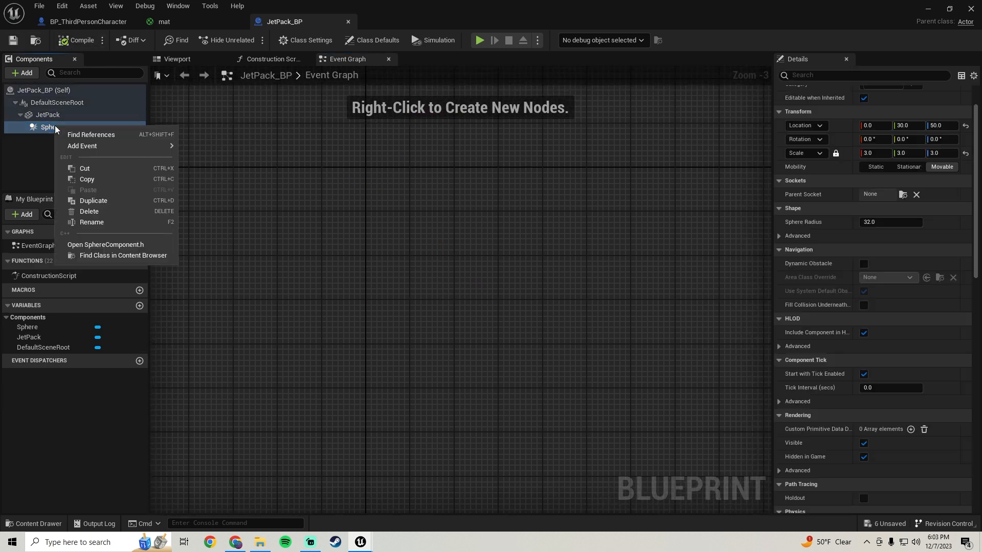
pyautogui.moveTo(117, 149)
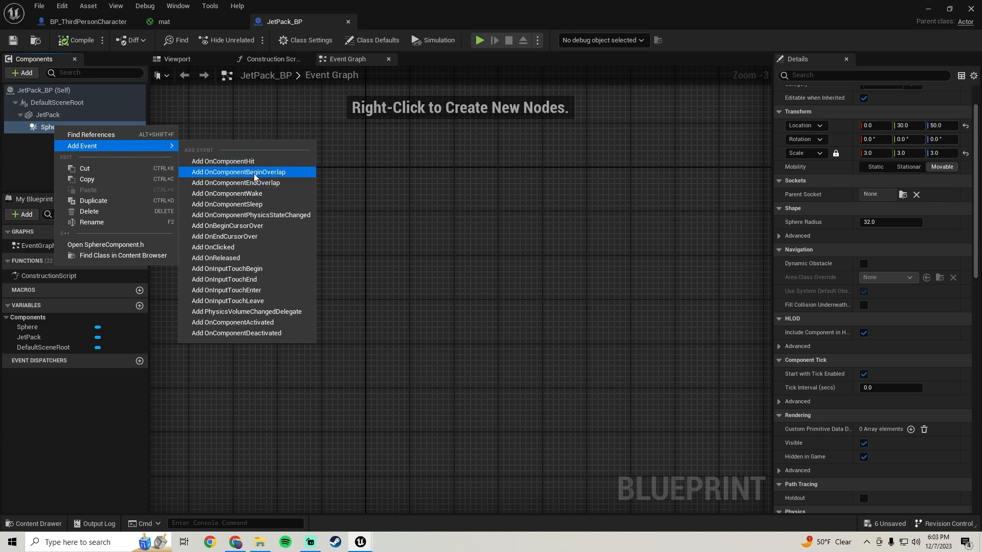
pyautogui.click(238, 172)
# Run a Cast To BP_ThirdPersonCharacter from the overlap event with Other Actor as its Object, and compile and save the blueprint.
pyautogui.scroll(-2, 353, 221)
pyautogui.moveTo(385, 238); pyautogui.dragTo(563, 235)
pyautogui.write('cast to')
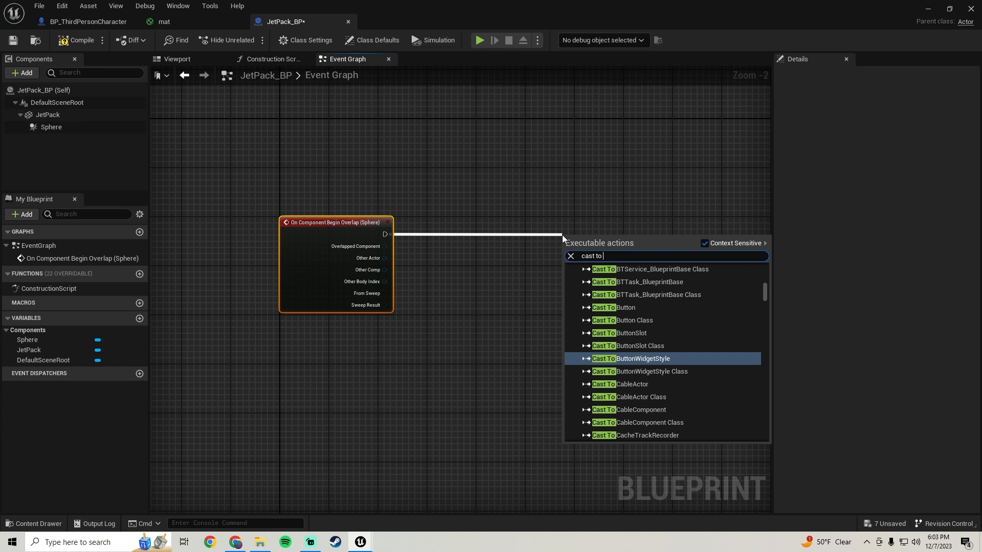
pyautogui.write(' third per')
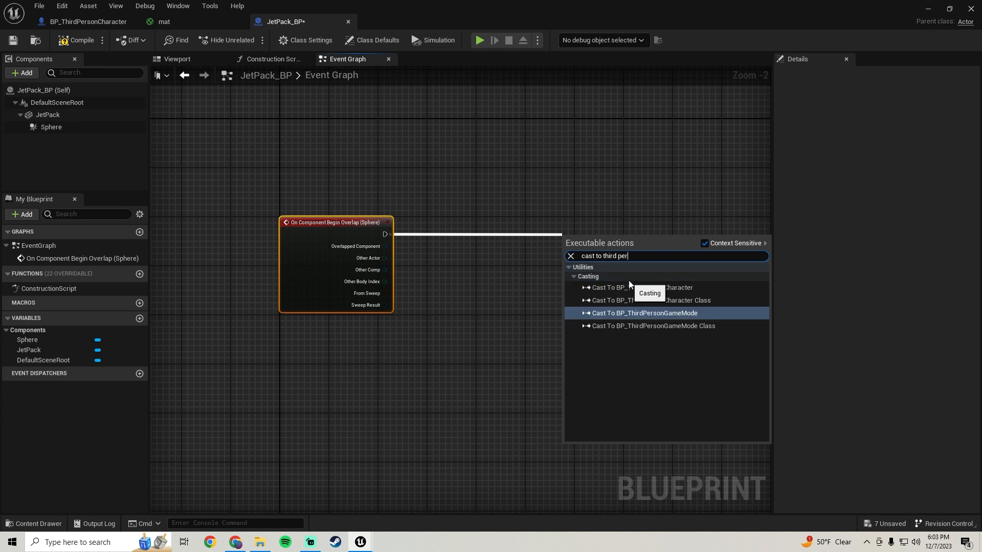
pyautogui.click(629, 287)
pyautogui.moveTo(576, 254); pyautogui.dragTo(375, 260)
pyautogui.moveTo(606, 238); pyautogui.dragTo(581, 226)
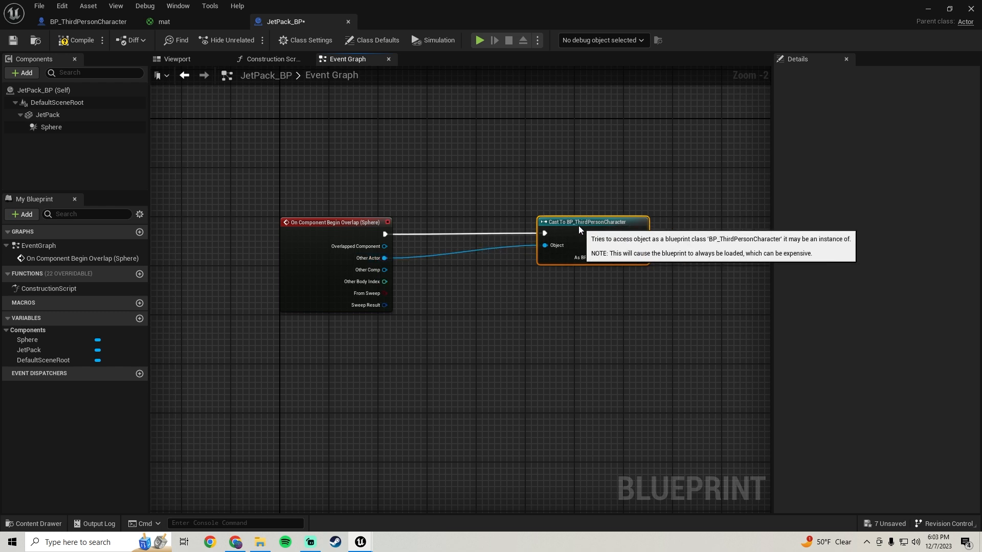
pyautogui.moveTo(581, 227); pyautogui.dragTo(423, 233, button='right')
pyautogui.click(75, 41)
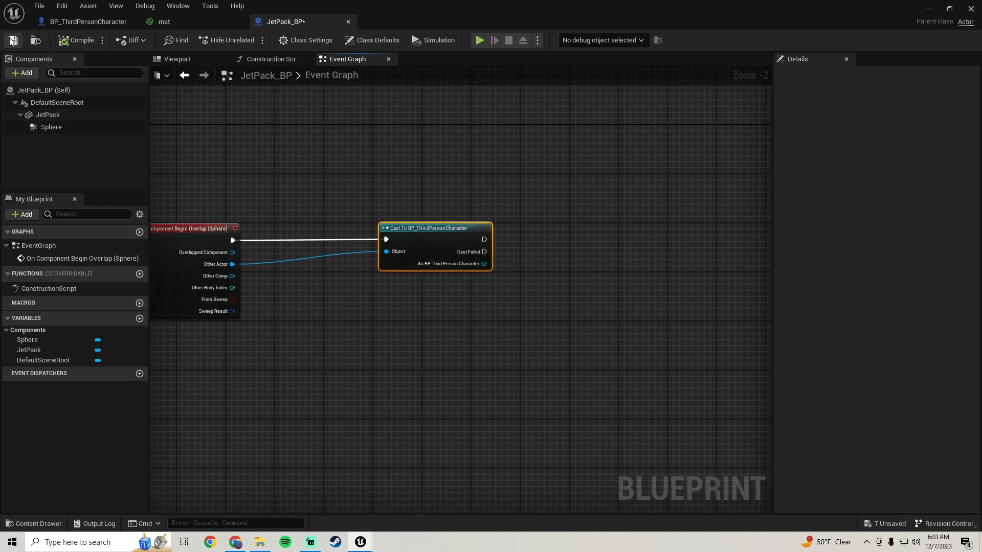
# Delete the existing JetPack integer variable from BP_ThirdPersonCharacter, and compile and save the blueprint.
pyautogui.moveTo(376, 280); pyautogui.dragTo(450, 246, button='right')
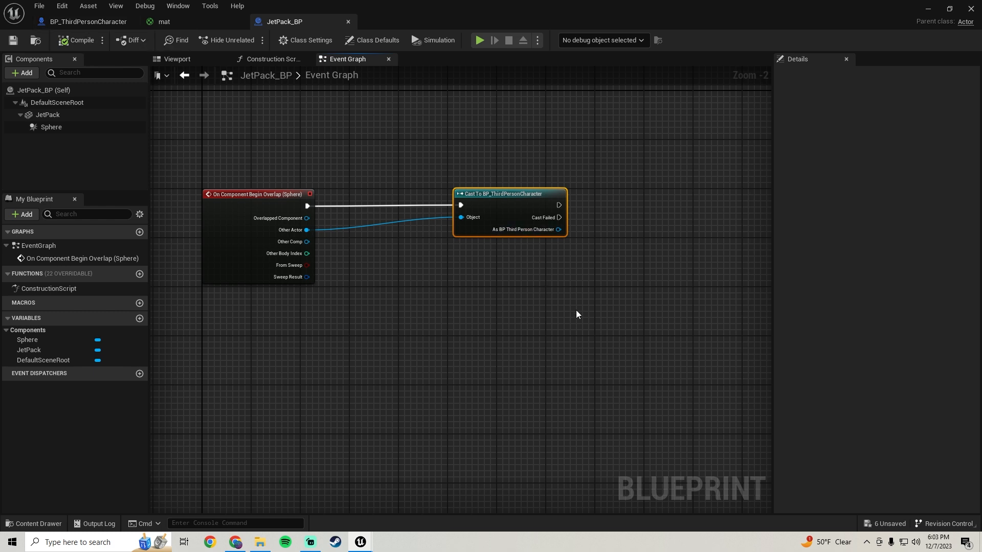
pyautogui.moveTo(550, 314); pyautogui.dragTo(522, 317, button='right')
pyautogui.click(97, 18)
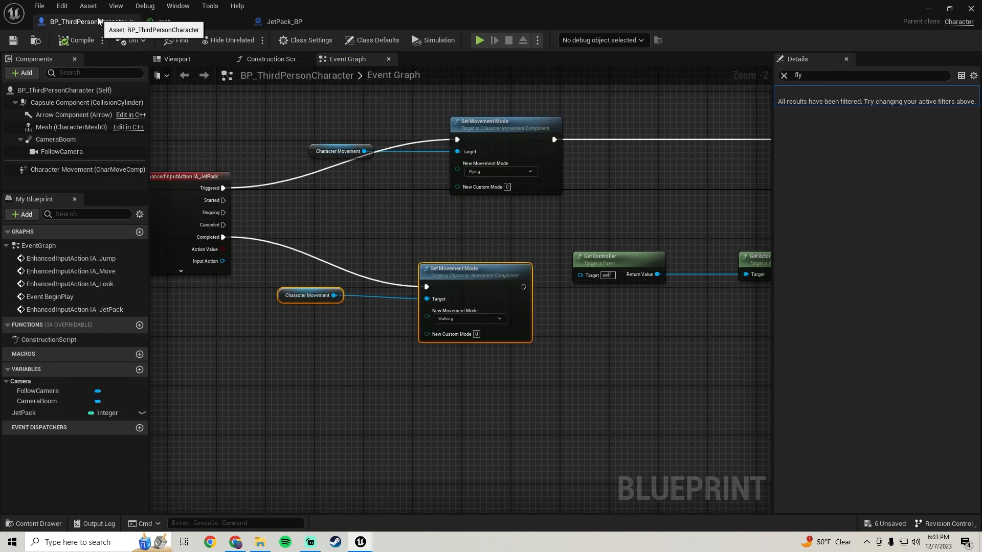
pyautogui.click(50, 414)
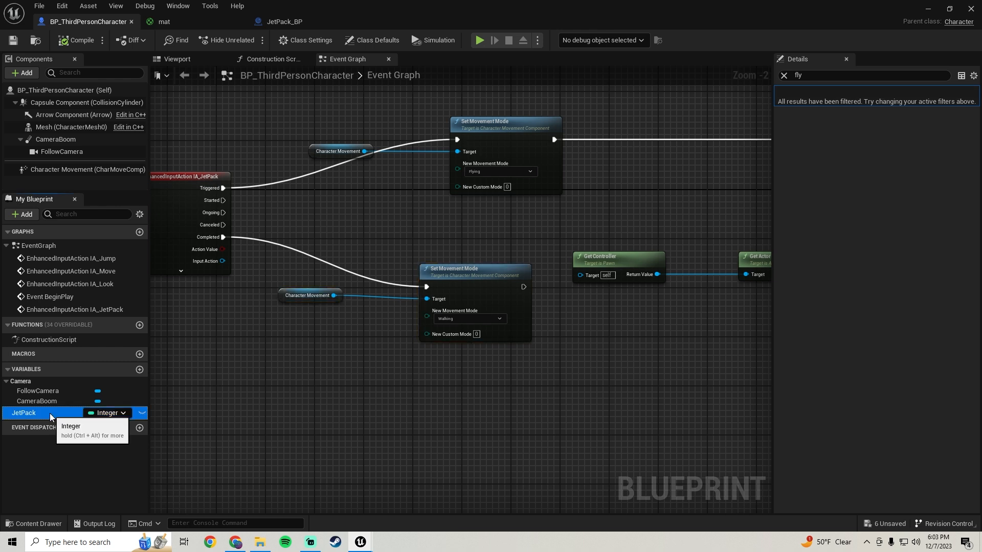
pyautogui.press('Delete')
pyautogui.click(63, 42)
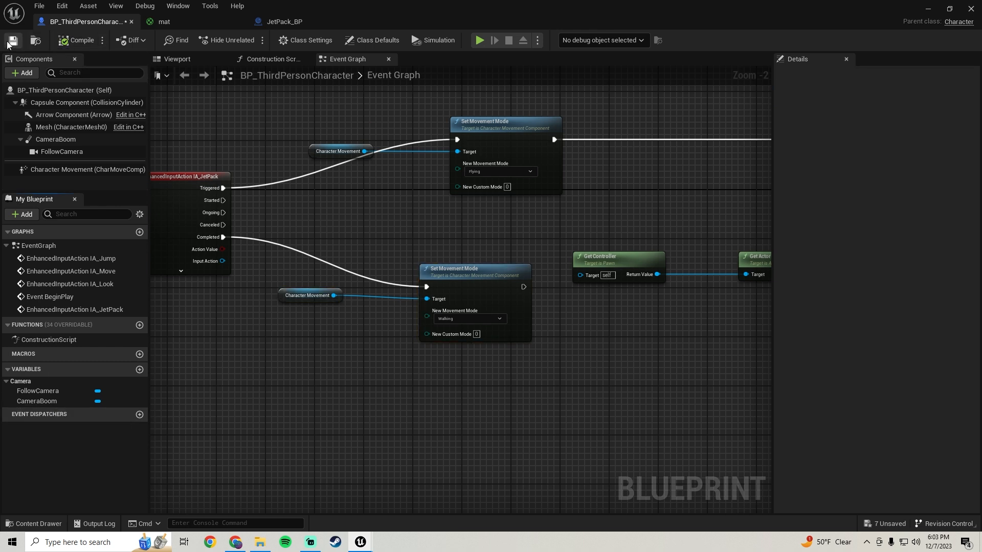
# Create a new Integer variable named JetPack in BP_ThirdPersonCharacter, and compile and save the blueprint.
pyautogui.click(140, 371)
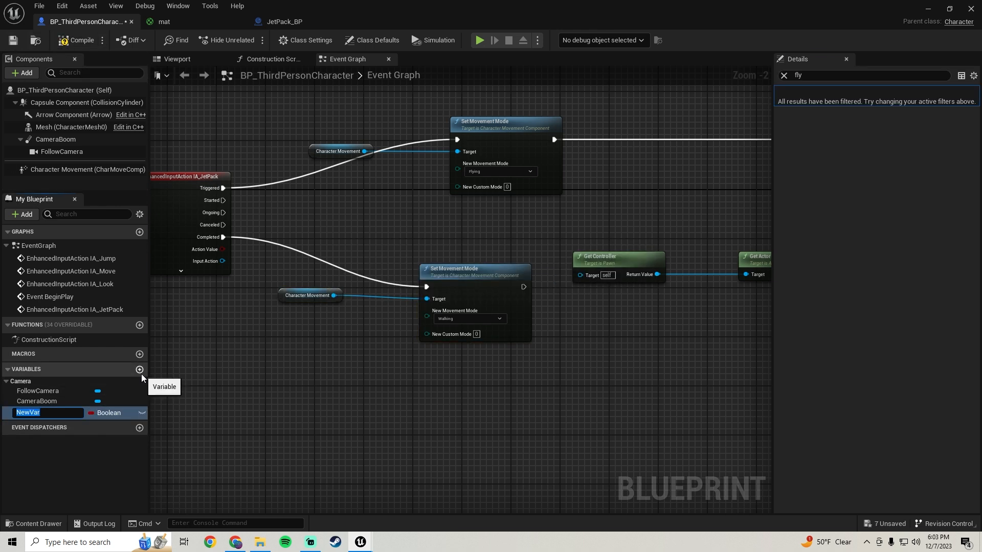
pyautogui.write('JetPAck')
pyautogui.press('Return')
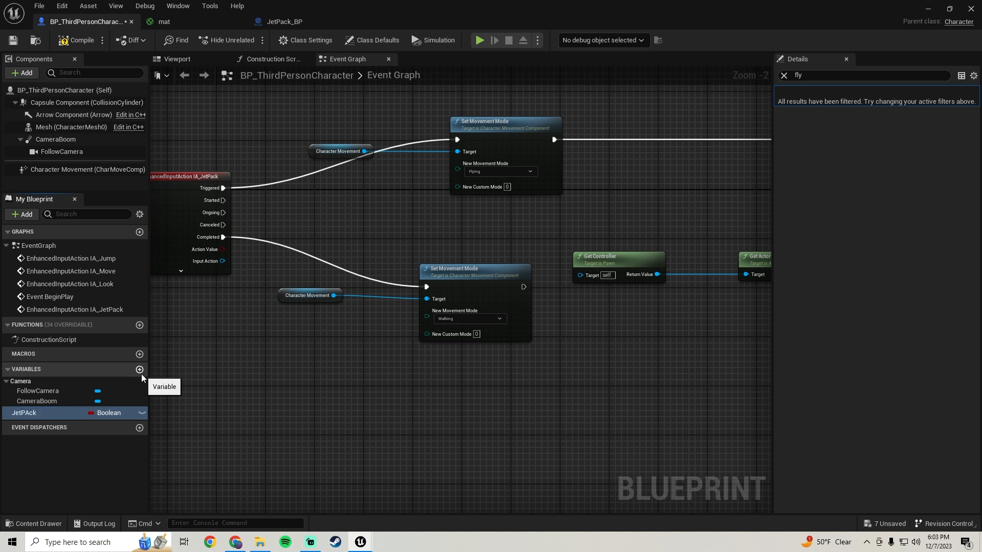
pyautogui.doubleClick(29, 413)
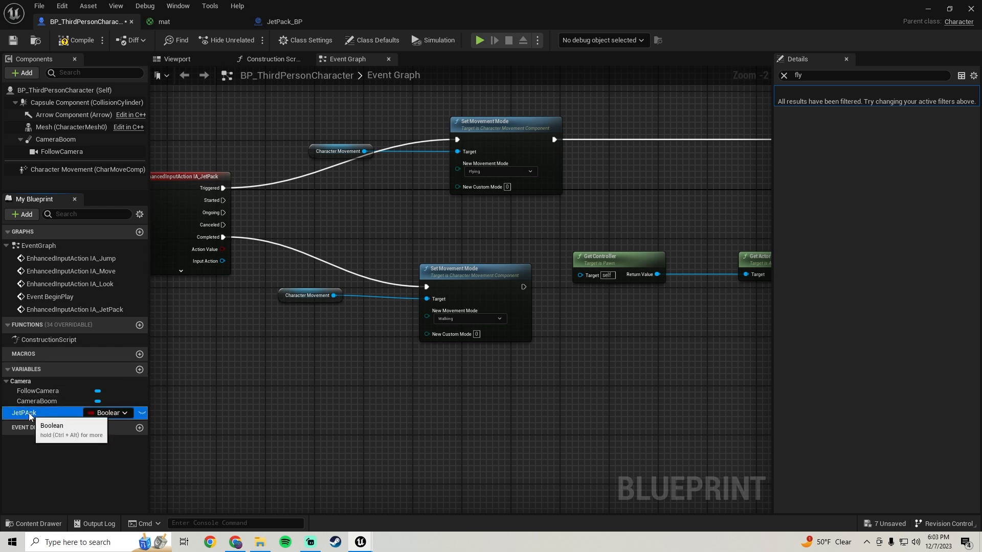
pyautogui.write('JetPack')
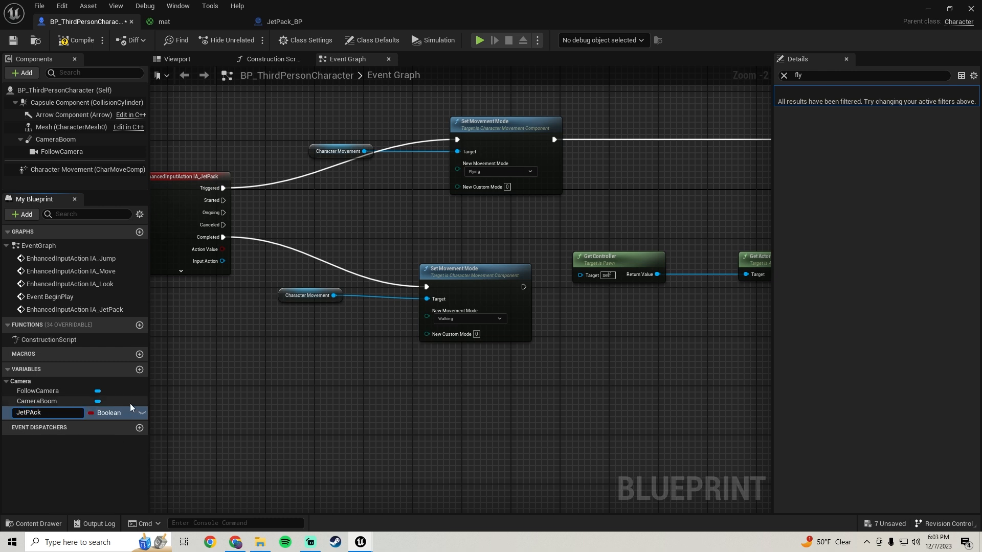
pyautogui.press('Return')
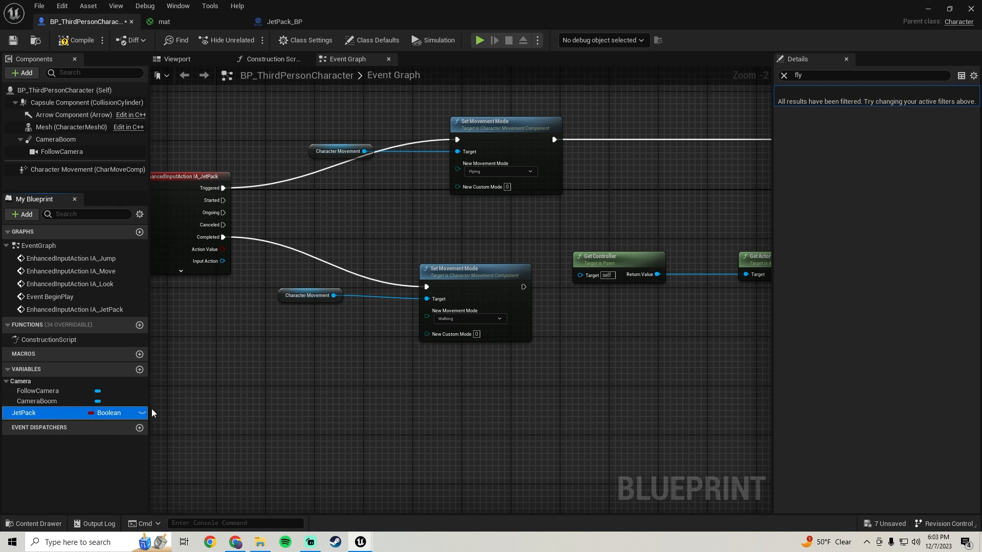
pyautogui.click(110, 412)
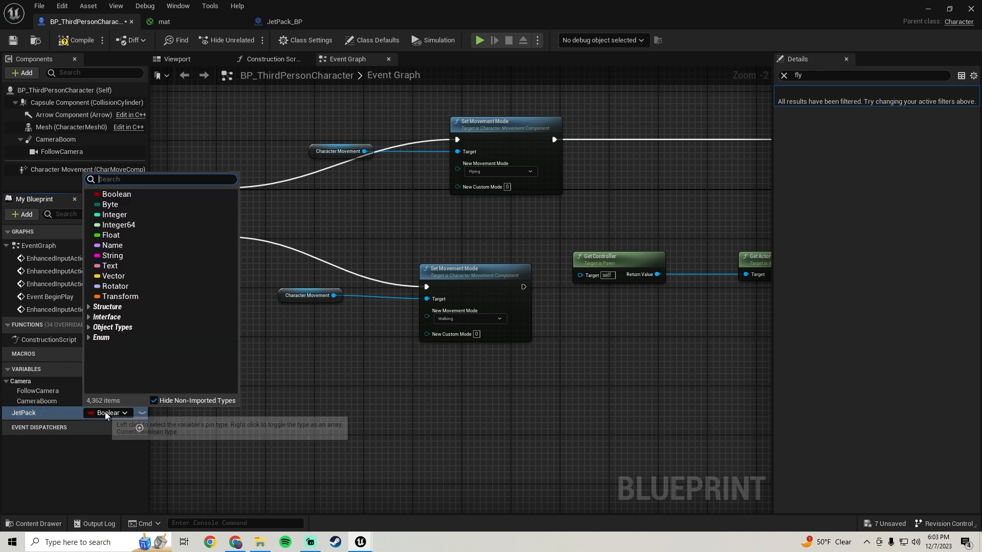
pyautogui.click(115, 215)
pyautogui.click(76, 40)
pyautogui.click(13, 40)
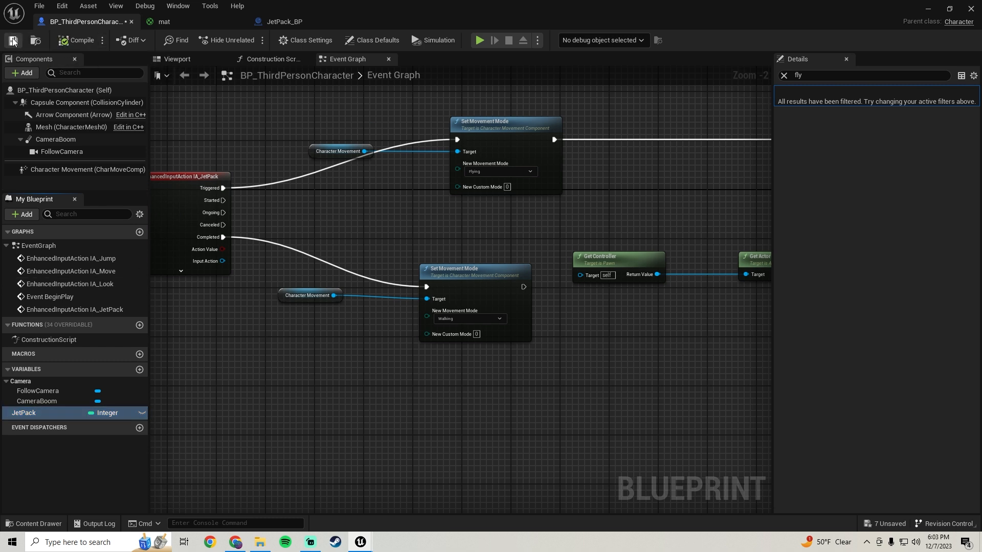
# In JetPack_BP, add a Get Jet Pack node from the cast's As BP Third Person Character output.
pyautogui.scroll(-1, 315, 238)
pyautogui.scroll(-3, 315, 235)
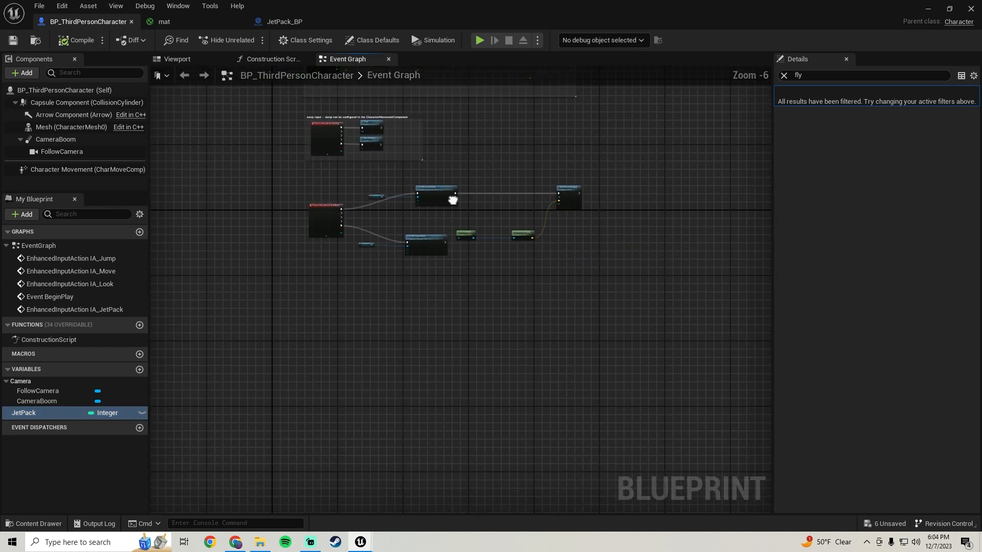
pyautogui.scroll(2, 338, 234)
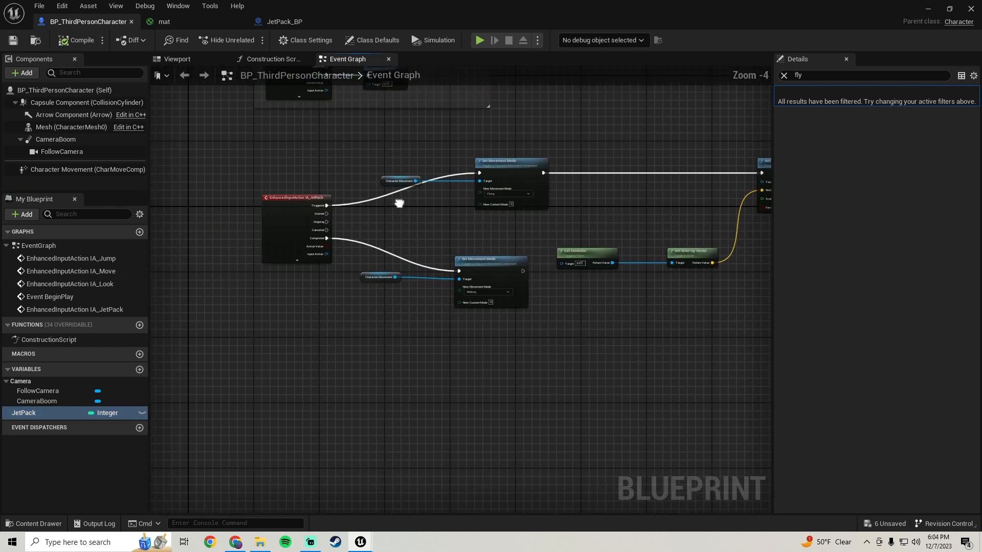
pyautogui.click(294, 24)
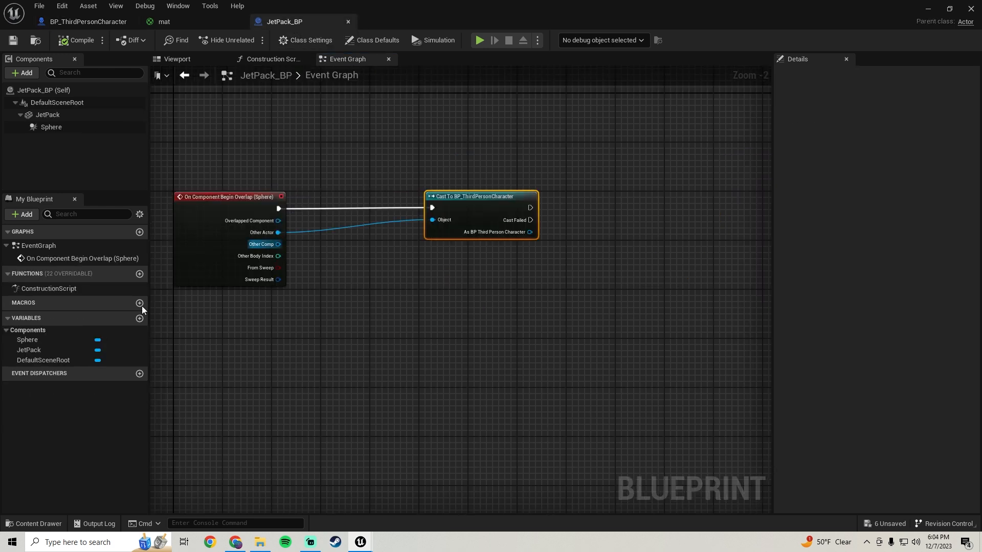
pyautogui.moveTo(392, 295); pyautogui.dragTo(302, 289, button='right')
pyautogui.moveTo(397, 230); pyautogui.dragTo(469, 250)
pyautogui.write('get jet')
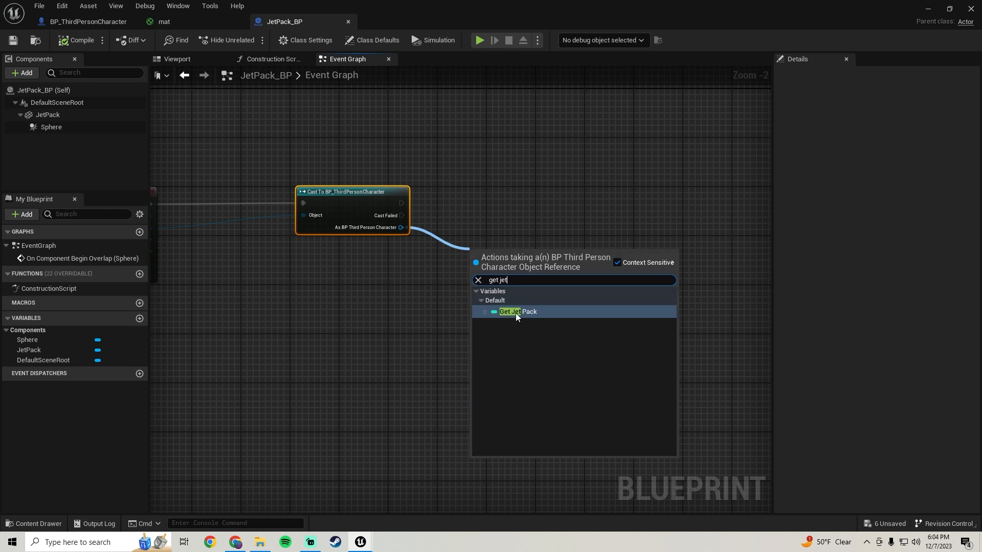
pyautogui.click(517, 314)
pyautogui.moveTo(514, 302); pyautogui.dragTo(439, 305, button='right')
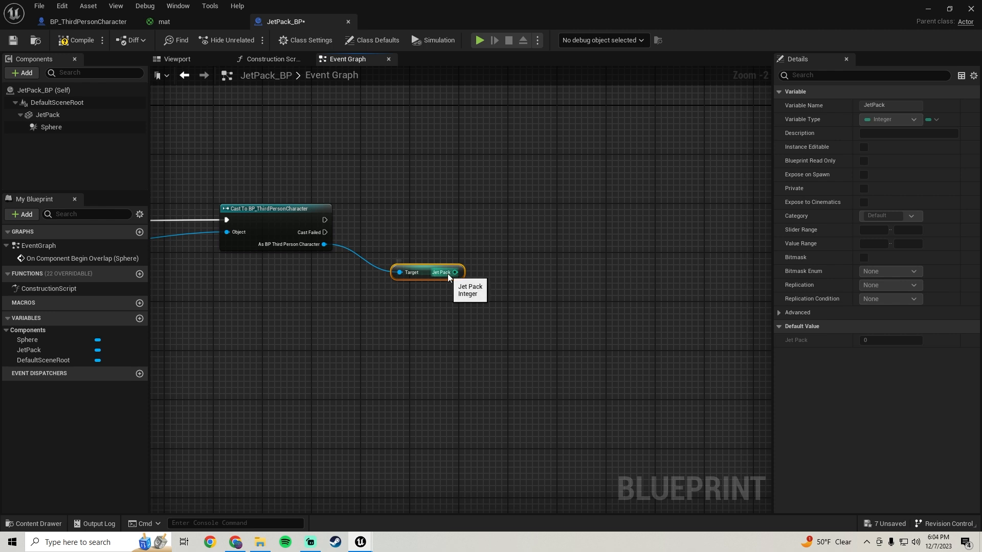
# Connect the Jet Pack value to an integer Add node and set its second operand to 1.
pyautogui.moveTo(455, 272); pyautogui.dragTo(523, 271)
pyautogui.write('+')
pyautogui.press('Return')
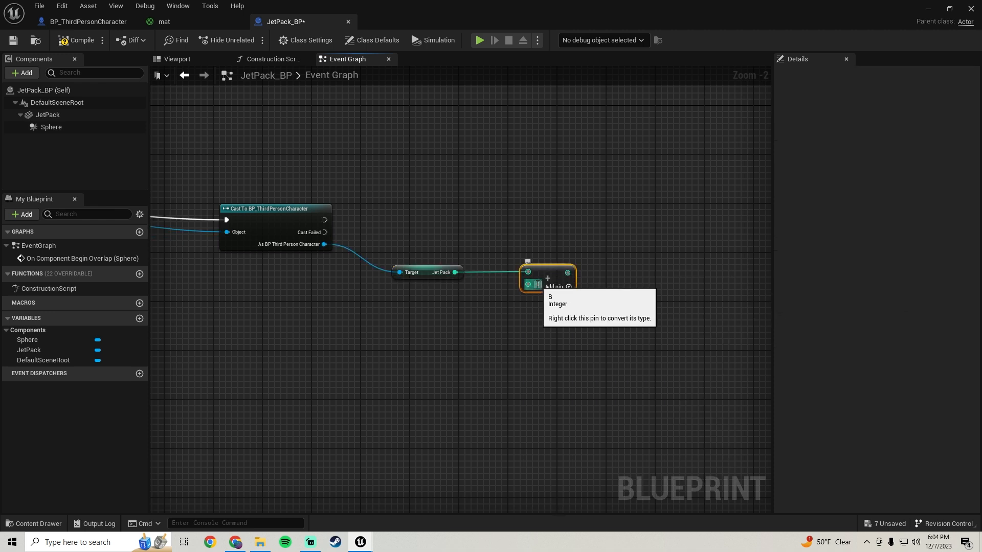
pyautogui.click(537, 287)
# Set the cast character's Jet Pack to the Add result on cast success, align the nodes, and compile and save JetPack_BP.
pyautogui.moveTo(324, 244); pyautogui.dragTo(602, 227)
pyautogui.write('setjet')
pyautogui.click(655, 286)
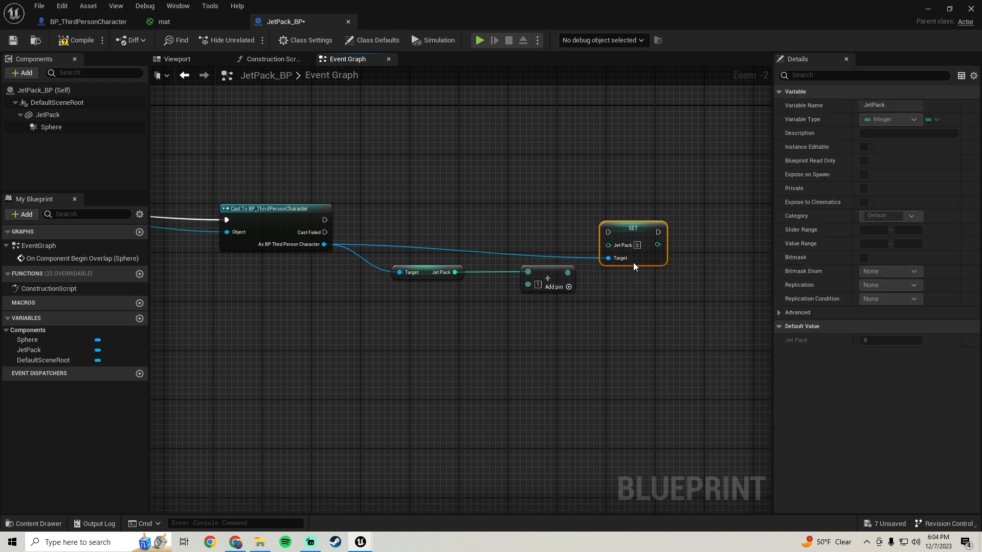
pyautogui.moveTo(609, 232); pyautogui.dragTo(324, 220)
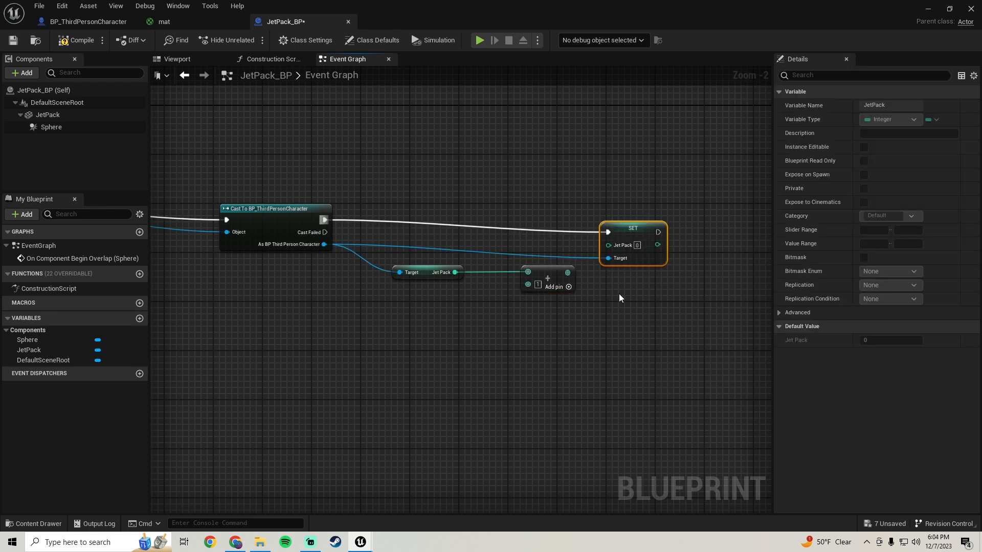
pyautogui.moveTo(568, 273); pyautogui.dragTo(658, 221)
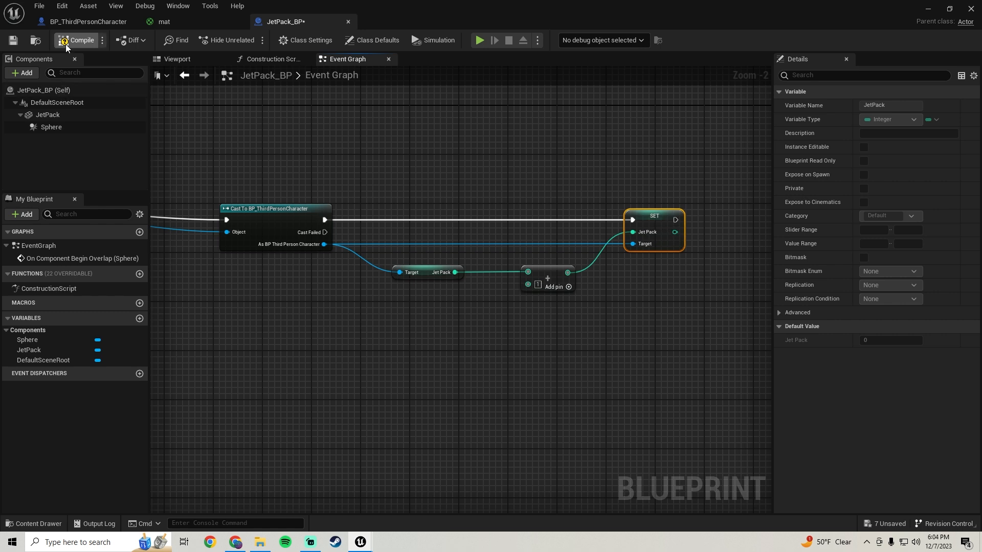
pyautogui.click(14, 40)
pyautogui.moveTo(553, 333); pyautogui.dragTo(391, 271)
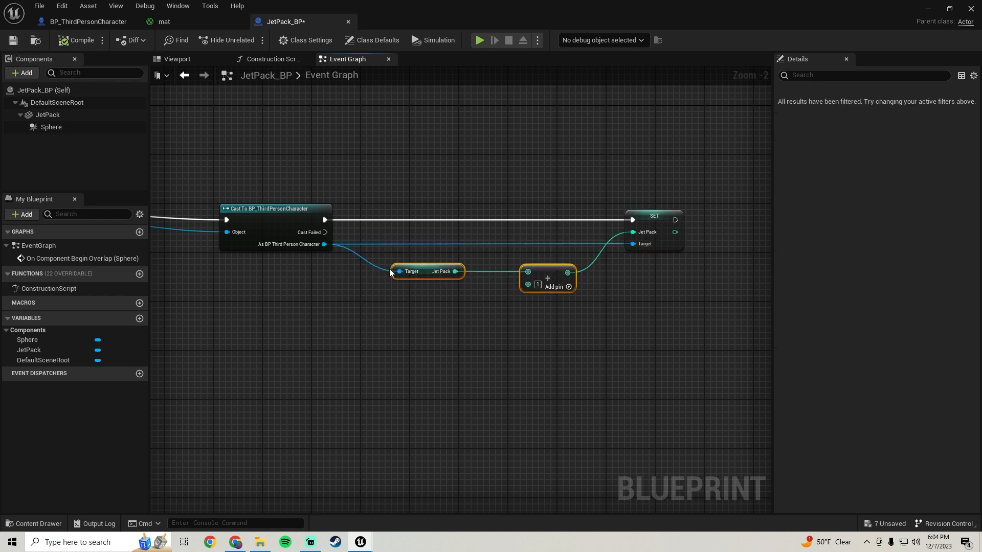
pyautogui.click(11, 41)
pyautogui.moveTo(332, 210); pyautogui.dragTo(385, 203, button='right')
pyautogui.moveTo(481, 197); pyautogui.dragTo(428, 203, button='right')
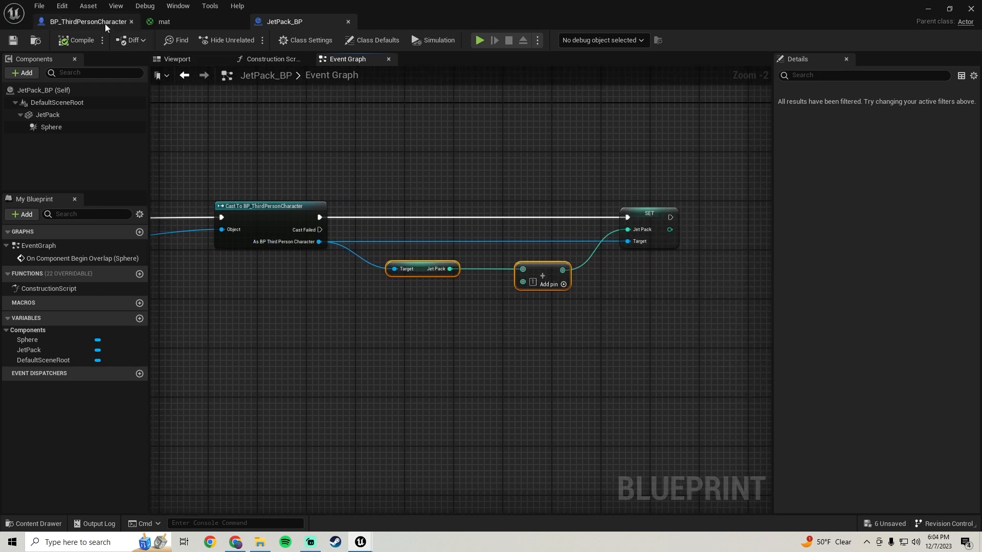
# In BP_ThirdPersonCharacter, move the Flying movement nodes away from the IA_JetPack event to make room for another node.
pyautogui.click(82, 22)
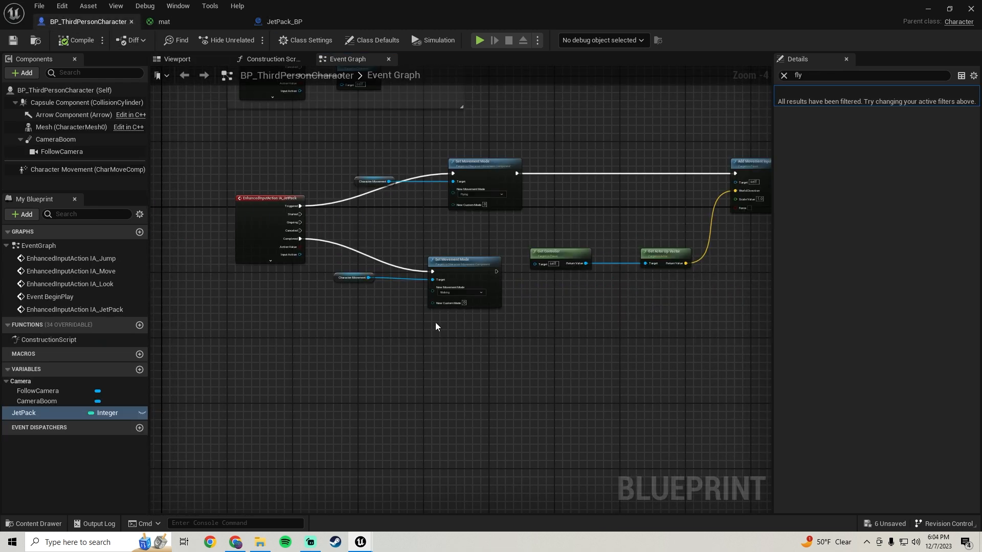
pyautogui.moveTo(417, 321); pyautogui.dragTo(383, 318, button='right')
pyautogui.moveTo(671, 368); pyautogui.dragTo(689, 228)
pyautogui.moveTo(351, 183); pyautogui.dragTo(396, 183)
pyautogui.moveTo(445, 143); pyautogui.dragTo(263, 220)
pyautogui.moveTo(401, 178); pyautogui.dragTo(449, 179)
pyautogui.moveTo(216, 189); pyautogui.dragTo(323, 191, button='right')
pyautogui.scroll(2, 324, 192)
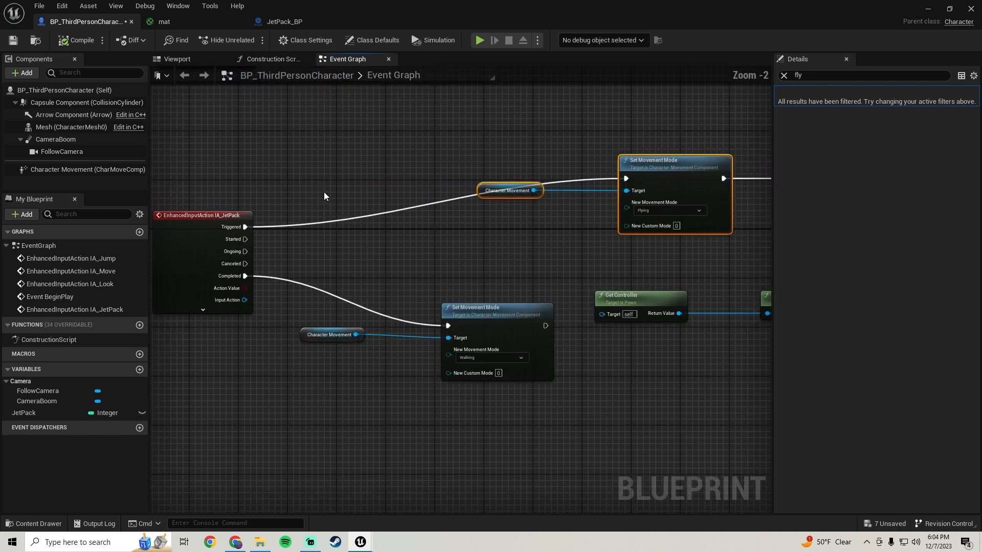
# Insert a Branch between IA_JetPack's Triggered output and the Flying Set Movement Mode node, using the True output.
pyautogui.click(367, 193)
pyautogui.moveTo(375, 209); pyautogui.dragTo(244, 228)
pyautogui.moveTo(408, 198); pyautogui.dragTo(626, 178)
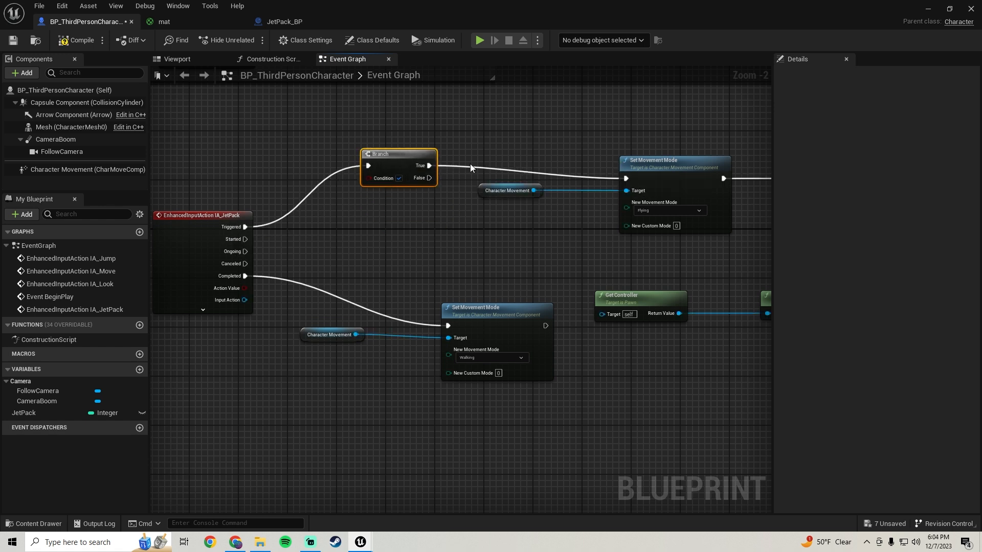
pyautogui.moveTo(395, 156); pyautogui.dragTo(401, 185)
# Compare a Get Jet Pack node with 1 using an Equal node and connect the result to the Branch condition.
pyautogui.click(23, 413)
pyautogui.moveTo(164, 346); pyautogui.dragTo(430, 228)
pyautogui.click(349, 246)
pyautogui.write('equal')
pyautogui.press('Return')
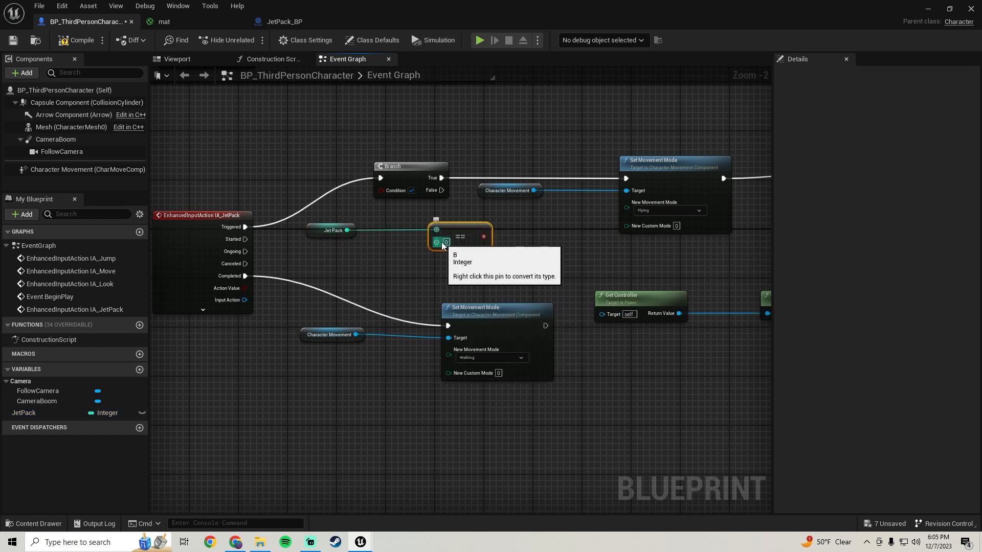
pyautogui.moveTo(441, 243); pyautogui.dragTo(393, 188)
pyautogui.write('1')
pyautogui.moveTo(398, 192); pyautogui.dragTo(306, 230, button='right')
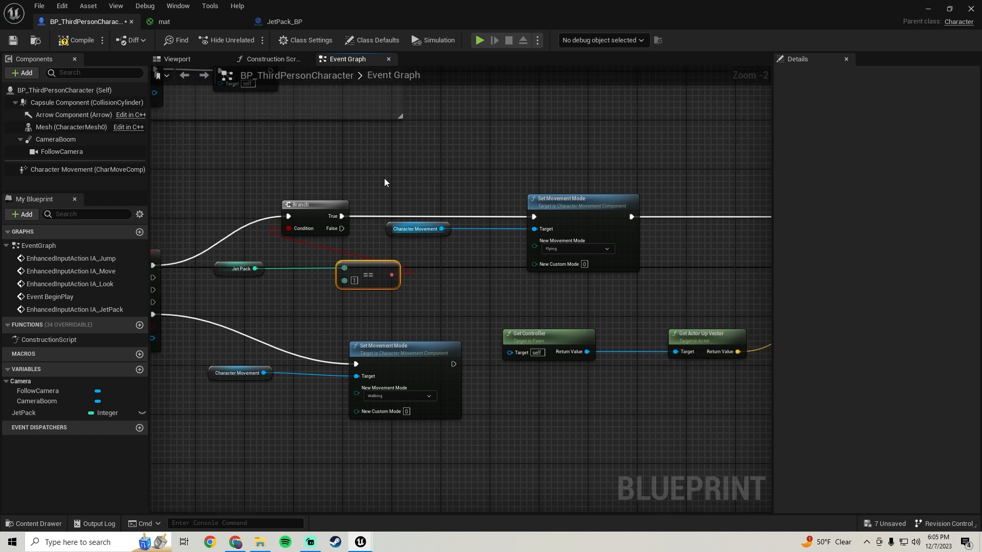
# Move the Branch and Flying movement nodes past the Equal node to tidy the graph, and compile and save the blueprint.
pyautogui.moveTo(333, 172); pyautogui.dragTo(533, 226)
pyautogui.press('Right')
pyautogui.press('Right')
pyautogui.press('Right')
pyautogui.press('Right')
pyautogui.press('Right')
pyautogui.press('Right')
pyautogui.press('Right')
pyautogui.press('Right')
pyautogui.press('Right')
pyautogui.press('Right')
pyautogui.press('Right')
pyautogui.press('Right')
pyautogui.press('Right')
pyautogui.press('Right')
pyautogui.press('Right')
pyautogui.press('Right')
pyautogui.press('Right')
pyautogui.press('Right')
pyautogui.press('Right')
pyautogui.press('Right')
pyautogui.press('Right')
pyautogui.moveTo(287, 191); pyautogui.dragTo(376, 162, button='right')
pyautogui.click(88, 45)
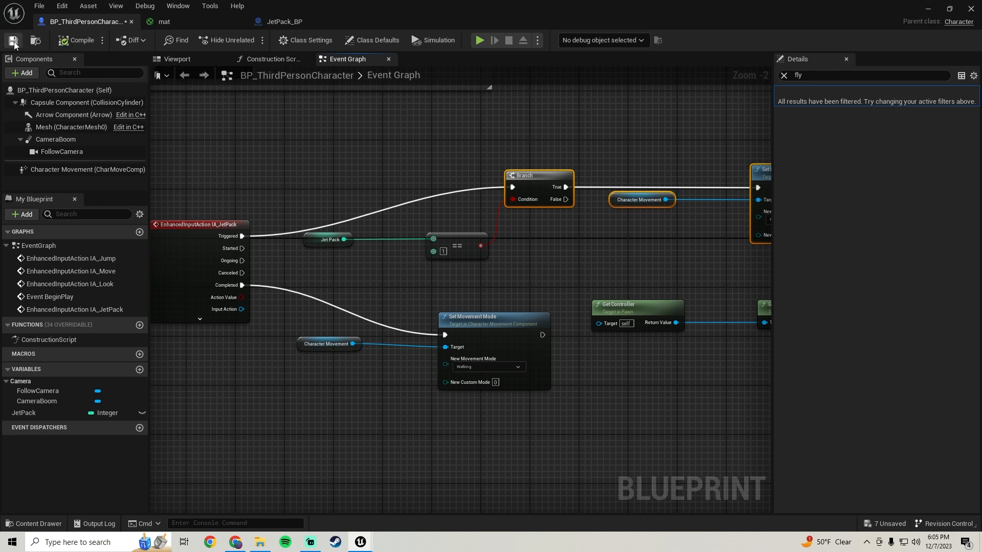
# In JetPack_BP, set the JetPack mesh component's collision preset to OverlapAllDynamic.
pyautogui.moveTo(542, 238); pyautogui.dragTo(270, 250, button='right')
pyautogui.moveTo(401, 325); pyautogui.dragTo(401, 282)
pyautogui.click(292, 23)
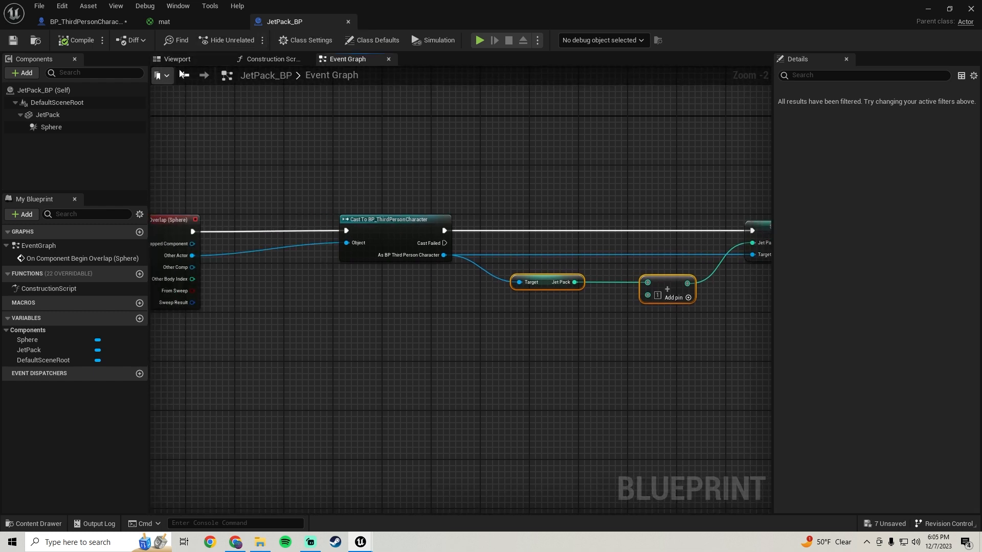
pyautogui.click(193, 58)
pyautogui.click(58, 116)
pyautogui.moveTo(972, 186); pyautogui.dragTo(978, 273)
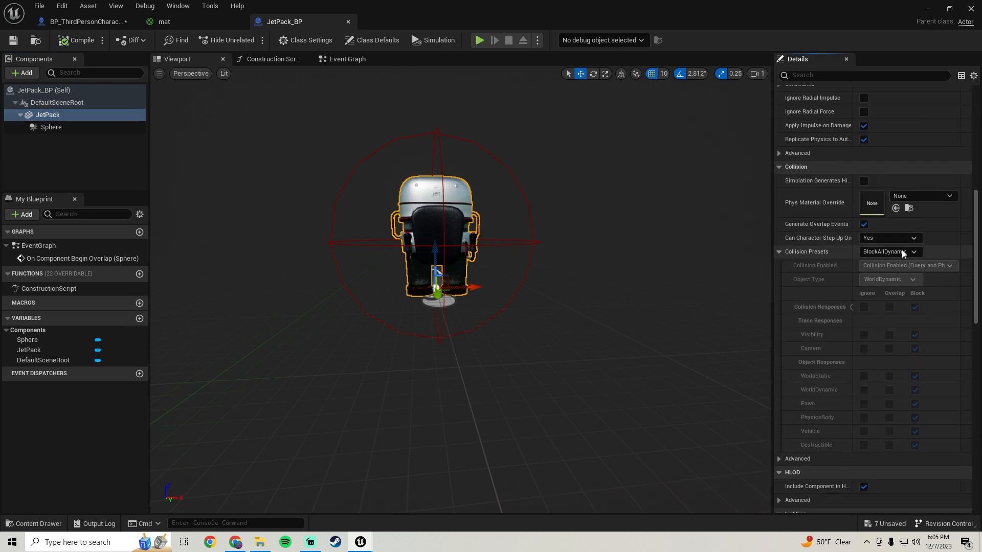
pyautogui.click(874, 254)
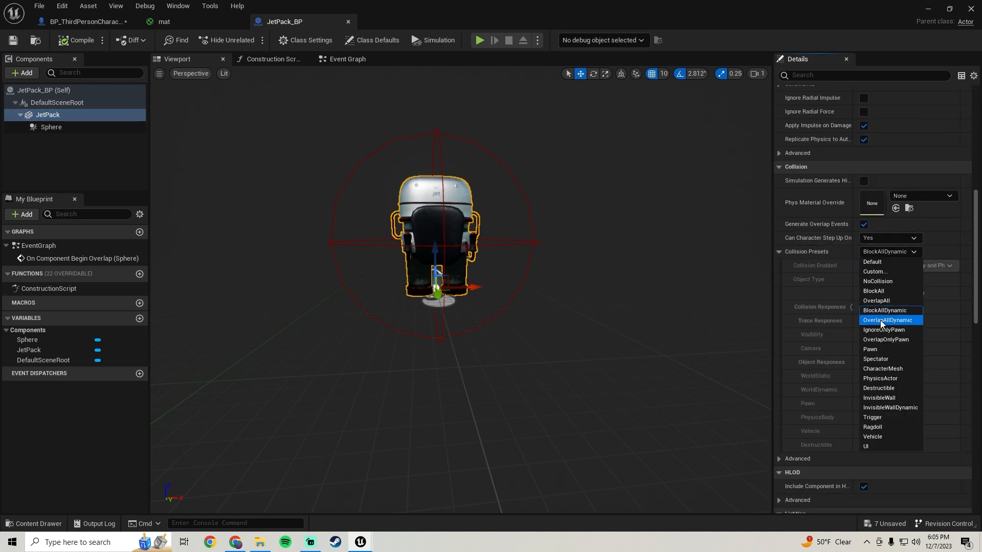
pyautogui.click(880, 322)
# Switch the JetPack mesh's collision preset to Custom and set its Camera trace response to Ignore.
pyautogui.click(876, 252)
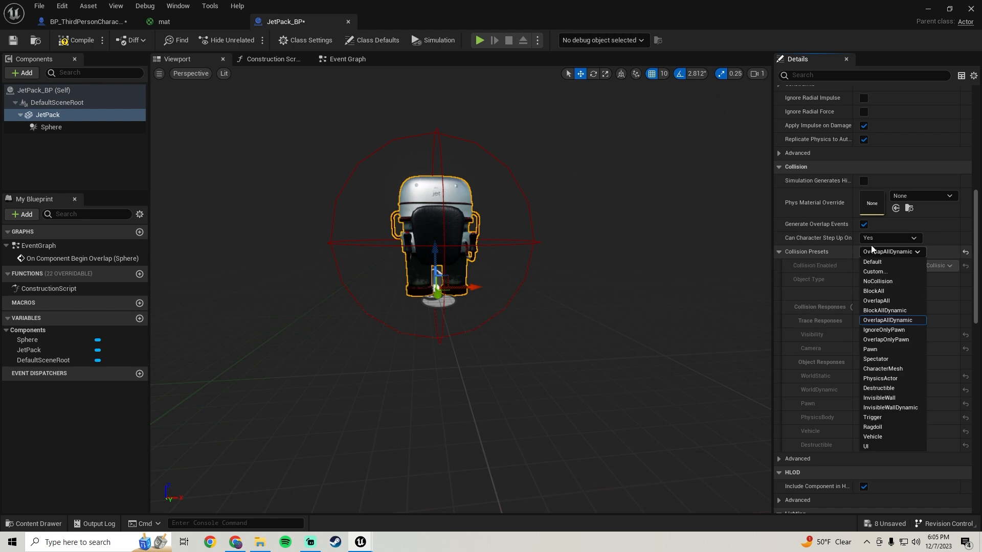
pyautogui.click(879, 274)
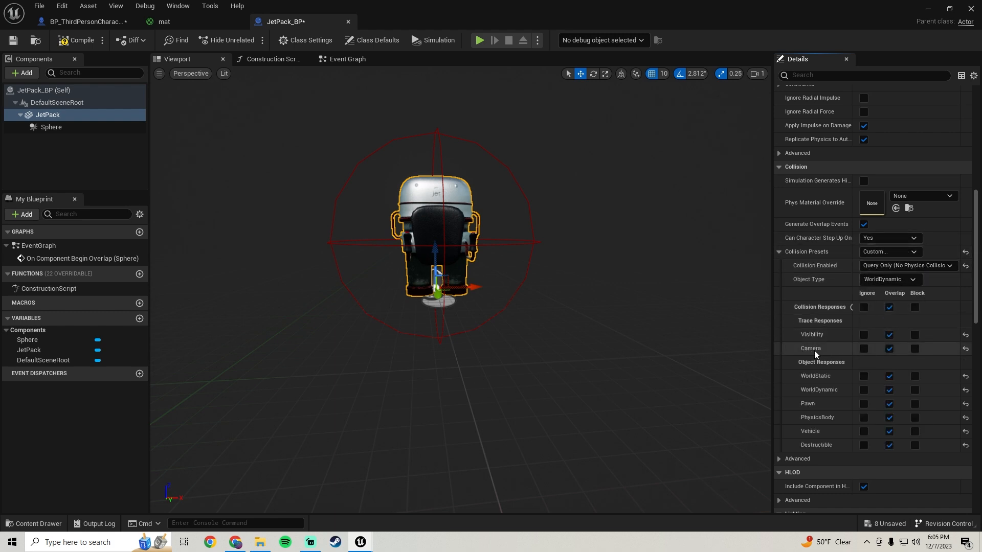
pyautogui.click(864, 349)
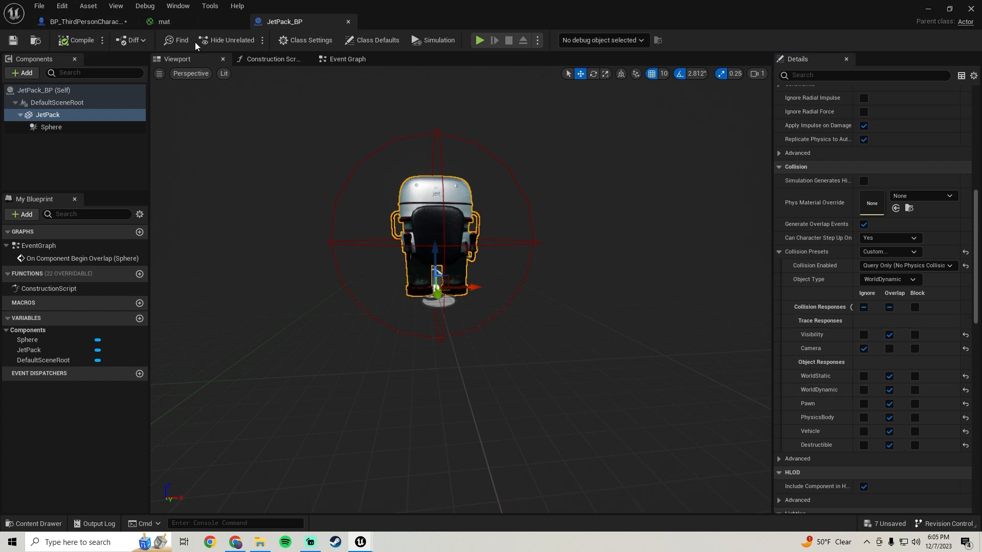
# Return to the ThirdPersonMap level and briefly run and stop a play session.
pyautogui.click(928, 9)
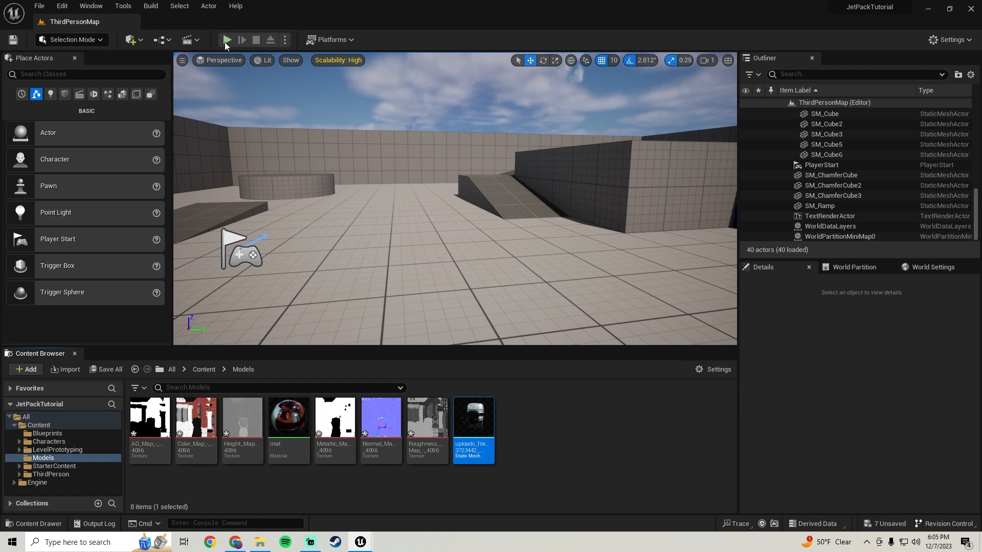
pyautogui.click(227, 45)
pyautogui.press('Escape')
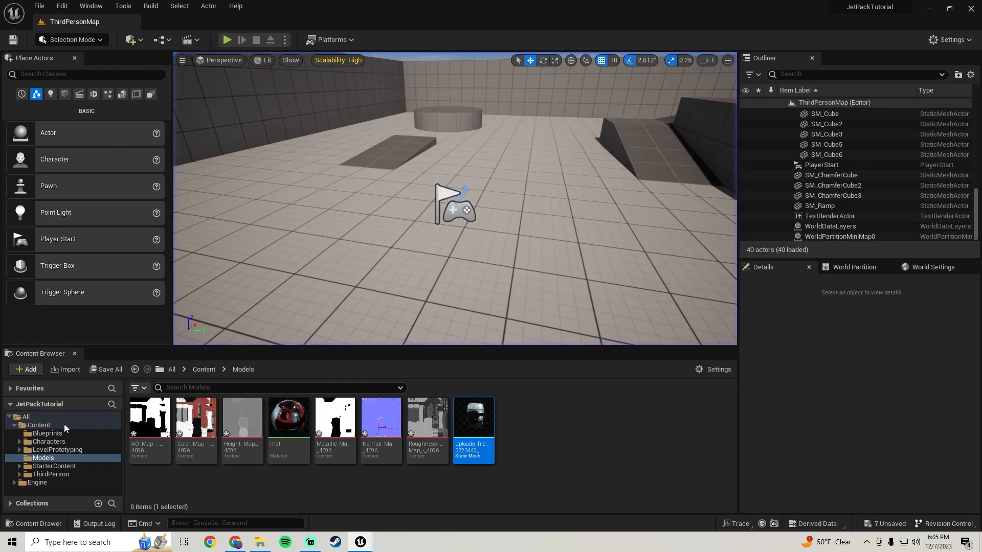
# Place JetPack_BP from the Blueprints folder in the level near the PlayerStart, rotated about 92.8° around the vertical axis.
pyautogui.click(51, 434)
pyautogui.moveTo(148, 427); pyautogui.dragTo(479, 112)
pyautogui.press('e')
pyautogui.moveTo(506, 156)
pyautogui.mouseDown(button='right')
pyautogui.moveTo(440, 157)
pyautogui.moveTo(493, 157)
pyautogui.mouseUp(button='right')
pyautogui.moveTo(532, 158); pyautogui.dragTo(576, 151)
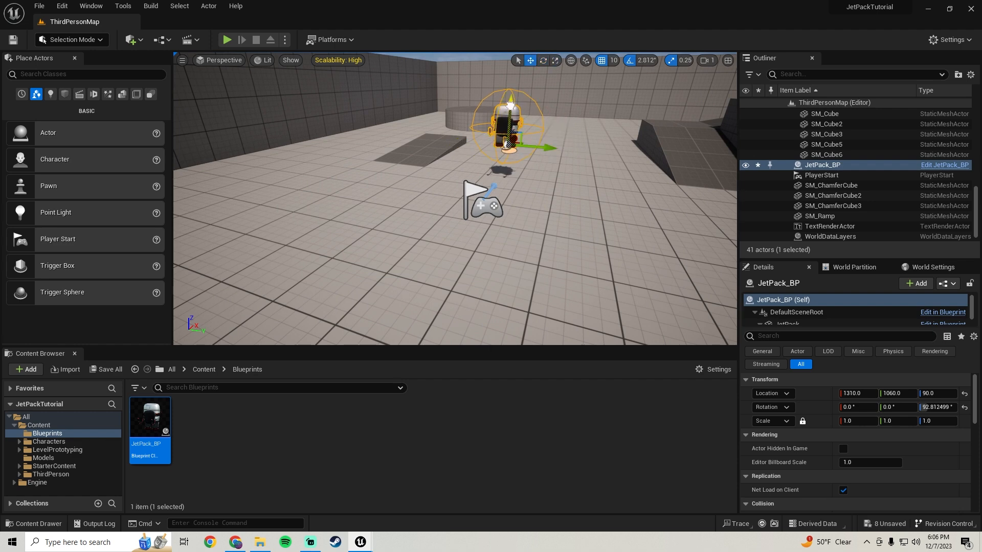
# Play the level, run the character into and around the placed jetpack, and stop the session.
pyautogui.click(228, 40)
pyautogui.press('w')
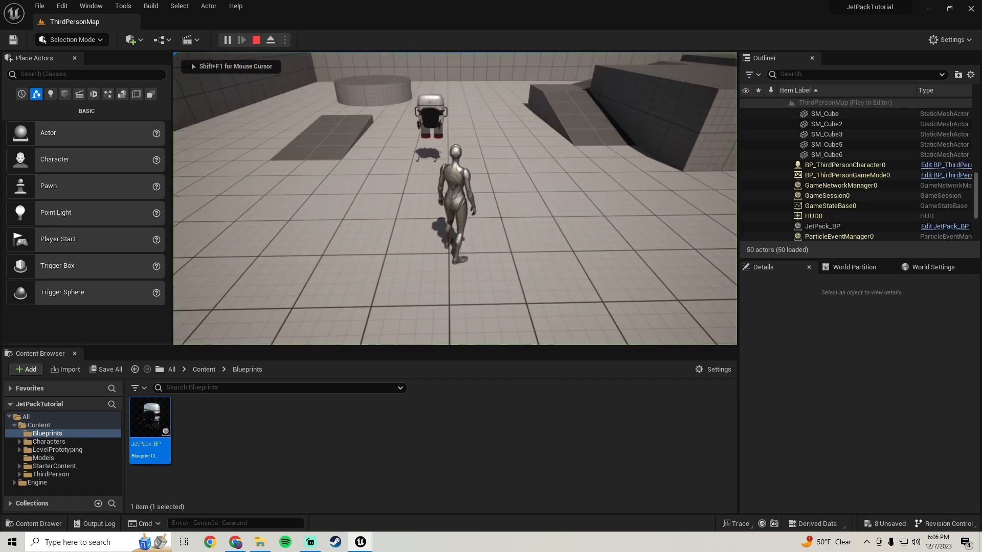
pyautogui.press('w')
pyautogui.press('d')
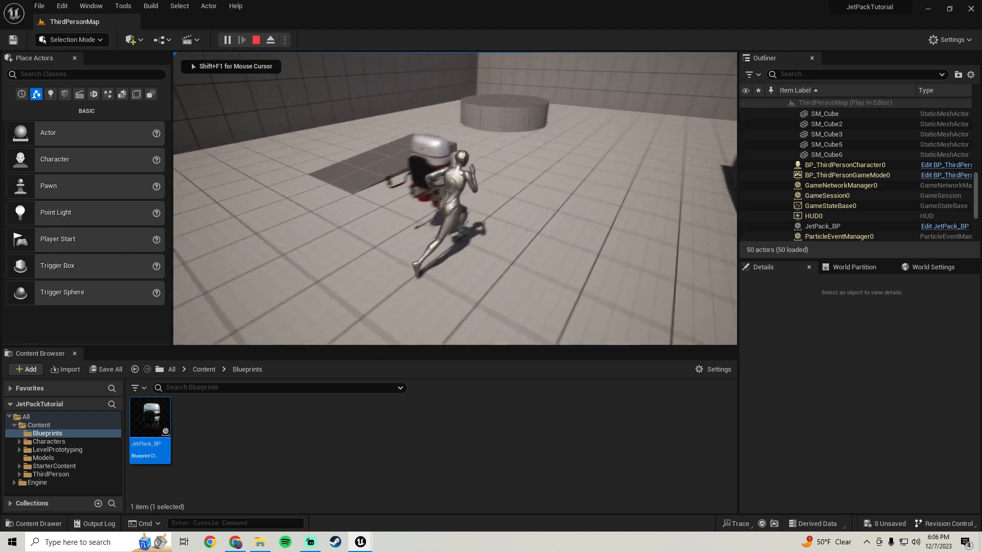
pyautogui.press('a')
pyautogui.press('w')
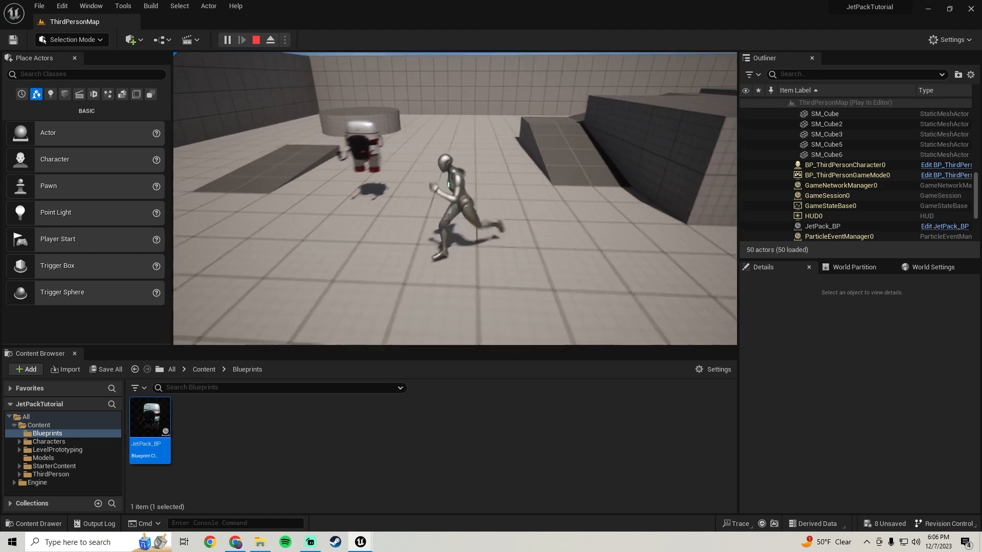
pyautogui.press('Escape')
# Examine JetPack_BP's Event Graph, from the sphere overlap event and character cast to the Set Jet Pack node.
pyautogui.moveTo(361, 541)
pyautogui.click(417, 498)
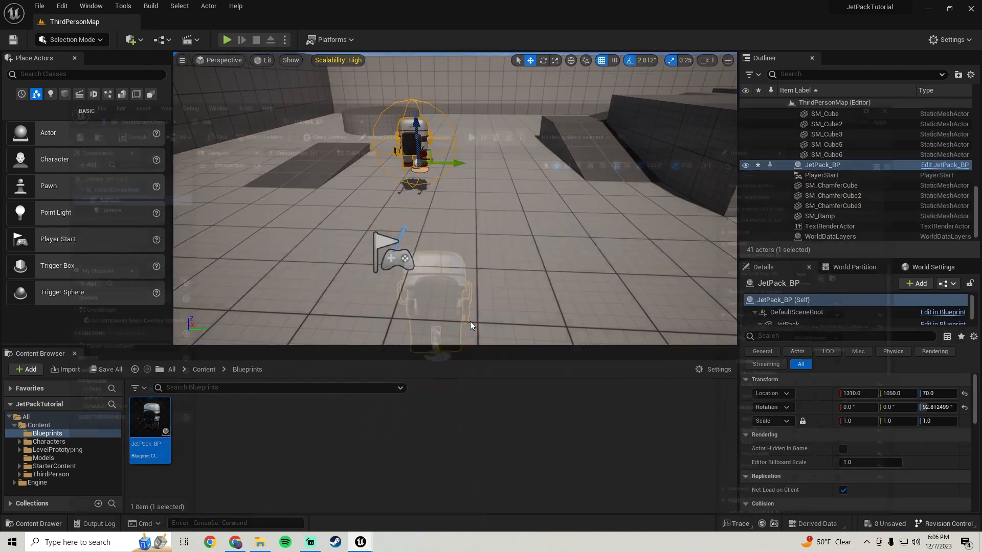
pyautogui.click(348, 59)
pyautogui.scroll(-1, 518, 279)
pyautogui.moveTo(518, 280); pyautogui.dragTo(384, 271, button='right')
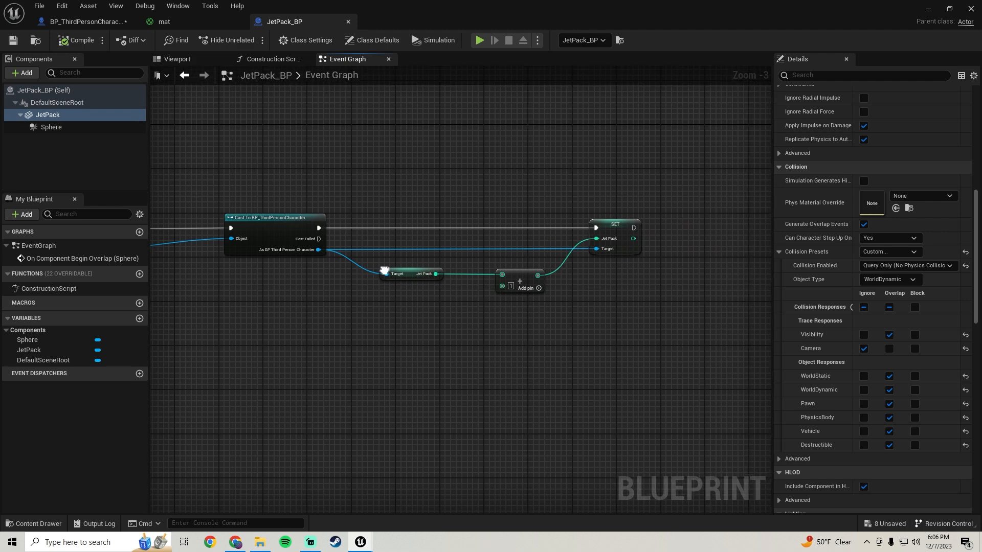
pyautogui.moveTo(243, 313); pyautogui.dragTo(360, 306, button='right')
# In BP_ThirdPersonCharacter, move the Get Controller and Get Actor Up Vector nodes closer beneath the Flying Set Movement Mode node.
pyautogui.click(63, 22)
pyautogui.moveTo(273, 254); pyautogui.dragTo(538, 231, button='right')
pyautogui.moveTo(484, 214); pyautogui.dragTo(363, 235, button='right')
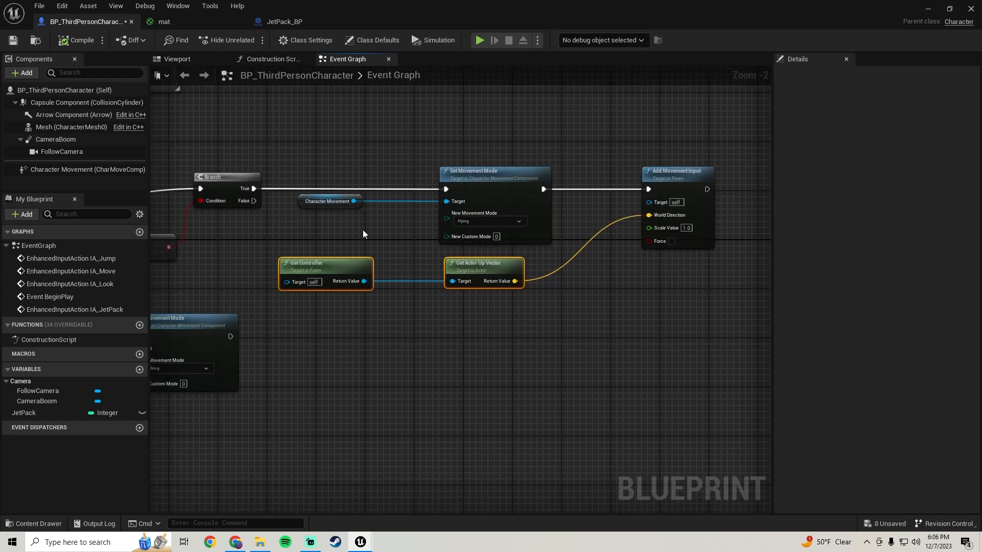
# Play-test the level windowed and in full screen, running through the jetpack pickup and trying to fly.
pyautogui.click(927, 9)
pyautogui.click(225, 39)
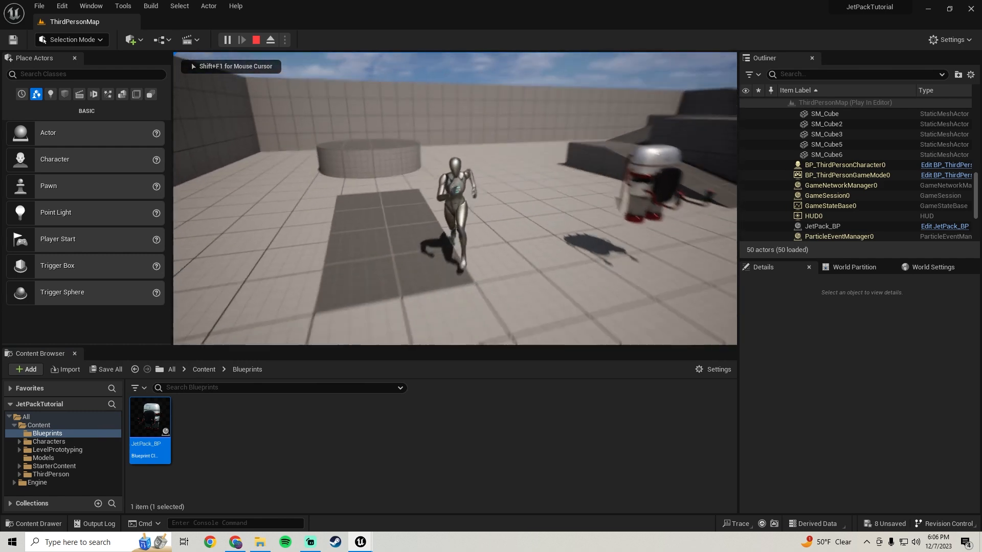
pyautogui.press('Escape')
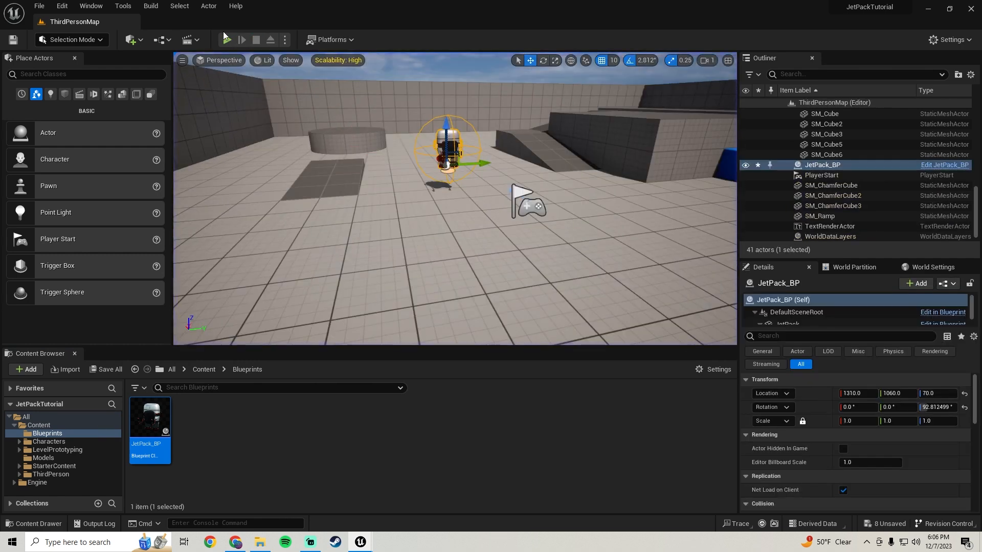
pyautogui.click(226, 39)
pyautogui.press('F11')
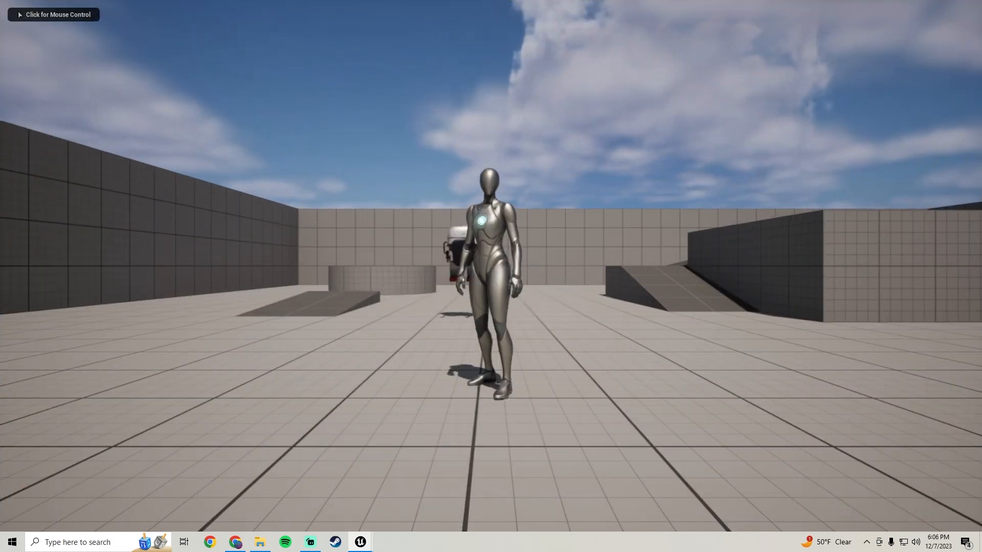
pyautogui.press('w')
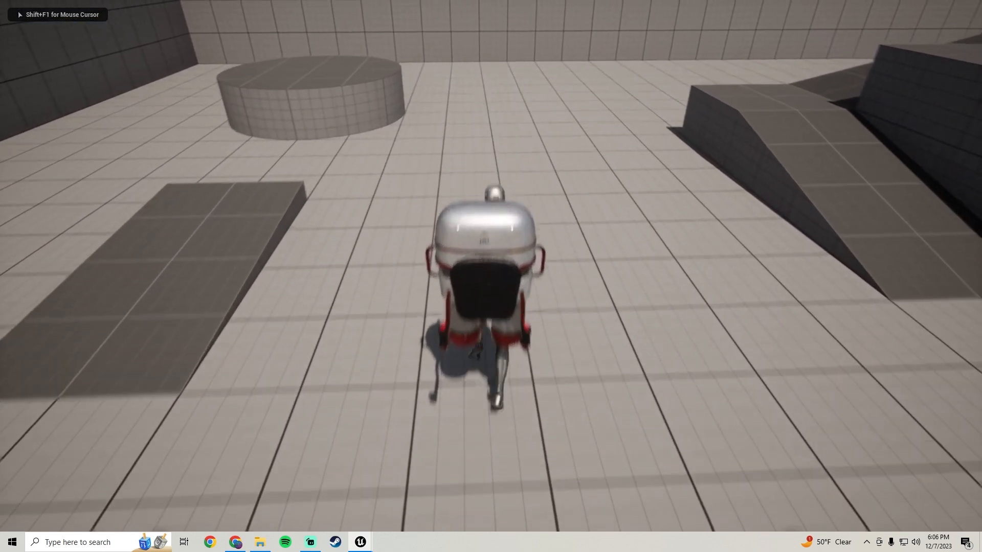
pyautogui.press('space')
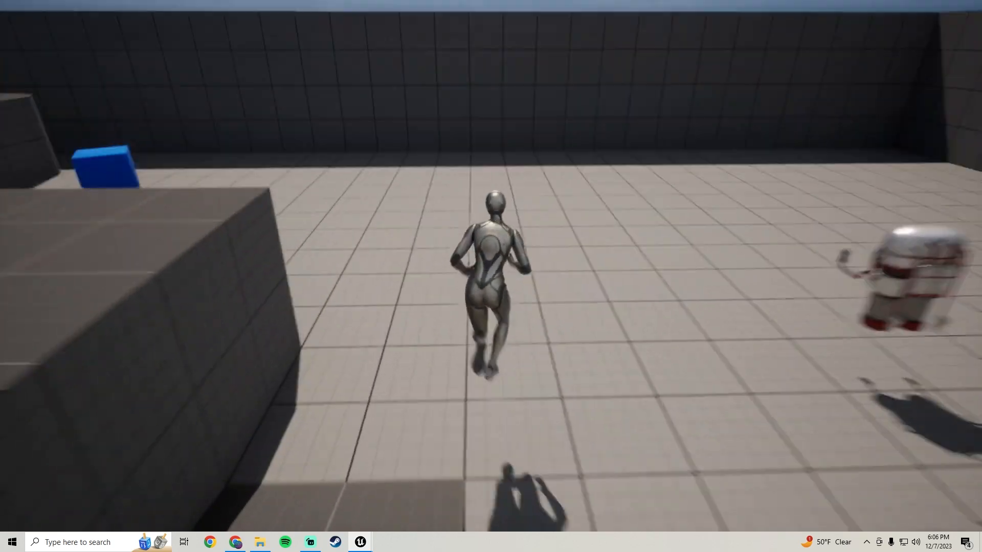
pyautogui.press('Escape')
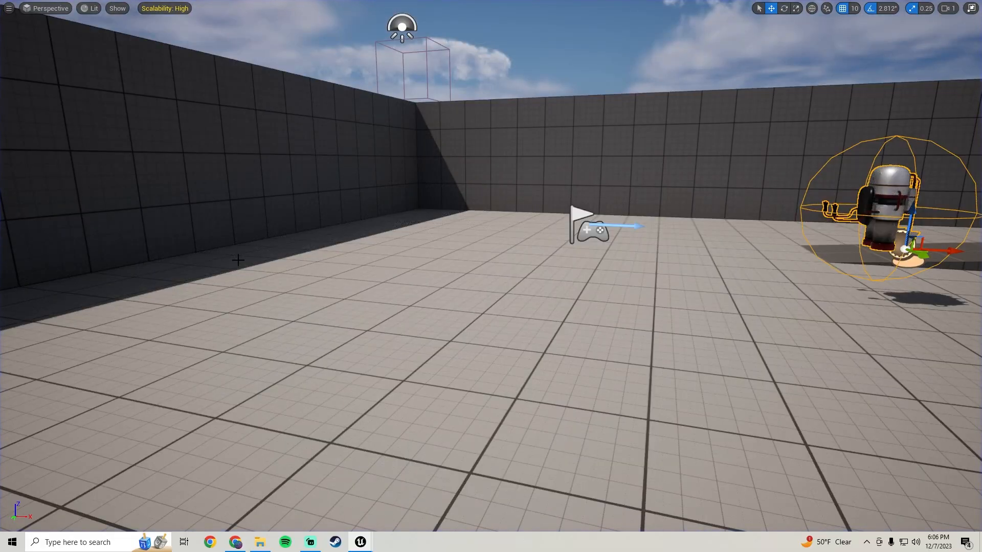
# Replay the level in full screen, testing the jetpack control before and after running through the pickup.
pyautogui.hotkey('alt', 'p')
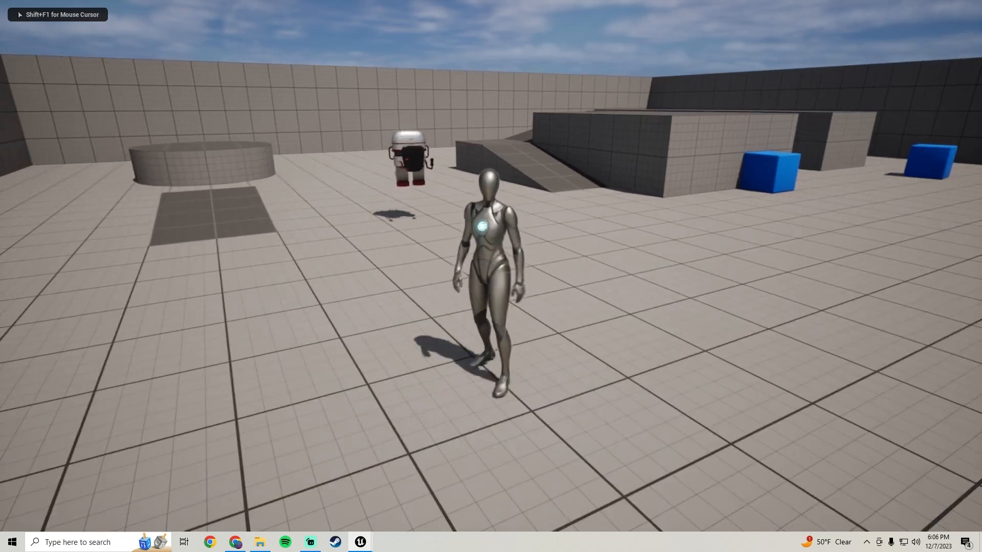
pyautogui.press('d')
pyautogui.press('a')
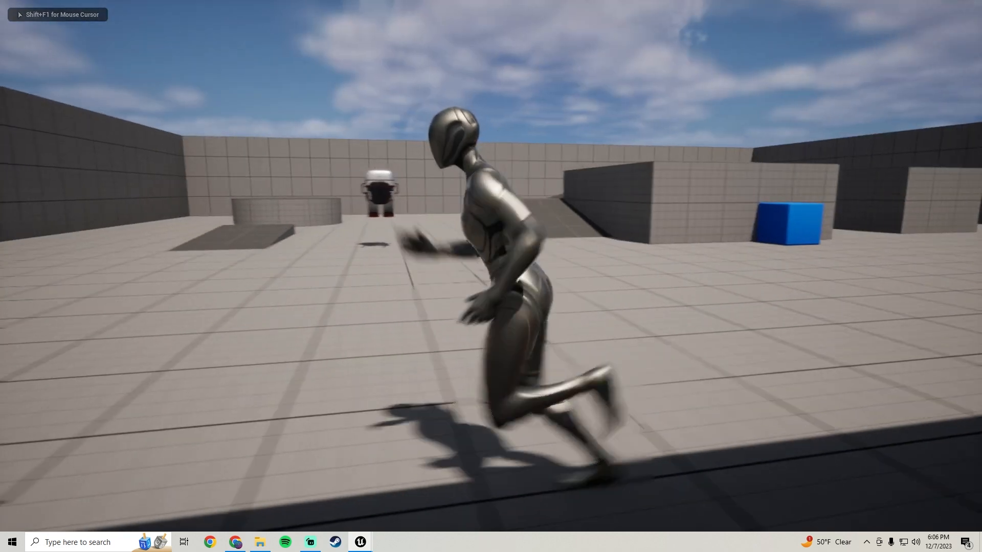
pyautogui.press('d')
pyautogui.press('s')
pyautogui.press('w')
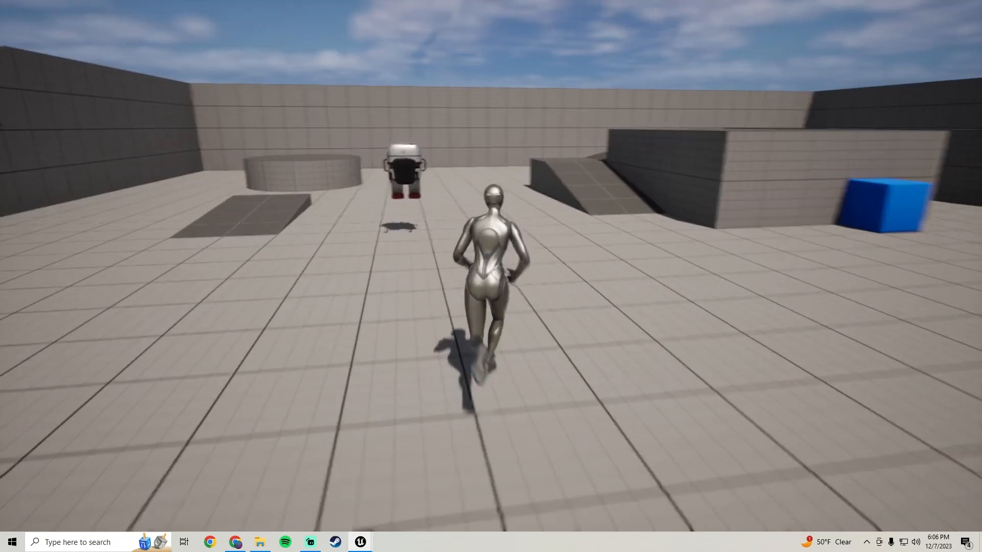
pyautogui.press('d')
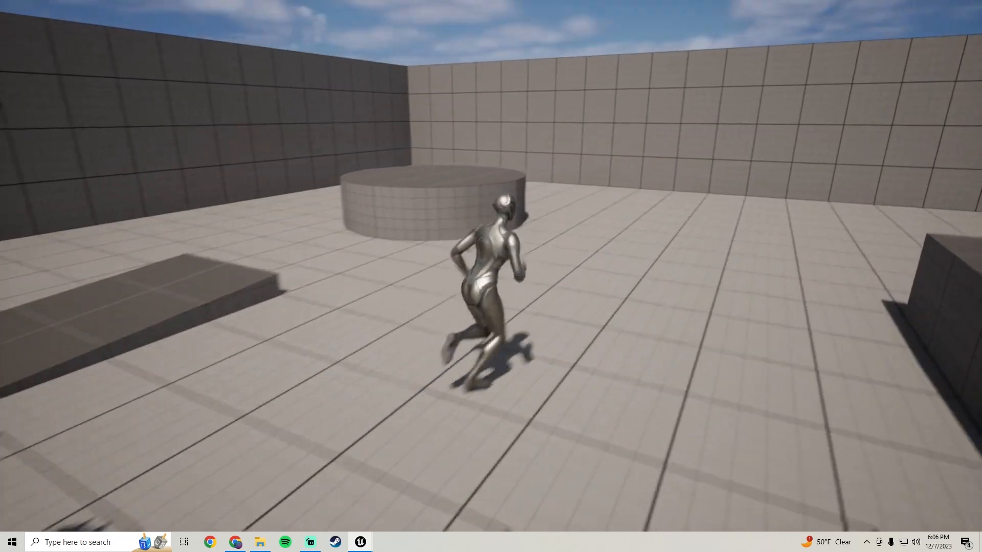
pyautogui.press('space')
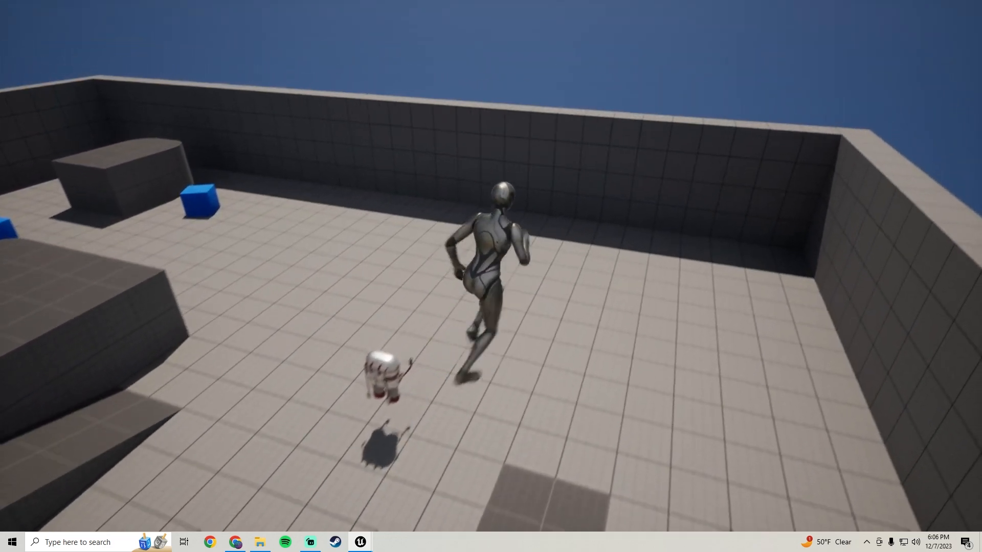
pyautogui.press('space')
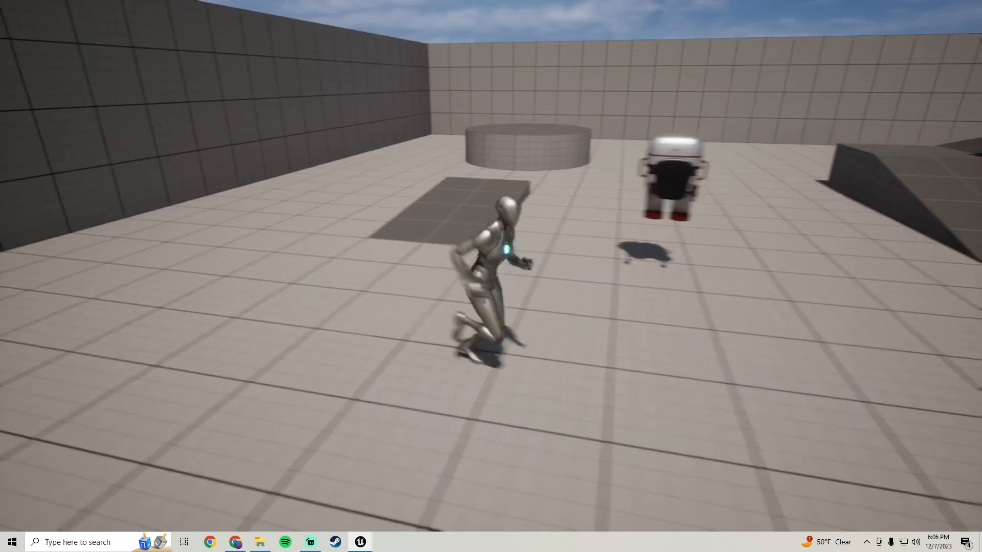
pyautogui.press('Escape')
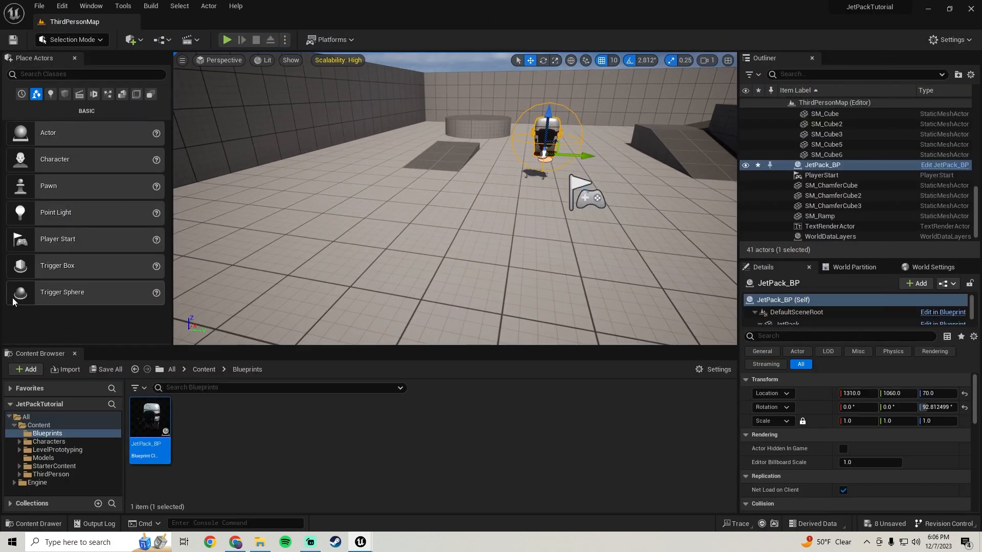
# Save all modified assets and the level.
pyautogui.press('f')
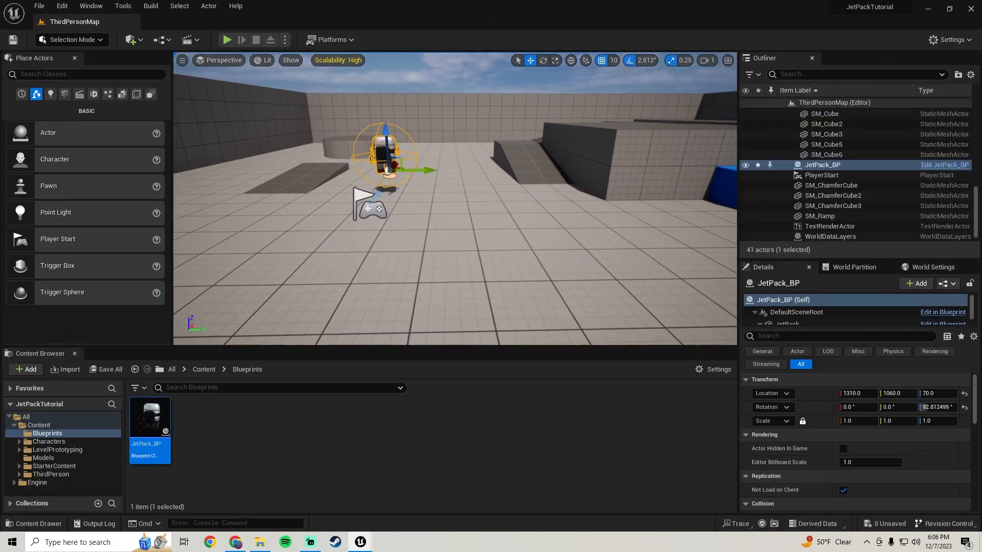
pyautogui.click(109, 372)
pyautogui.click(582, 385)
pyautogui.moveTo(460, 281)
pyautogui.mouseDown(button='right')
pyautogui.moveTo(421, 284)
pyautogui.moveTo(467, 277)
pyautogui.mouseUp(button='right')
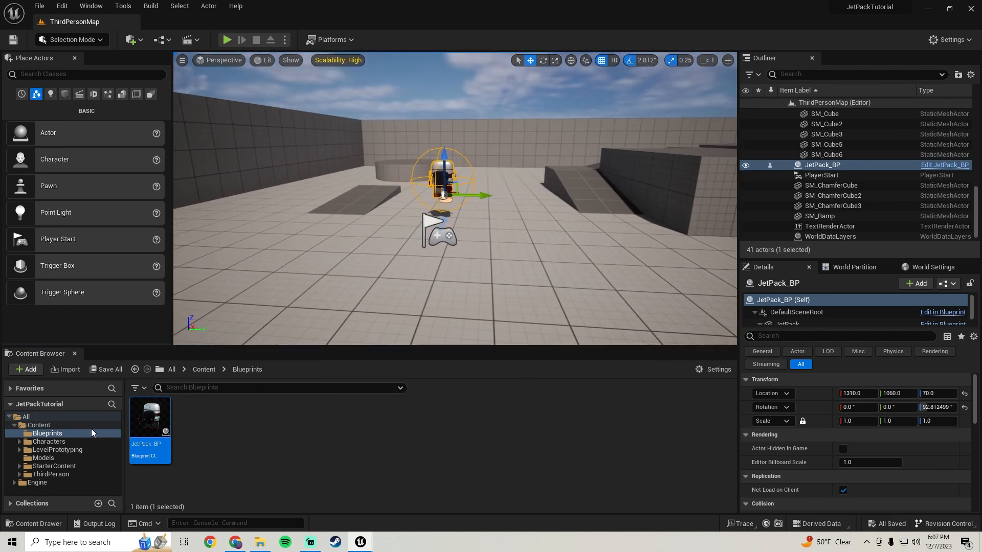
# Create a folder named Animations in the Content folder and open it.
pyautogui.click(40, 426)
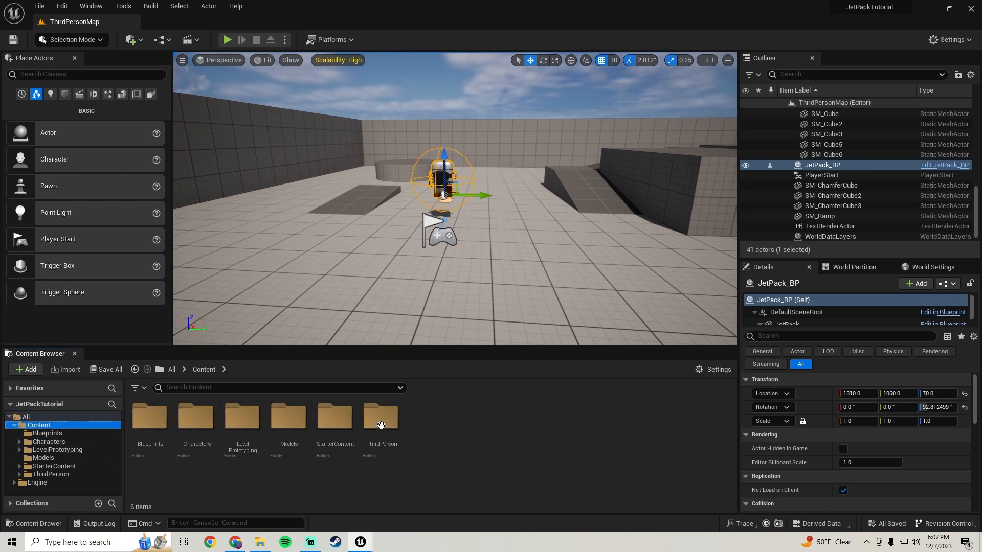
pyautogui.rightClick(449, 426)
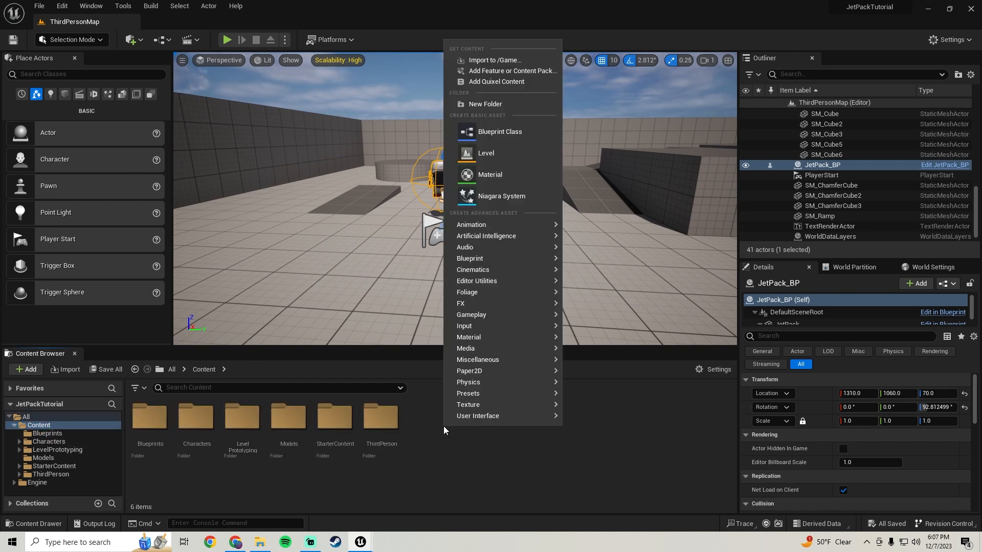
pyautogui.click(483, 106)
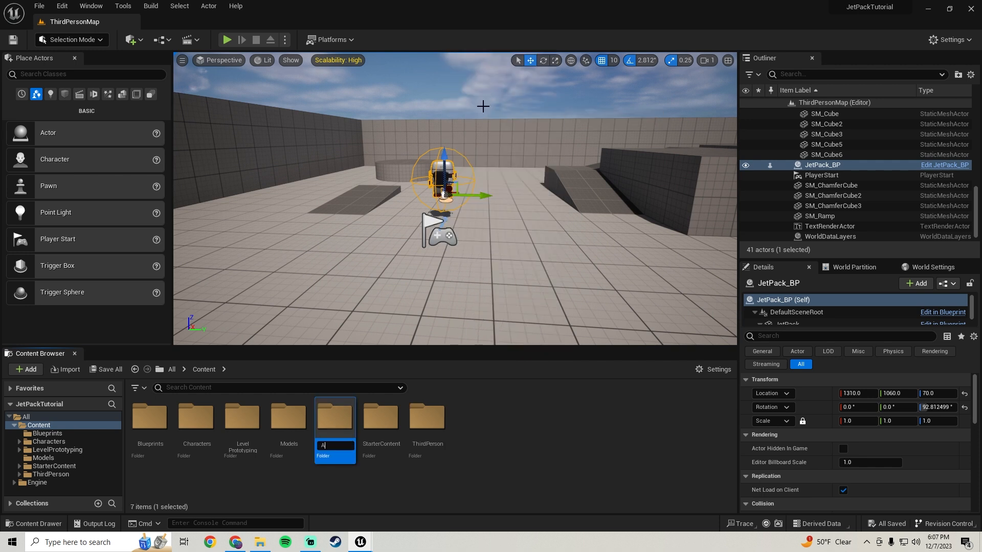
pyautogui.write('Animations')
pyautogui.press('Return')
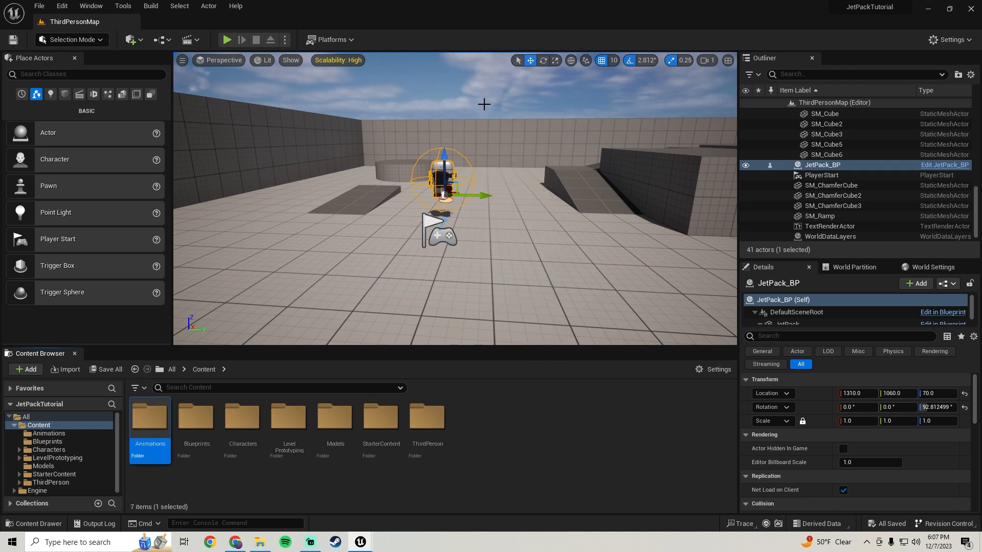
pyautogui.doubleClick(149, 447)
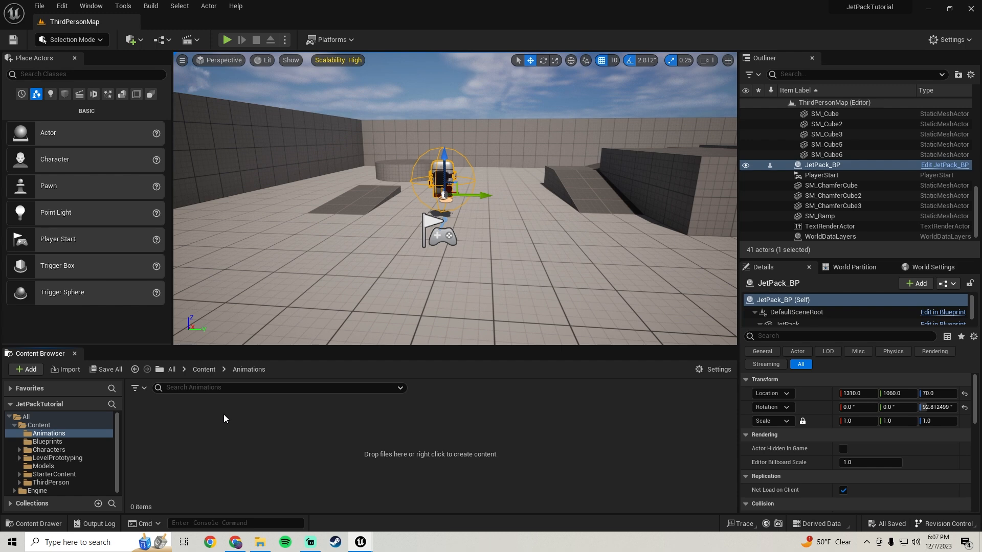
# Switch to File Explorer and open the JetPackAnimations folder, keeping its window clear of the editor's content area.
pyautogui.click(260, 543)
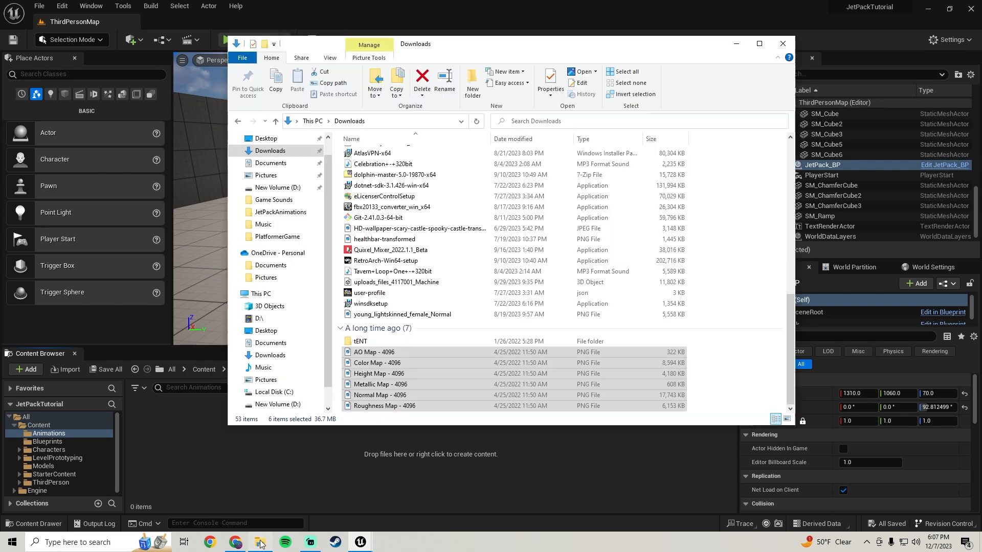
pyautogui.click(281, 188)
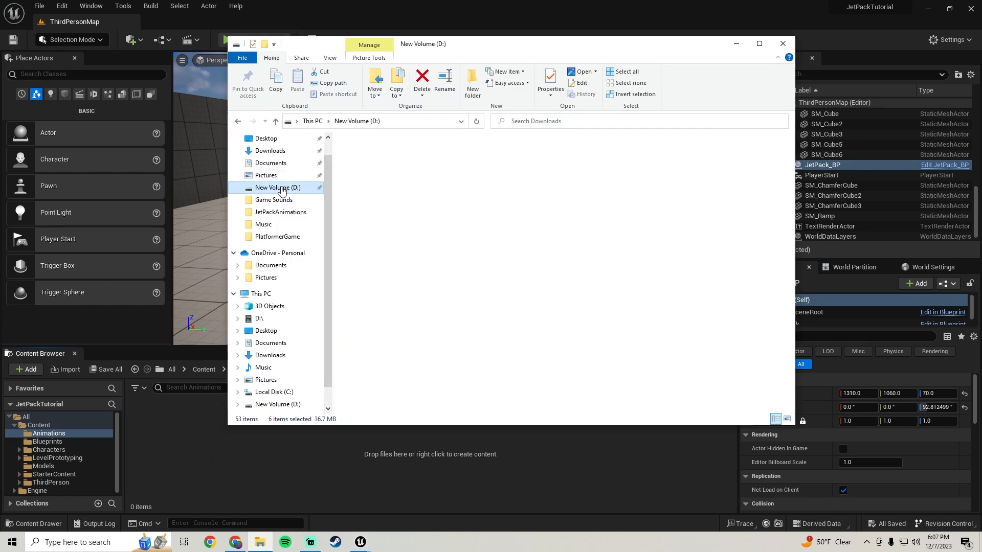
pyautogui.click(286, 213)
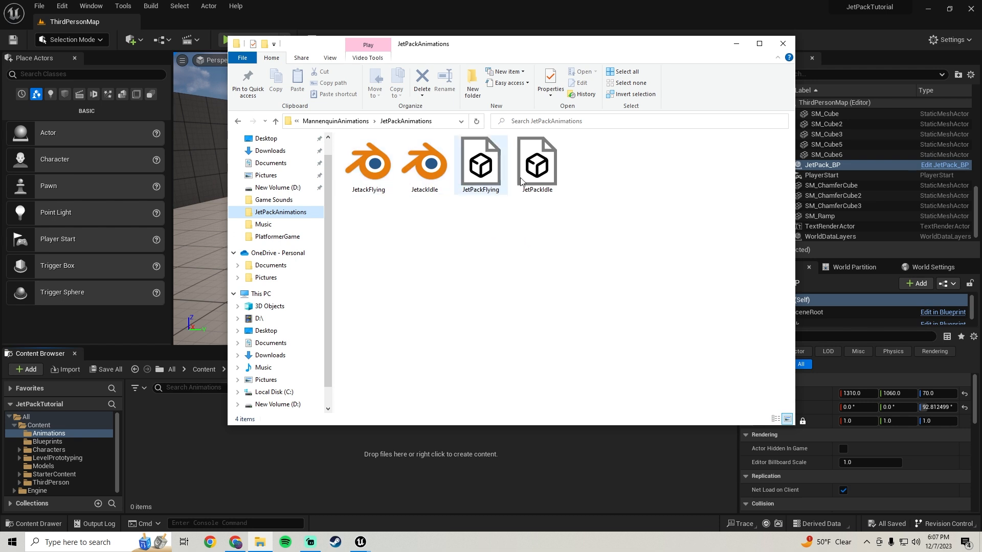
pyautogui.moveTo(494, 54); pyautogui.dragTo(421, 55)
# Bring the JetPackFlying and JetPackIdle 3D files from File Explorer into the project's Animations folder to start their import.
pyautogui.click(411, 186)
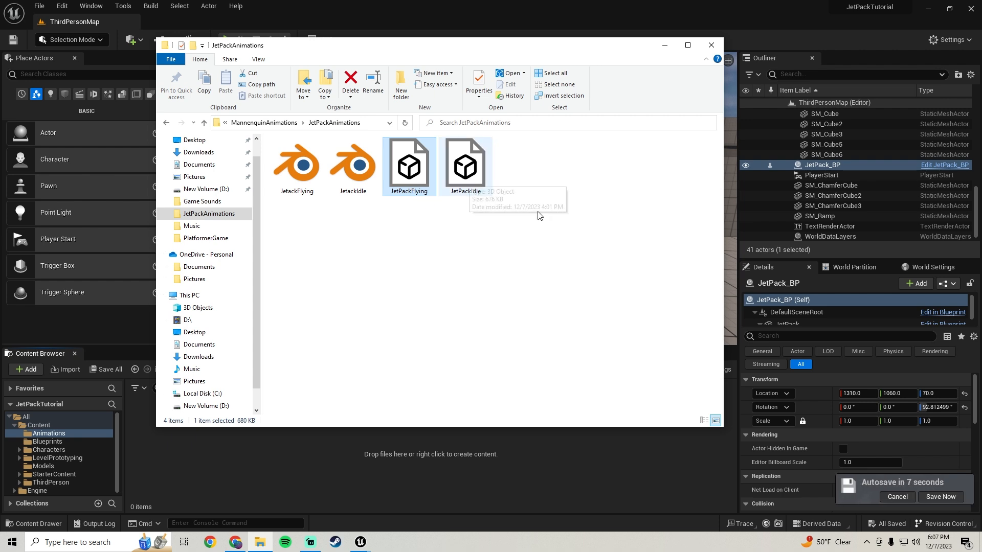
pyautogui.click(949, 497)
pyautogui.click(260, 543)
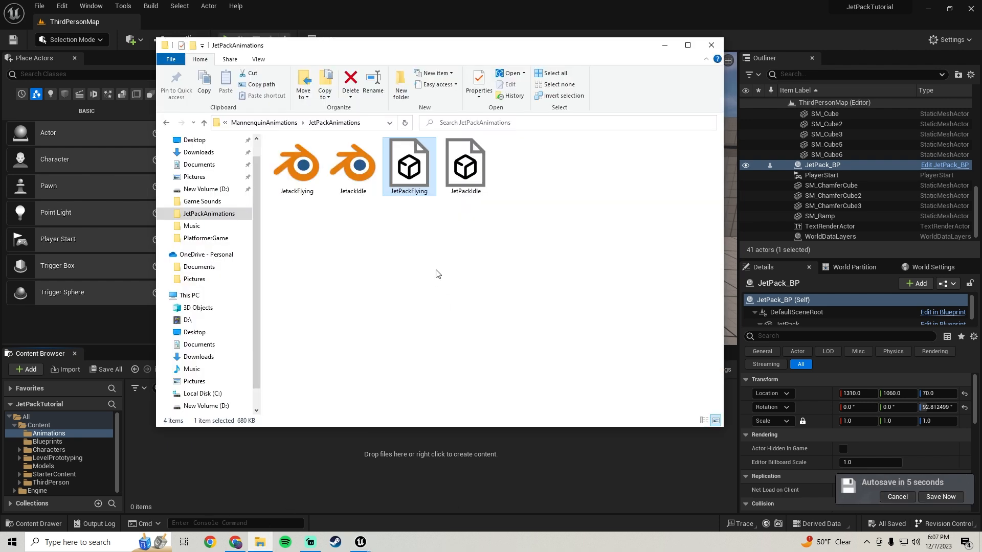
pyautogui.keyDown('ctrl'); pyautogui.click(464, 171); pyautogui.keyUp('ctrl')
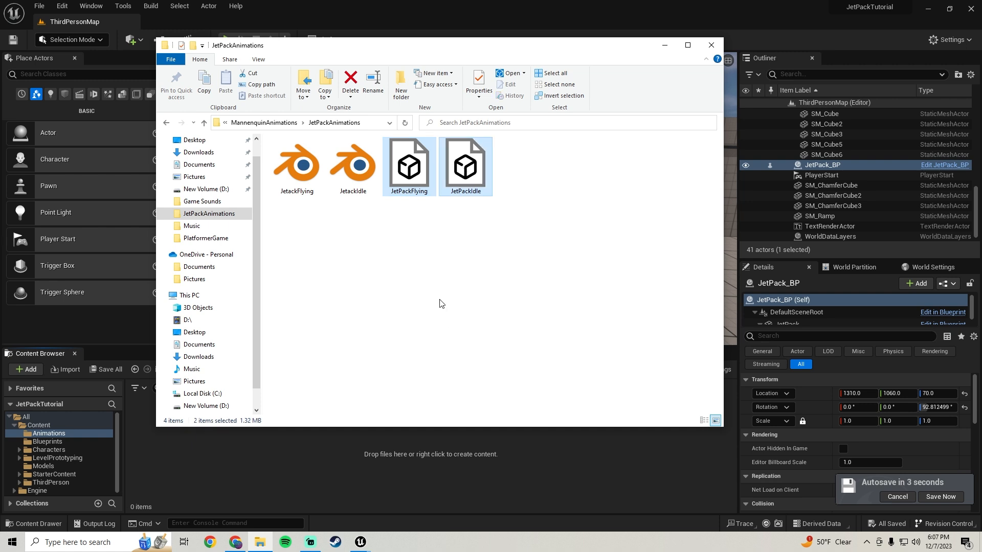
pyautogui.moveTo(418, 54); pyautogui.dragTo(477, 55)
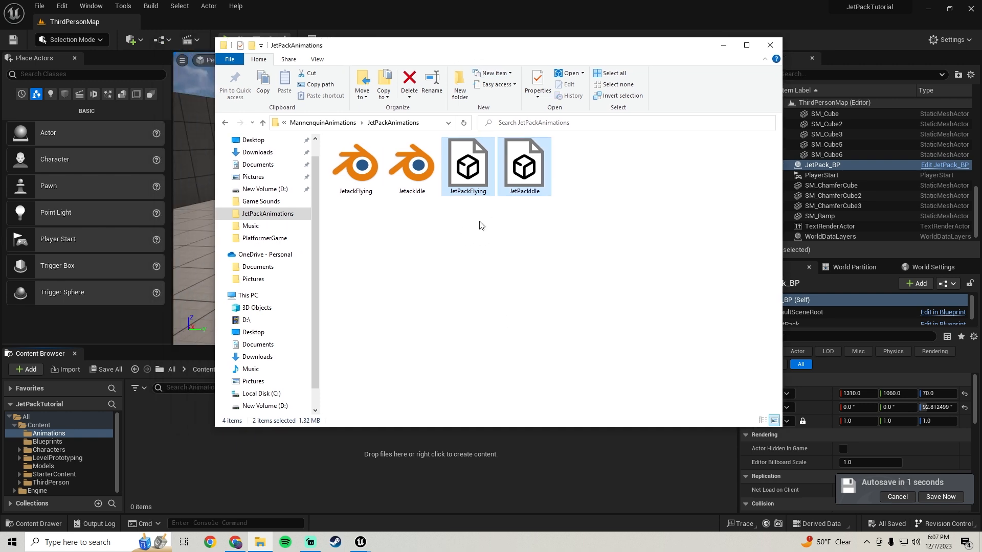
pyautogui.moveTo(483, 177); pyautogui.dragTo(187, 452)
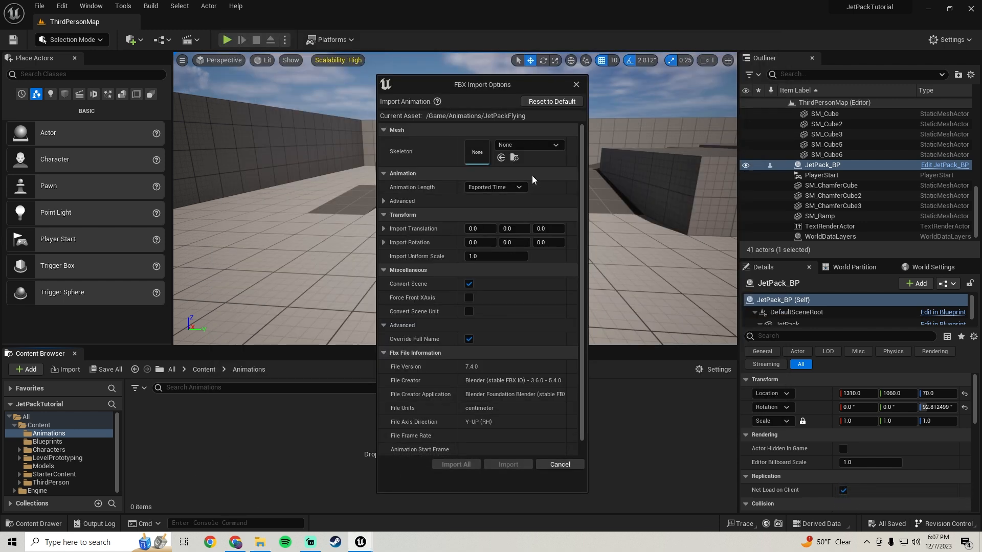
# Import both animation files with SK_Mannequin_Skeleton as the skeleton and save the imported assets.
pyautogui.click(517, 144)
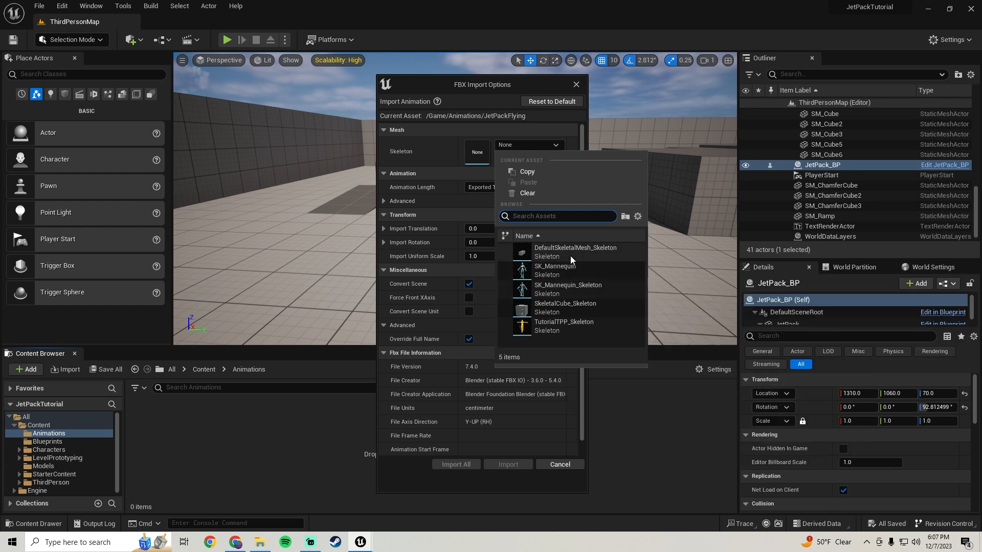
pyautogui.click(552, 288)
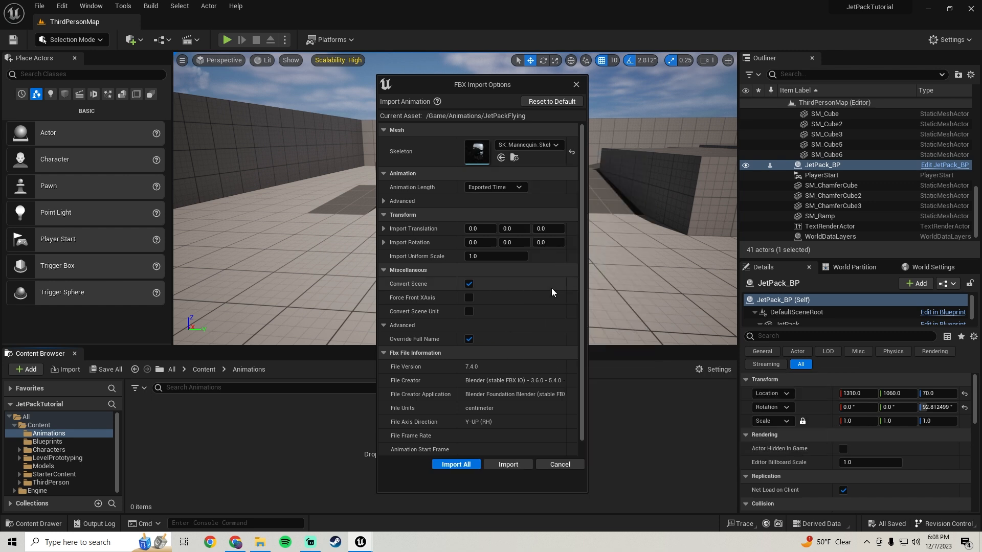
pyautogui.click(449, 466)
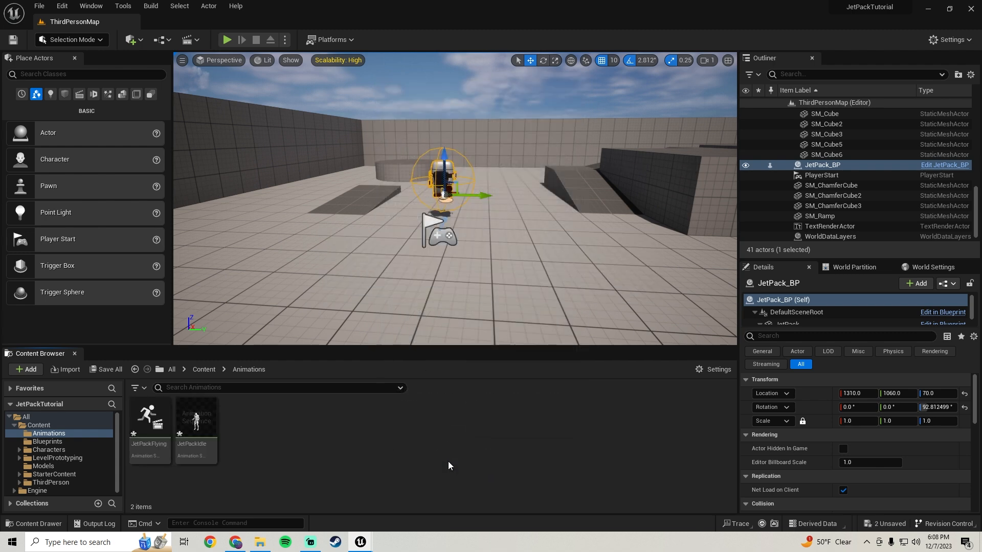
pyautogui.click(118, 363)
pyautogui.click(578, 388)
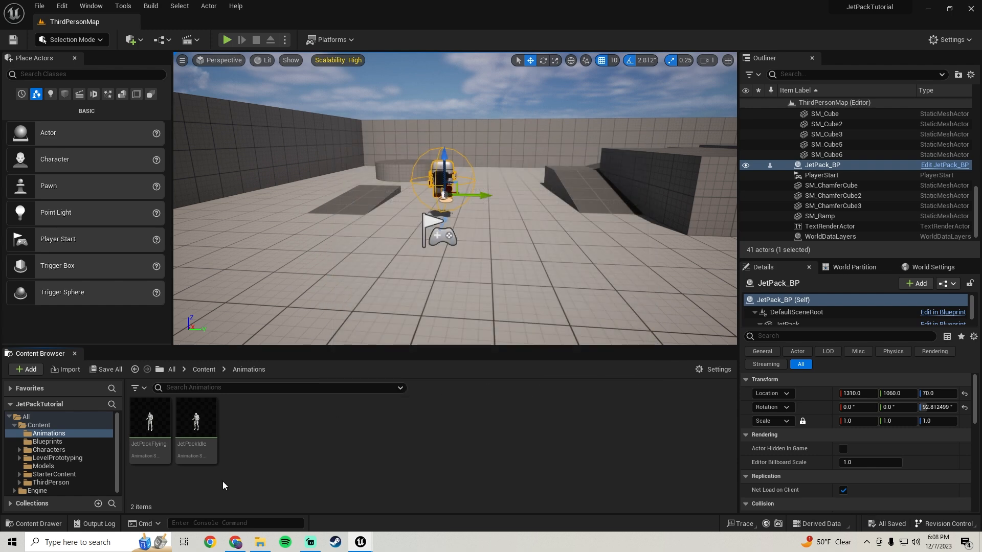
# Start duplicating and retargeting the JetPackFlying and JetPackIdle animations with the RTG_UE4Manny_UE5Manny IK Retargeter.
pyautogui.click(149, 457)
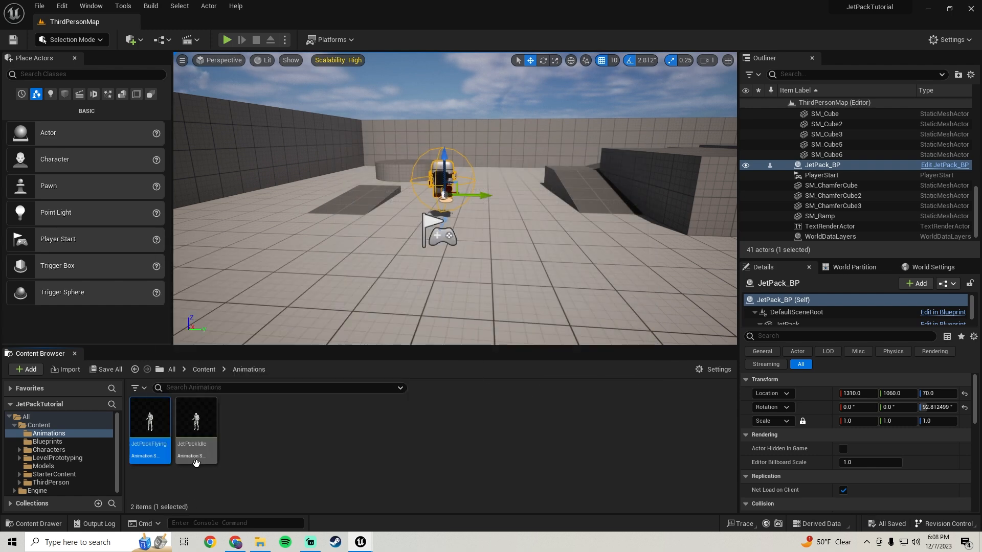
pyautogui.keyDown('ctrl'); pyautogui.click(203, 451); pyautogui.keyUp('ctrl')
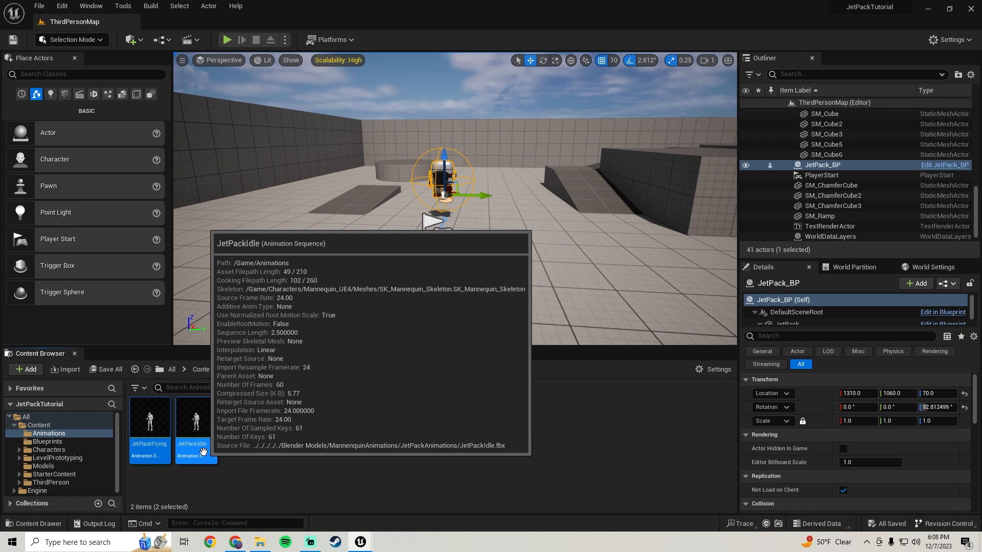
pyautogui.rightClick(203, 452)
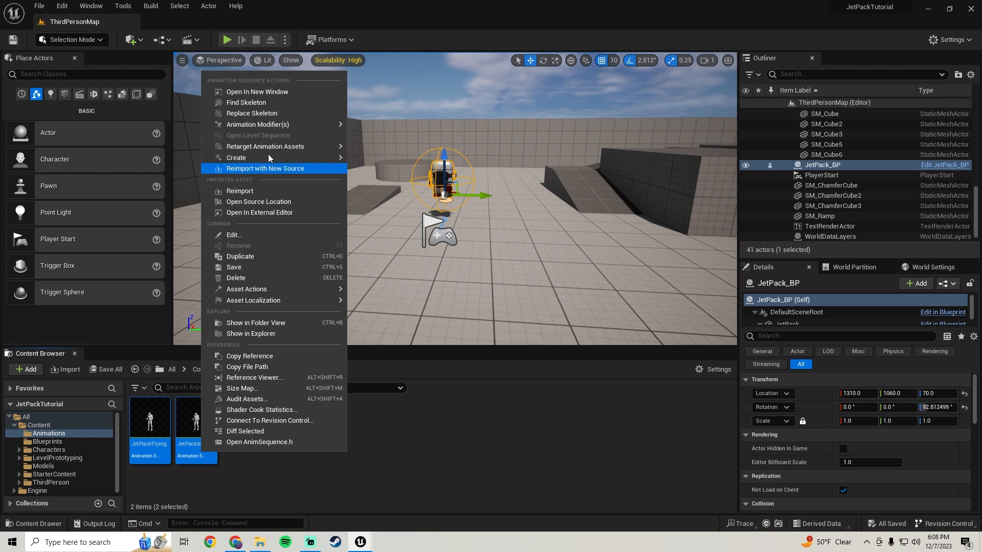
pyautogui.moveTo(269, 150)
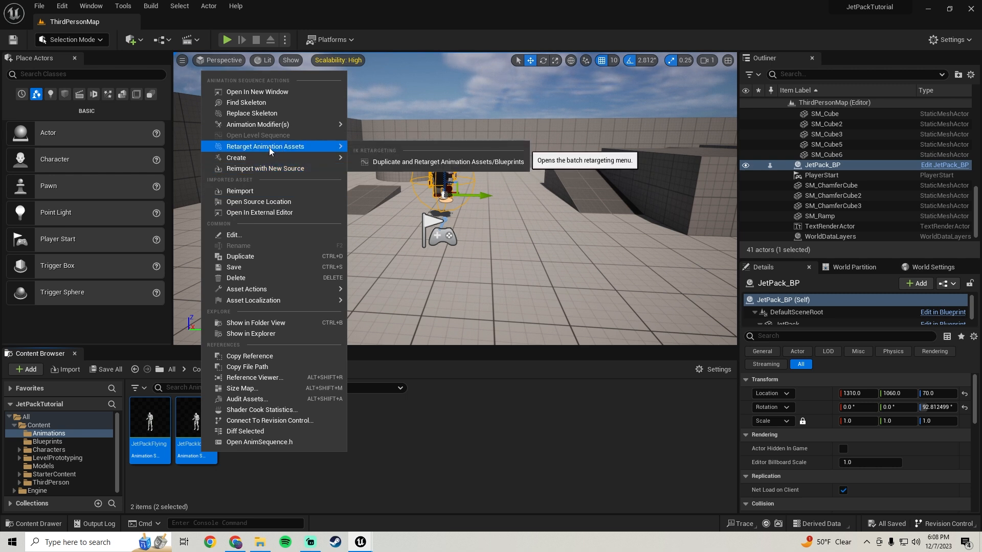
pyautogui.moveTo(321, 148)
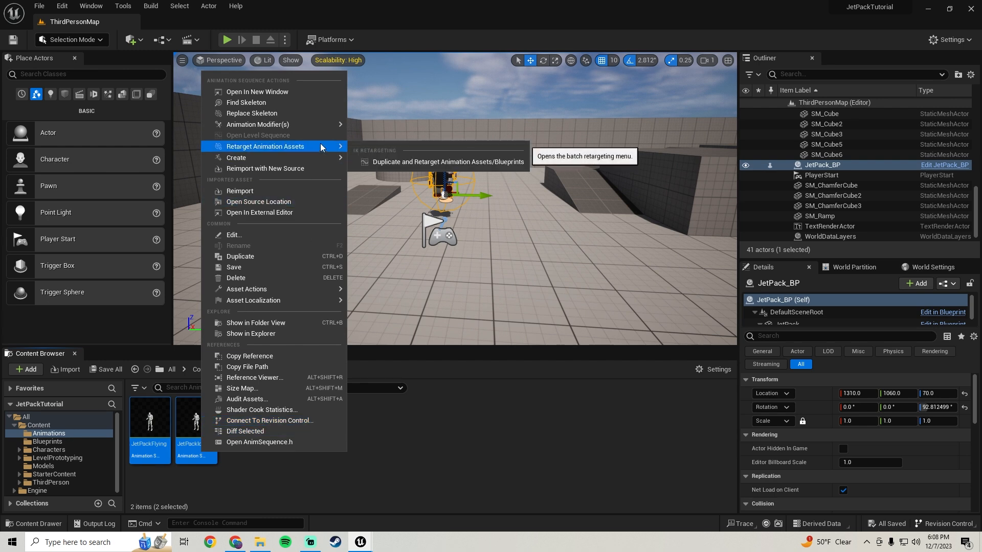
pyautogui.click(407, 161)
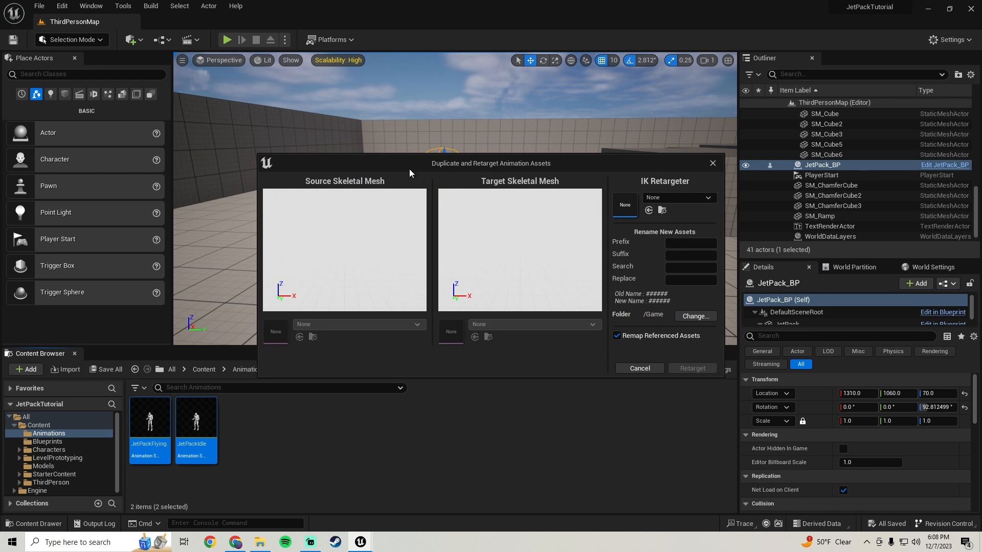
pyautogui.click(667, 198)
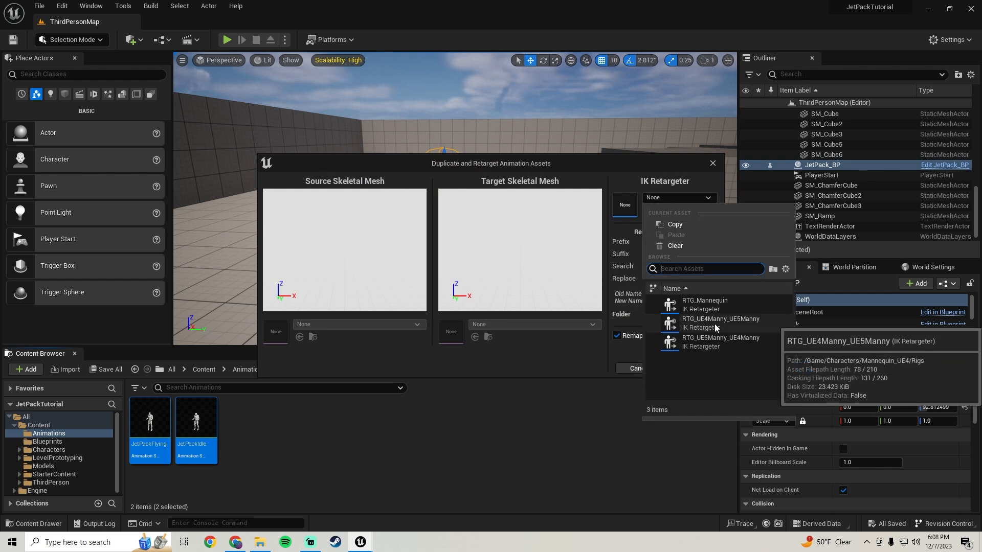
pyautogui.click(737, 321)
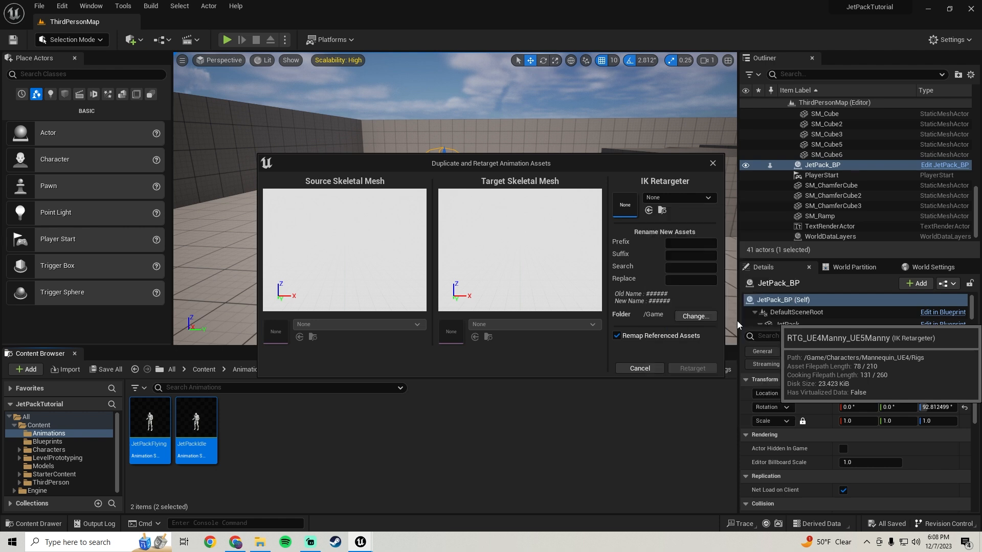
# Set the export folder for the retargeted copies to Content/Animations and run the retarget.
pyautogui.click(696, 319)
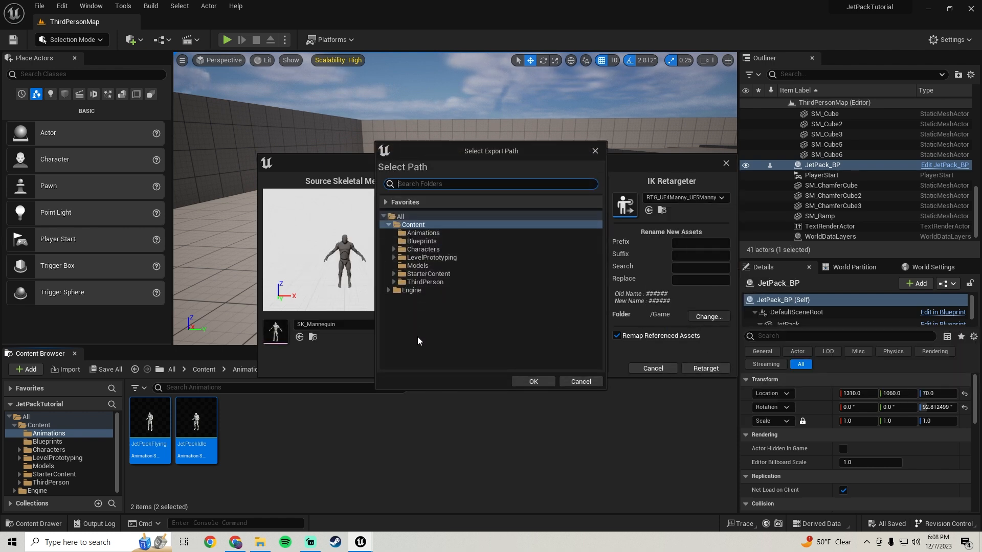
pyautogui.click(424, 234)
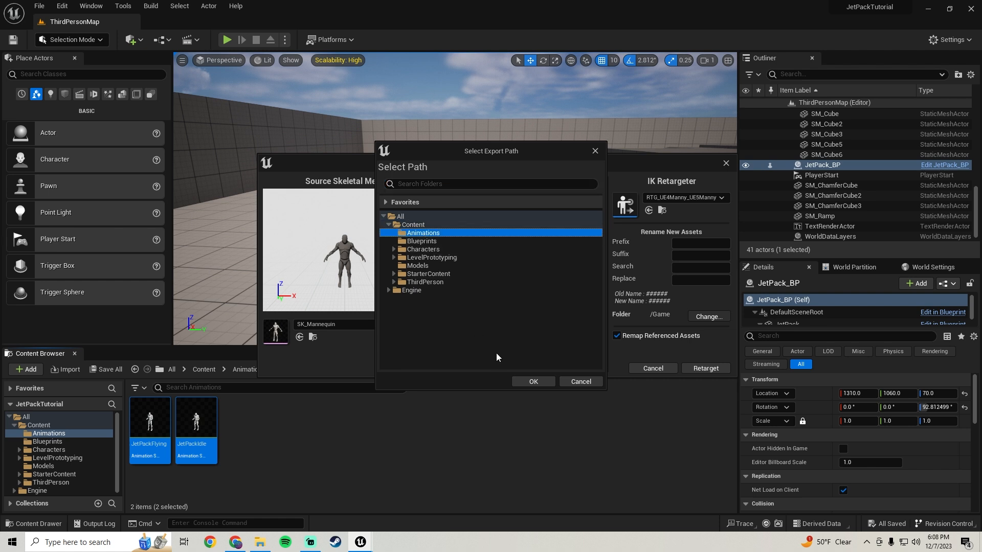
pyautogui.click(534, 382)
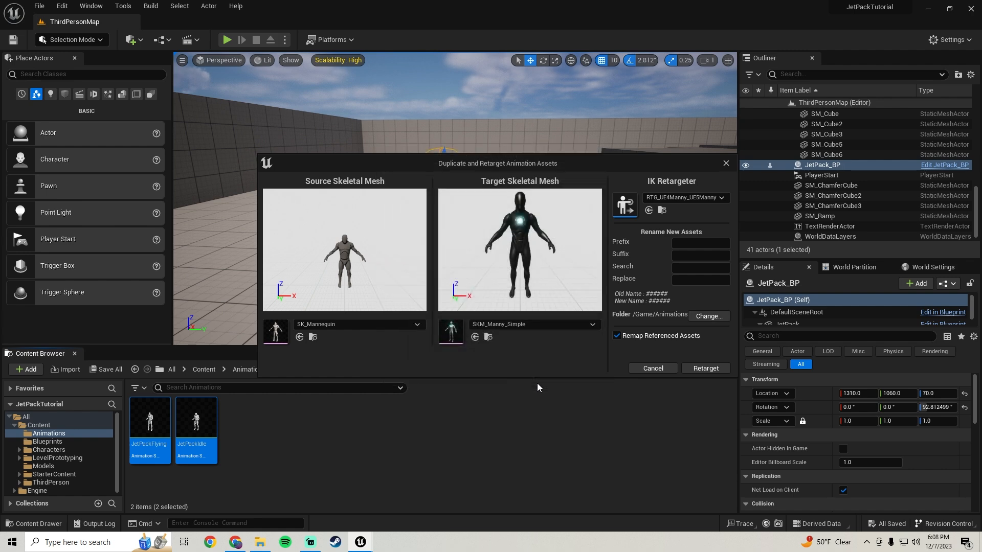
pyautogui.click(698, 370)
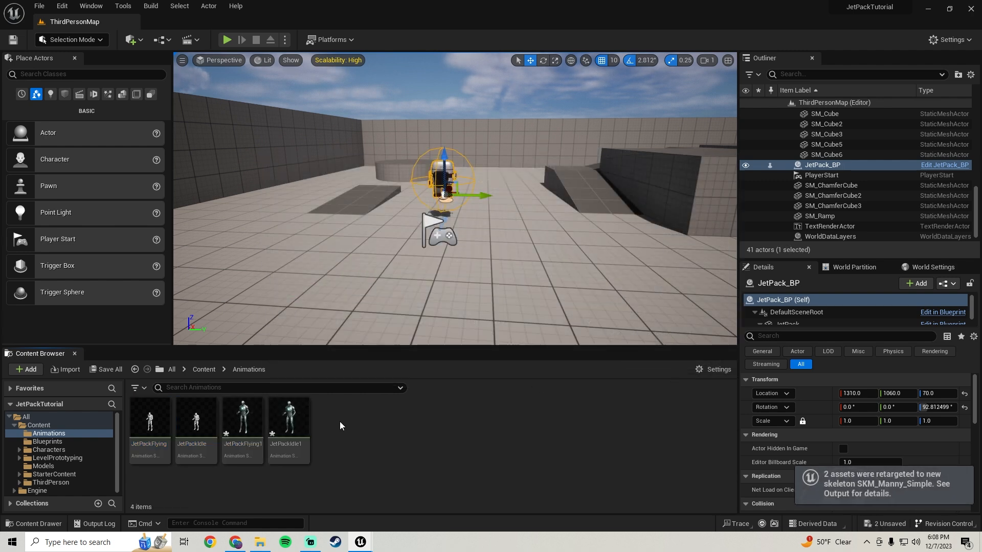
# Place the retargeted JetPackFlying1 animation on the level floor near the player start and play the level to preview it.
pyautogui.moveTo(242, 419); pyautogui.dragTo(378, 250)
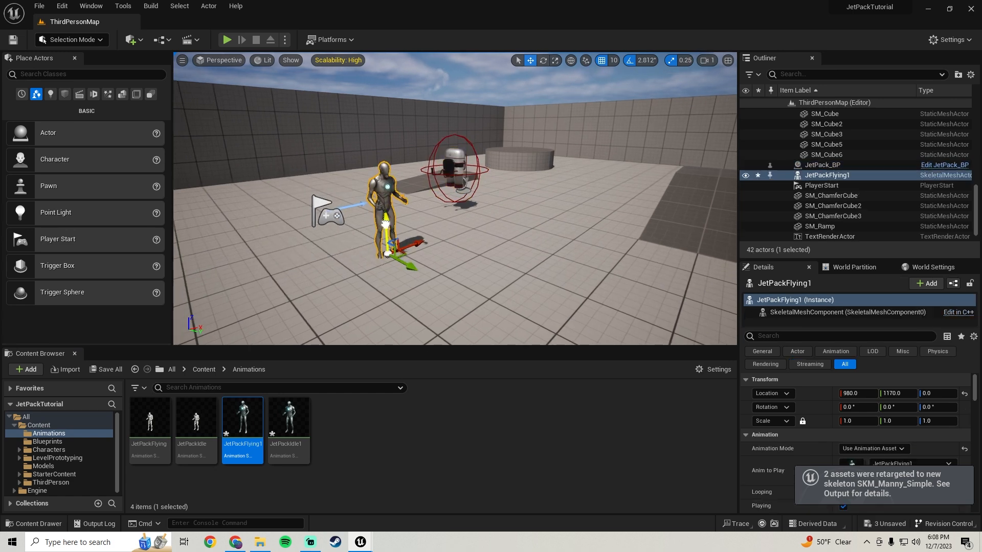
pyautogui.click(226, 40)
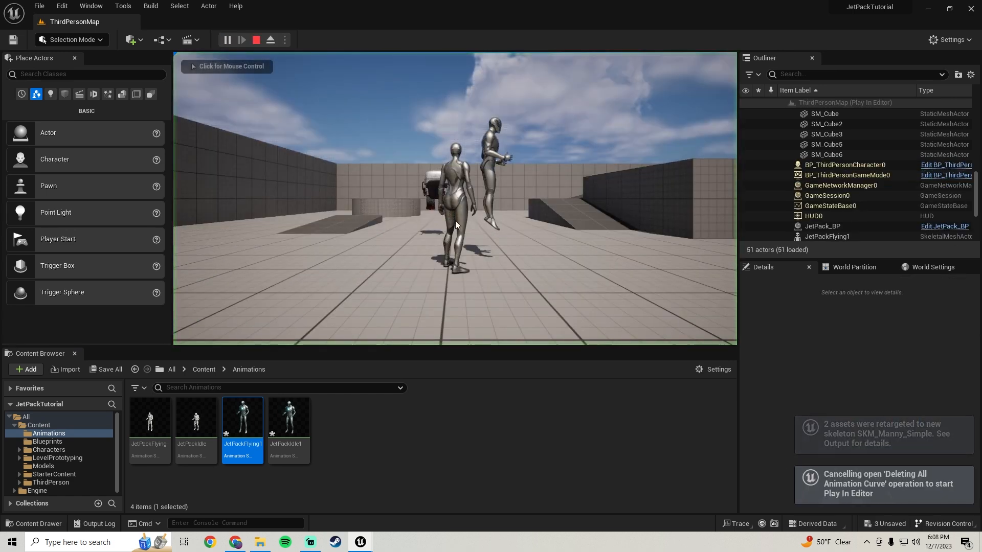
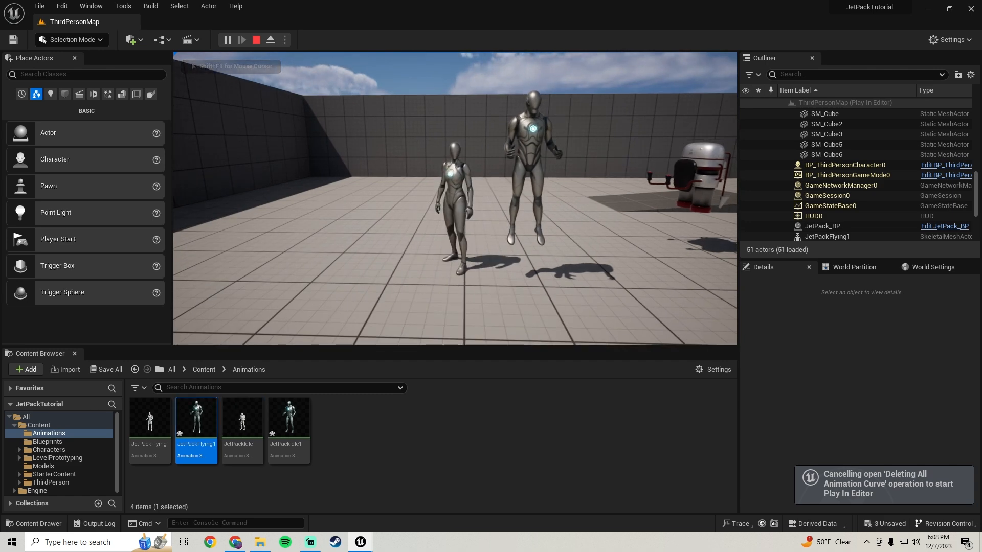
# Stop the play session, place the JetPackIdle1 animation on the level floor to check it, and delete both preview characters.
pyautogui.press('Escape')
pyautogui.moveTo(288, 453); pyautogui.dragTo(386, 223)
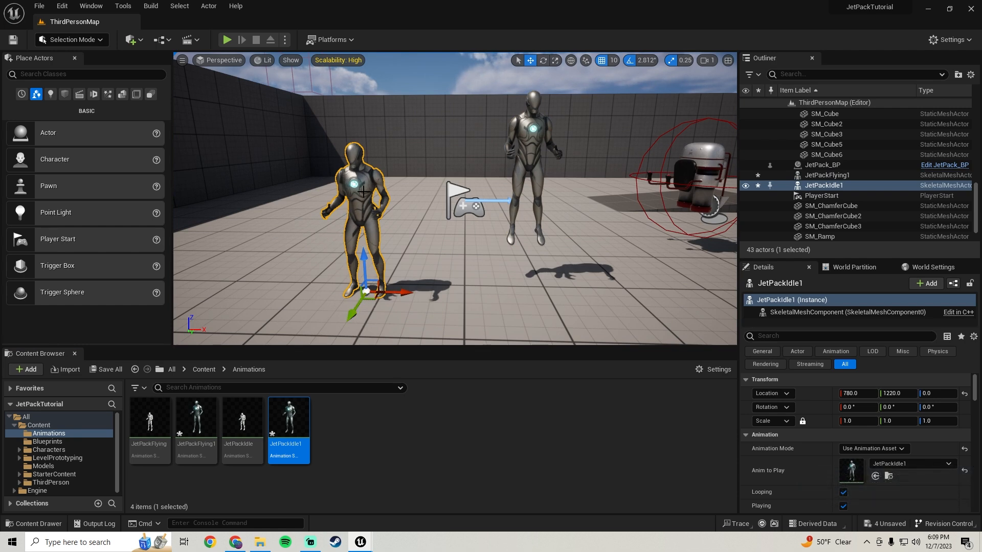
pyautogui.press('Delete')
pyautogui.click(529, 138)
pyautogui.press('Delete')
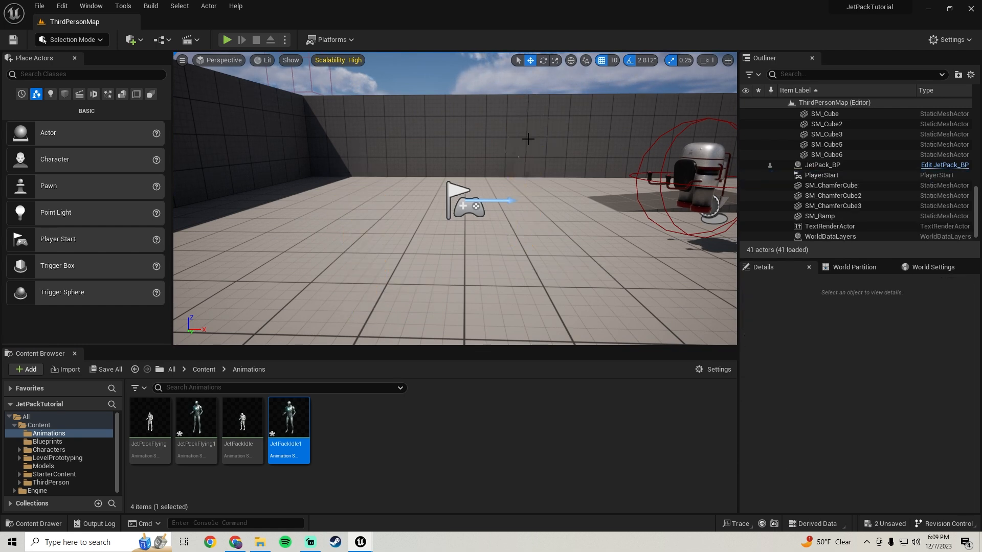
# Save all modified assets in the project.
pyautogui.click(107, 369)
pyautogui.click(566, 386)
pyautogui.moveTo(316, 235); pyautogui.dragTo(333, 236, button='right')
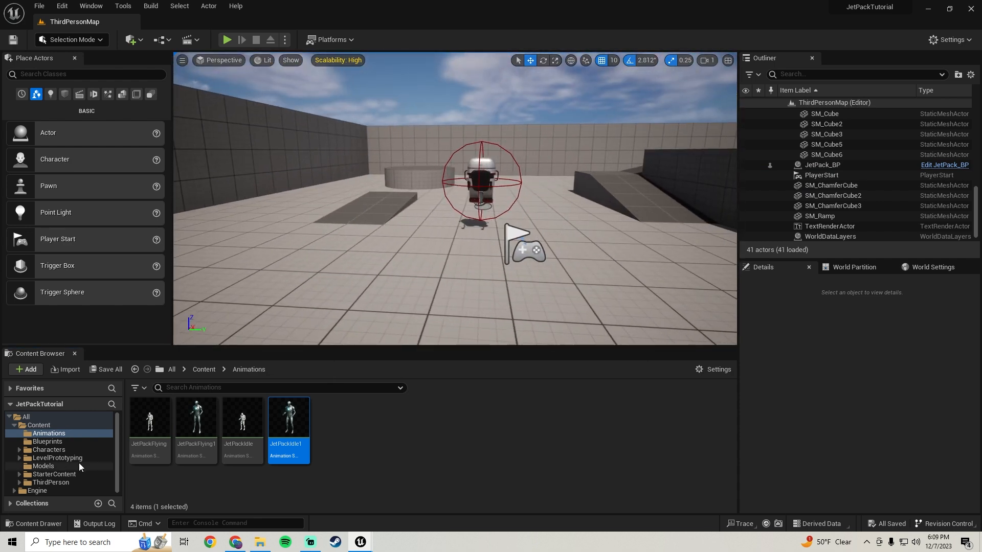
# Add an Attach Actor To Component node to the JetPack_BP event graph and execute it after the Set Jet Pack node.
pyautogui.moveTo(361, 541)
pyautogui.click(400, 514)
pyautogui.click(290, 24)
pyautogui.scroll(-4, 435, 253)
pyautogui.moveTo(520, 260); pyautogui.dragTo(347, 253, button='right')
pyautogui.scroll(3, 401, 252)
pyautogui.scroll(1, 388, 250)
pyautogui.rightClick(389, 250)
pyautogui.write('attach aco')
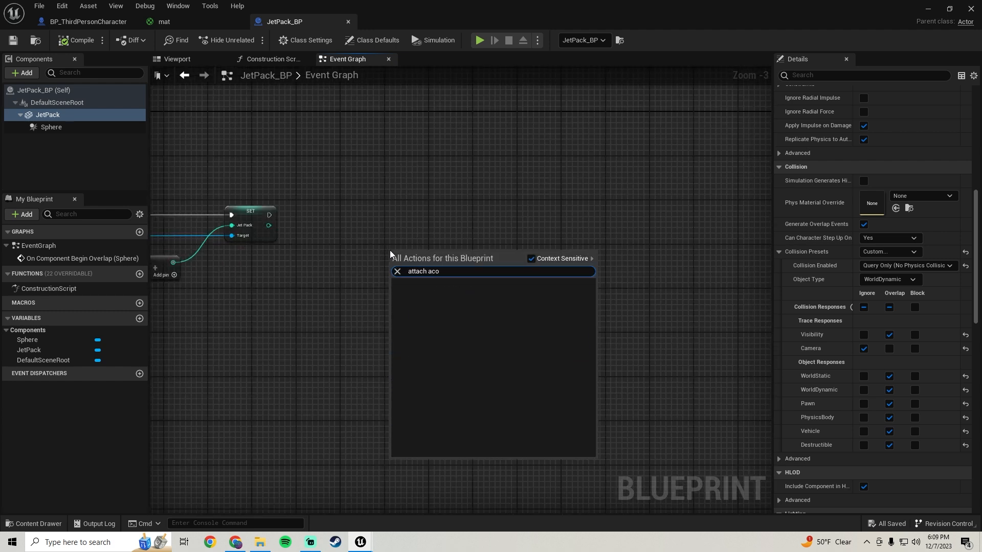
pyautogui.press('BackSpace')
pyautogui.write('tor to')
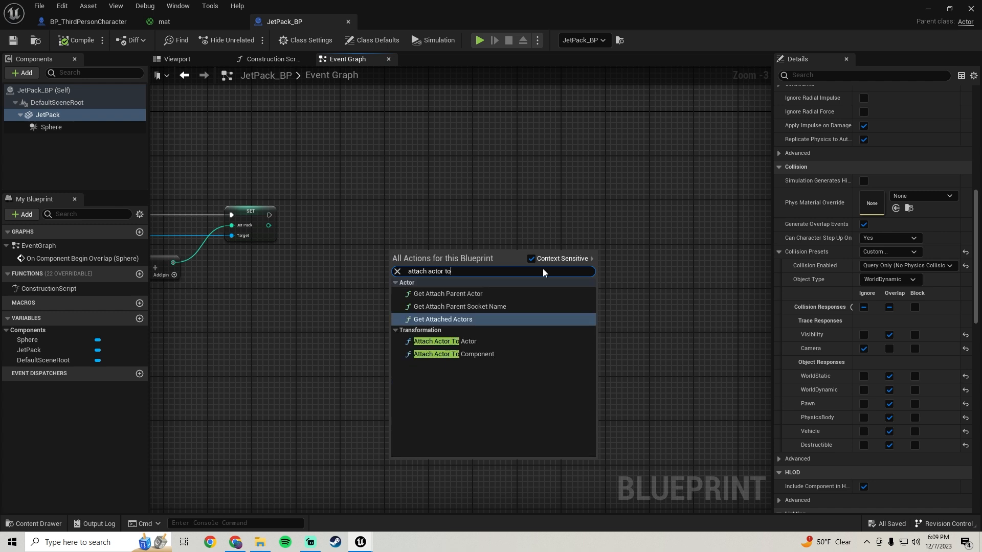
pyautogui.click(450, 354)
pyautogui.moveTo(447, 264); pyautogui.dragTo(560, 228)
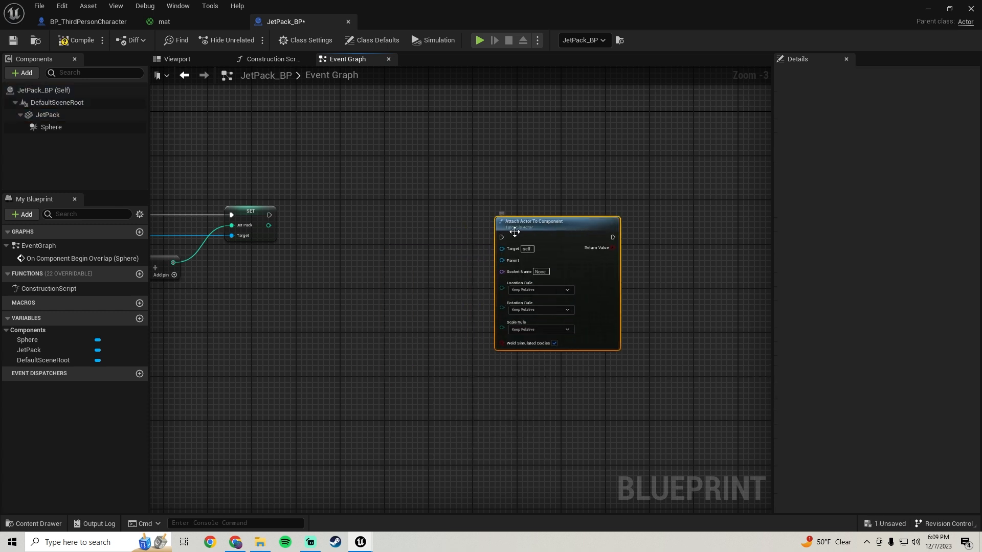
pyautogui.moveTo(286, 205); pyautogui.dragTo(272, 215)
pyautogui.moveTo(533, 221); pyautogui.dragTo(571, 213)
# Get the Mesh from the cast's As BP Third Person Character output and connect it to the attach node's Parent input.
pyautogui.moveTo(355, 287); pyautogui.dragTo(581, 256, button='right')
pyautogui.moveTo(238, 264); pyautogui.dragTo(351, 262, button='right')
pyautogui.moveTo(293, 203); pyautogui.dragTo(575, 358)
pyautogui.write('mesh')
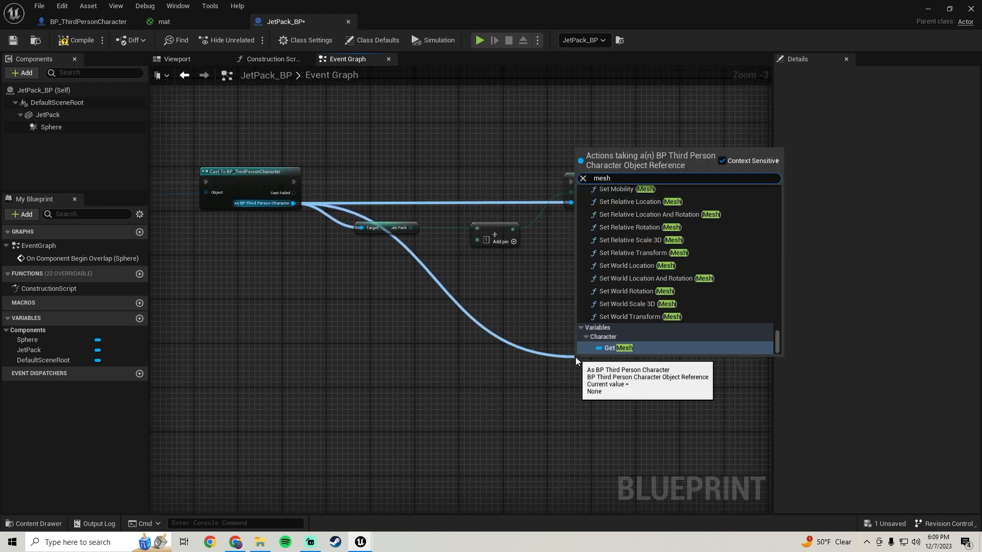
pyautogui.click(622, 349)
pyautogui.moveTo(665, 279); pyautogui.dragTo(465, 305, button='right')
pyautogui.moveTo(414, 383); pyautogui.dragTo(652, 232)
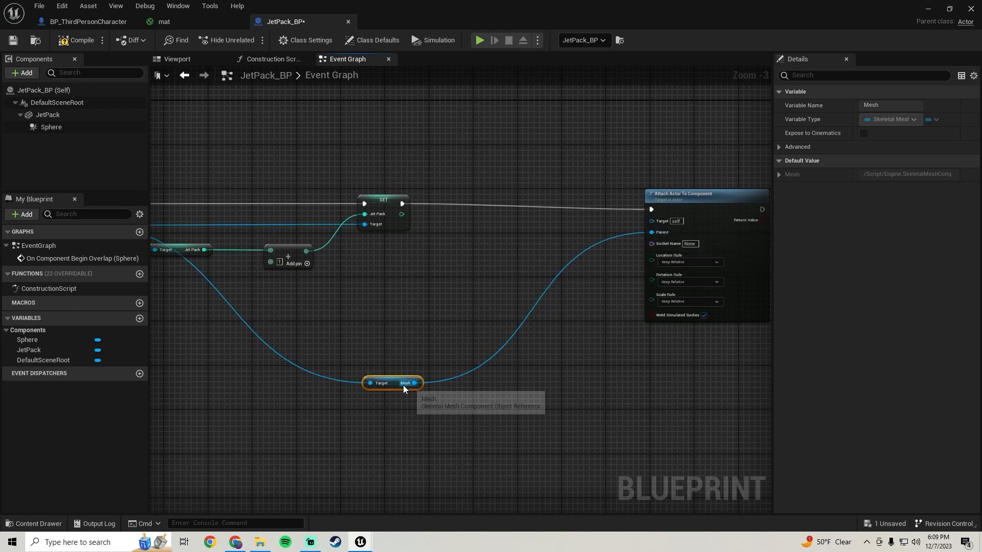
pyautogui.moveTo(396, 380); pyautogui.dragTo(421, 296)
# Save the JetPack_BP blueprint and close the mat material.
pyautogui.moveTo(681, 253); pyautogui.dragTo(558, 280, button='right')
pyautogui.scroll(2, 542, 265)
pyautogui.scroll(-2, 523, 255)
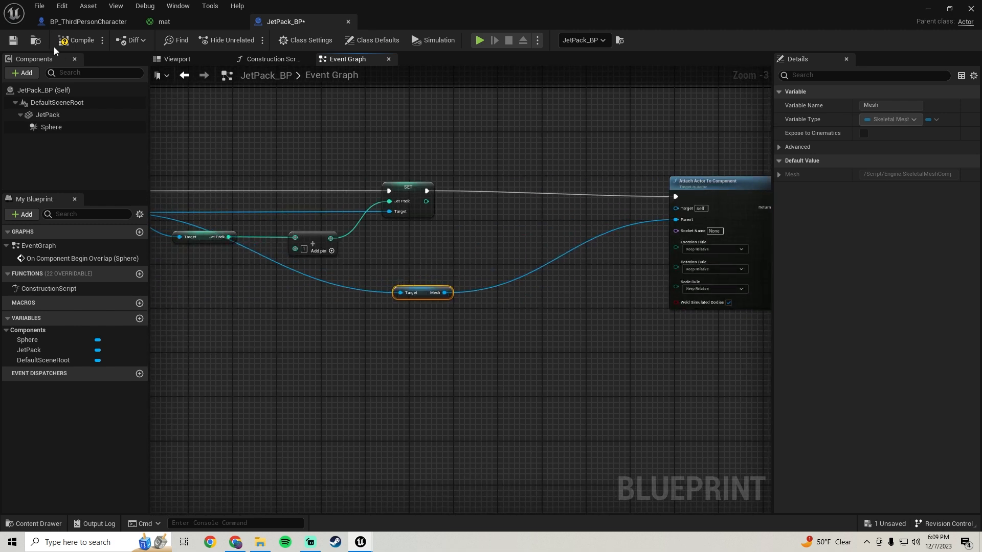
pyautogui.click(11, 41)
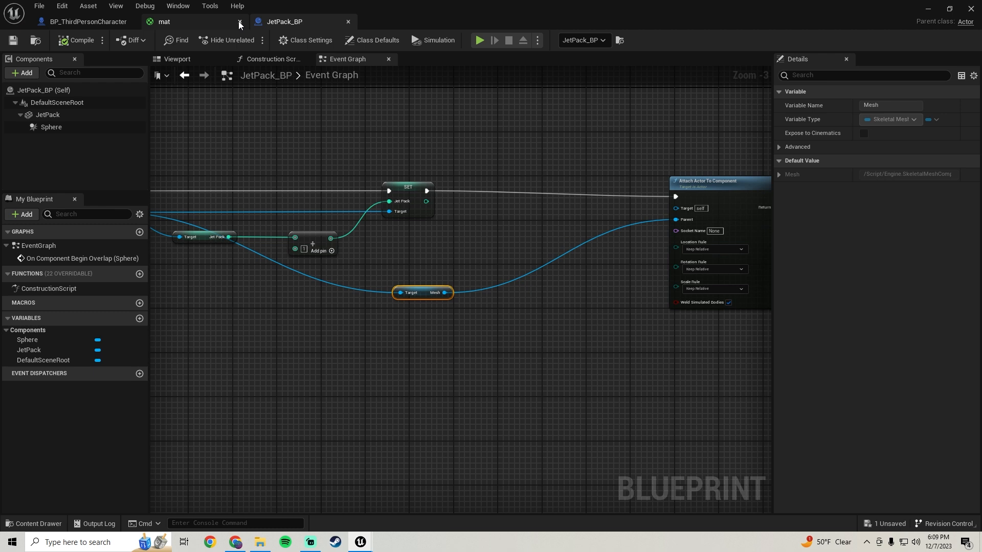
pyautogui.click(239, 21)
pyautogui.moveTo(486, 153); pyautogui.dragTo(404, 136, button='right')
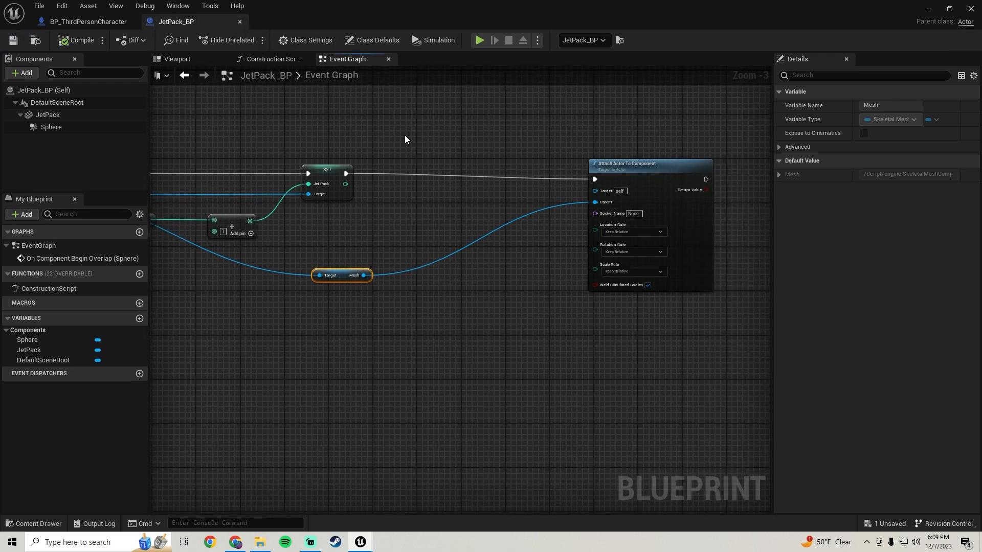
# Open the SK_Mannequin skeleton of the SKM_Quinn_Simple mesh used by BP_ThirdPersonCharacter and view the mannequin from the side.
pyautogui.click(80, 24)
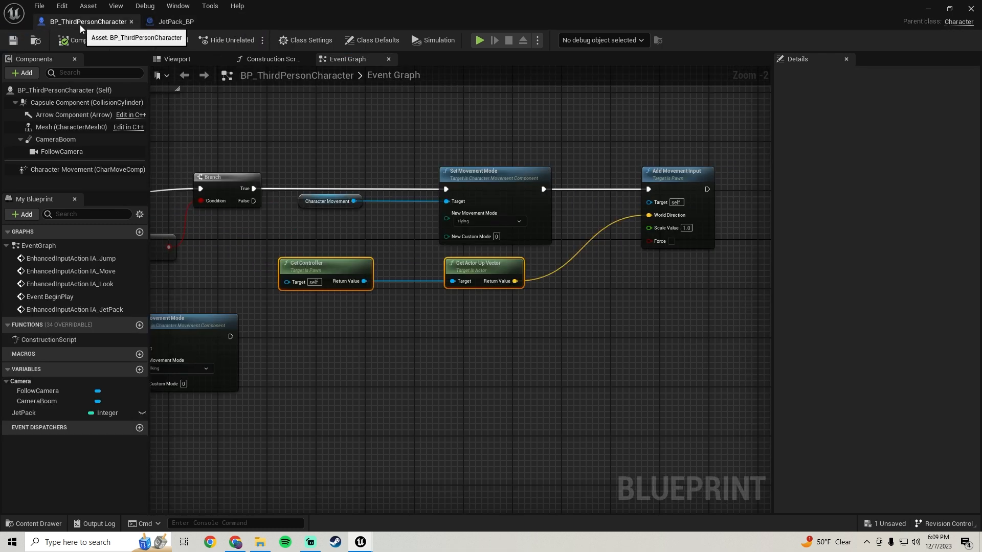
pyautogui.click(77, 129)
pyautogui.click(834, 75)
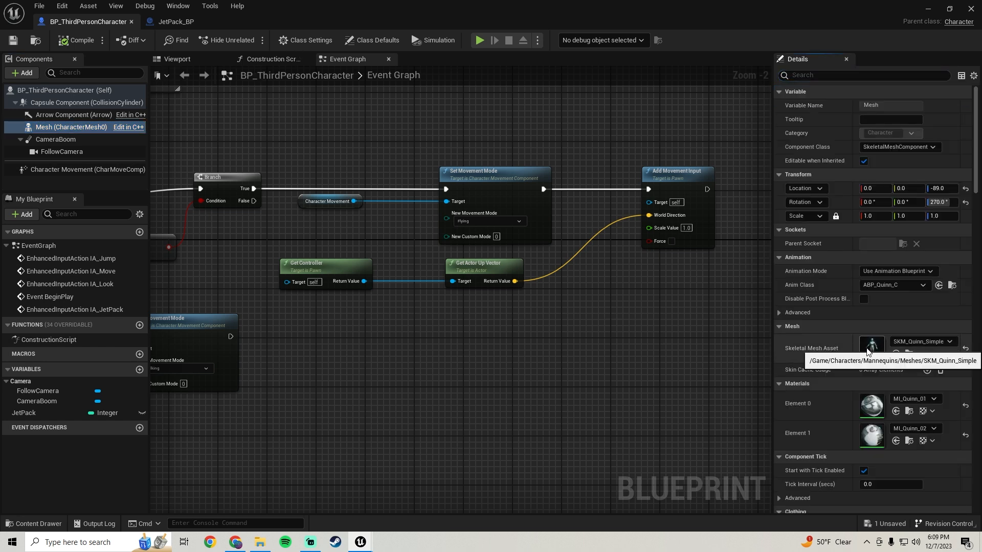
pyautogui.doubleClick(866, 348)
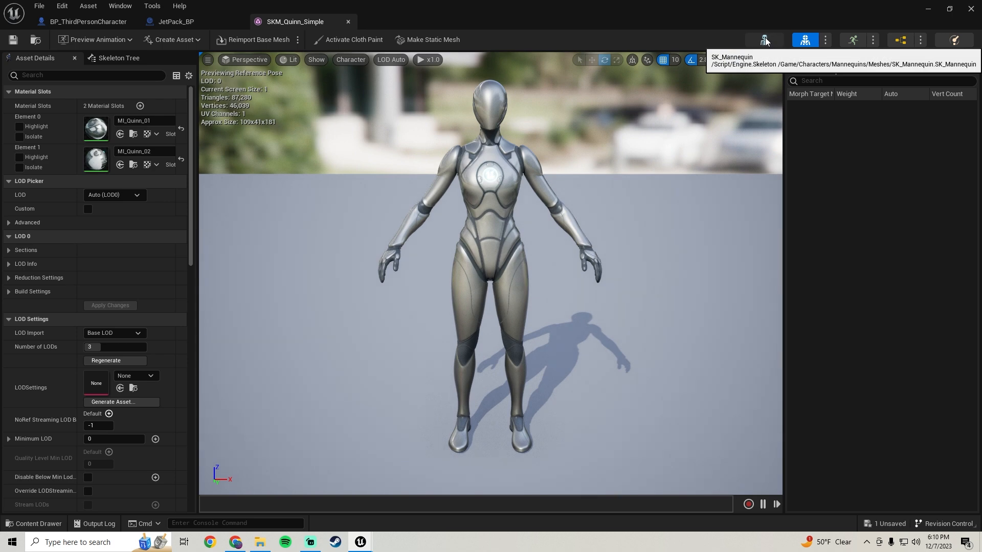
pyautogui.click(766, 41)
pyautogui.moveTo(491, 276); pyautogui.dragTo(379, 269, button='right')
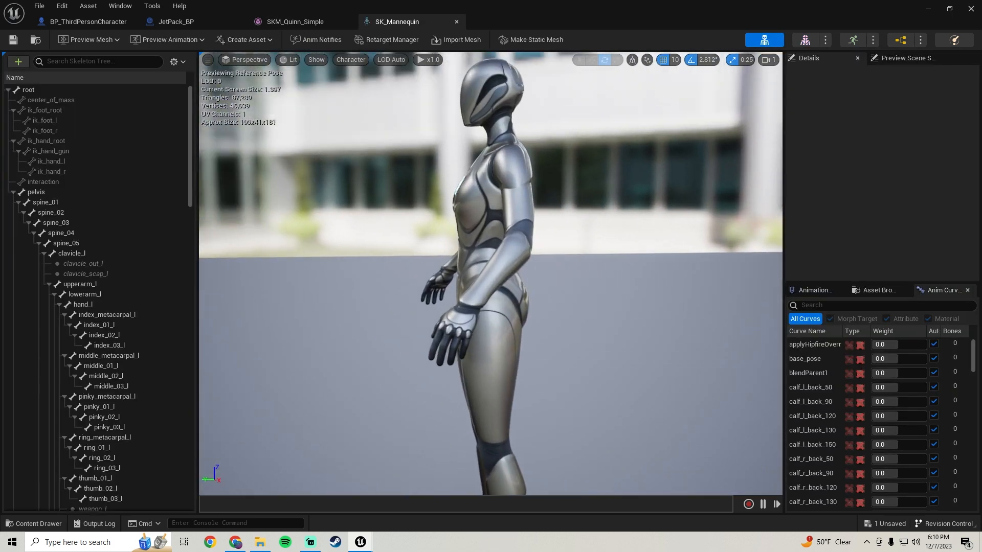
# Add a socket to the pelvis bone.
pyautogui.click(35, 193)
pyautogui.rightClick(42, 192)
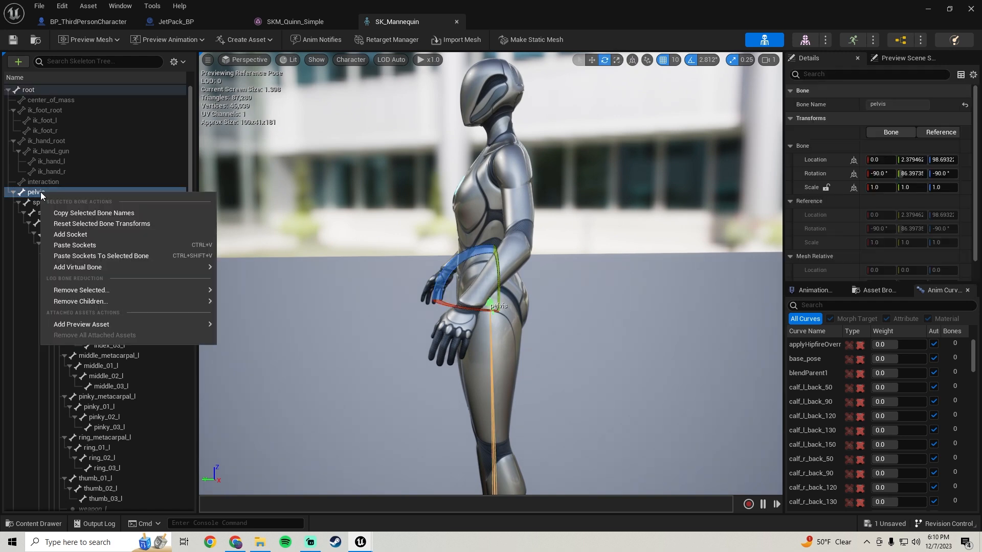
pyautogui.click(76, 236)
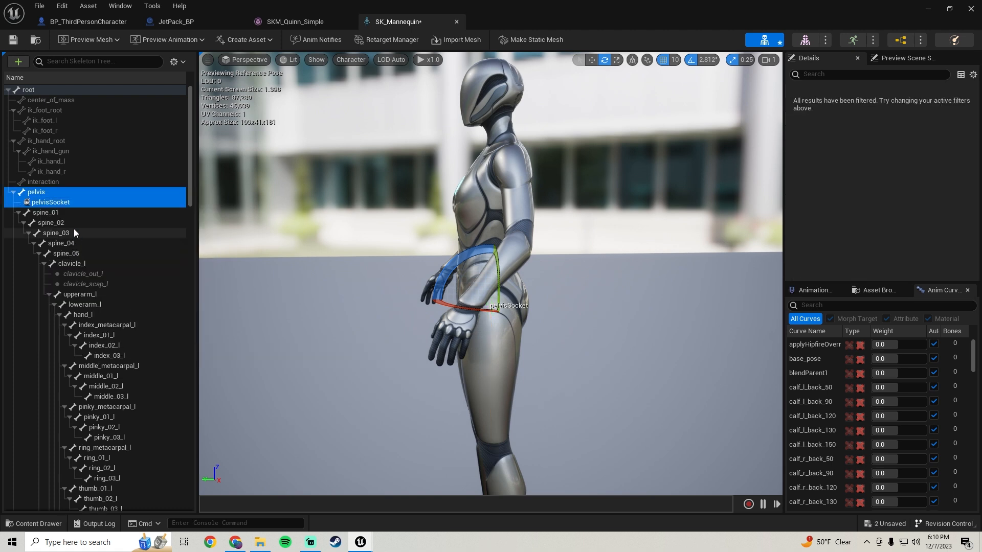
# Rename the pelvis socket to JetPackSocket and save the skeleton.
pyautogui.click(55, 203)
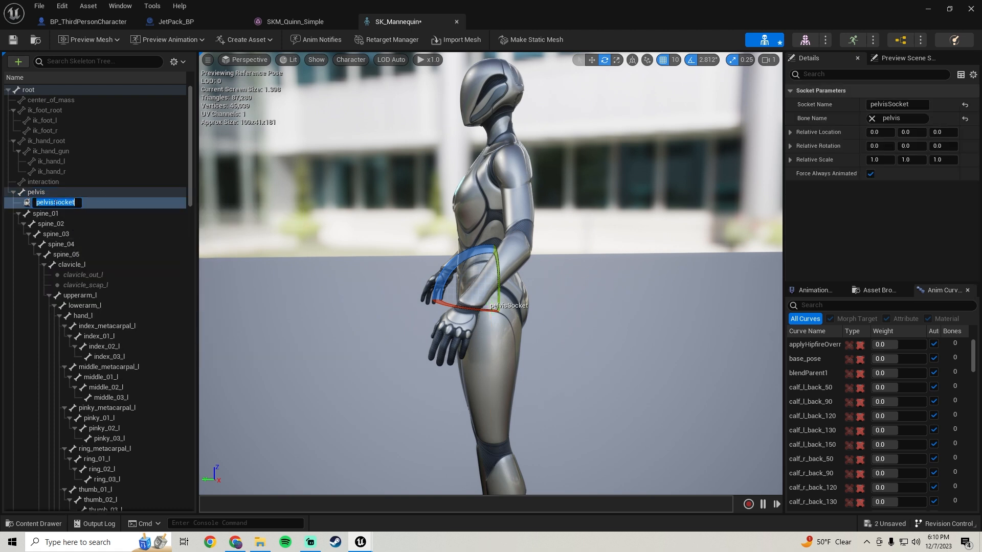
pyautogui.press('F2')
pyautogui.write('JetPAckSock')
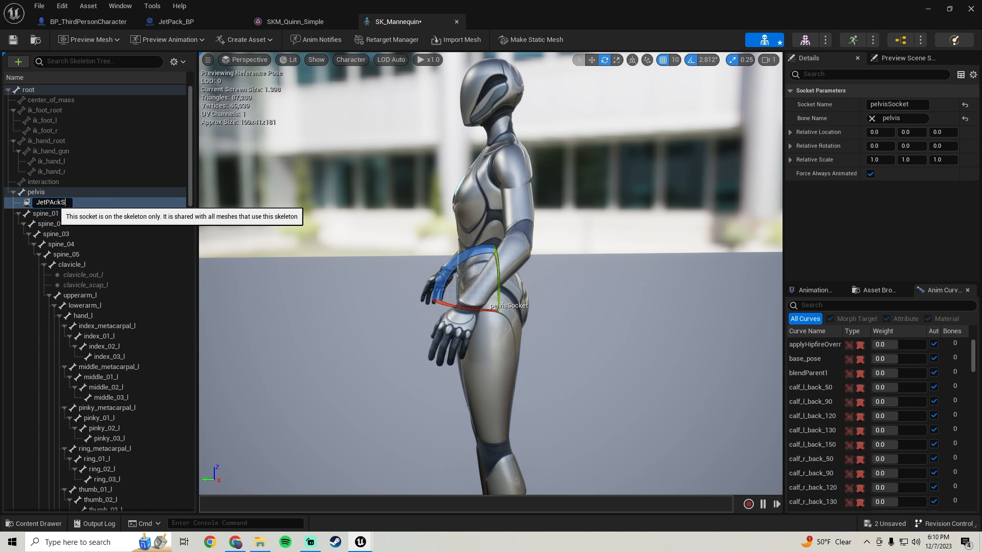
pyautogui.press('BackSpace')
pyautogui.press('BackSpace')
pyautogui.write('PackSocket')
pyautogui.press('Return')
pyautogui.click(14, 41)
# Set JetPackFlying1 as the skeleton's preview animation and activate the move gizmo for the socket.
pyautogui.moveTo(540, 233)
pyautogui.mouseDown(button='right')
pyautogui.moveTo(550, 250)
pyautogui.moveTo(529, 221)
pyautogui.mouseUp(button='right')
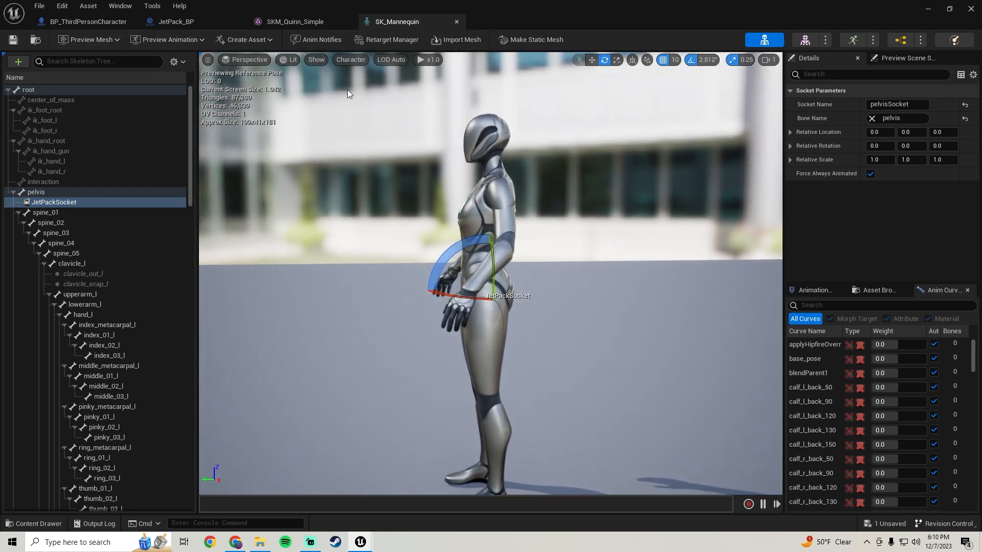
pyautogui.click(168, 40)
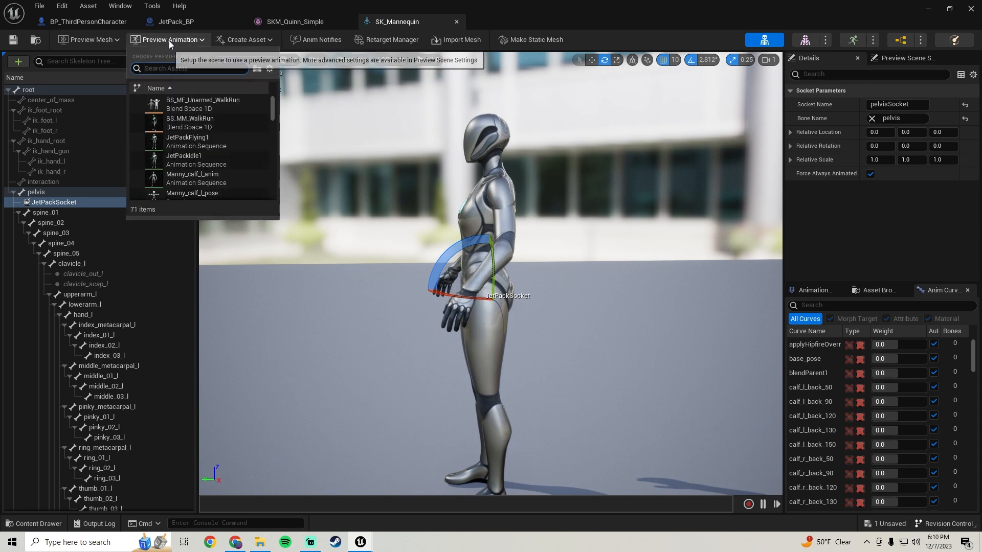
pyautogui.click(188, 142)
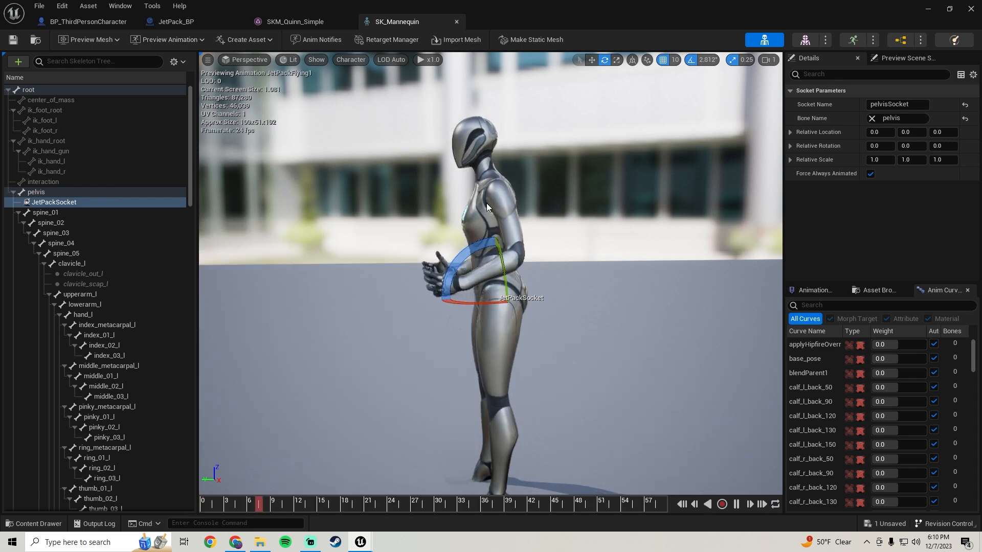
pyautogui.press('w')
pyautogui.moveTo(488, 208)
pyautogui.mouseDown(button='right')
pyautogui.moveTo(450, 225)
pyautogui.moveTo(488, 209)
pyautogui.mouseUp(button='right')
pyautogui.press('r')
pyautogui.press('w')
pyautogui.scroll(-3, 514, 218)
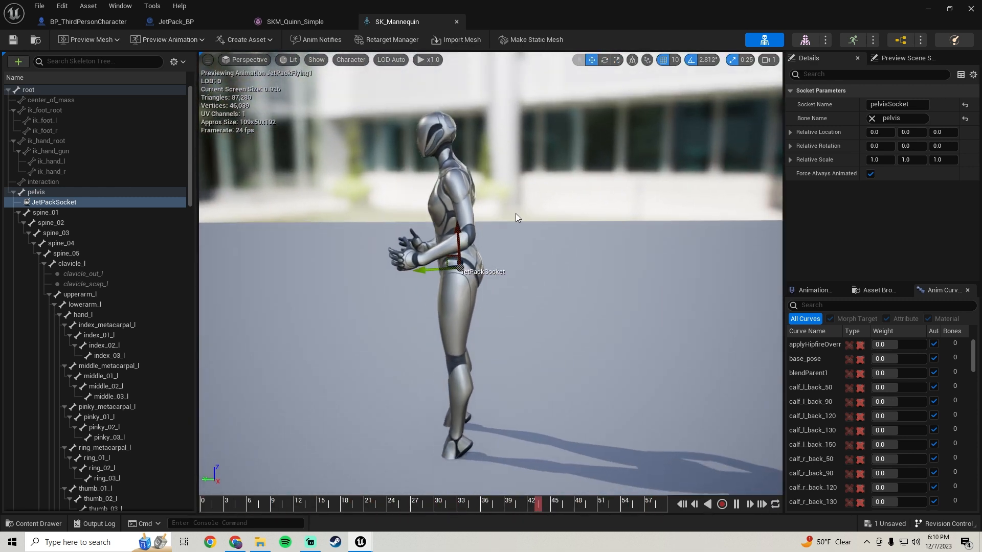
# Add the imported jetpack static mesh as a preview asset on JetPackSocket.
pyautogui.click(70, 202)
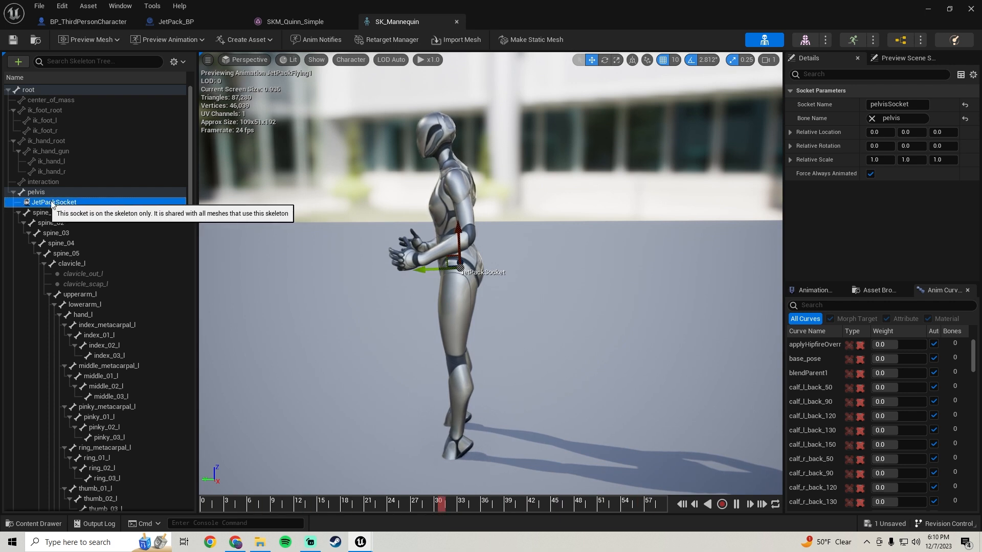
pyautogui.rightClick(57, 204)
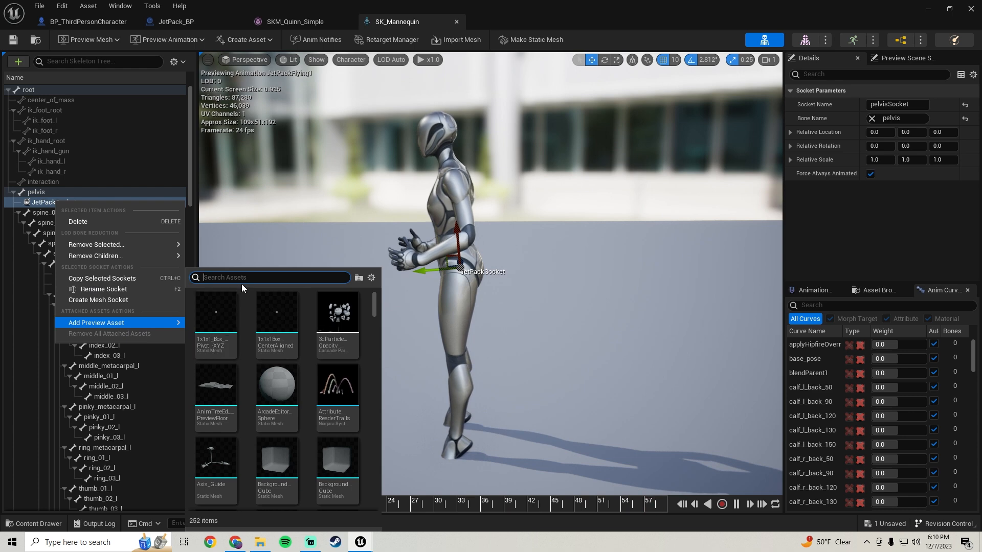
pyautogui.write('jetp')
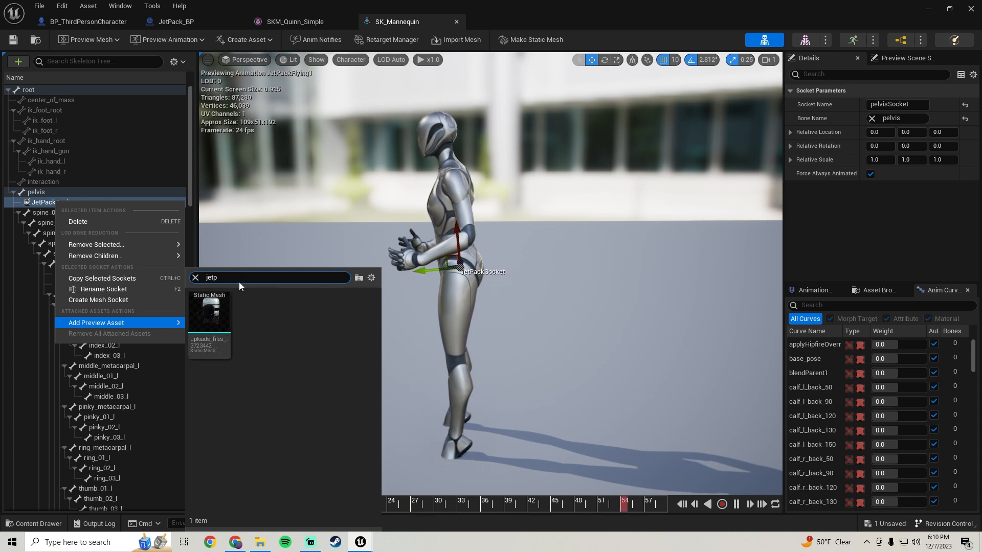
pyautogui.click(215, 348)
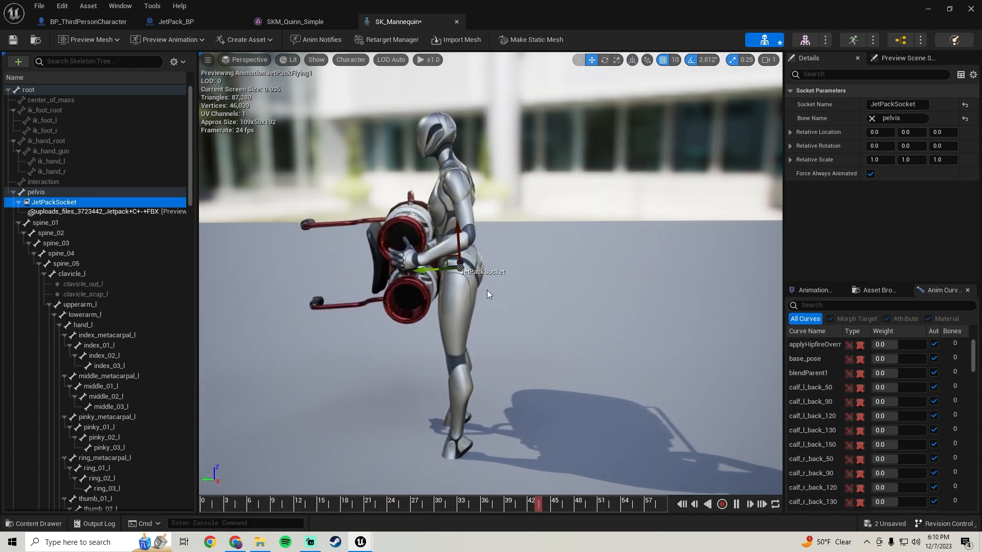
# Move JetPackSocket behind the character's pelvis, to a relative Y location of about -49.
pyautogui.moveTo(416, 272); pyautogui.dragTo(509, 268)
pyautogui.press('d')
pyautogui.moveTo(606, 220); pyautogui.dragTo(476, 223, button='right')
# Rotate JetPackSocket to about -88°, -90°, 88° so the jetpack stands upright against the character's back.
pyautogui.press('e')
pyautogui.moveTo(522, 232); pyautogui.dragTo(484, 236)
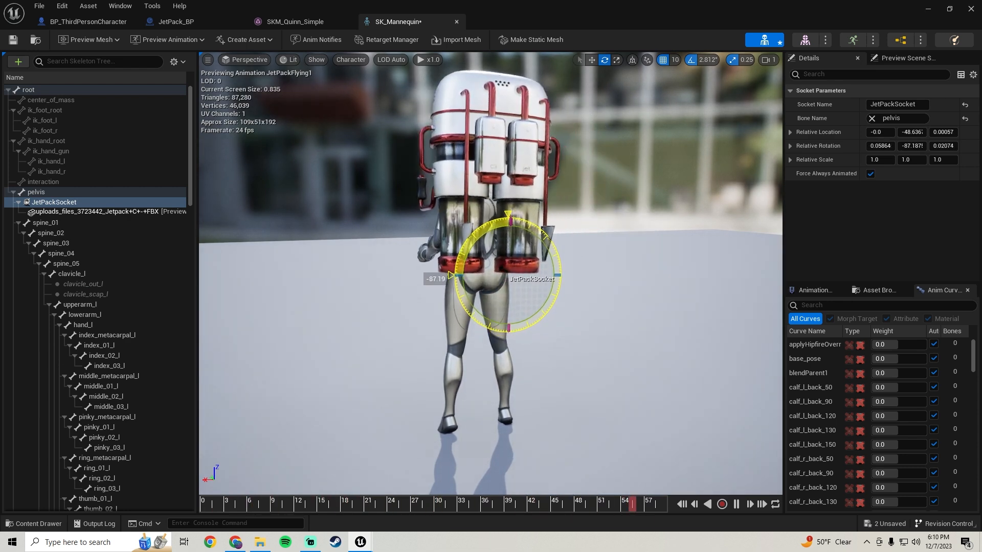
pyautogui.press('a')
pyautogui.moveTo(491, 276); pyautogui.dragTo(593, 277, button='right')
pyautogui.press('s')
pyautogui.press('w')
pyautogui.press('s')
pyautogui.moveTo(417, 255); pyautogui.dragTo(388, 251, button='right')
pyautogui.press('w')
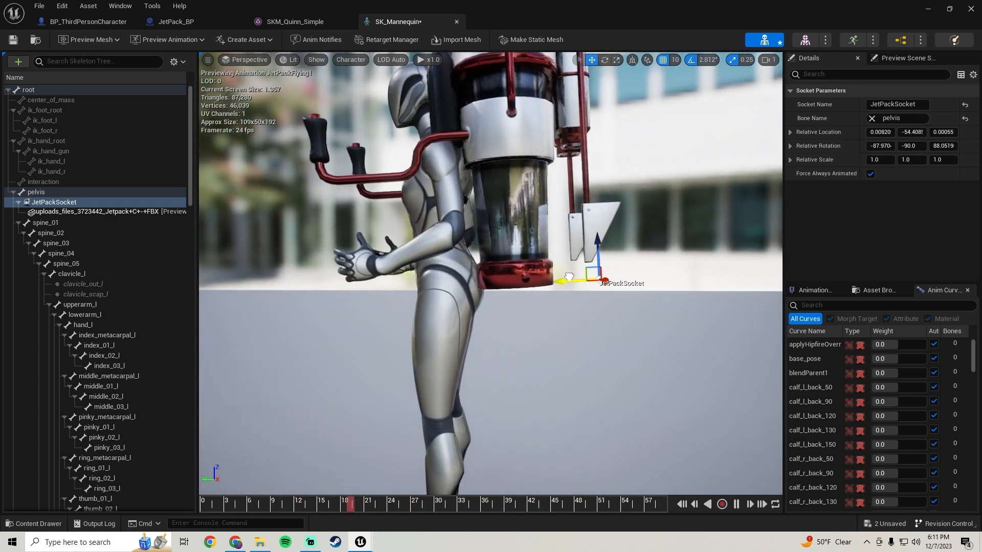
# Fit the jetpack to the back and hands by moving JetPackSocket to about -38, -64, 0, and save the skeleton.
pyautogui.moveTo(616, 250); pyautogui.dragTo(617, 352)
pyautogui.press('a')
pyautogui.moveTo(583, 388); pyautogui.dragTo(604, 380, button='right')
pyautogui.press('s')
pyautogui.press('d')
pyautogui.press('w')
pyautogui.moveTo(591, 401); pyautogui.dragTo(601, 401)
pyautogui.moveTo(601, 401); pyautogui.dragTo(513, 416, button='right')
pyautogui.press('a')
pyautogui.press('d')
pyautogui.press('w')
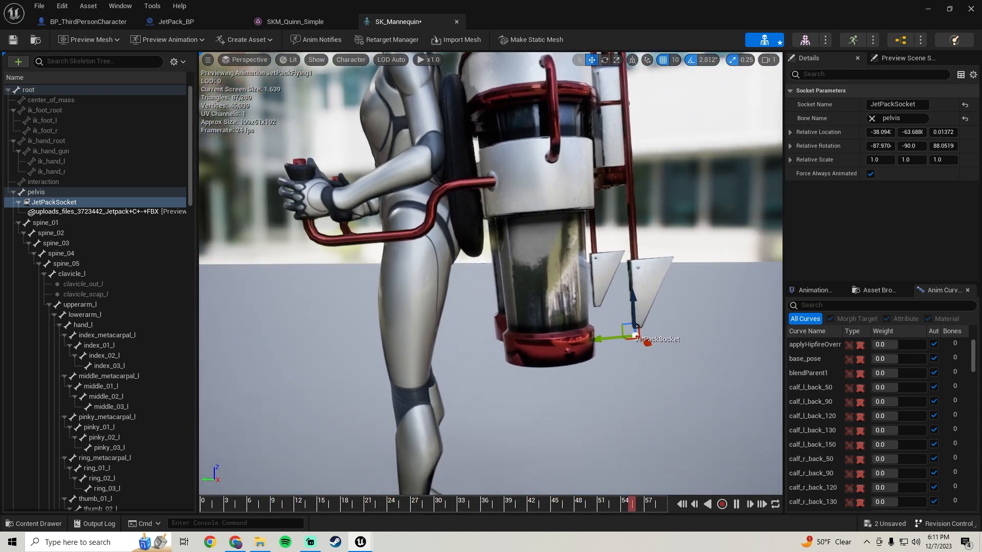
pyautogui.press('s')
pyautogui.press('w')
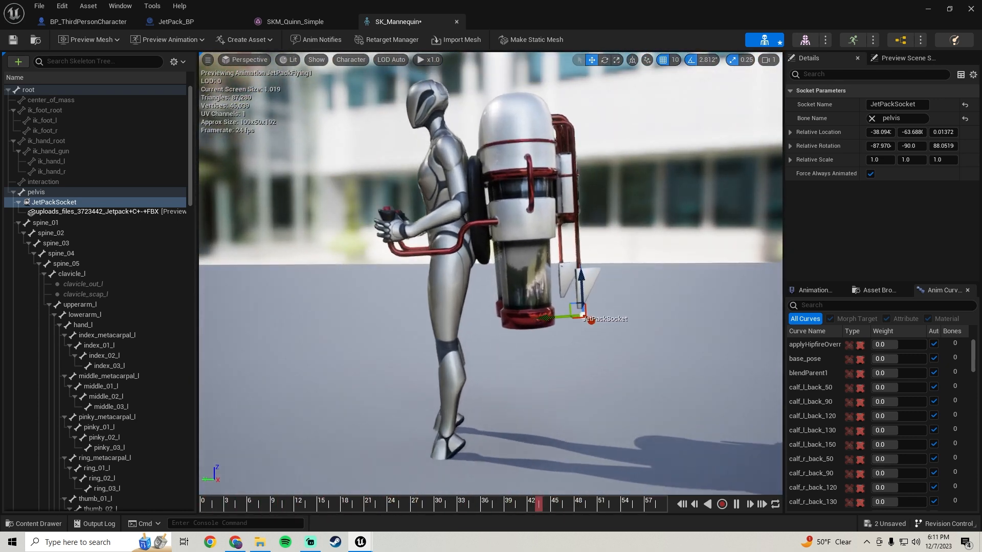
pyautogui.moveTo(567, 356); pyautogui.dragTo(563, 351, button='right')
pyautogui.moveTo(517, 268); pyautogui.dragTo(486, 246, button='right')
pyautogui.press('a')
pyautogui.press('d')
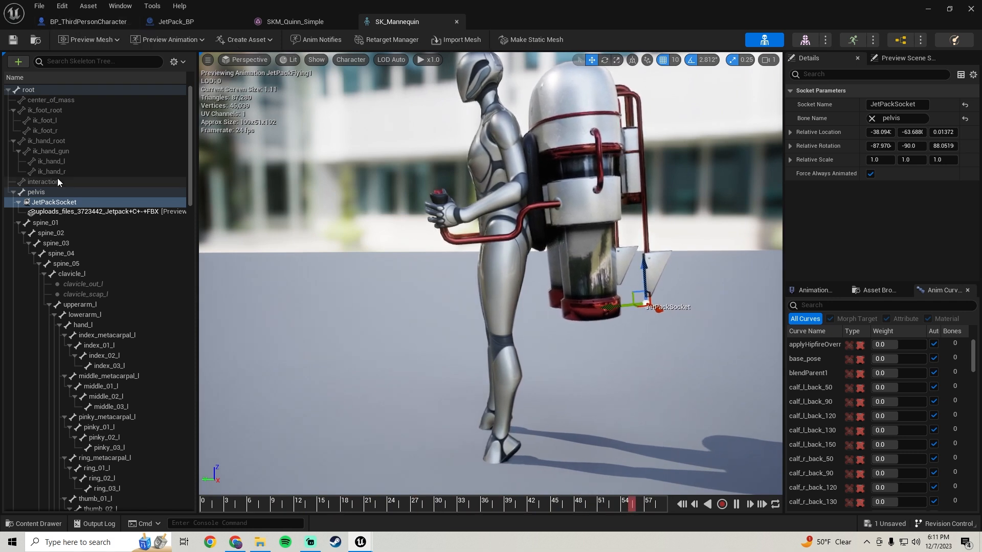
# Copy the JetPackSocket name from the skeleton and set it as the Socket Name of JetPack_BP's Attach Actor To Component node.
pyautogui.click(57, 203)
pyautogui.click(58, 204)
pyautogui.hotkey('ctrl', 'c')
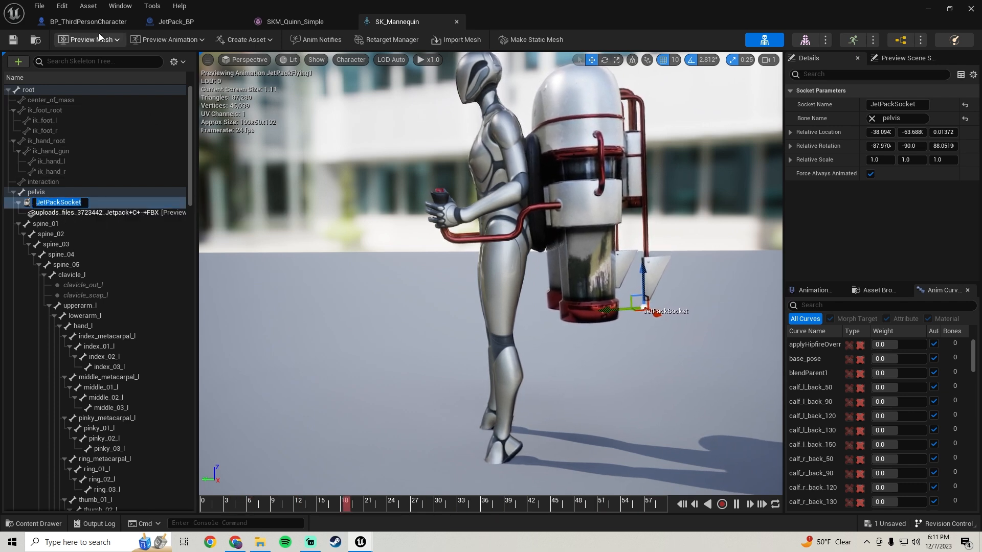
pyautogui.click(166, 23)
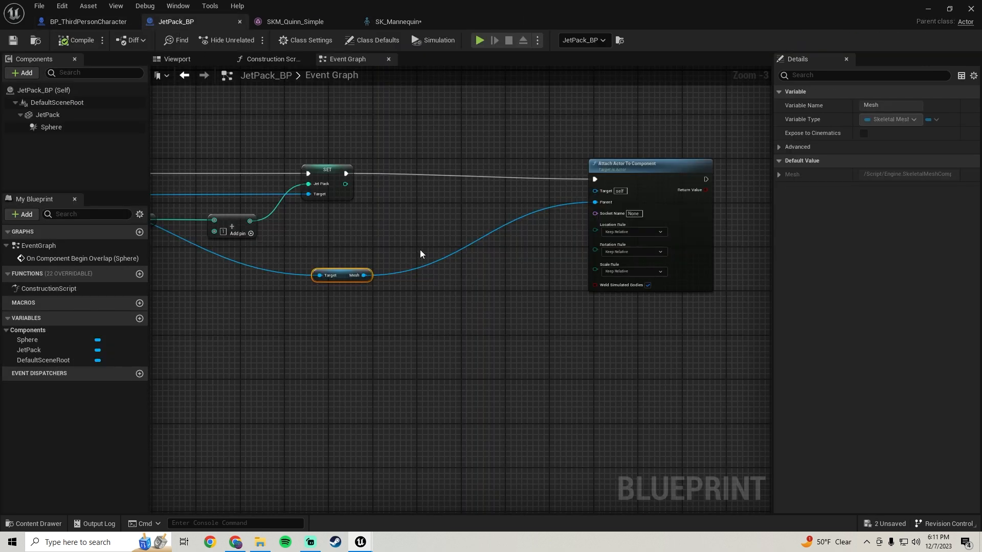
pyautogui.scroll(2, 425, 241)
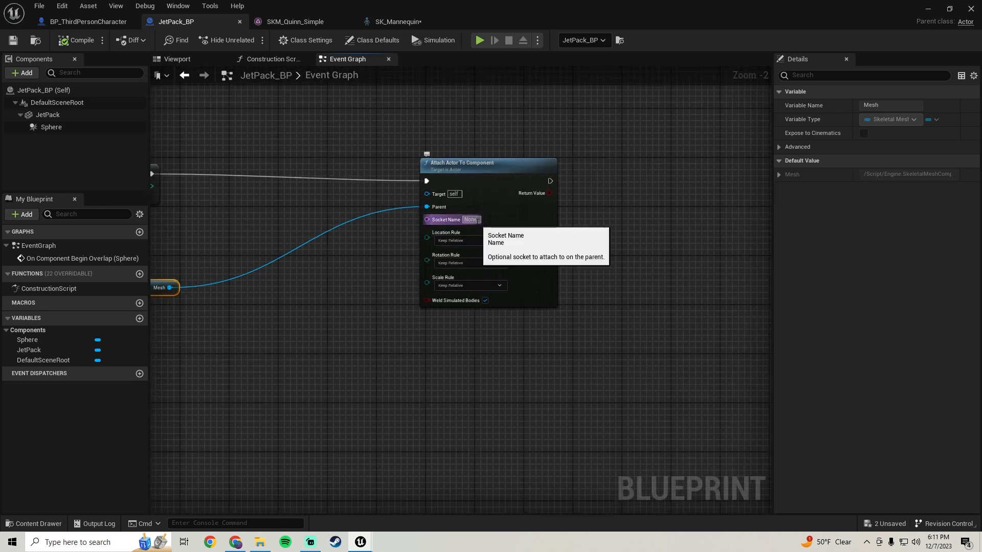
pyautogui.click(405, 22)
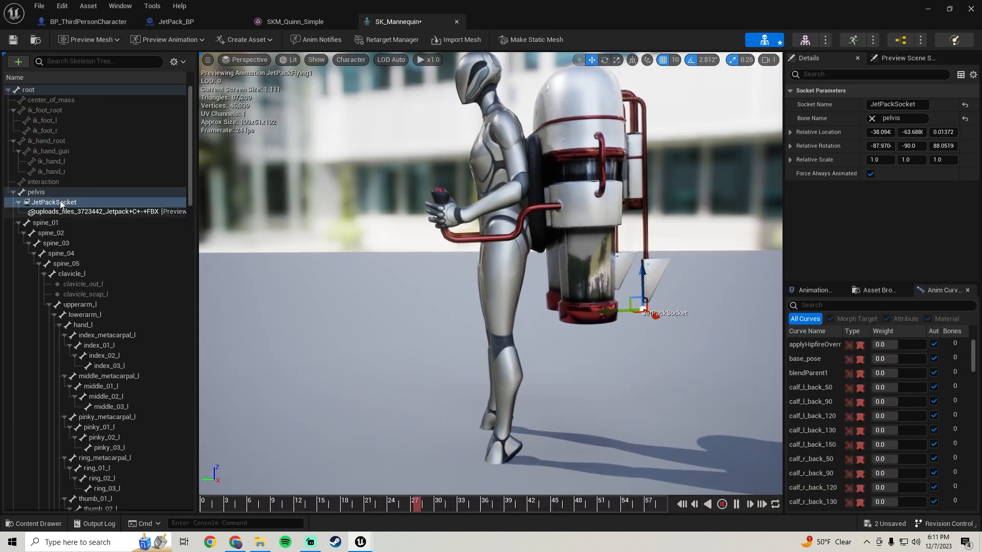
pyautogui.click(287, 21)
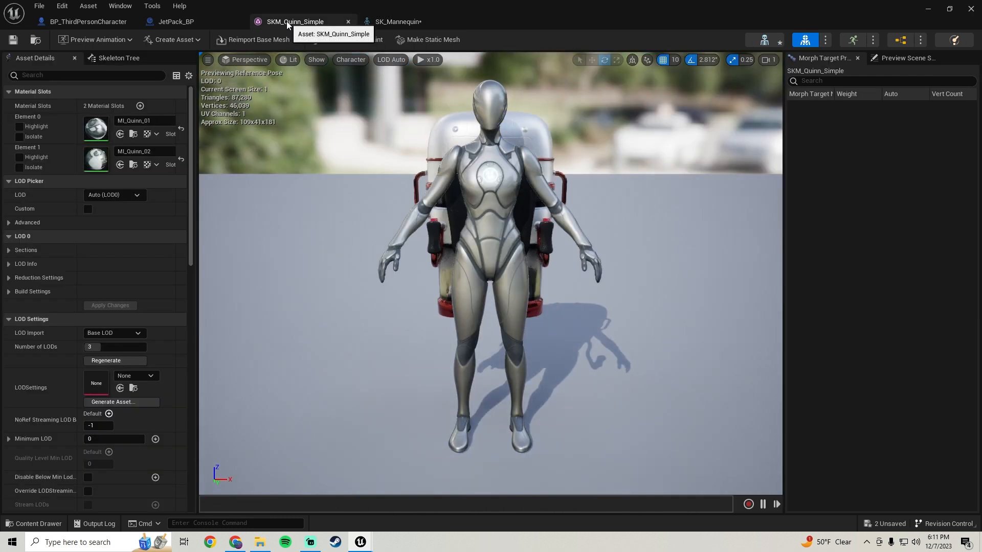
pyautogui.click(93, 24)
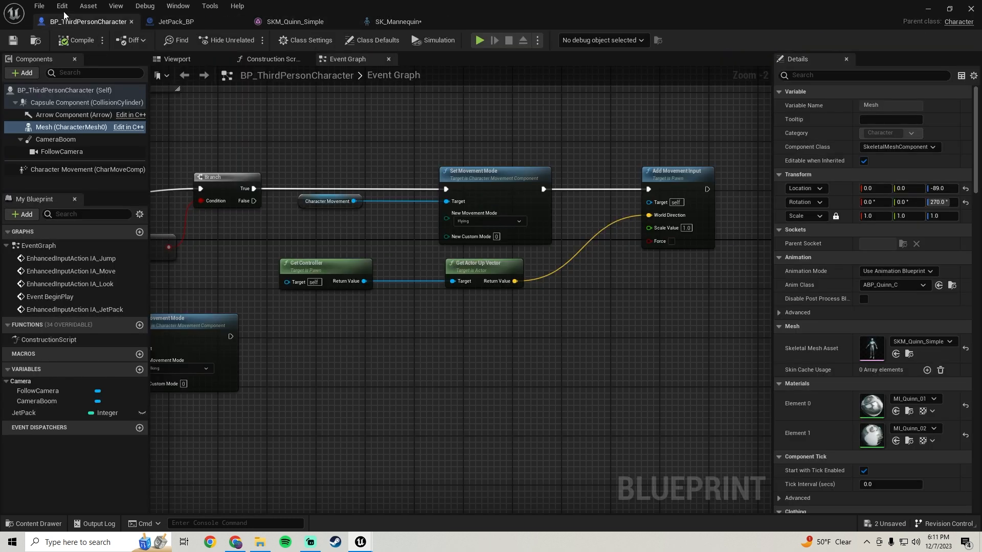
pyautogui.click(184, 22)
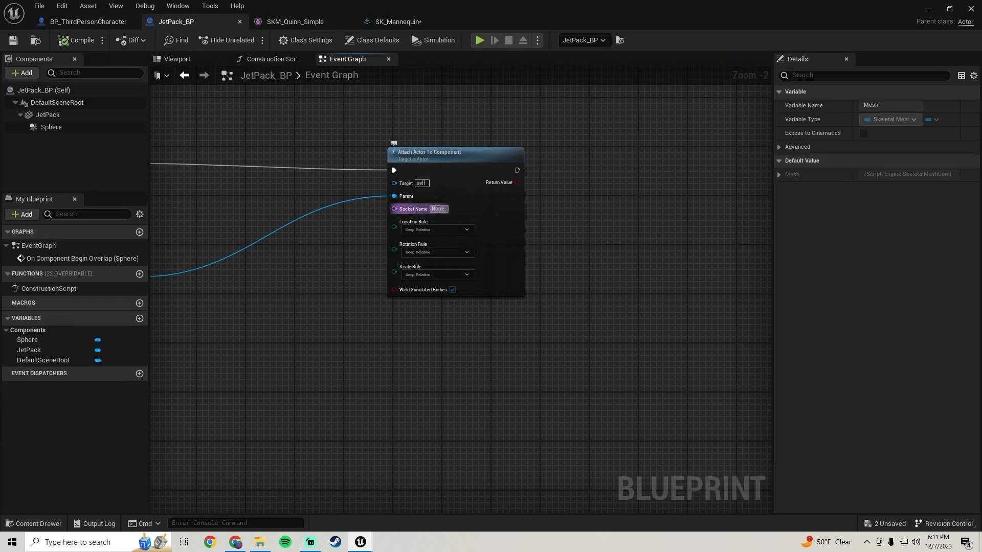
pyautogui.hotkey('ctrl', 'v')
pyautogui.press('Return')
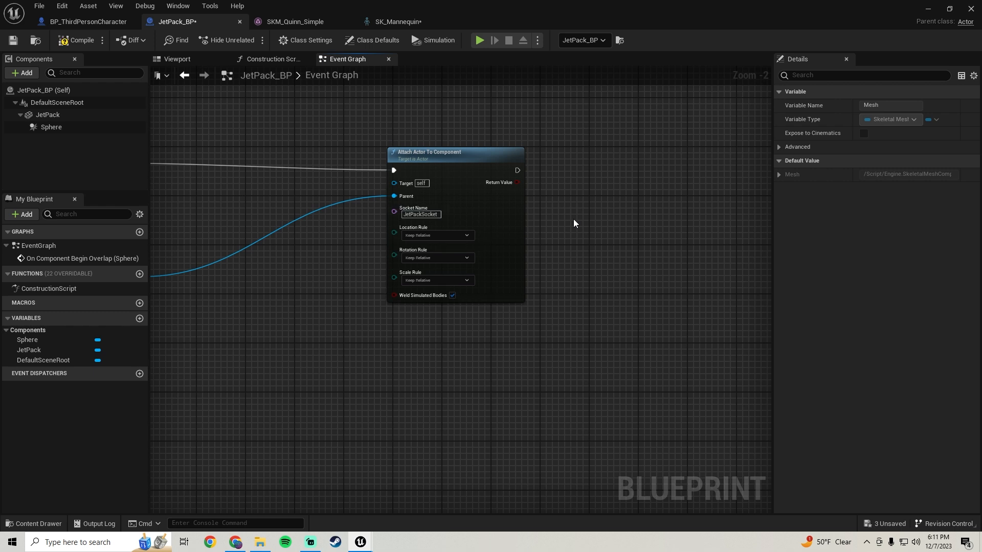
# Align the Attach Actor To Component node with the Set node and set its location, rotation and scale rules to Snap to Target.
pyautogui.moveTo(342, 263); pyautogui.dragTo(527, 285, button='right')
pyautogui.moveTo(596, 193); pyautogui.dragTo(583, 187)
pyautogui.moveTo(436, 310); pyautogui.dragTo(369, 300, button='right')
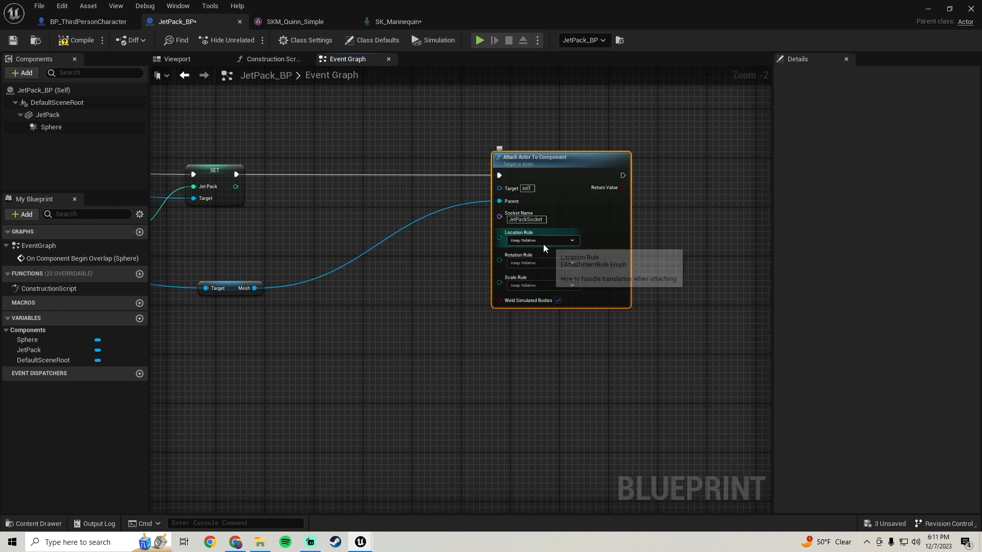
pyautogui.click(543, 242)
pyautogui.click(522, 261)
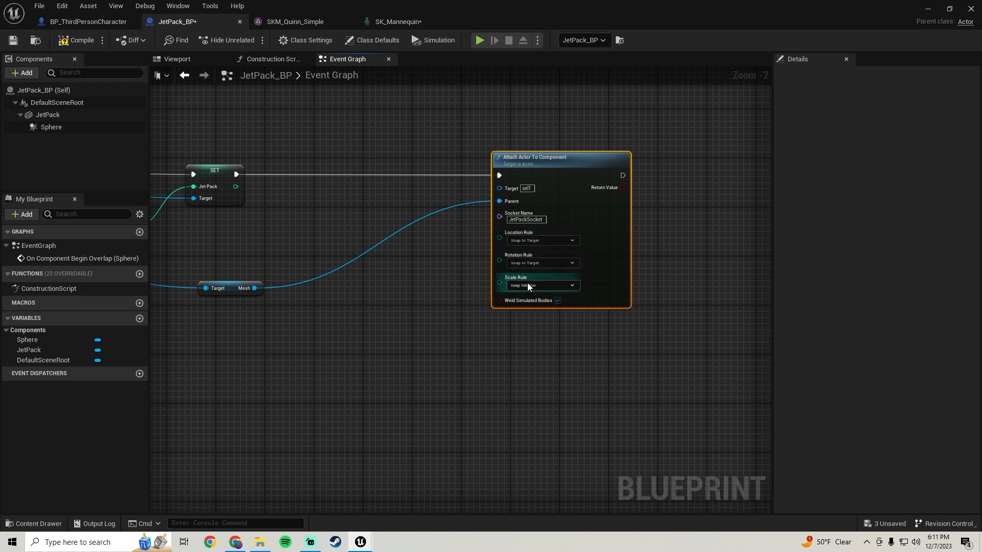
pyautogui.click(528, 286)
pyautogui.click(527, 308)
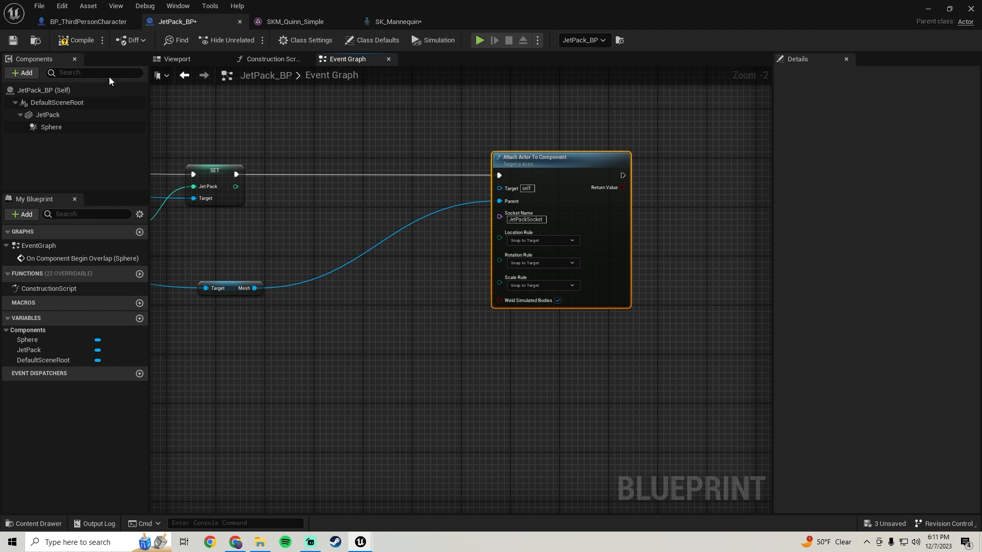
# Play the level full screen and run the character into the jetpack to pick it up.
pyautogui.click(927, 11)
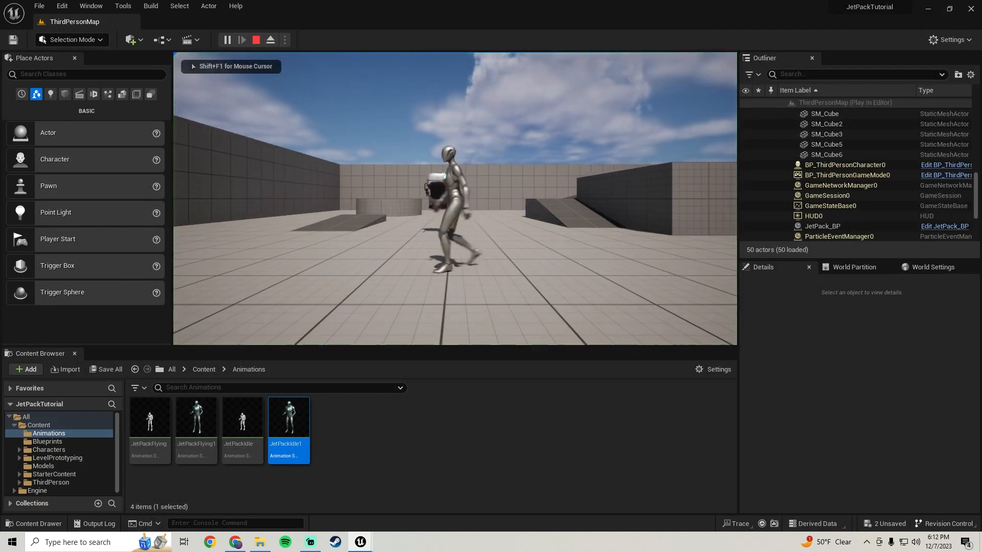
pyautogui.hotkey('shift', 'F1')
pyautogui.press('F11')
pyautogui.press('w')
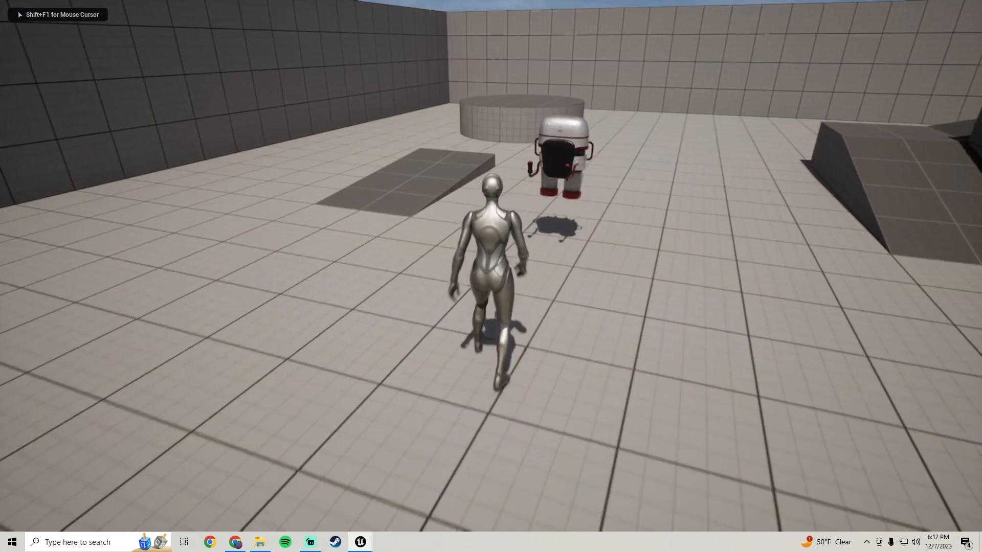
pyautogui.press('d')
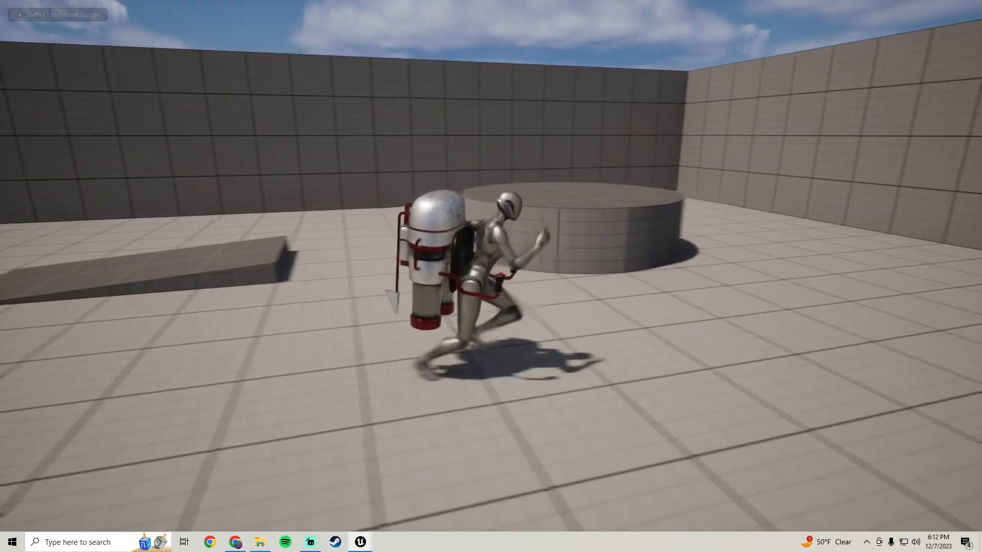
# Run the character around the level in all directions to check the attached jetpack, and end the play session.
pyautogui.press('a')
pyautogui.press('w')
pyautogui.press('d')
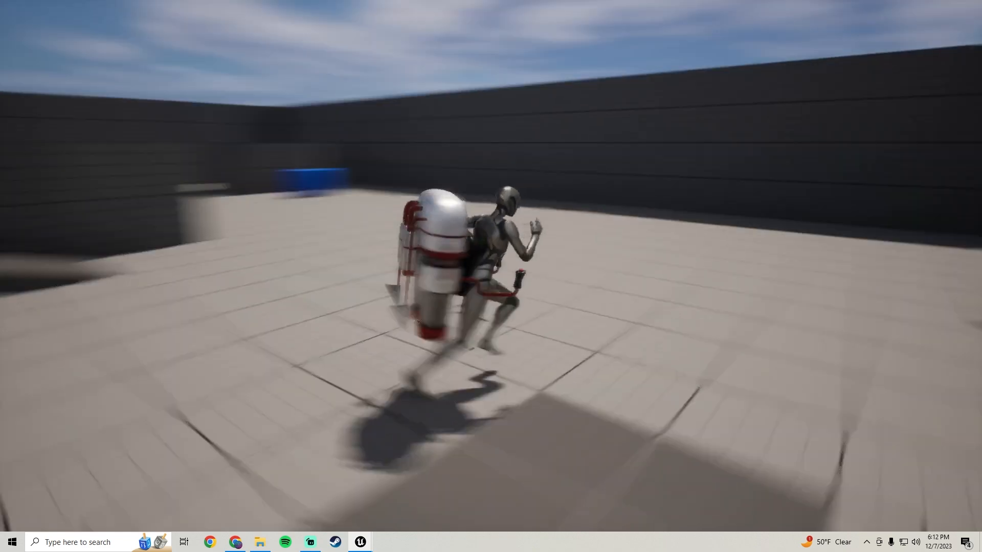
pyautogui.press('w')
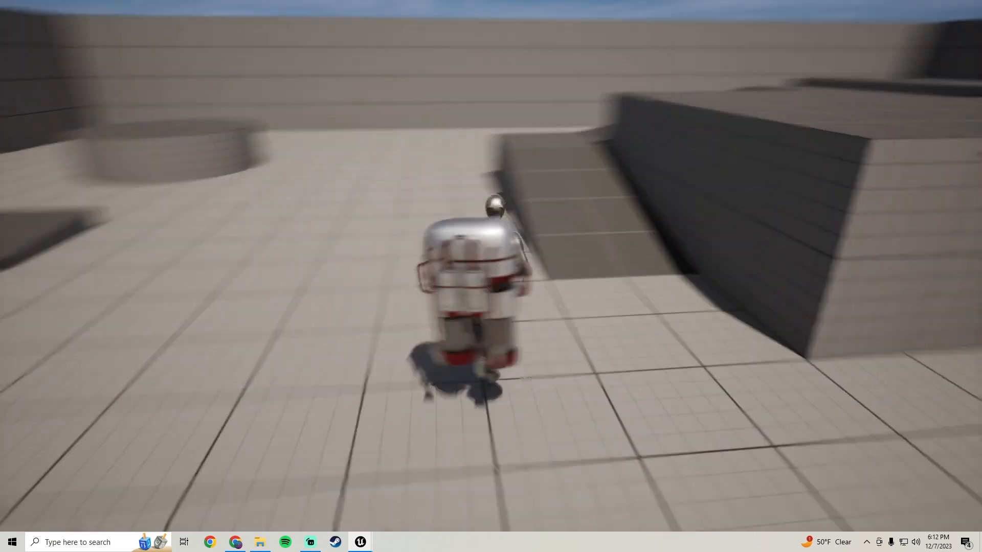
pyautogui.press('d')
pyautogui.press('s')
pyautogui.press('w')
pyautogui.press('a')
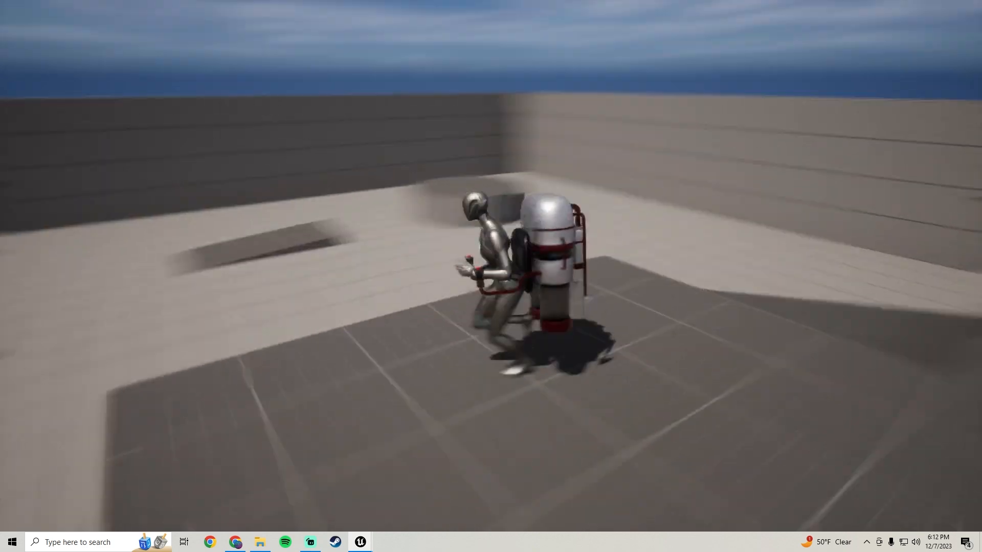
pyautogui.press('w')
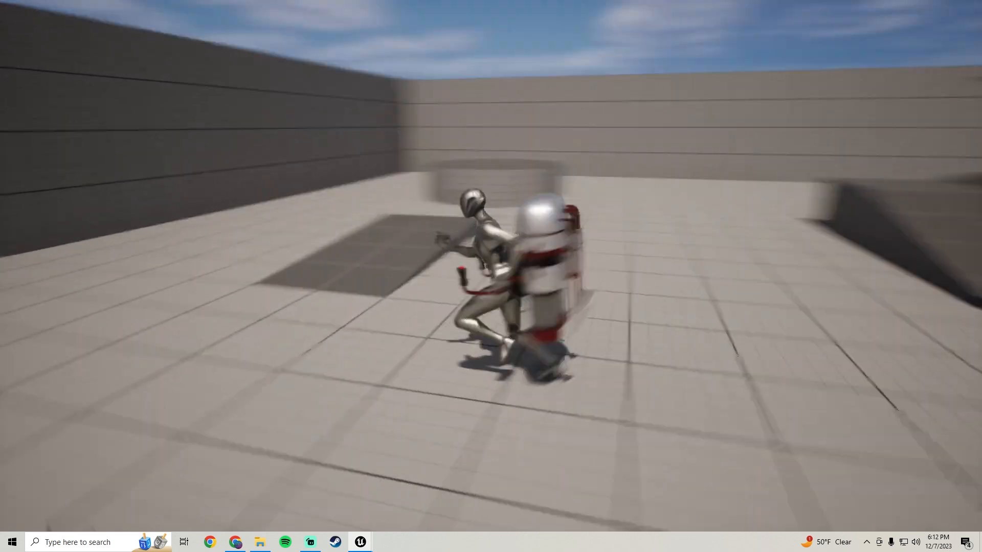
pyautogui.press('s')
pyautogui.press('d')
pyautogui.press('s')
pyautogui.press('a')
pyautogui.press('w')
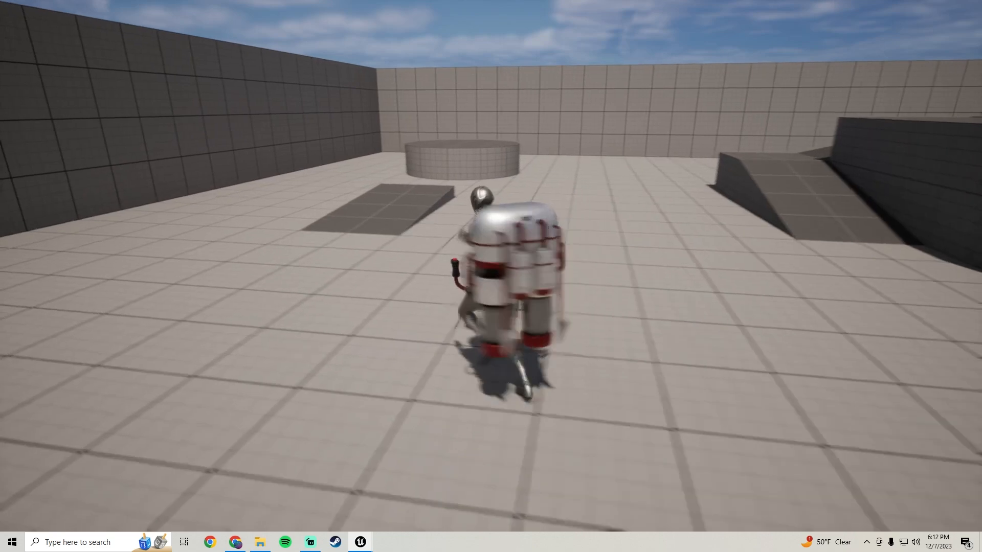
pyautogui.press('d')
pyautogui.press('s')
pyautogui.press('w')
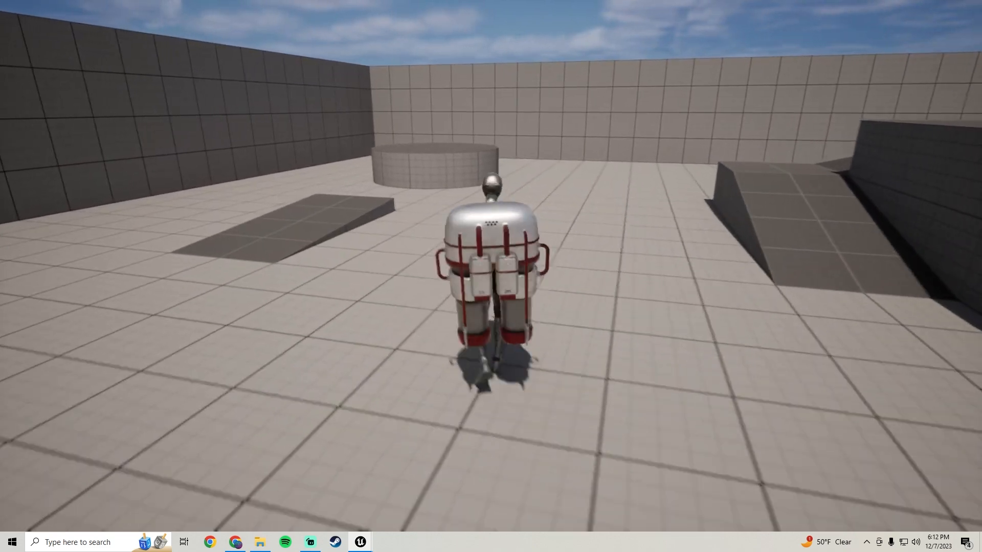
pyautogui.press('d')
pyautogui.press('s')
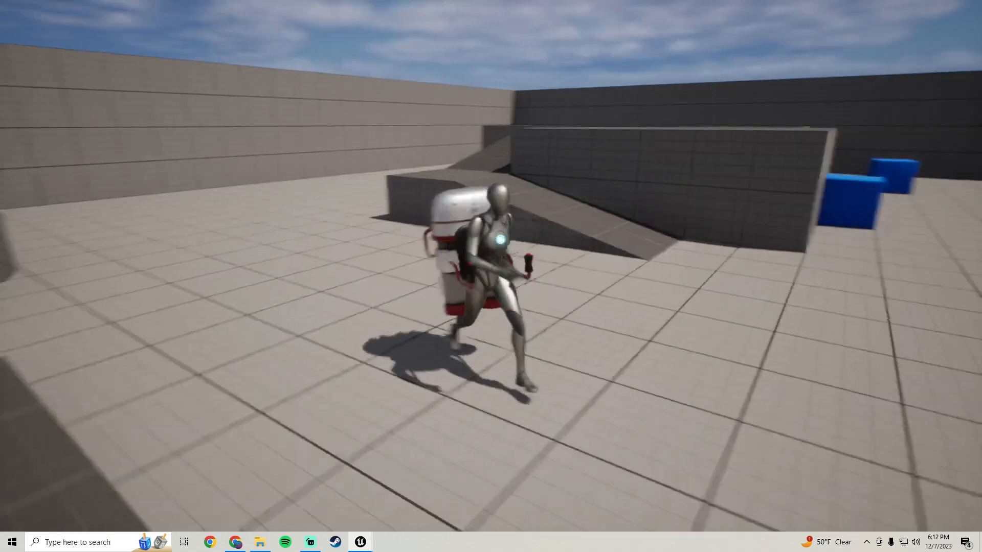
pyautogui.press('d')
pyautogui.press('Escape')
pyautogui.press('F11')
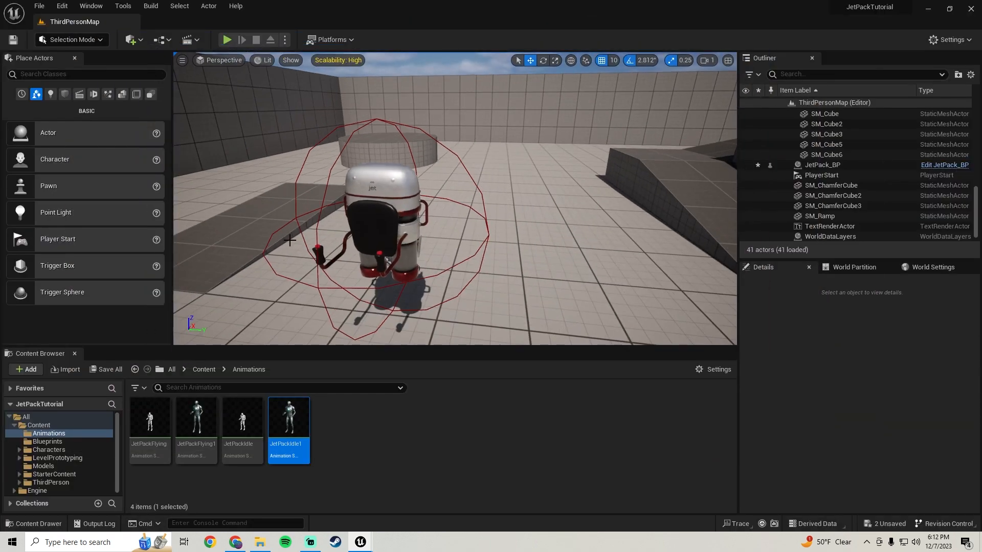
# Save the modified JetPack_BP and SK_Mannequin assets.
pyautogui.press('s')
pyautogui.moveTo(455, 199)
pyautogui.mouseDown(button='right')
pyautogui.moveTo(358, 194)
pyautogui.moveTo(410, 225)
pyautogui.moveTo(455, 194)
pyautogui.mouseUp(button='right')
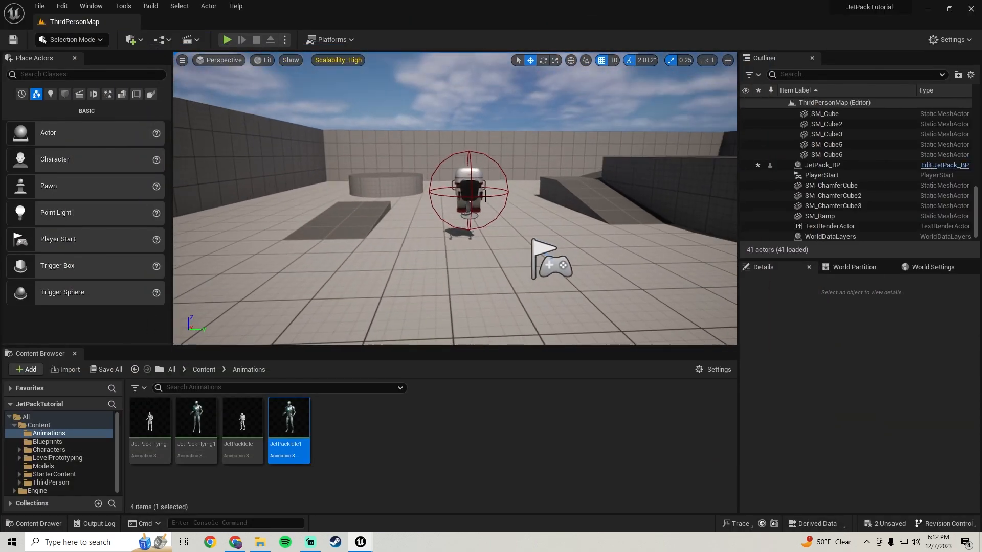
pyautogui.click(109, 369)
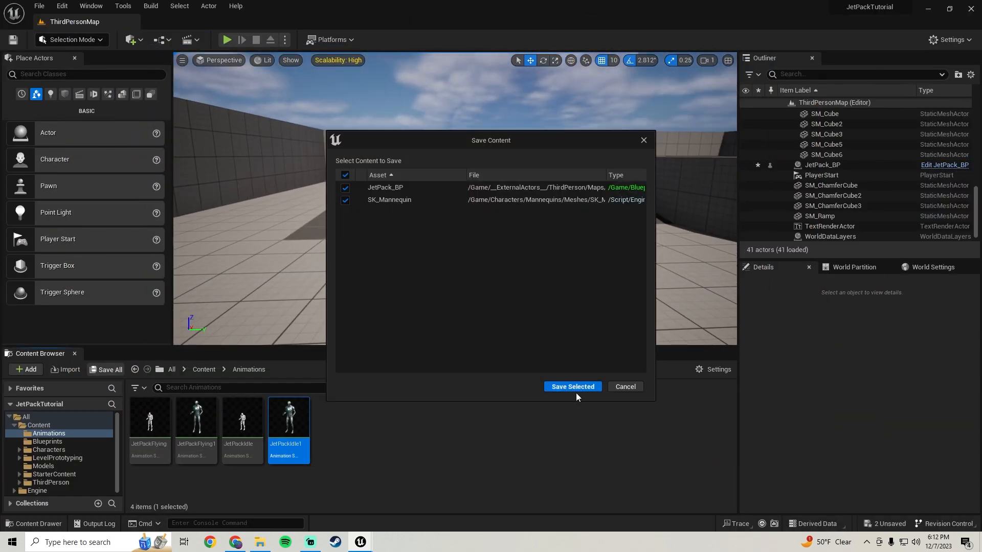
pyautogui.click(575, 391)
# Add a Boolean variable named UsingJetPack? to BP_ThirdPersonCharacter and compile the blueprint.
pyautogui.moveTo(365, 547)
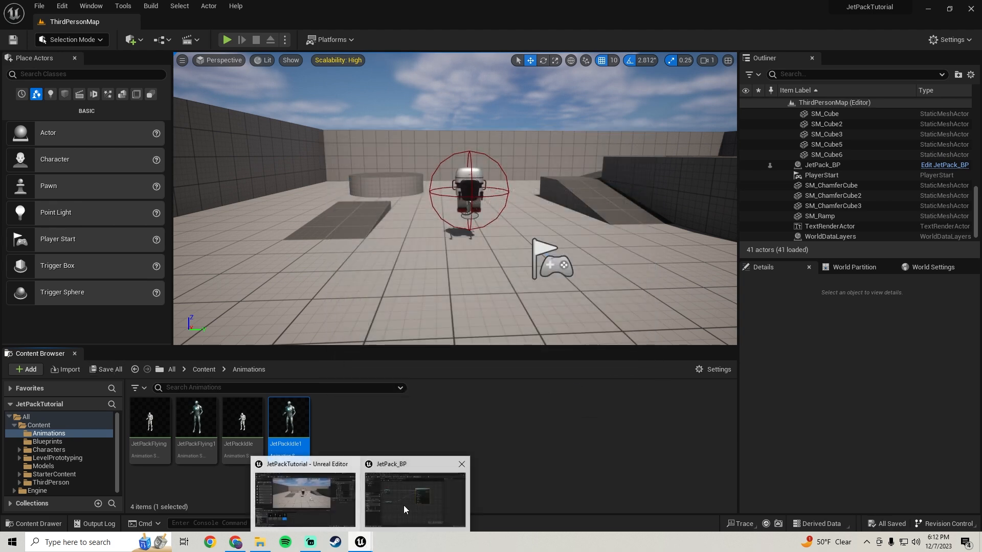
pyautogui.click(412, 495)
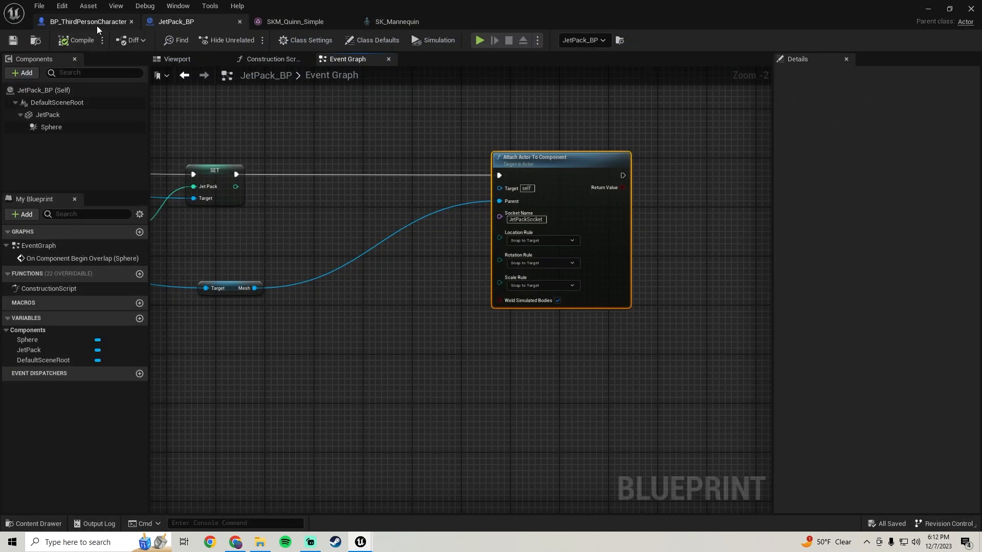
pyautogui.click(88, 22)
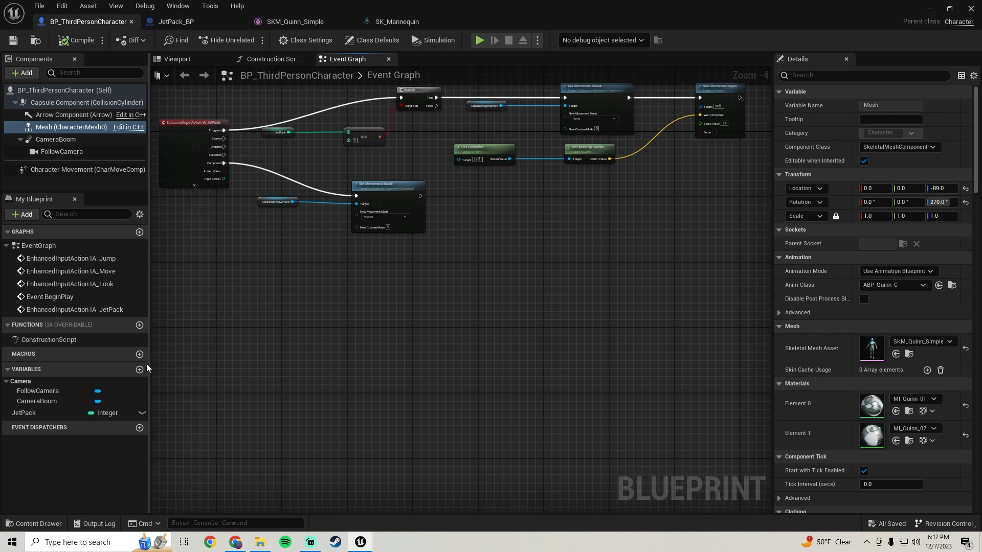
pyautogui.click(140, 370)
pyautogui.write('U')
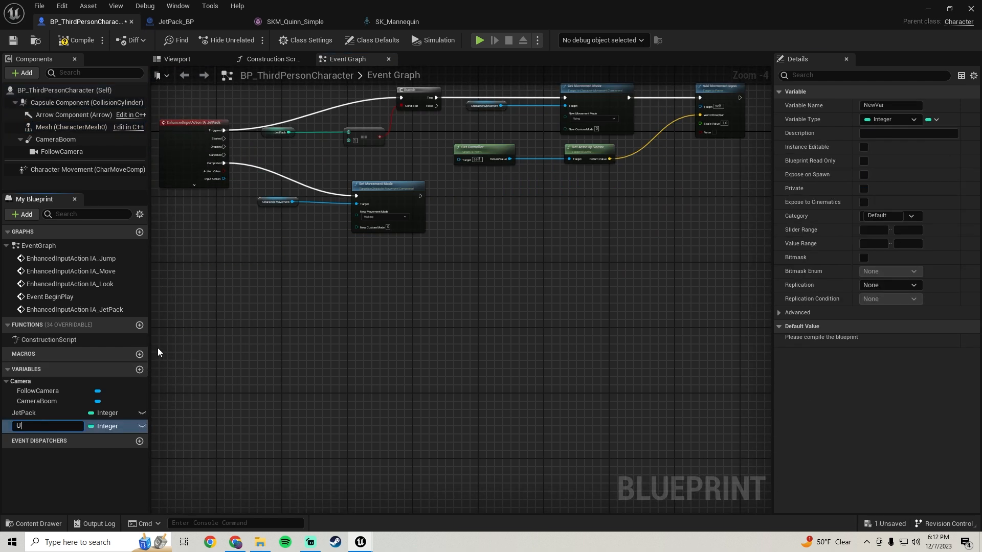
pyautogui.write('singJetPack?')
pyautogui.press('Return')
pyautogui.click(100, 427)
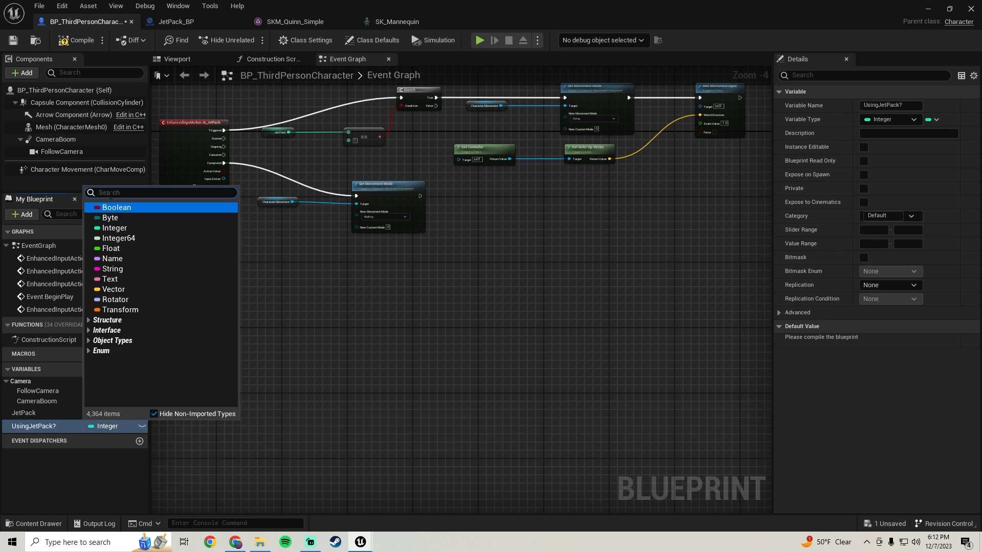
pyautogui.click(109, 205)
pyautogui.click(75, 41)
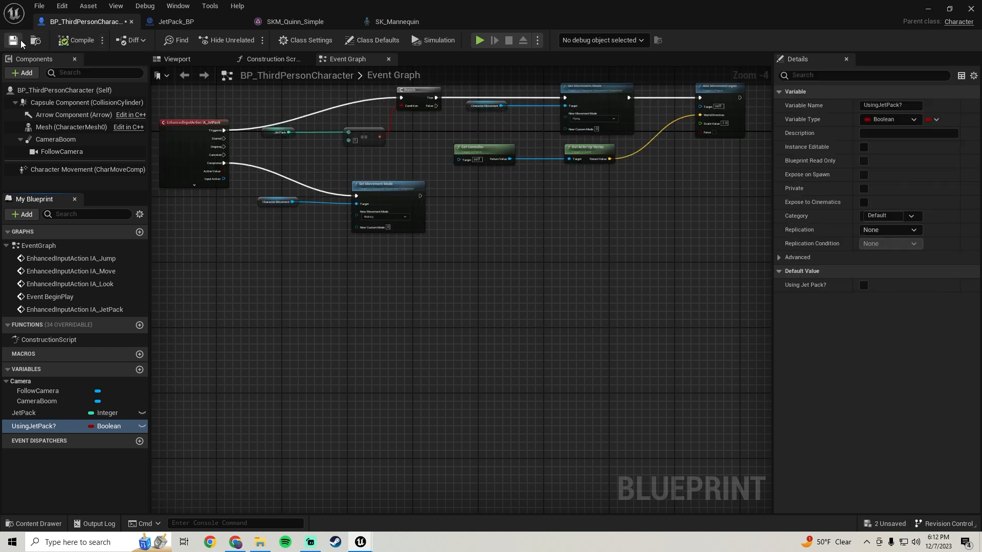
# Add a Set node for UsingJetPack? with its value true, and connect it after the Add Movement Input node.
pyautogui.moveTo(515, 174); pyautogui.dragTo(230, 302, button='right')
pyautogui.scroll(1, 437, 210)
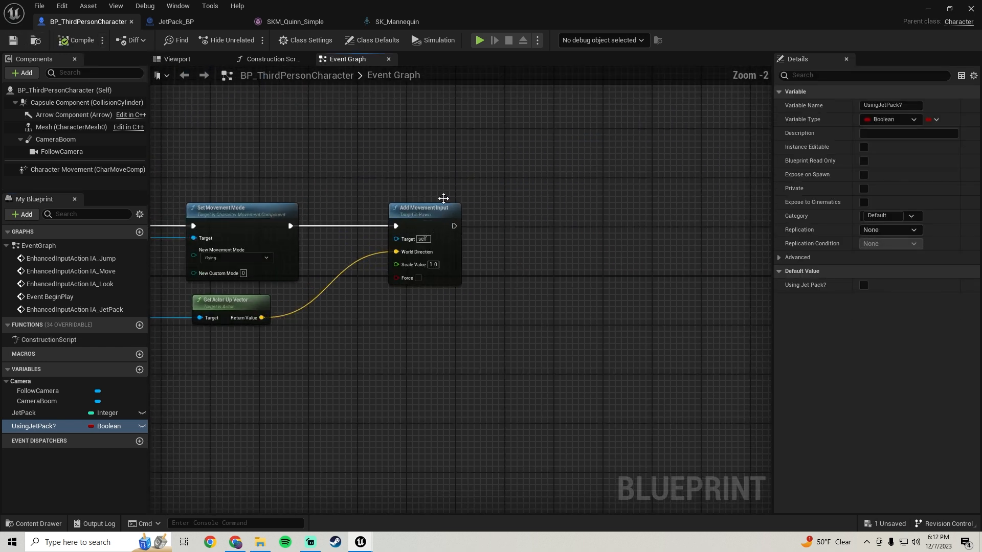
pyautogui.click(438, 211)
pyautogui.scroll(1, 494, 262)
pyautogui.moveTo(32, 427); pyautogui.dragTo(525, 215)
pyautogui.click(542, 243)
pyautogui.scroll(2, 528, 273)
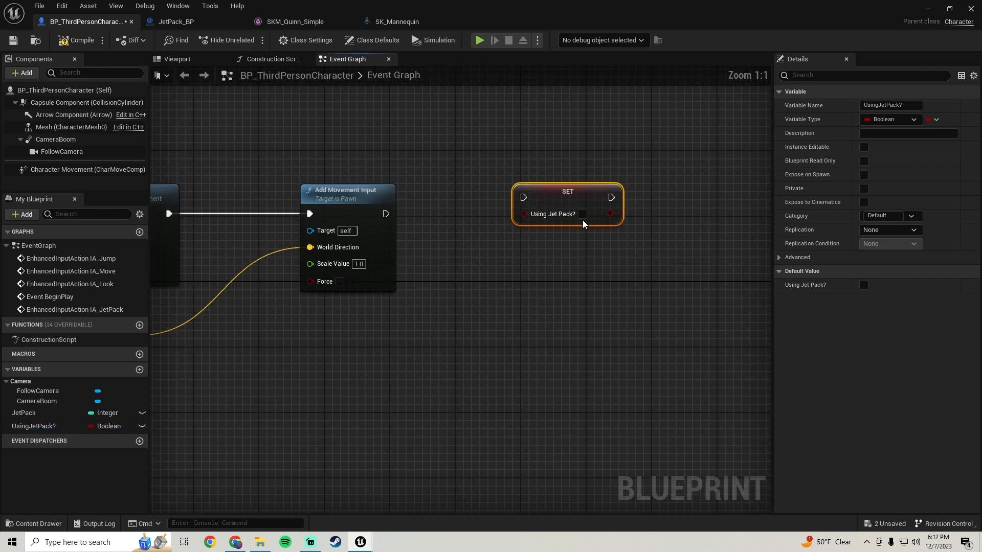
pyautogui.click(582, 215)
pyautogui.moveTo(523, 197); pyautogui.dragTo(404, 214)
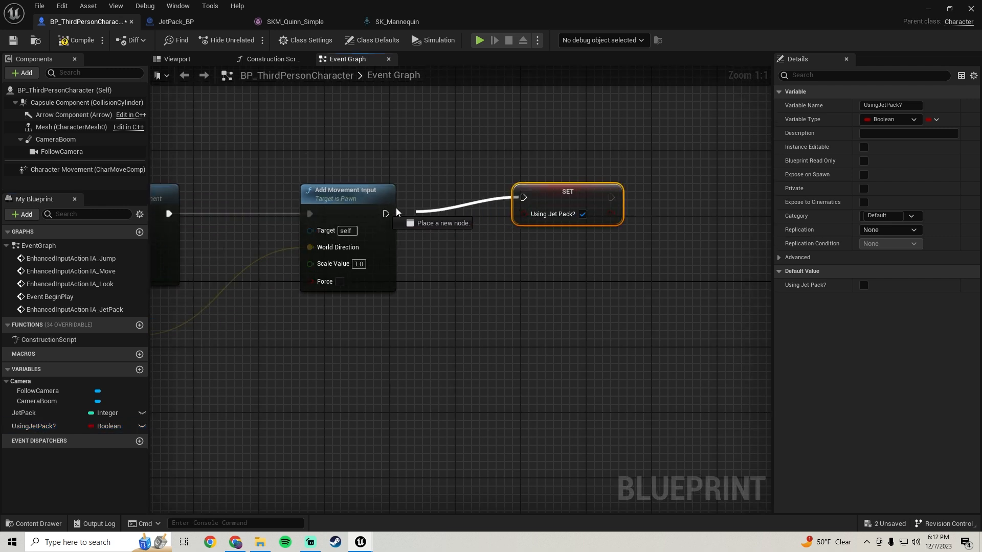
pyautogui.moveTo(549, 192); pyautogui.dragTo(557, 208)
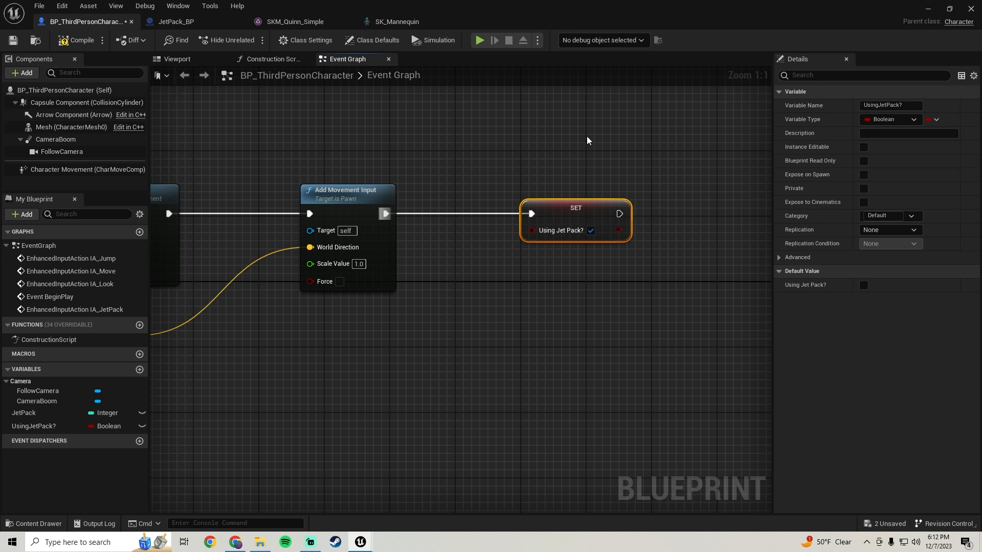
pyautogui.scroll(-4, 538, 306)
pyautogui.moveTo(517, 302); pyautogui.dragTo(660, 193, button='right')
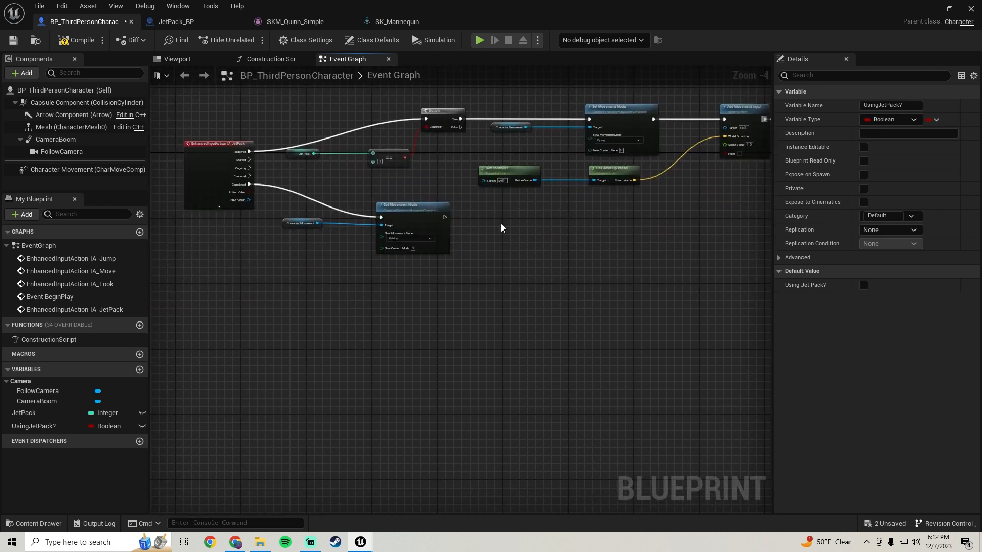
# Add a Set node for UsingJetPack? with its value false after the Set Movement Mode node for Walking, and compile and save the blueprint.
pyautogui.scroll(3, 510, 224)
pyautogui.click(586, 237)
pyautogui.moveTo(532, 222); pyautogui.dragTo(424, 210)
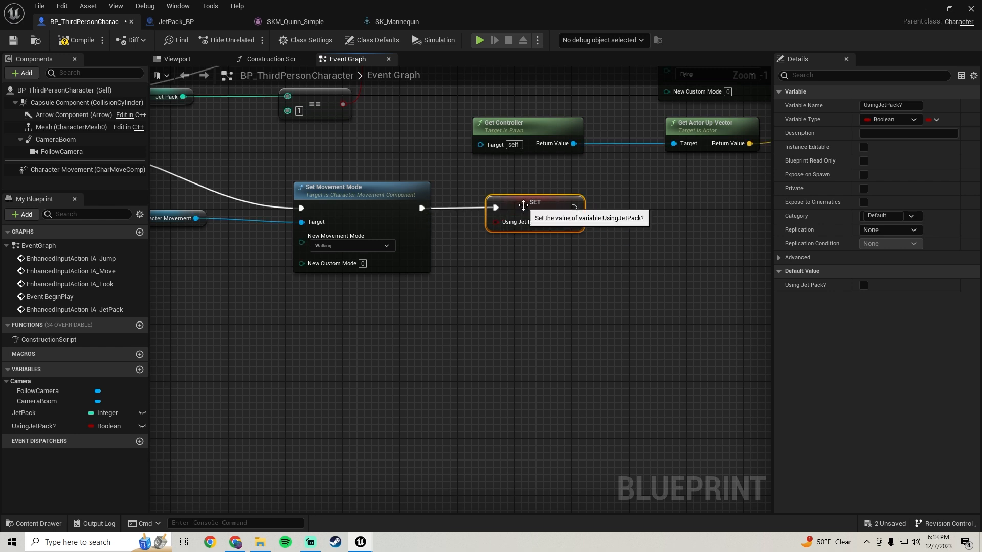
pyautogui.scroll(-3, 446, 237)
pyautogui.moveTo(422, 249); pyautogui.dragTo(429, 282, button='right')
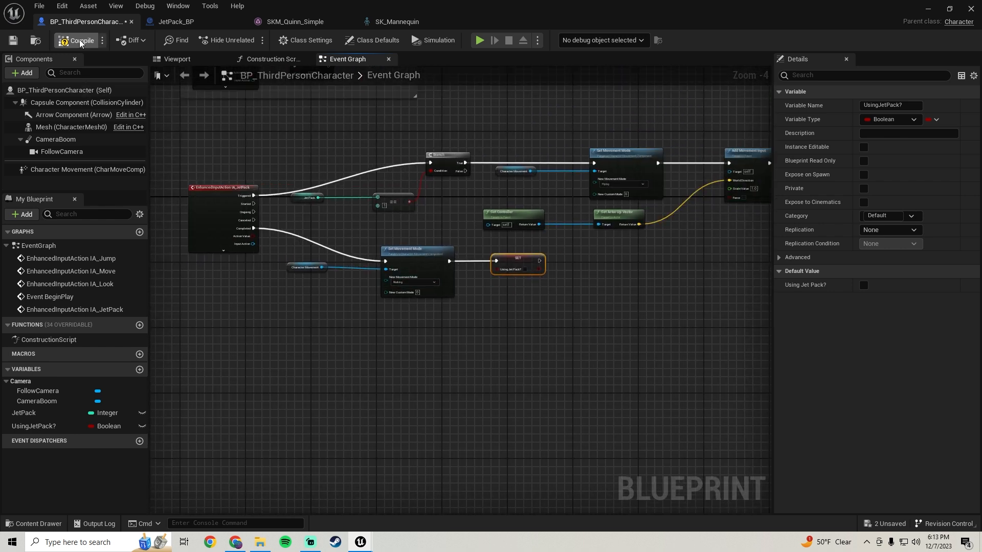
pyautogui.click(12, 41)
pyautogui.moveTo(512, 258); pyautogui.dragTo(391, 290, button='right')
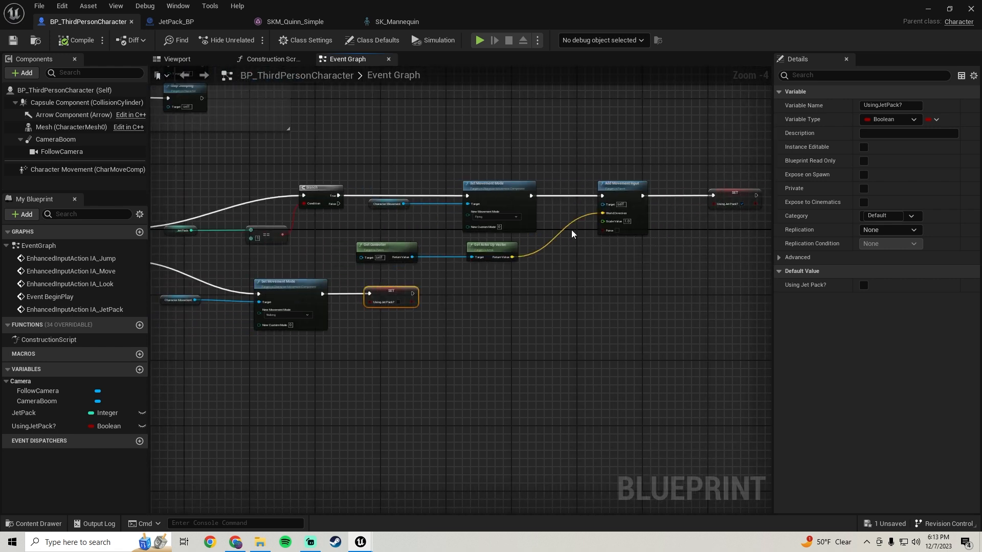
# Locate the Mesh component's Anim Class asset in the project content and open the neighbouring ABP_Manny animation blueprint.
pyautogui.click(57, 126)
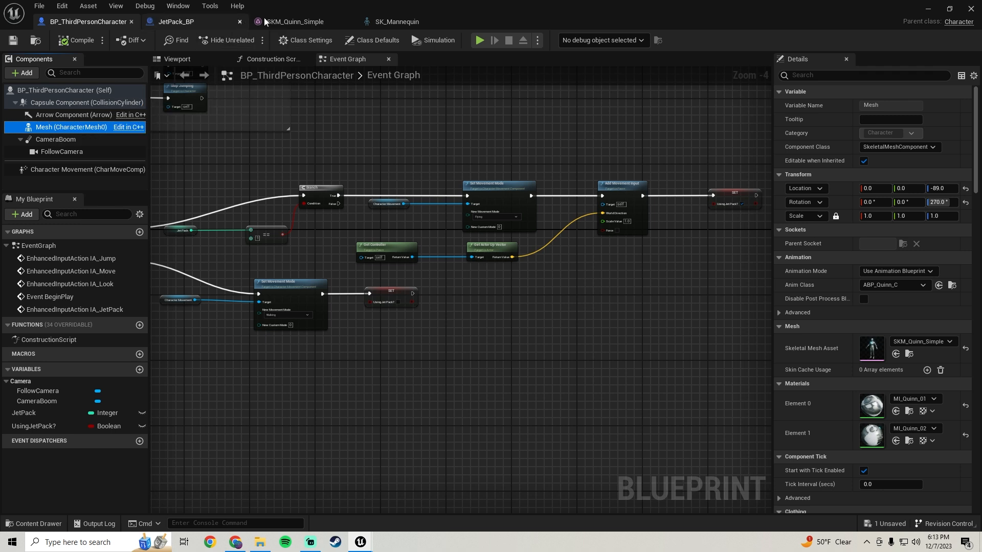
pyautogui.click(348, 22)
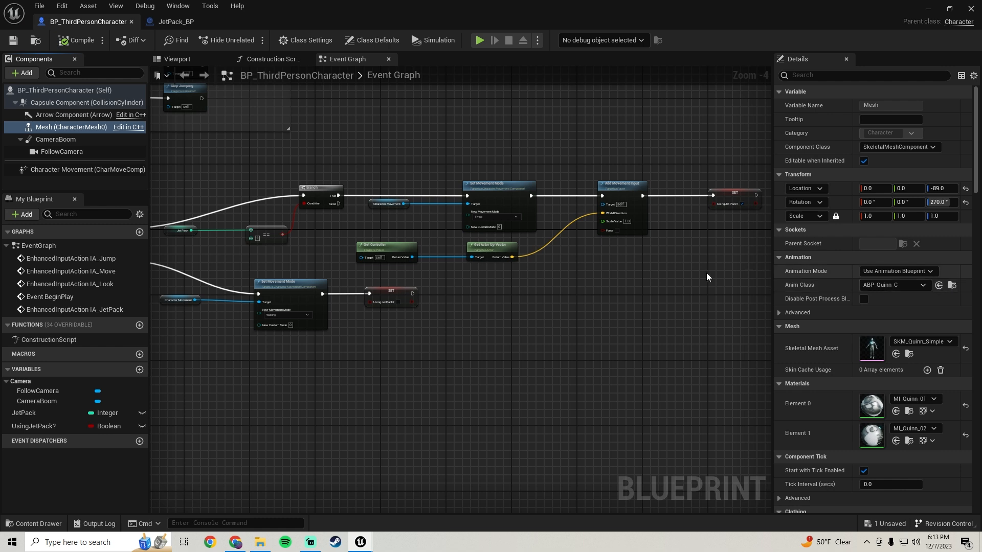
pyautogui.click(64, 127)
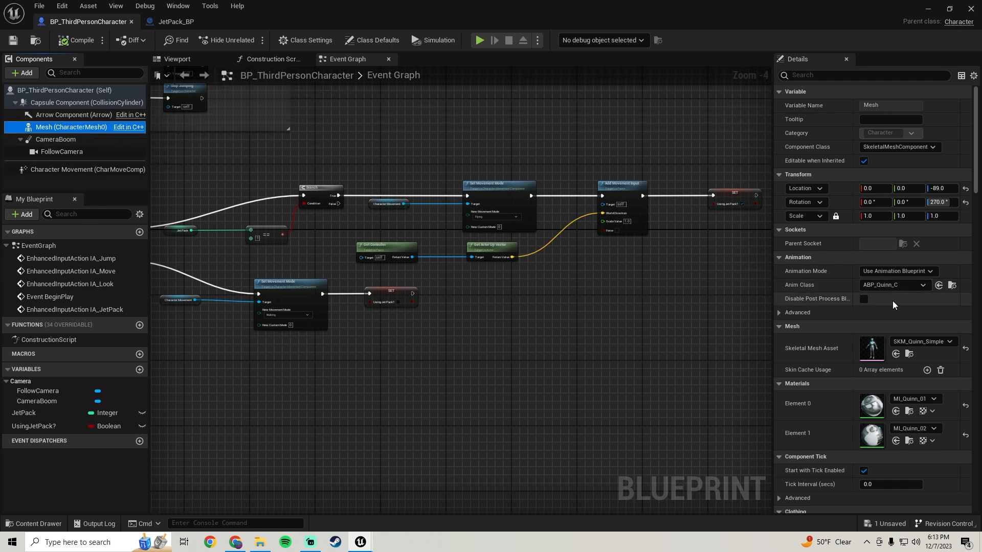
pyautogui.click(952, 286)
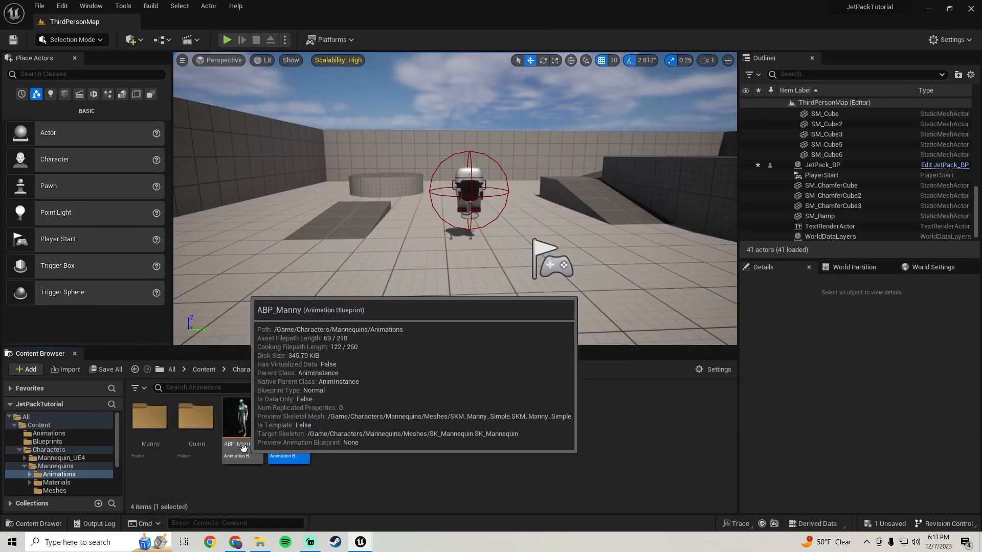
pyautogui.doubleClick(244, 448)
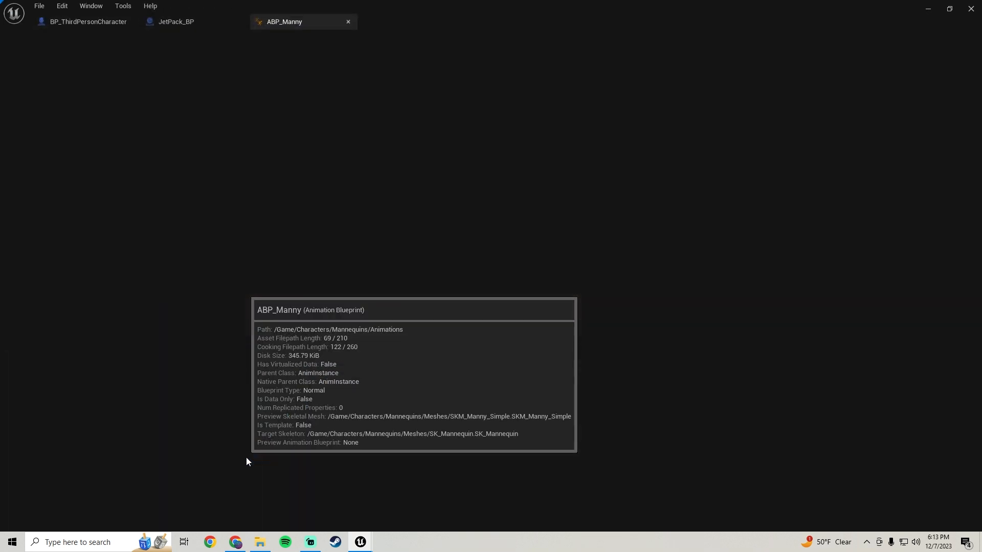
# Remove the unused Then 3 execution pin from the Sequence node in ABP_Manny's event graph.
pyautogui.scroll(1, 365, 247)
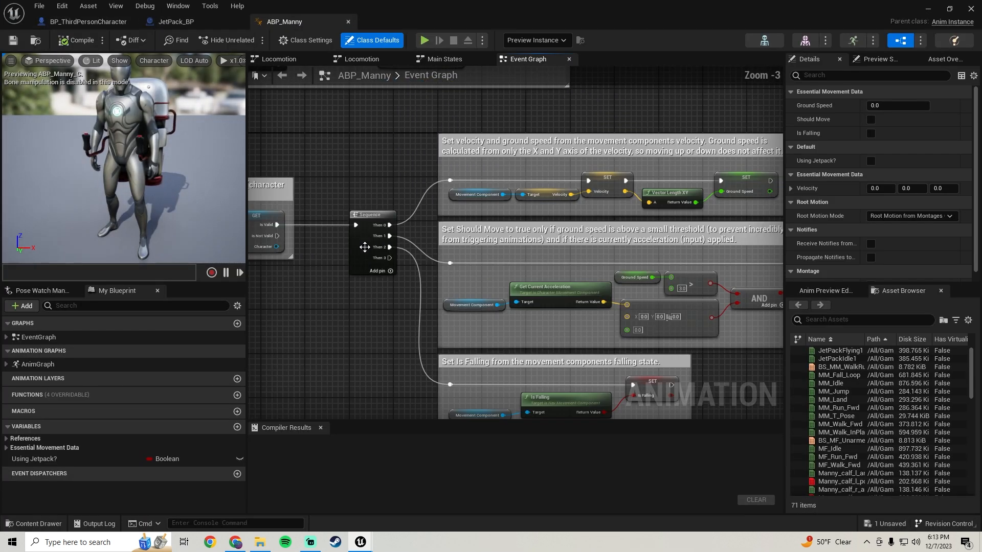
pyautogui.rightClick(390, 258)
pyautogui.click(379, 263)
pyautogui.rightClick(392, 259)
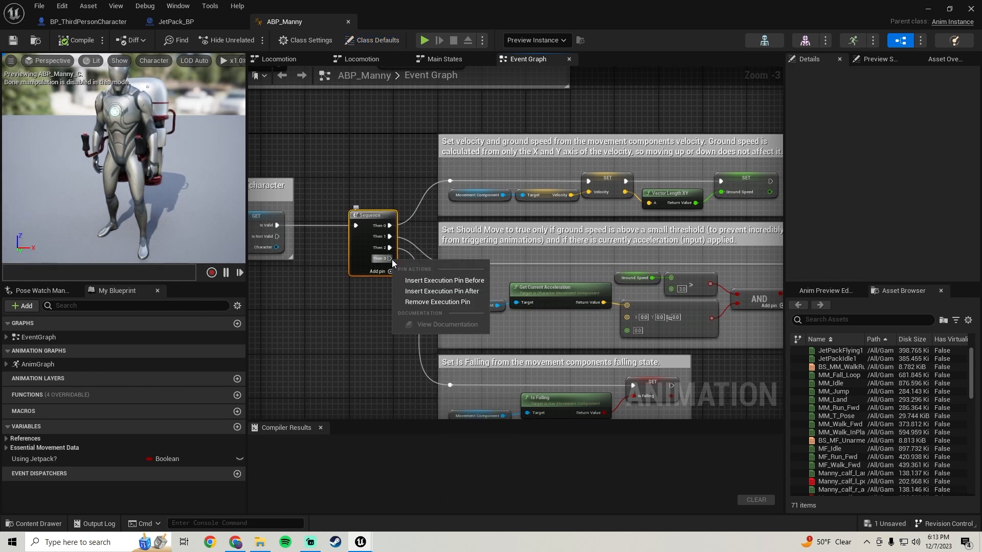
pyautogui.click(428, 300)
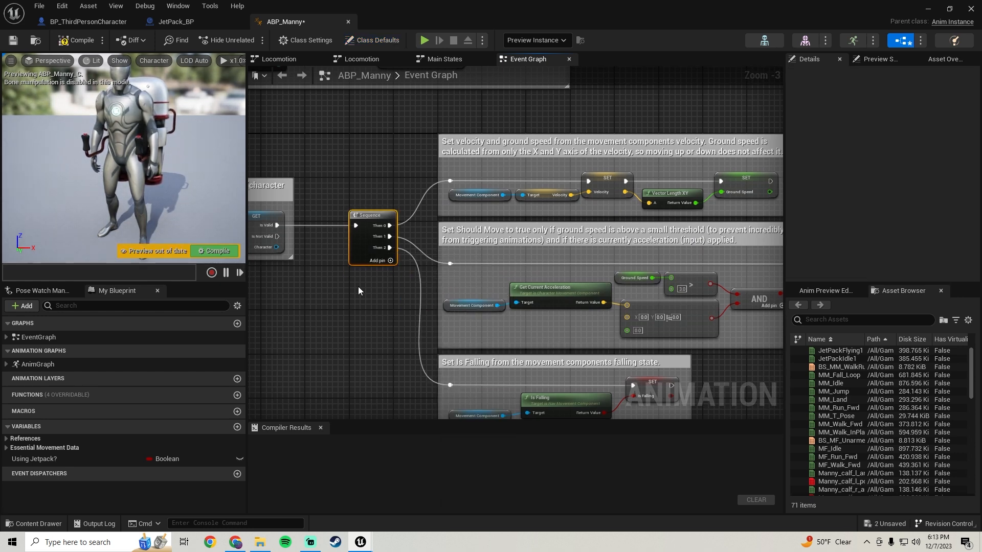
# Add an execution pin to the Sequence node and connect it to a new Cast To BP_ThirdPersonCharacter node below the Is Falling section.
pyautogui.click(390, 261)
pyautogui.moveTo(385, 311); pyautogui.dragTo(371, 226, button='right')
pyautogui.scroll(-1, 371, 225)
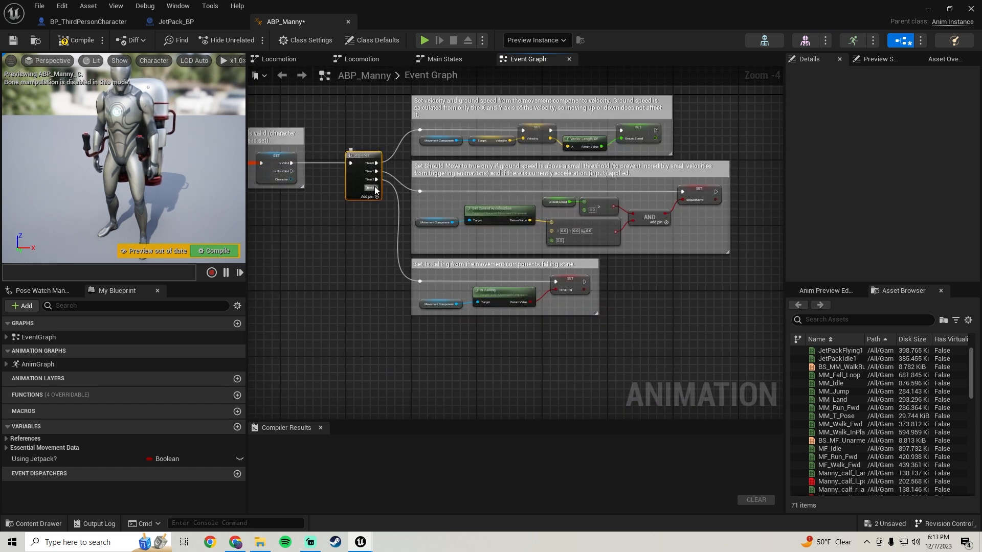
pyautogui.moveTo(377, 188); pyautogui.dragTo(434, 263)
pyautogui.write('cast to third per')
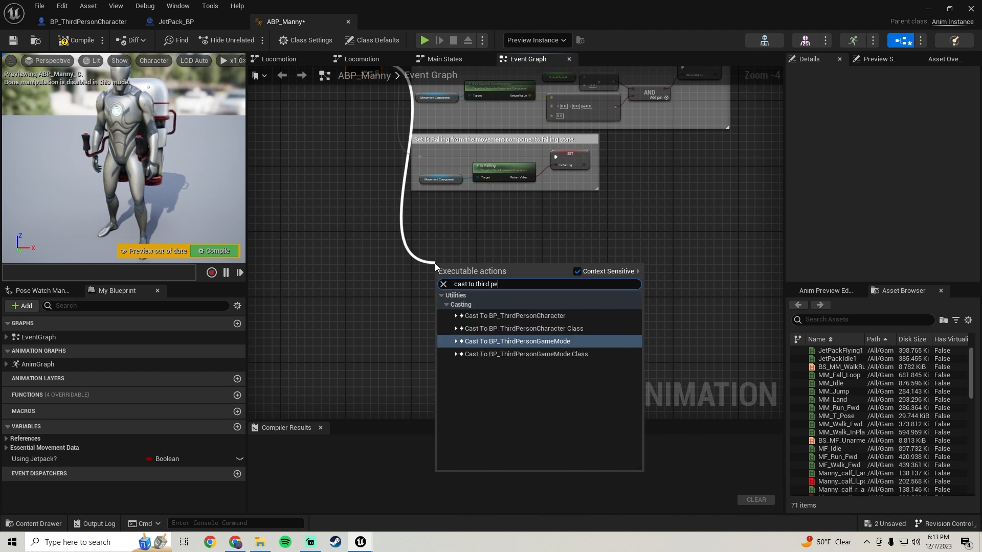
pyautogui.click(517, 315)
# Delete the existing Using Jetpack? variable from ABP_Manny, and compile and save the animation blueprint.
pyautogui.click(33, 458)
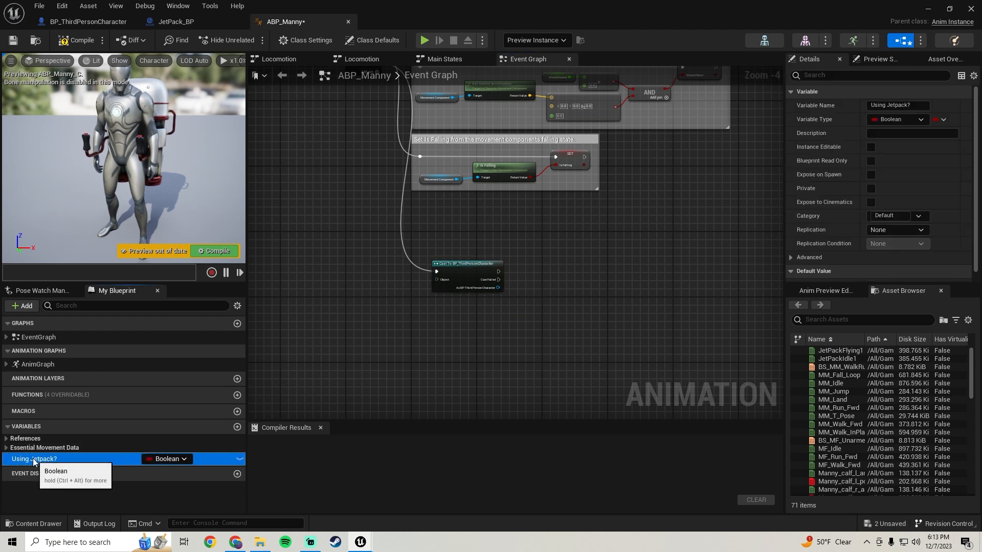
pyautogui.press('Delete')
pyautogui.click(64, 42)
pyautogui.click(10, 44)
# Connect a Get Player Character node to the cast's Object input and place it beside the cast node.
pyautogui.scroll(1, 445, 306)
pyautogui.moveTo(443, 265); pyautogui.dragTo(347, 297)
pyautogui.write('get player chara')
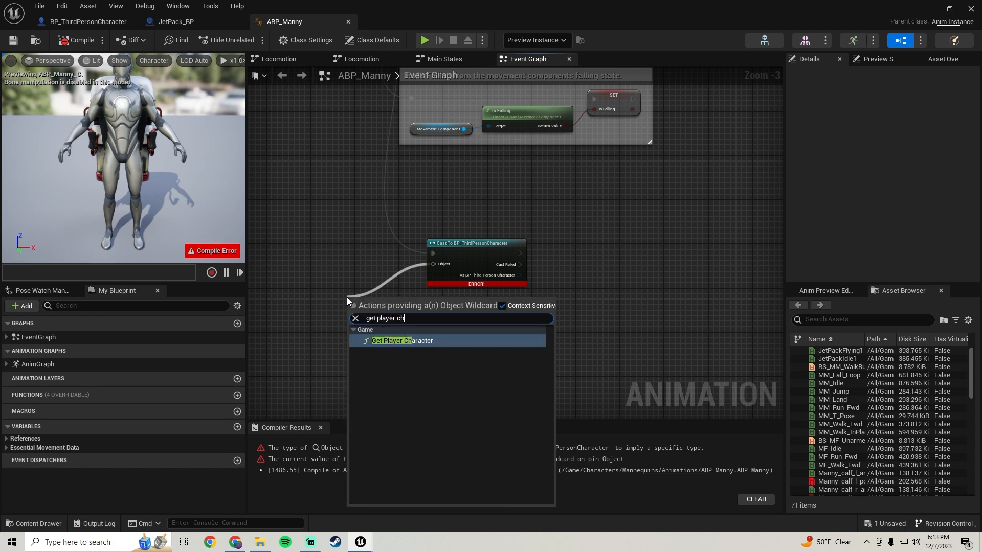
pyautogui.press('Return')
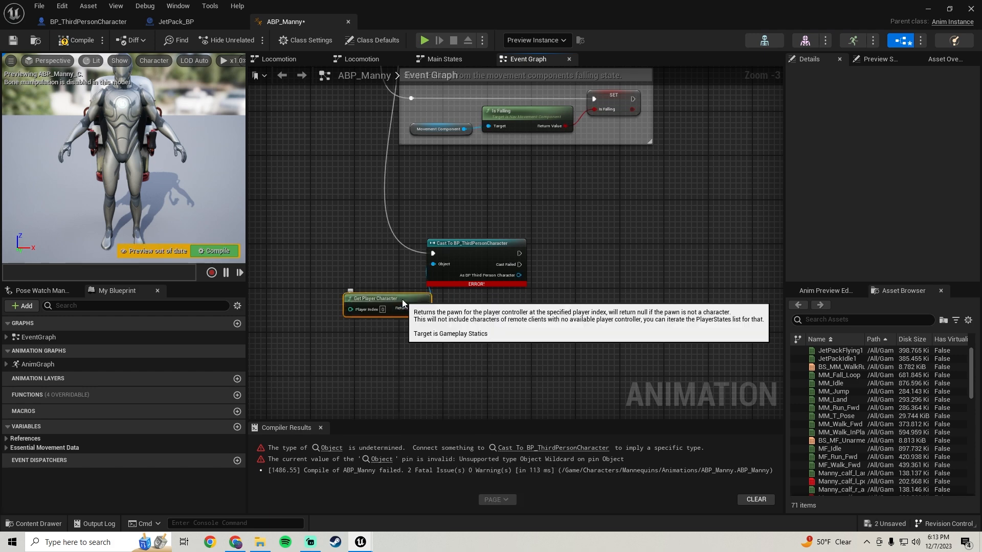
pyautogui.moveTo(401, 300); pyautogui.dragTo(346, 283)
# Get UsingJetPack? from the cast character, store it in a new Boolean Using Jet Pack? with a Set node after the cast, and compile.
pyautogui.moveTo(539, 291); pyautogui.dragTo(434, 299, button='right')
pyautogui.moveTo(414, 285); pyautogui.dragTo(467, 299)
pyautogui.write('get using')
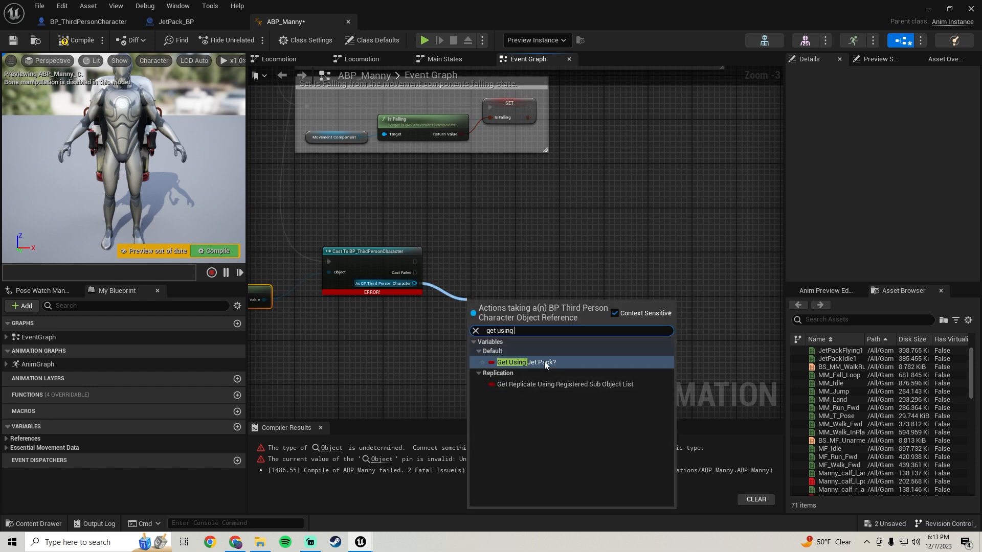
pyautogui.click(544, 363)
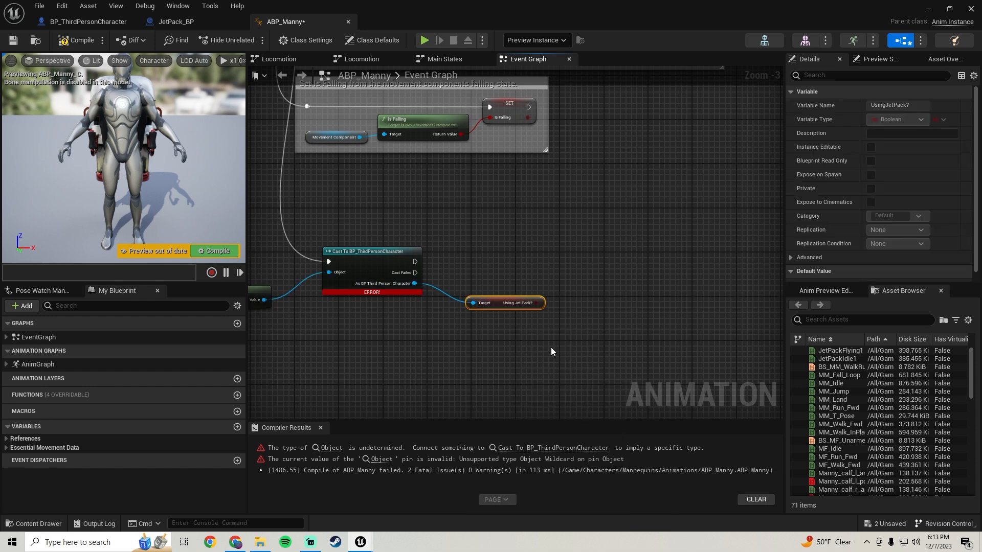
pyautogui.moveTo(543, 303); pyautogui.dragTo(419, 263)
pyautogui.click(640, 290)
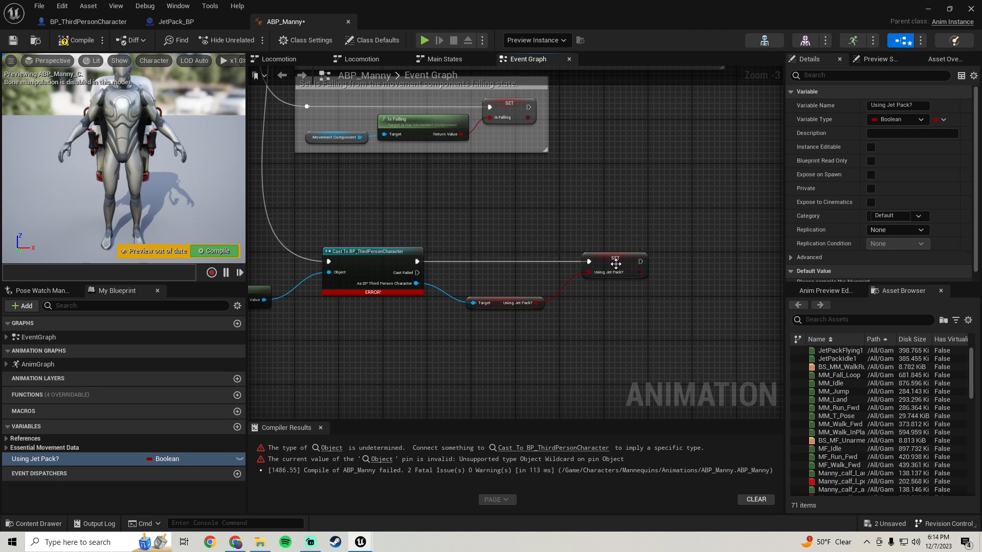
pyautogui.press('F7')
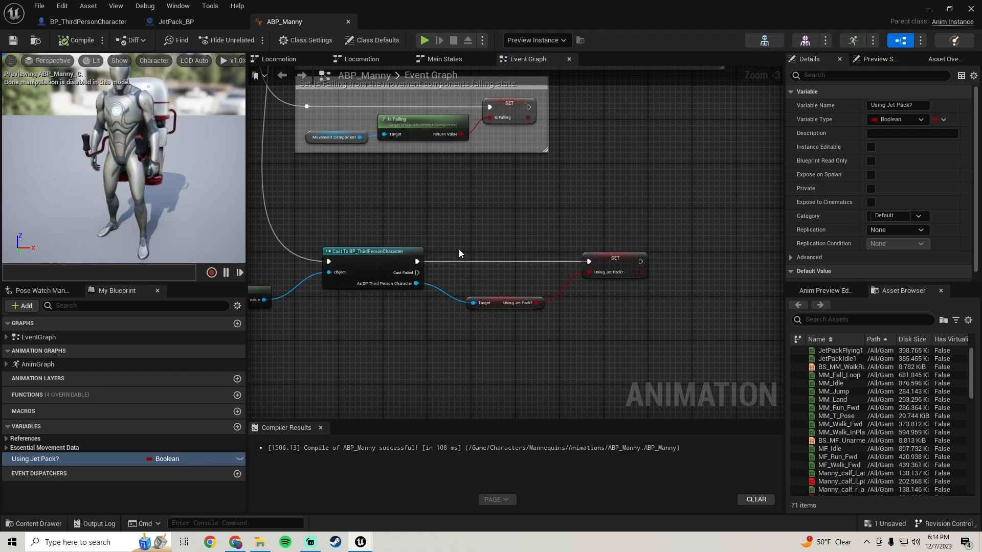
# Add a state named JetPackFlying, reached by a transition from Idle, in the Locomotion state machine and place it above Idle.
pyautogui.scroll(-1, 459, 273)
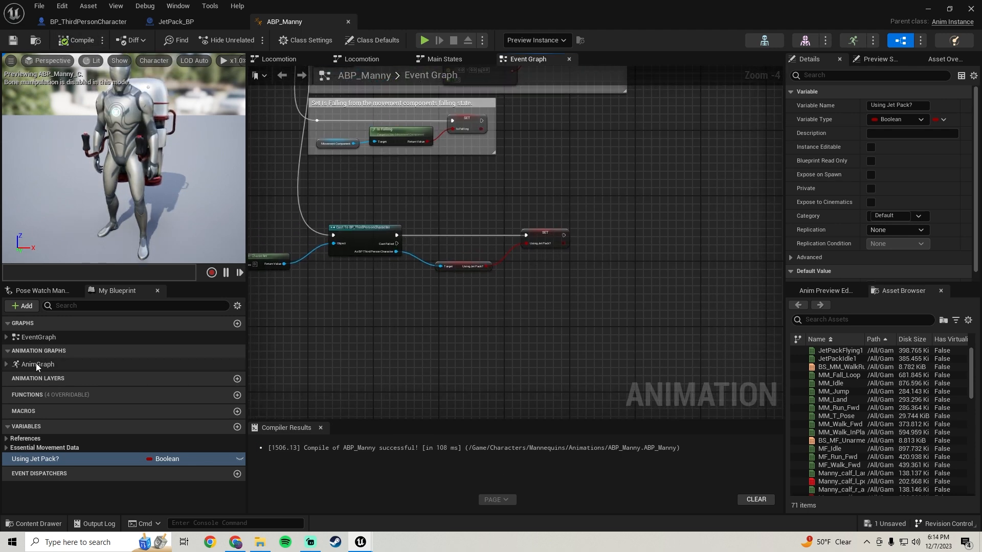
pyautogui.doubleClick(36, 365)
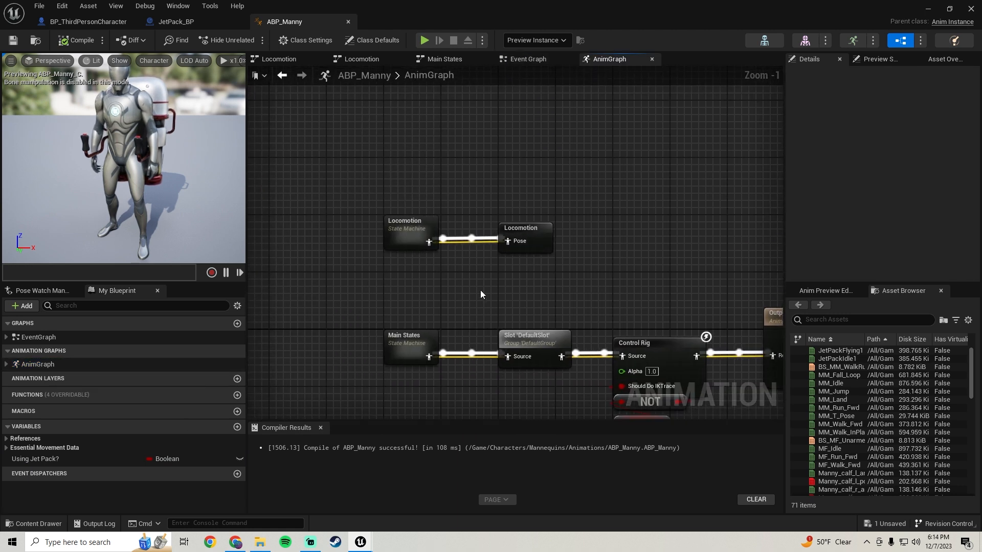
pyautogui.doubleClick(404, 233)
pyautogui.moveTo(513, 284); pyautogui.dragTo(450, 323, button='right')
pyautogui.moveTo(409, 301); pyautogui.dragTo(417, 204)
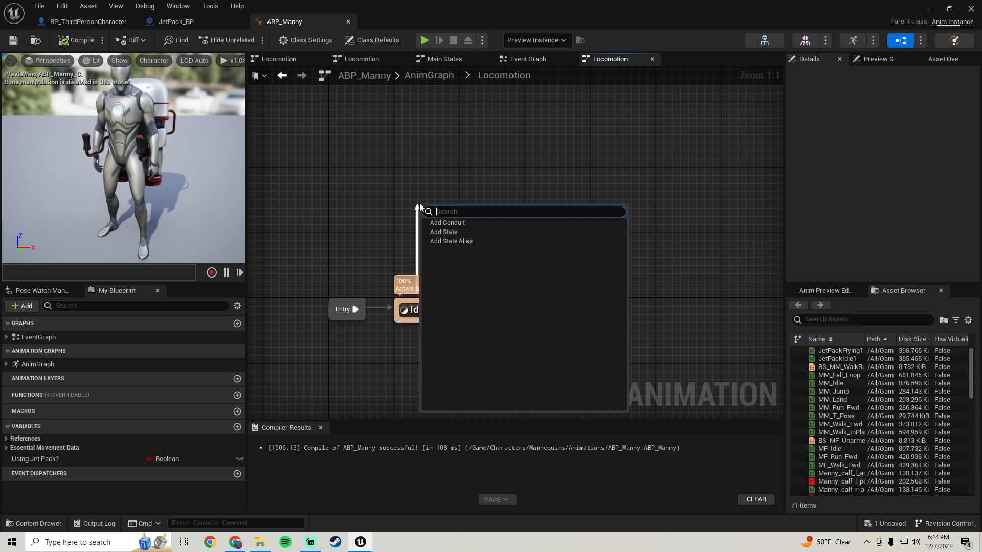
pyautogui.click(443, 232)
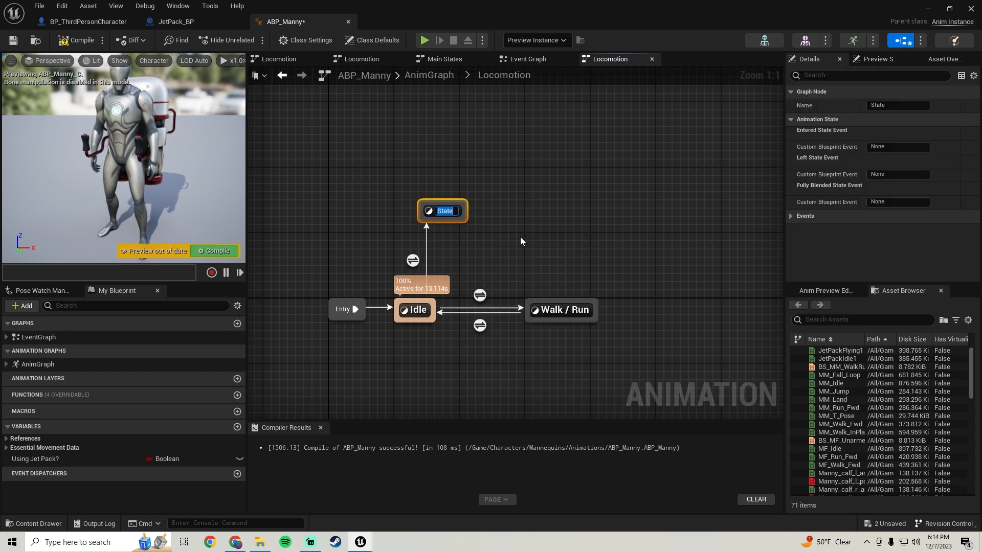
pyautogui.write('JetPackFlying')
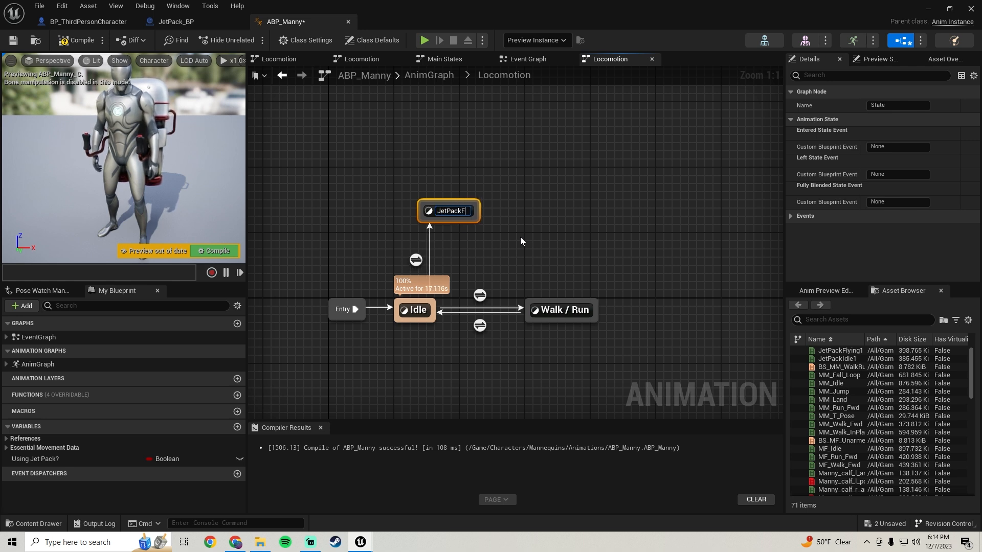
pyautogui.press('Return')
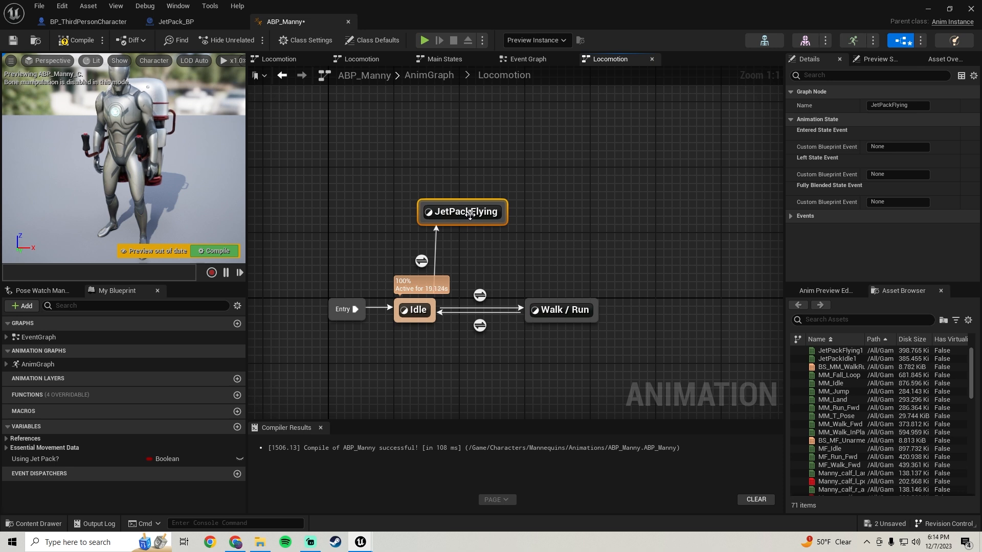
pyautogui.moveTo(471, 215); pyautogui.dragTo(439, 191)
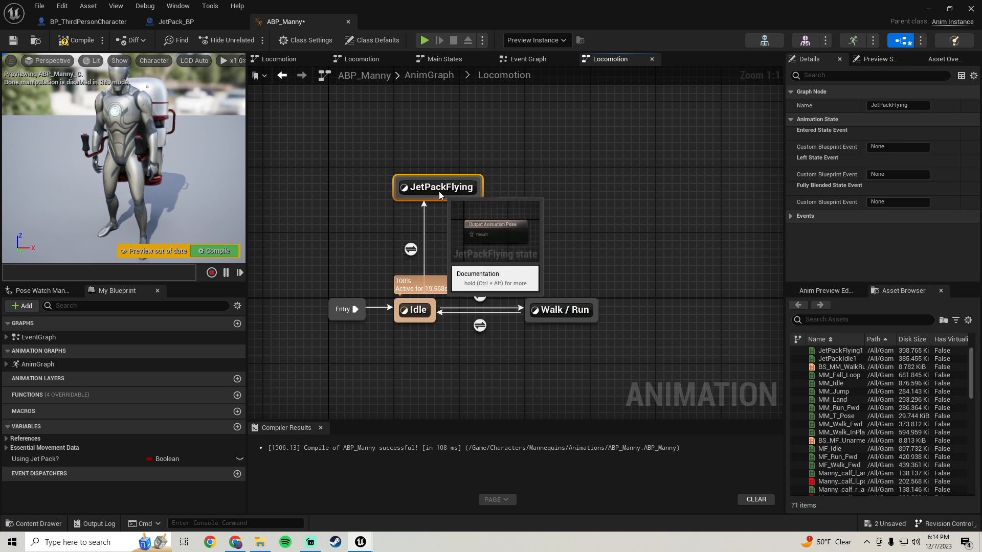
# Make the Idle to JetPackFlying transition depend on Using Jet Pack?, align the rule's nodes, and compile.
pyautogui.doubleClick(408, 250)
pyautogui.moveTo(32, 459); pyautogui.dragTo(527, 264)
pyautogui.moveTo(575, 210); pyautogui.dragTo(388, 341)
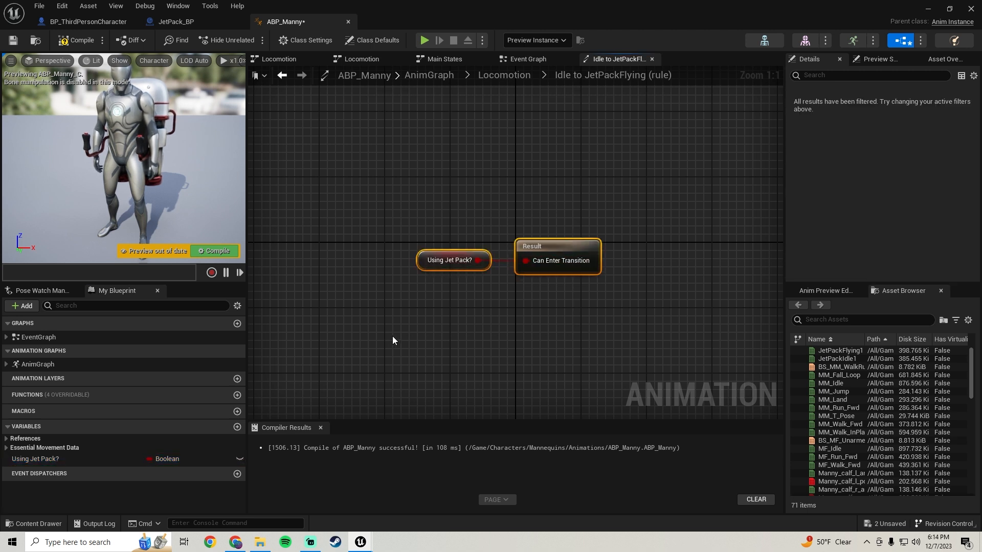
pyautogui.click(75, 44)
# Add a transition from JetPackFlying back to Idle, with Using Jet Pack? feeding its result through a NOT Boolean node, and align the nodes.
pyautogui.click(282, 75)
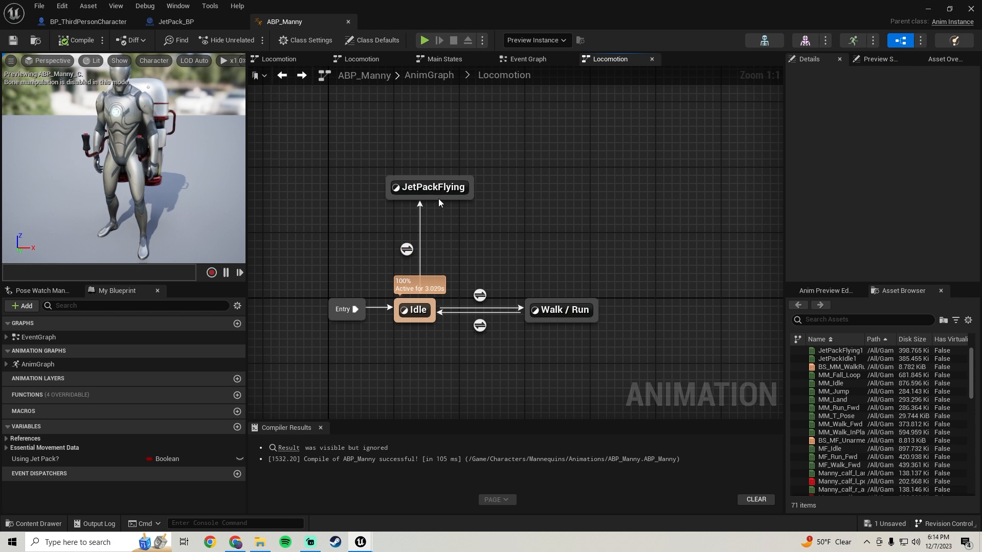
pyautogui.moveTo(440, 199); pyautogui.dragTo(425, 304)
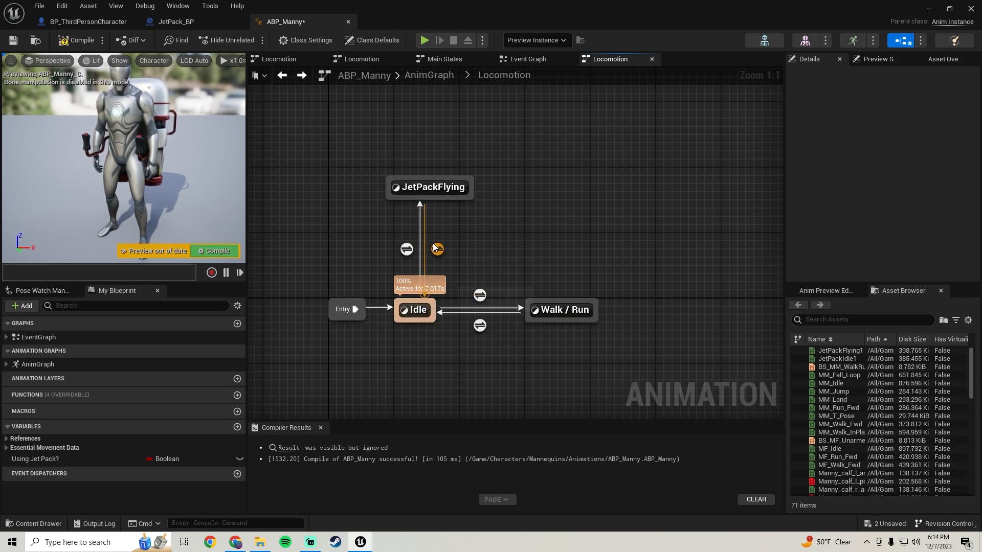
pyautogui.doubleClick(437, 249)
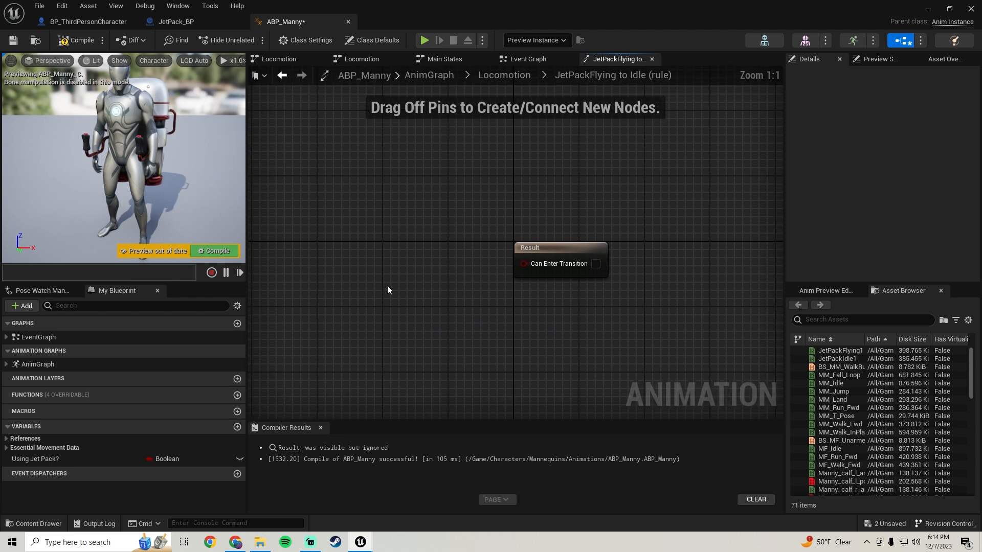
pyautogui.click(50, 459)
pyautogui.moveTo(345, 228)
pyautogui.keyDown('ctrl'); pyautogui.mouseDown()
pyautogui.moveTo(364, 250)
pyautogui.moveTo(337, 227)
pyautogui.mouseUp(); pyautogui.keyUp('ctrl')
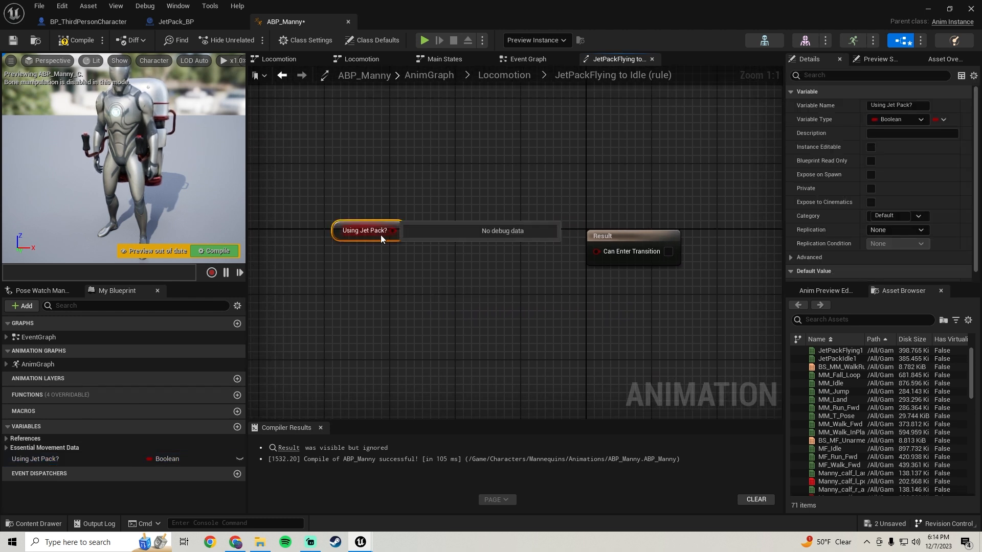
pyautogui.moveTo(402, 232); pyautogui.dragTo(485, 239)
pyautogui.write('not bool')
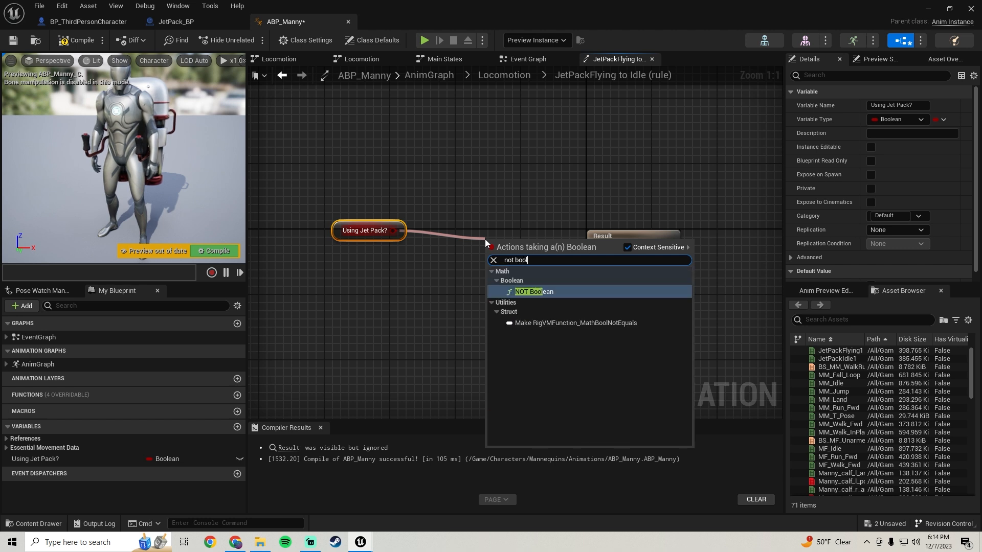
pyautogui.press('Return')
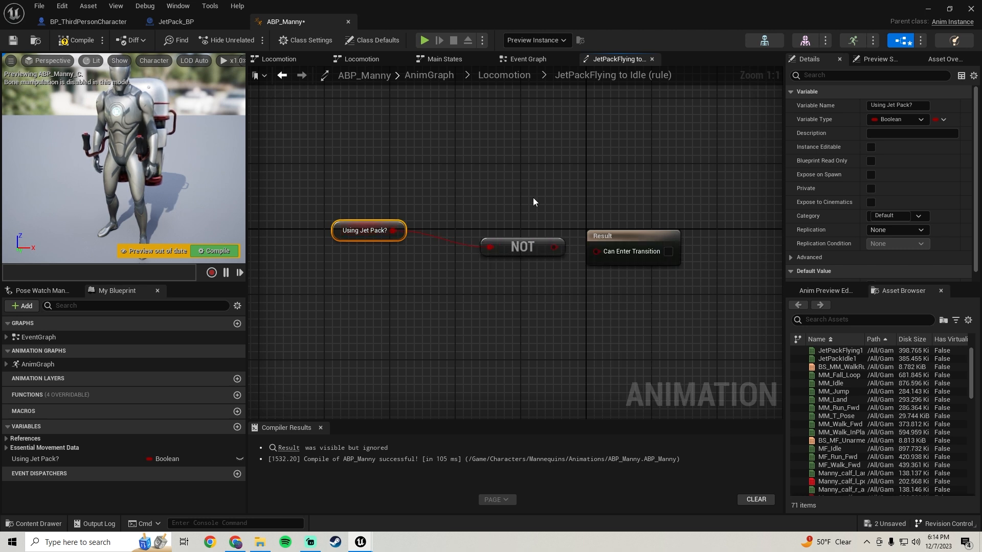
pyautogui.moveTo(553, 247); pyautogui.dragTo(596, 249)
pyautogui.hotkey('ctrl', 'a')
pyautogui.press('q')
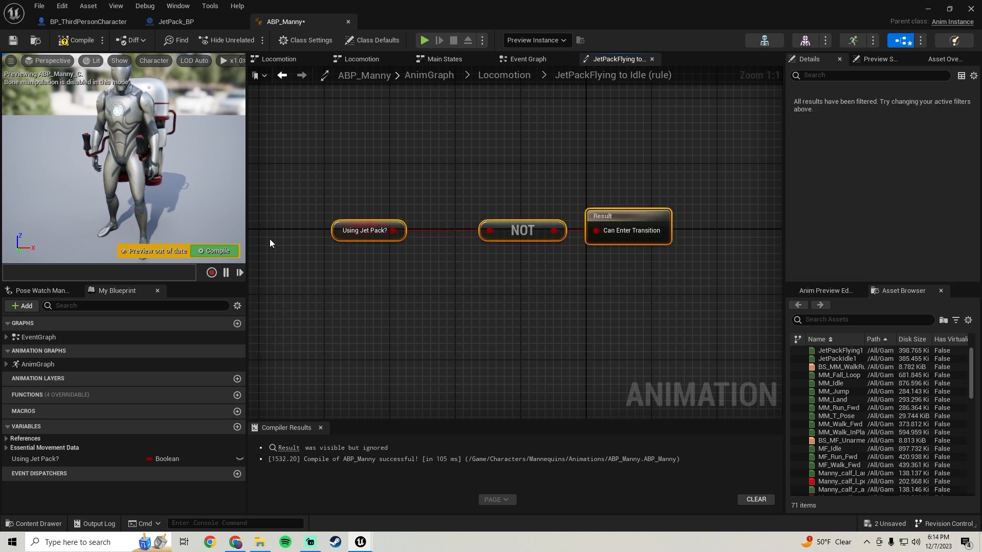
# Compile, place the JetPackFlying1 animation in Locomotion's JetPackFlying state, connect it to the output pose, and compile and save the blueprint.
pyautogui.click(81, 43)
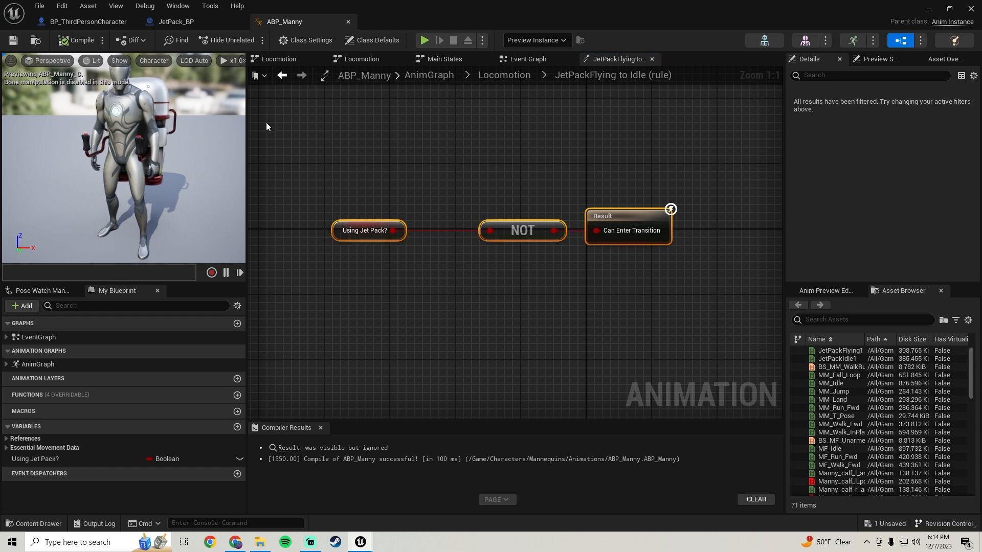
pyautogui.click(278, 76)
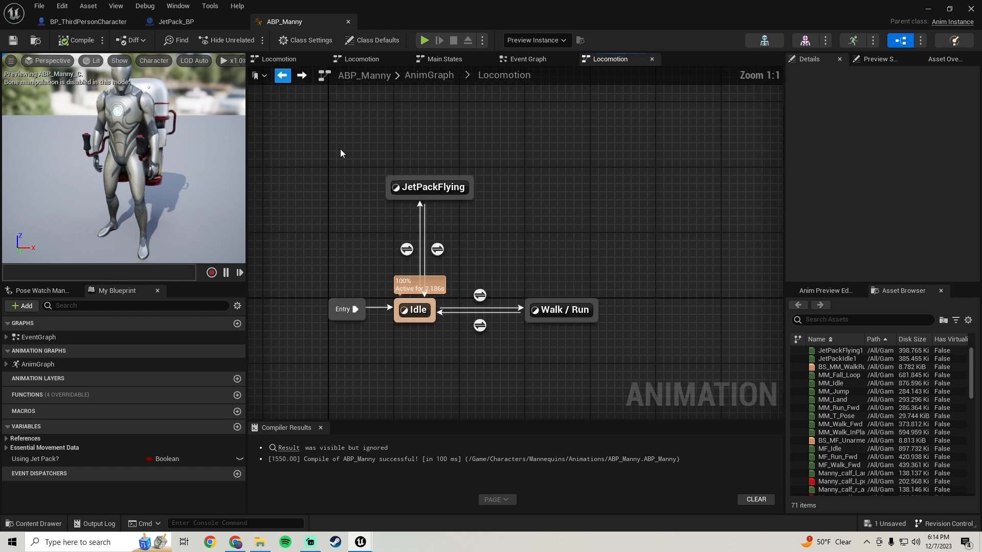
pyautogui.doubleClick(425, 189)
pyautogui.moveTo(380, 188); pyautogui.dragTo(429, 220, button='right')
pyautogui.scroll(-1, 429, 220)
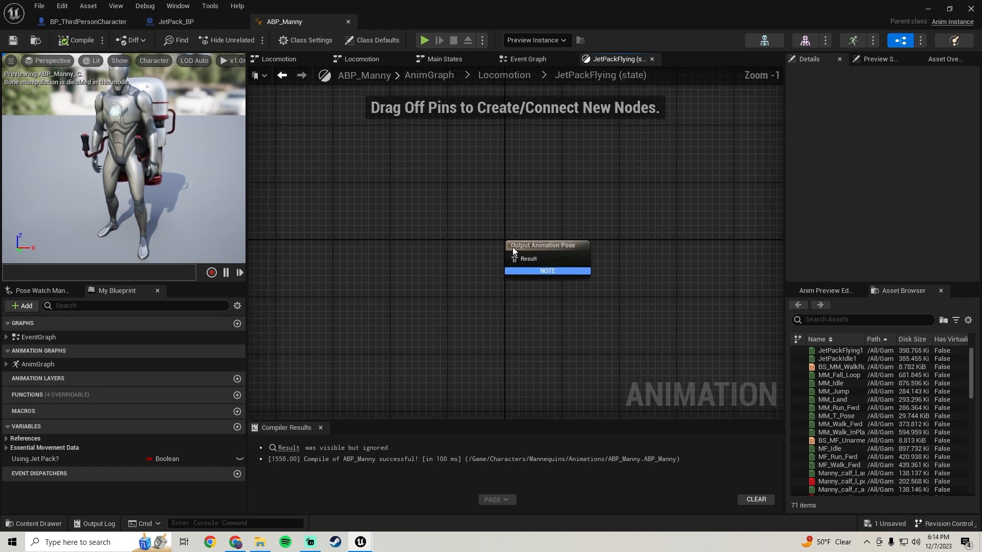
pyautogui.click(842, 321)
pyautogui.write('flyin')
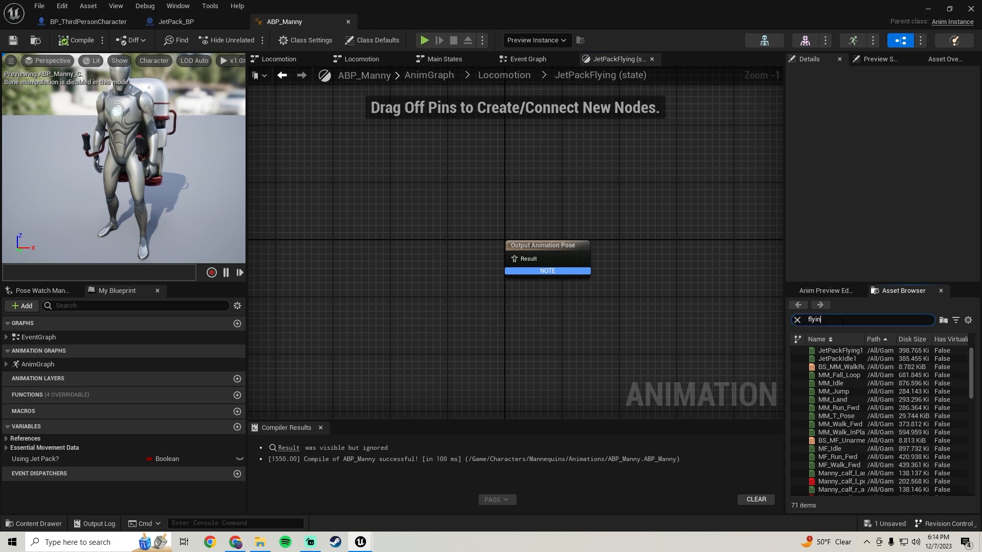
pyautogui.write('g')
pyautogui.moveTo(846, 352); pyautogui.dragTo(522, 263)
pyautogui.click(332, 296)
pyautogui.click(77, 40)
pyautogui.click(13, 41)
# Enable Loop Animation on the JetPackFlying1 sequence player, then compile and save.
pyautogui.click(372, 253)
pyautogui.scroll(-1, 855, 199)
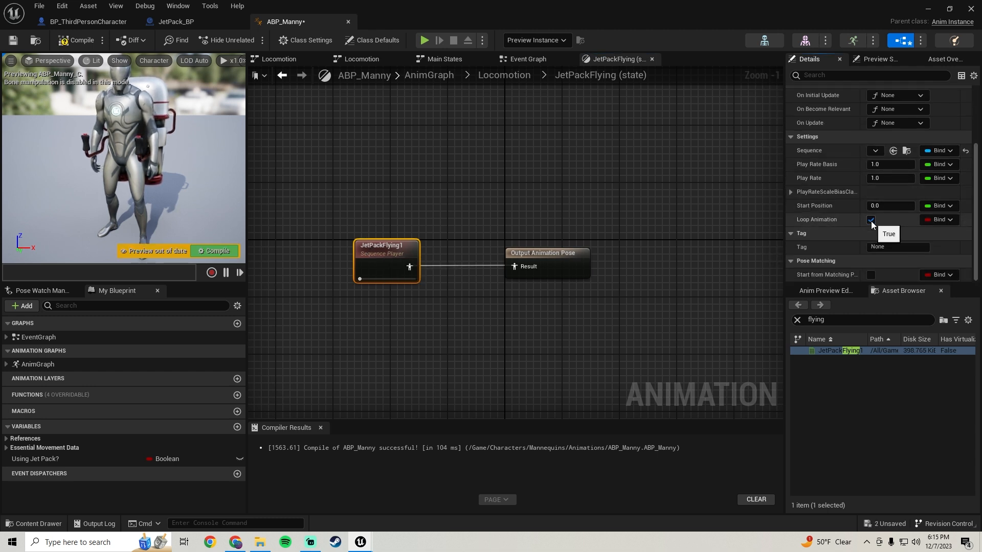
pyautogui.click(80, 45)
pyautogui.click(17, 41)
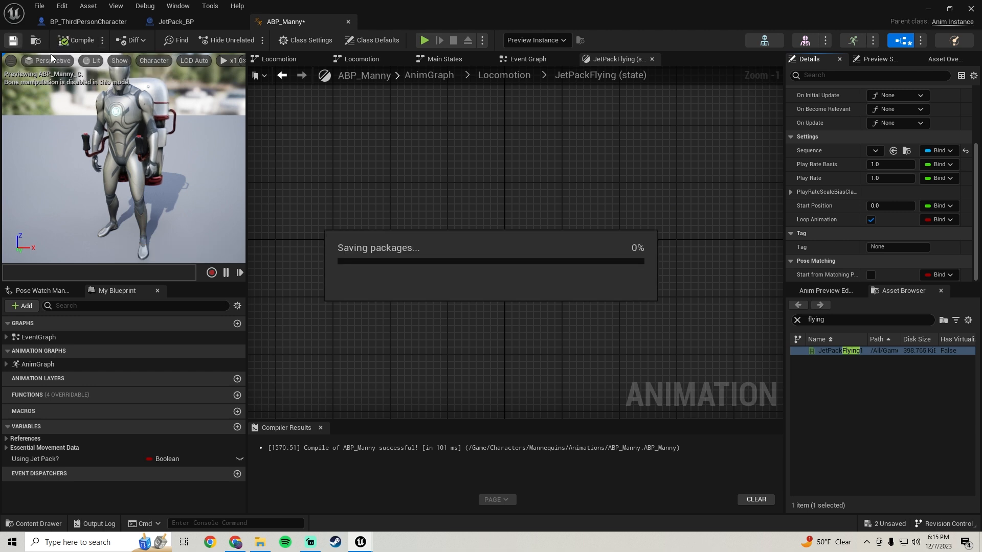
# In the Locomotion state machine, move JetPackFlying between Idle and Walk / Run and add a transition to it from Walk / Run.
pyautogui.click(283, 76)
pyautogui.moveTo(469, 244); pyautogui.dragTo(366, 238, button='right')
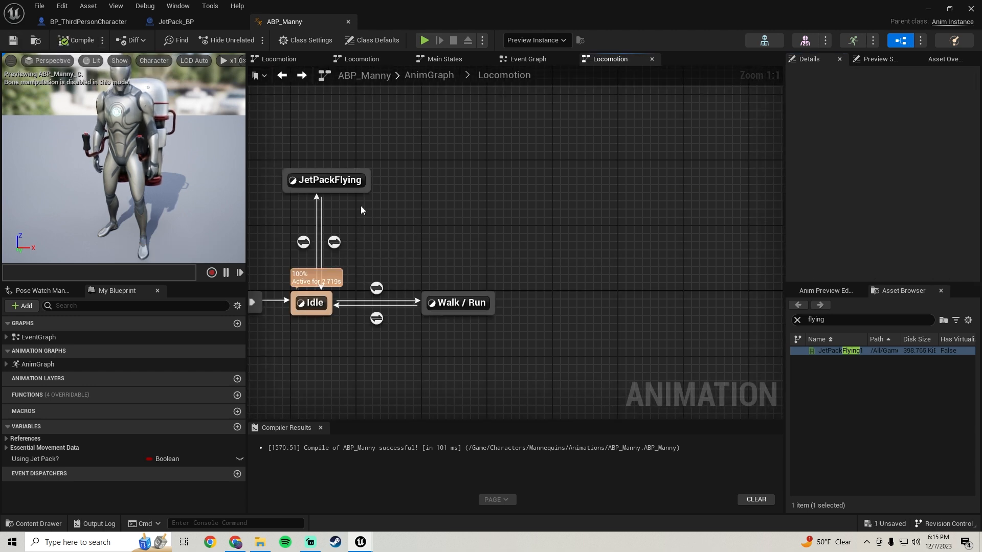
pyautogui.moveTo(343, 182); pyautogui.dragTo(392, 189)
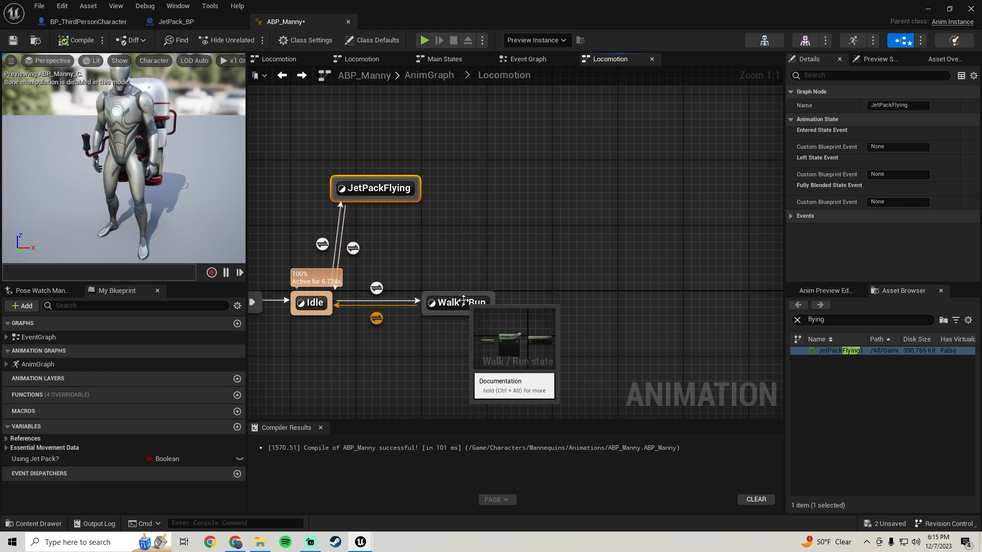
pyautogui.moveTo(416, 286); pyautogui.dragTo(388, 203)
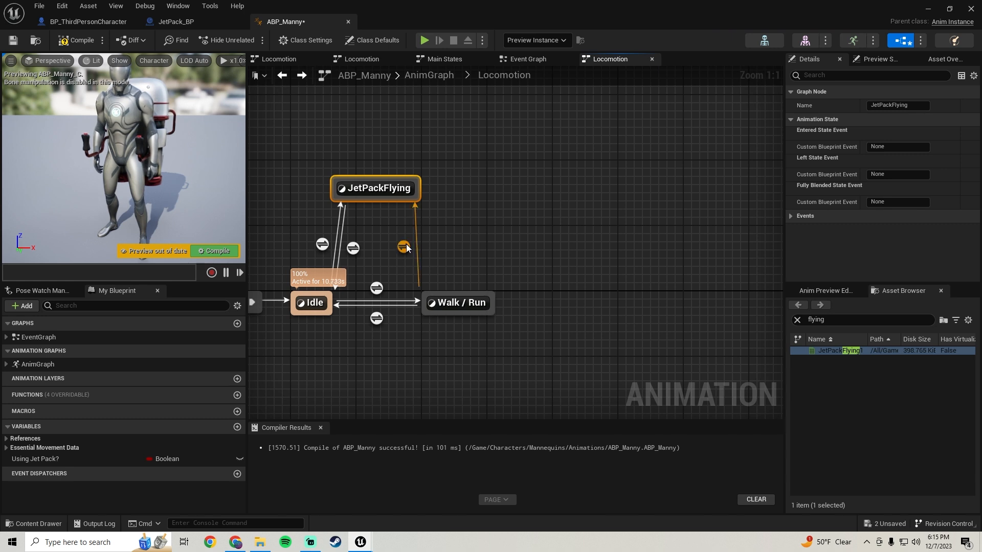
# Make the Walk / Run to JetPackFlying transition depend on Using Jet Pack?, align the rule's nodes, and compile.
pyautogui.doubleClick(406, 247)
pyautogui.moveTo(51, 459); pyautogui.dragTo(433, 322)
pyautogui.moveTo(533, 264); pyautogui.dragTo(533, 264)
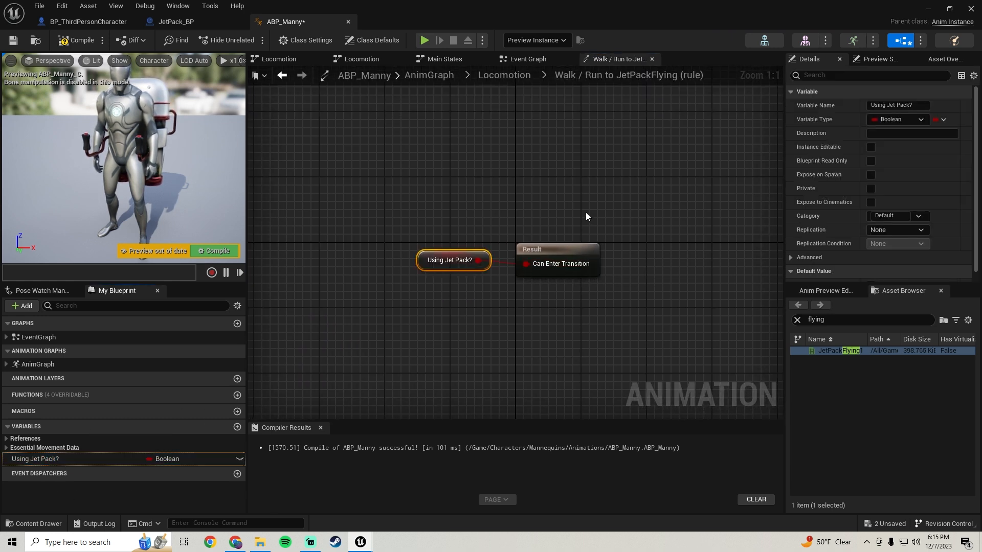
pyautogui.moveTo(586, 214); pyautogui.dragTo(367, 304)
pyautogui.click(70, 43)
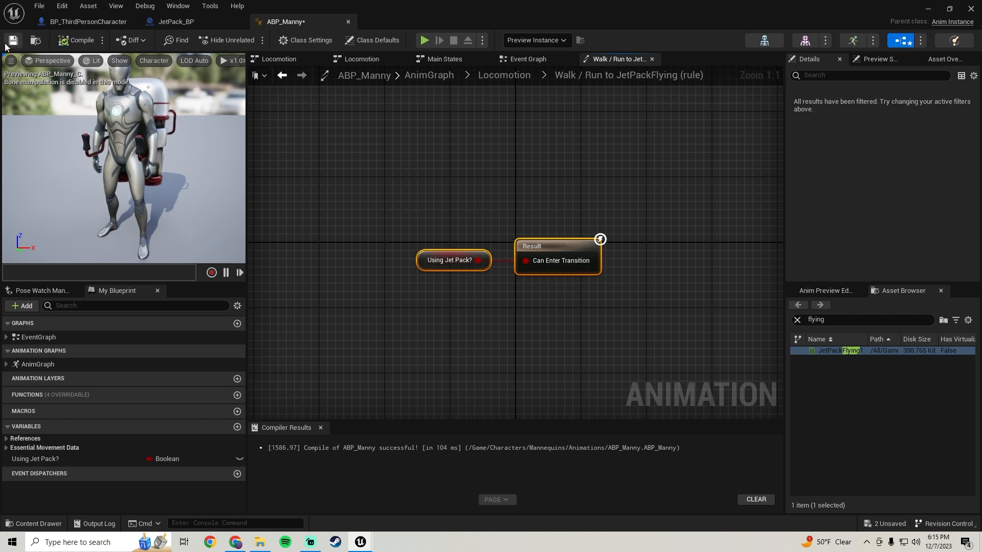
# Add a transition from JetPackFlying back to Walk / Run driven by Using Jet Pack? through a NOT Boolean node, align the nodes, and compile.
pyautogui.click(283, 76)
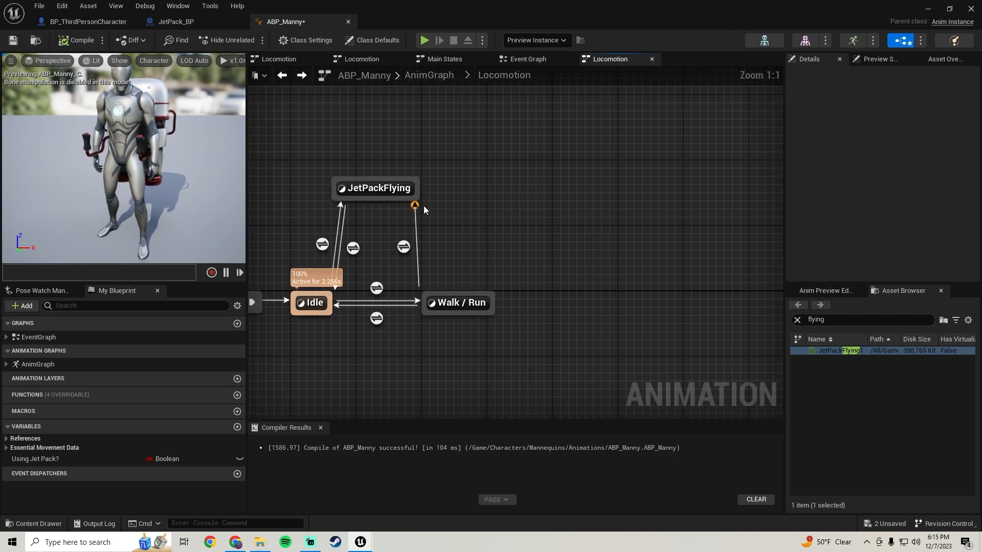
pyautogui.moveTo(416, 204); pyautogui.dragTo(448, 296)
pyautogui.doubleClick(436, 246)
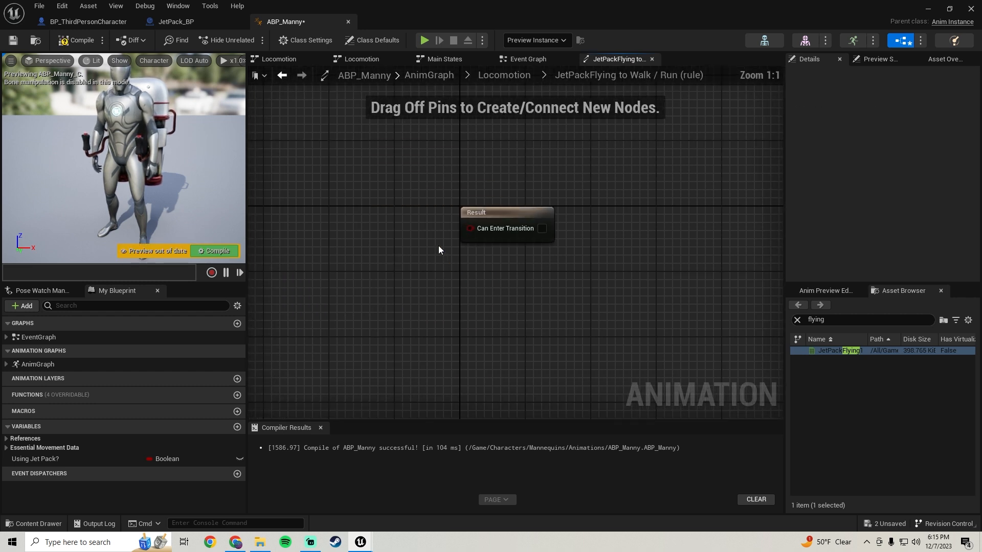
pyautogui.moveTo(26, 459); pyautogui.dragTo(401, 229)
pyautogui.click(332, 267)
pyautogui.write('not bo')
pyautogui.press('Return')
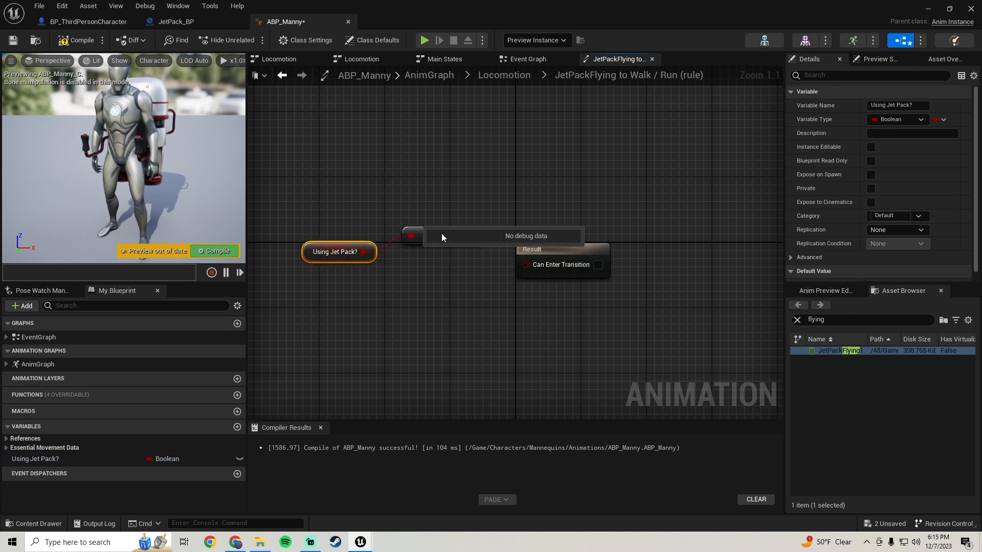
pyautogui.moveTo(476, 235); pyautogui.dragTo(534, 267)
pyautogui.moveTo(597, 187); pyautogui.dragTo(282, 323)
pyautogui.press('q')
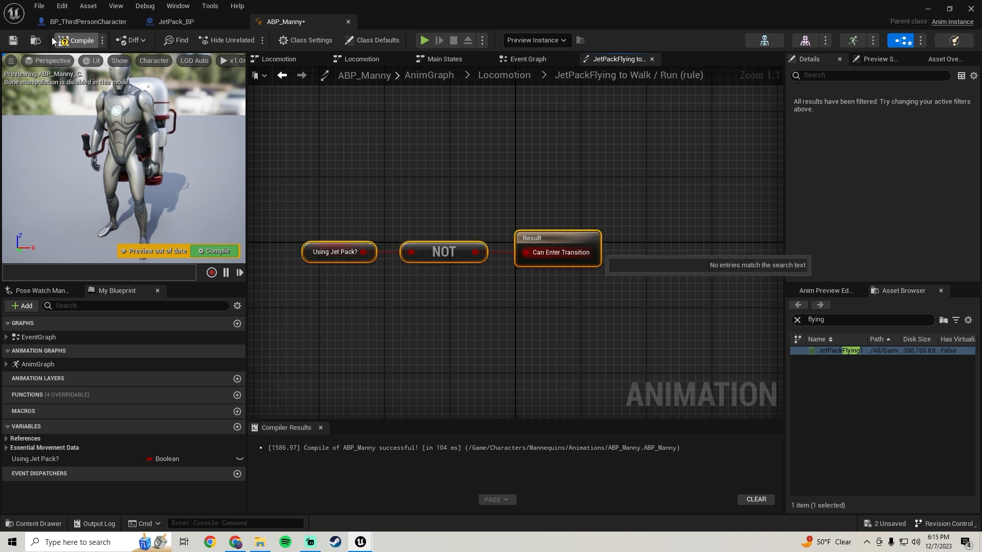
pyautogui.click(73, 41)
# In the AnimGraph's Main States machine, add a state named JetPackFlying with a transition from Fall Loop, and place it above Fall Loop.
pyautogui.click(281, 77)
pyautogui.moveTo(439, 234); pyautogui.dragTo(530, 210, button='right')
pyautogui.moveTo(580, 167); pyautogui.dragTo(567, 171, button='right')
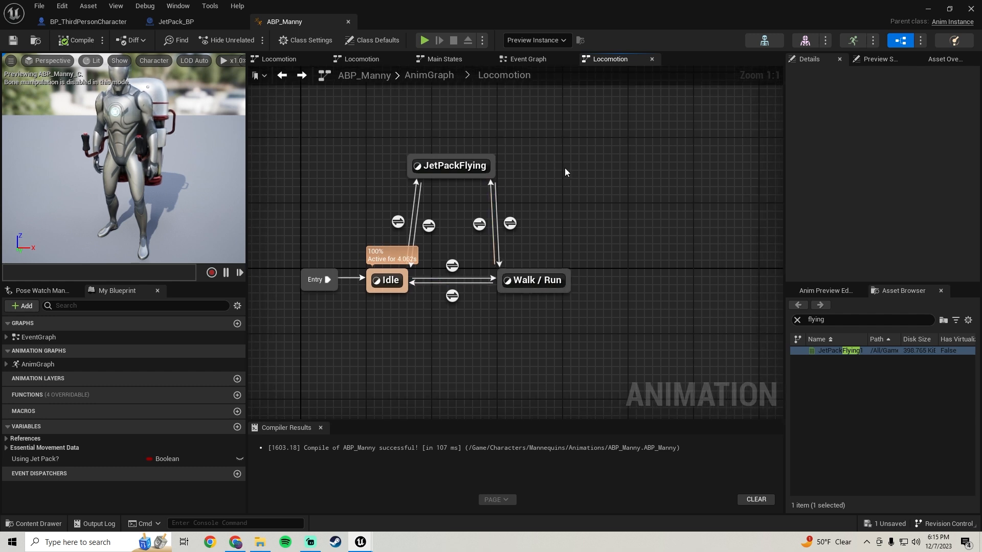
pyautogui.doubleClick(38, 365)
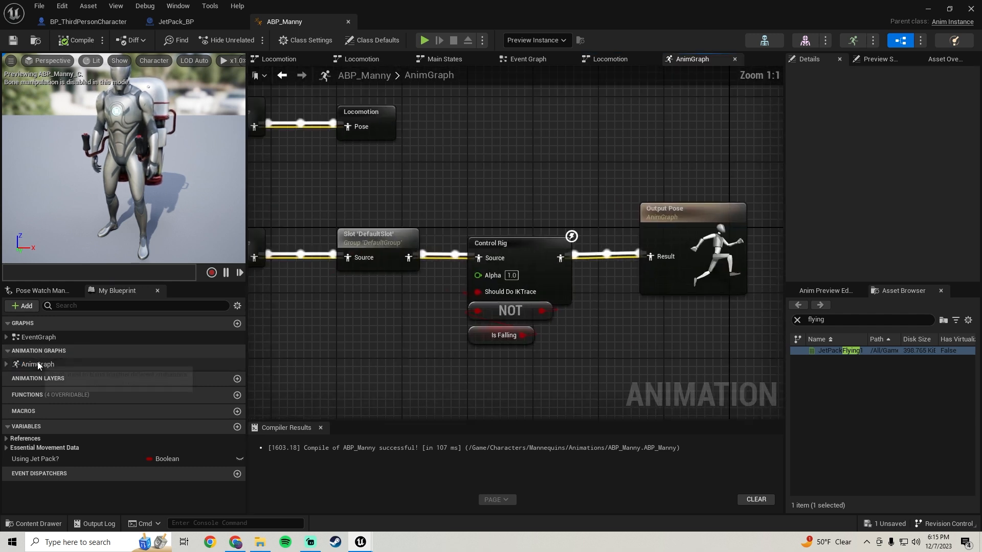
pyautogui.scroll(-3, 366, 324)
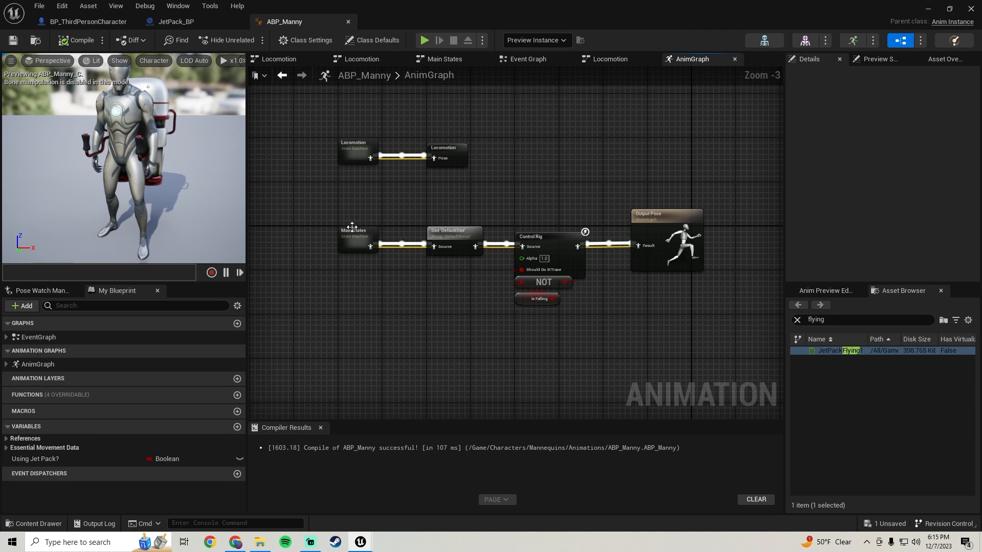
pyautogui.doubleClick(351, 237)
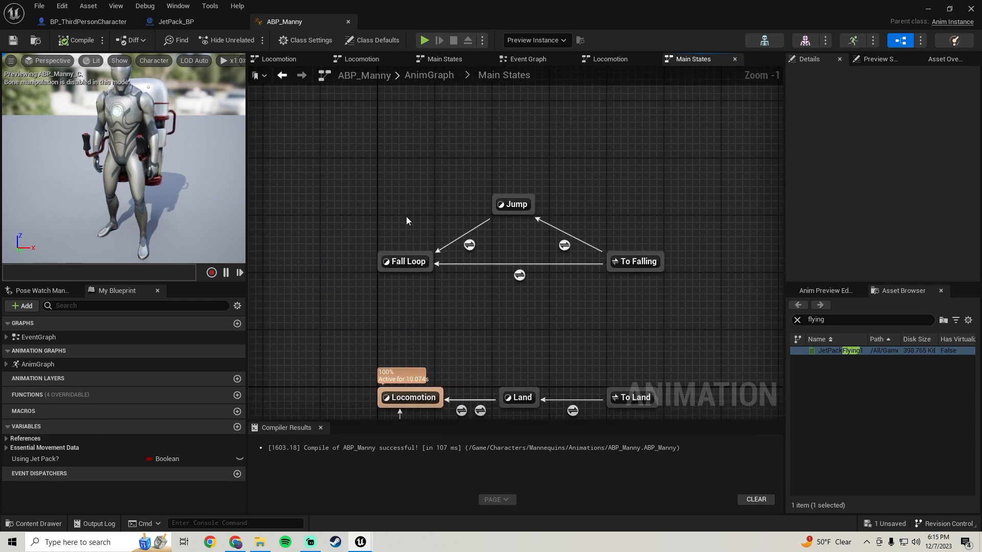
pyautogui.moveTo(392, 296); pyautogui.dragTo(388, 299)
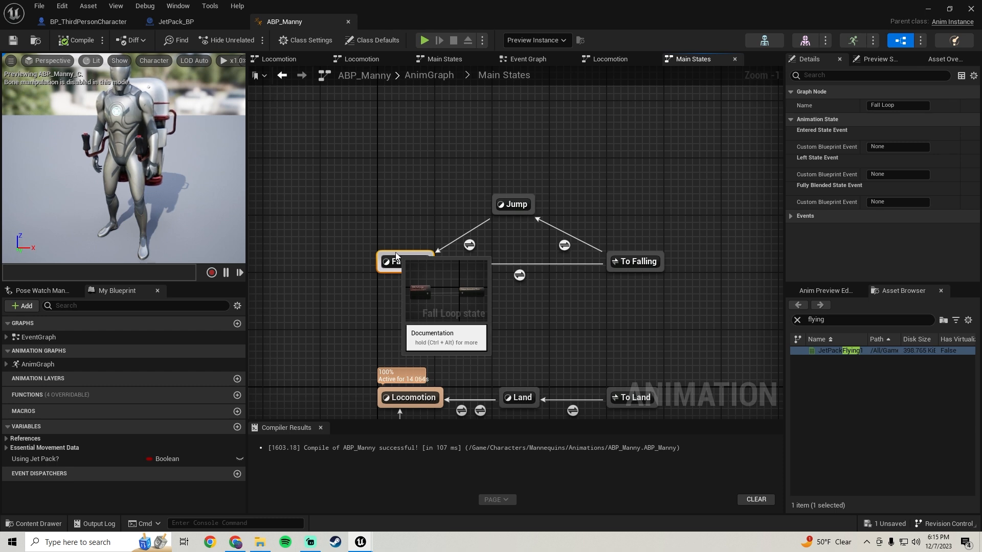
pyautogui.moveTo(396, 256); pyautogui.dragTo(393, 172)
pyautogui.click(421, 198)
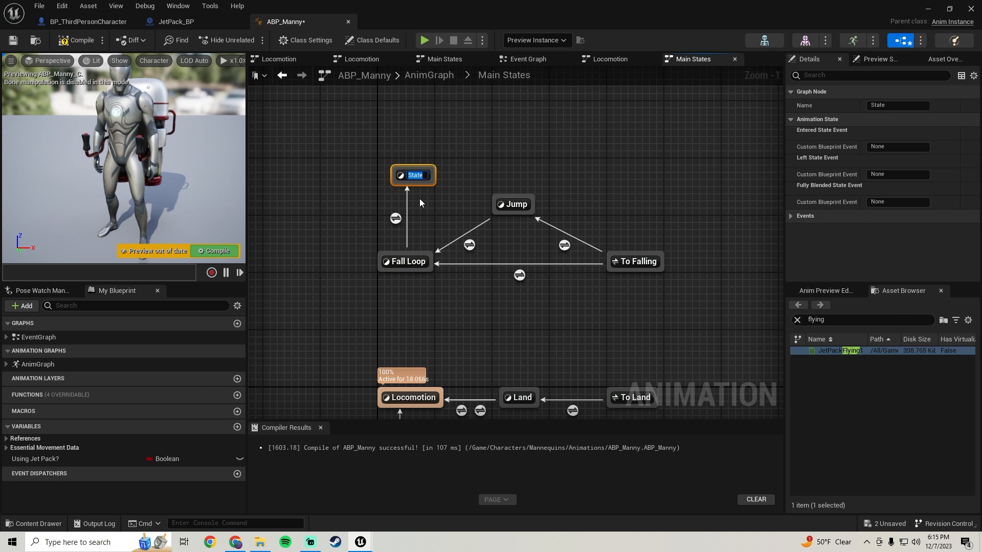
pyautogui.write('JetP')
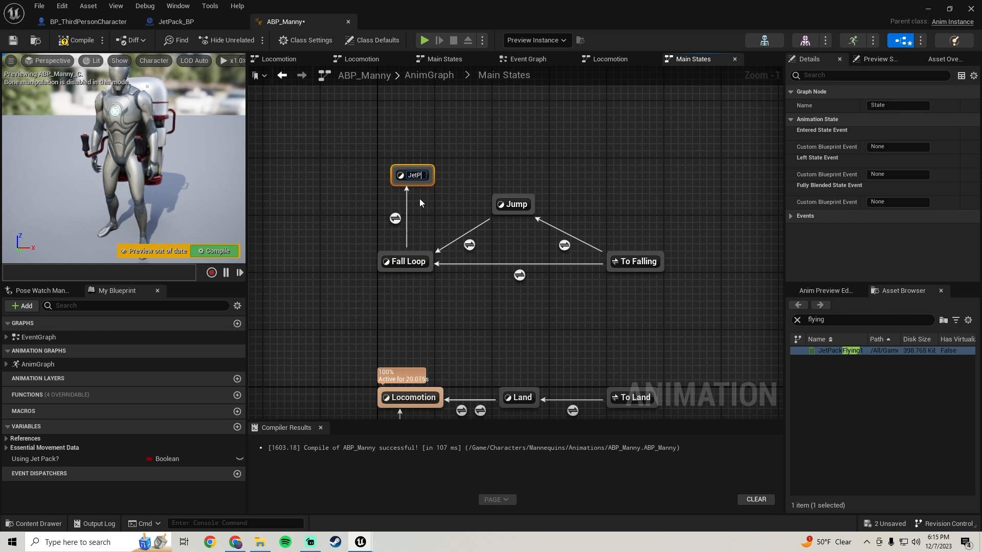
pyautogui.write('ackFlying')
pyautogui.press('Return')
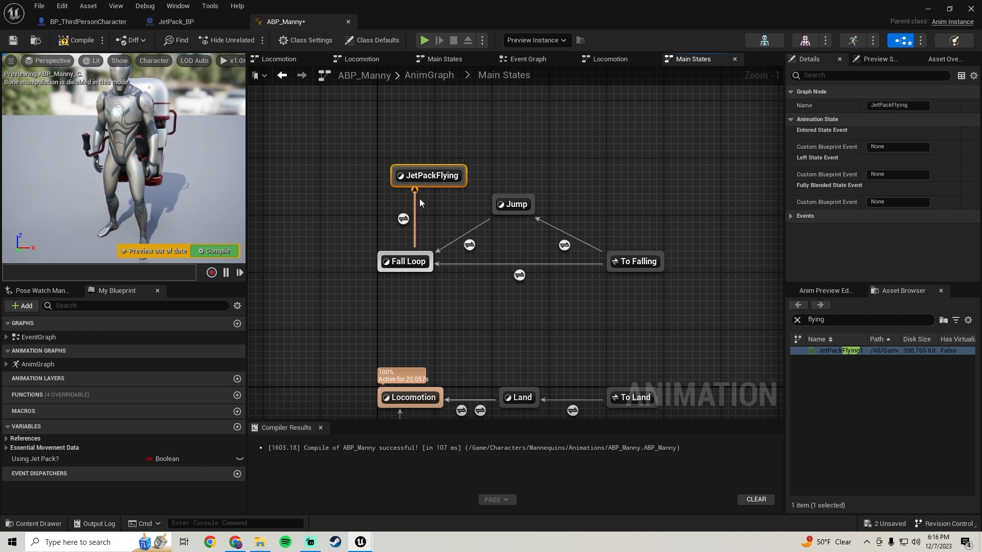
pyautogui.moveTo(451, 177); pyautogui.dragTo(424, 162)
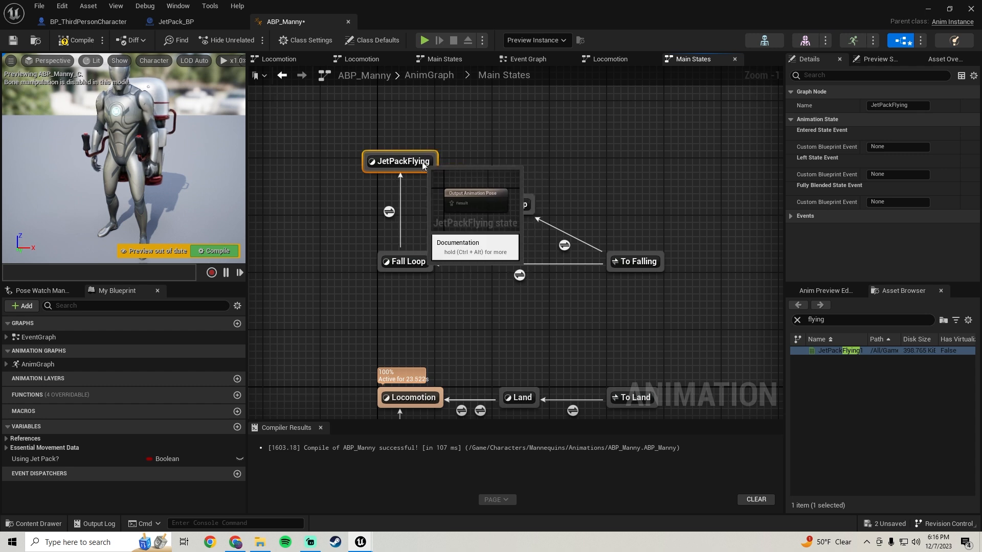
# Make the Fall Loop to JetPackFlying transition depend on Using Jet Pack?, align the rule's nodes, then compile and save.
pyautogui.doubleClick(389, 210)
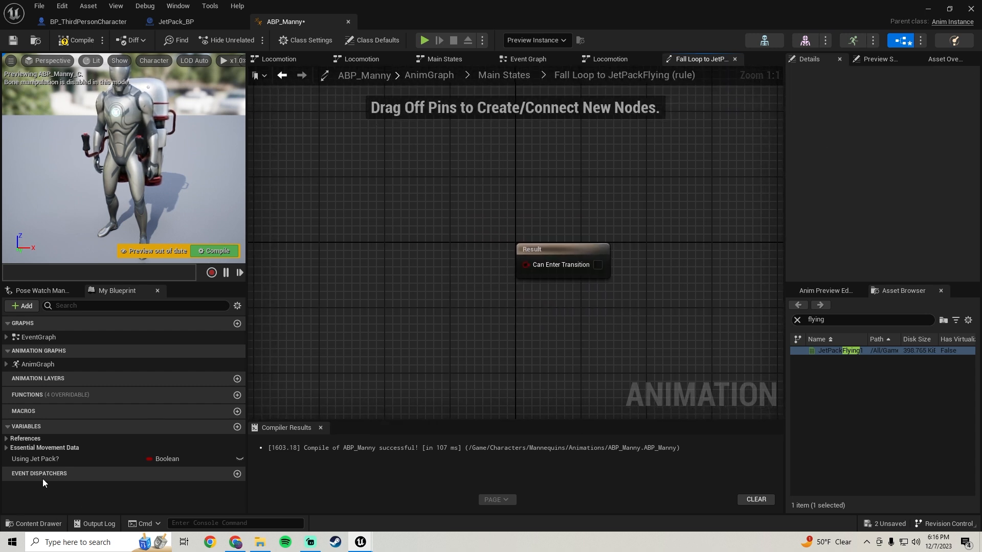
pyautogui.moveTo(32, 458); pyautogui.dragTo(542, 263)
pyautogui.moveTo(602, 176); pyautogui.dragTo(422, 324)
pyautogui.press('q')
pyautogui.click(76, 40)
pyautogui.click(13, 40)
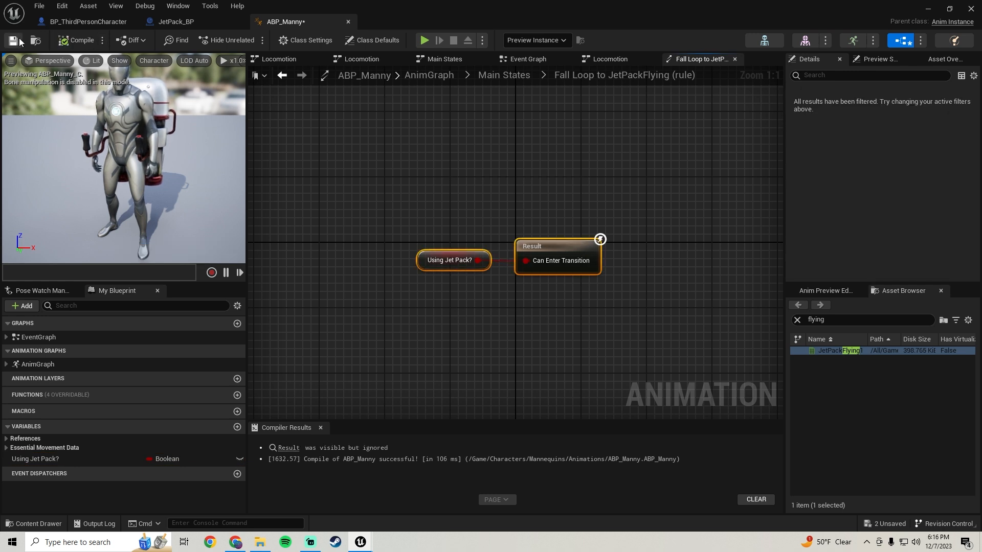
# Add a transition from JetPackFlying back to Fall Loop and place Using Jet Pack? feeding a NOT Boolean node in its rule.
pyautogui.click(282, 75)
pyautogui.moveTo(412, 173); pyautogui.dragTo(407, 257)
pyautogui.doubleClick(418, 215)
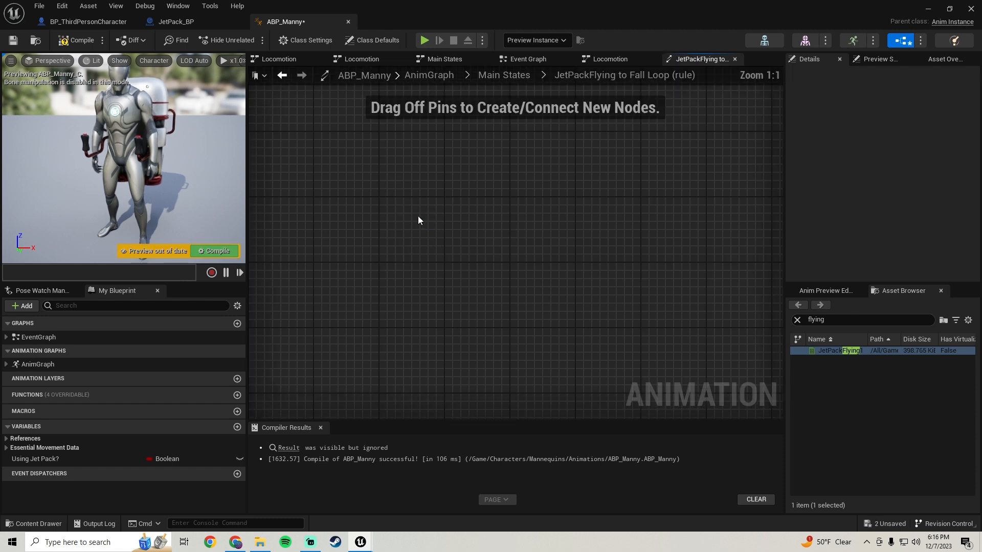
pyautogui.moveTo(53, 460); pyautogui.dragTo(365, 233)
pyautogui.click(404, 241)
pyautogui.moveTo(424, 228); pyautogui.dragTo(450, 244)
pyautogui.write('not bool')
pyautogui.press('Return')
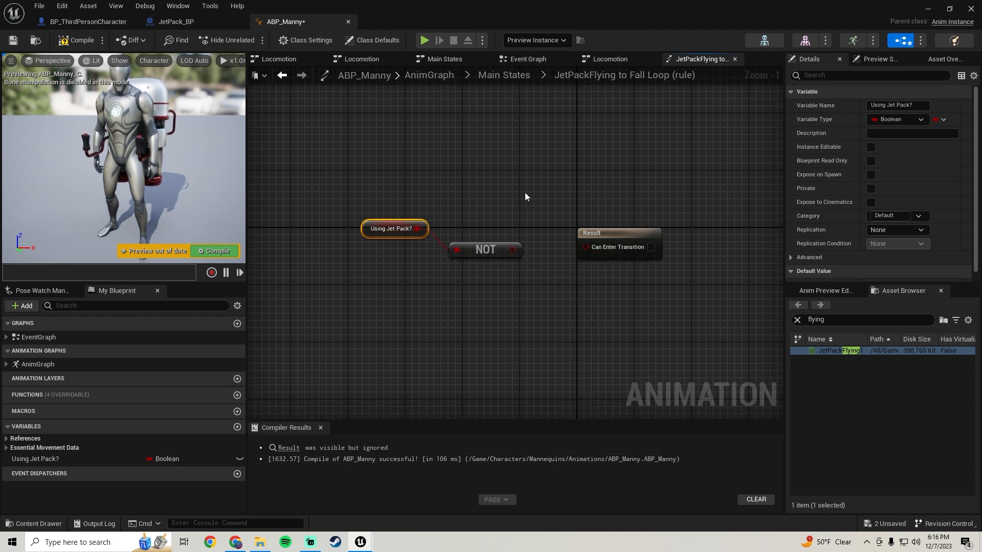
# Connect the NOT node to Can Enter Transition, align all the rule's nodes, then compile and save.
pyautogui.moveTo(510, 253); pyautogui.dragTo(589, 246)
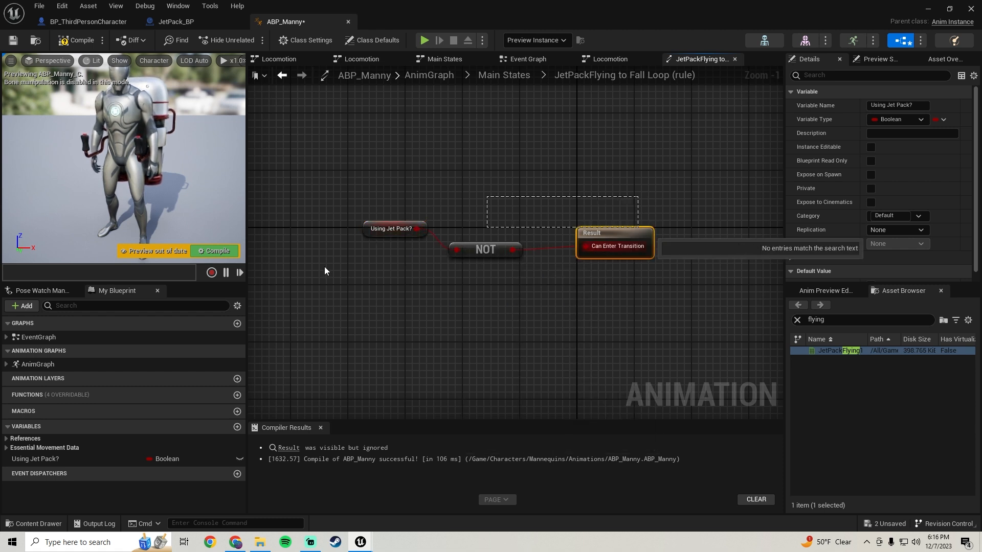
pyautogui.hotkey('ctrl', 'a')
pyautogui.press('q')
pyautogui.click(77, 41)
pyautogui.click(14, 43)
# In the Main States JetPackFlying state, place the JetPackFlying1 animation, connect it to the output pose, and align the nodes.
pyautogui.click(281, 77)
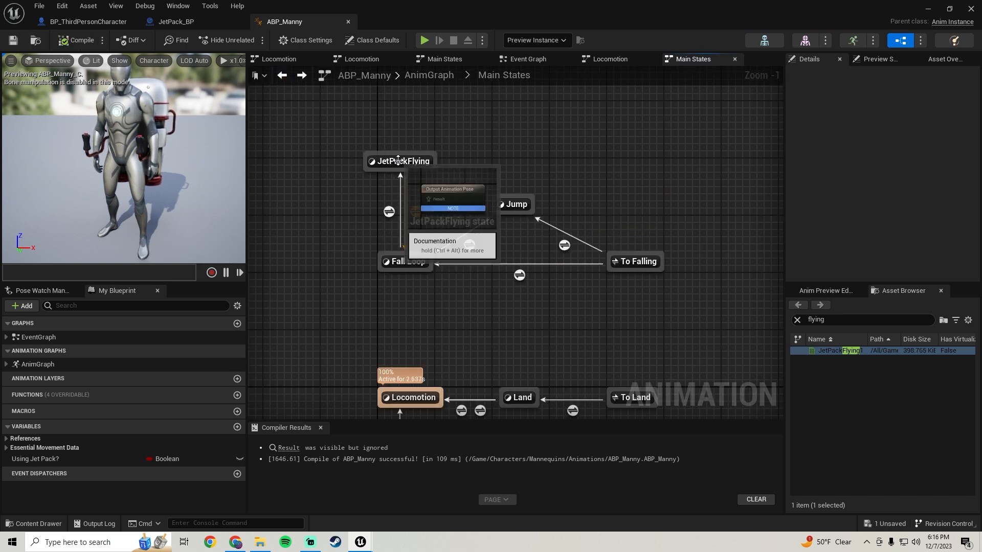
pyautogui.doubleClick(398, 162)
pyautogui.scroll(-1, 398, 162)
pyautogui.moveTo(398, 162); pyautogui.dragTo(483, 223, button='right')
pyautogui.moveTo(389, 190); pyautogui.dragTo(493, 184, button='right')
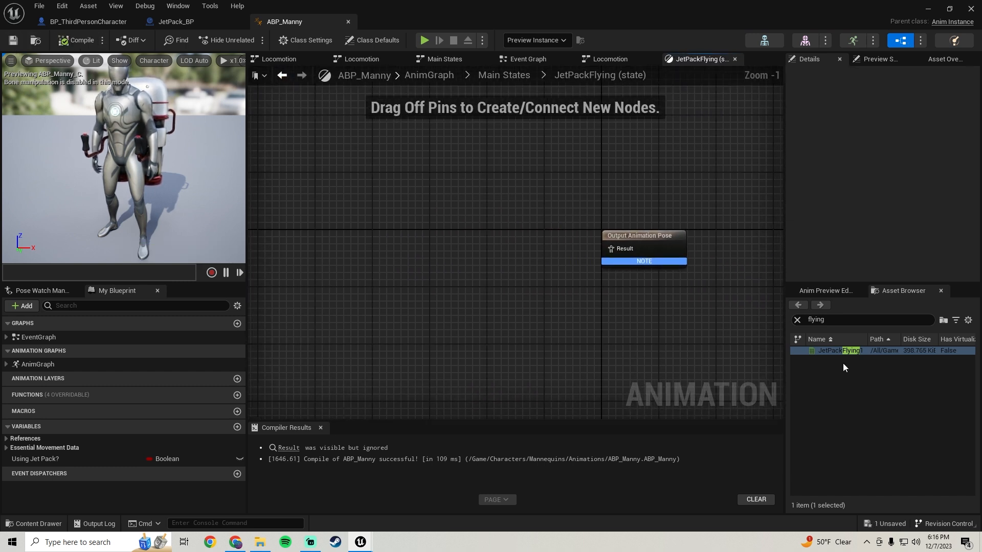
pyautogui.moveTo(857, 351); pyautogui.dragTo(440, 235)
pyautogui.moveTo(491, 257); pyautogui.dragTo(621, 252)
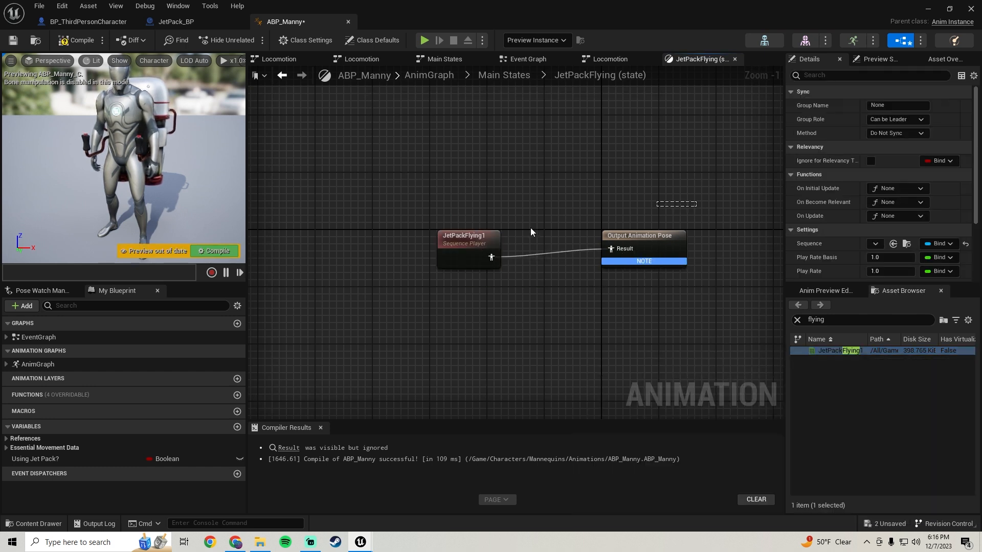
pyautogui.moveTo(626, 208); pyautogui.dragTo(417, 273)
pyautogui.press('q')
# Make sure Loop Animation is enabled on the Main States JetPackFlying1 player, then compile and save.
pyautogui.click(469, 238)
pyautogui.scroll(-2, 853, 210)
pyautogui.click(875, 218)
pyautogui.click(868, 220)
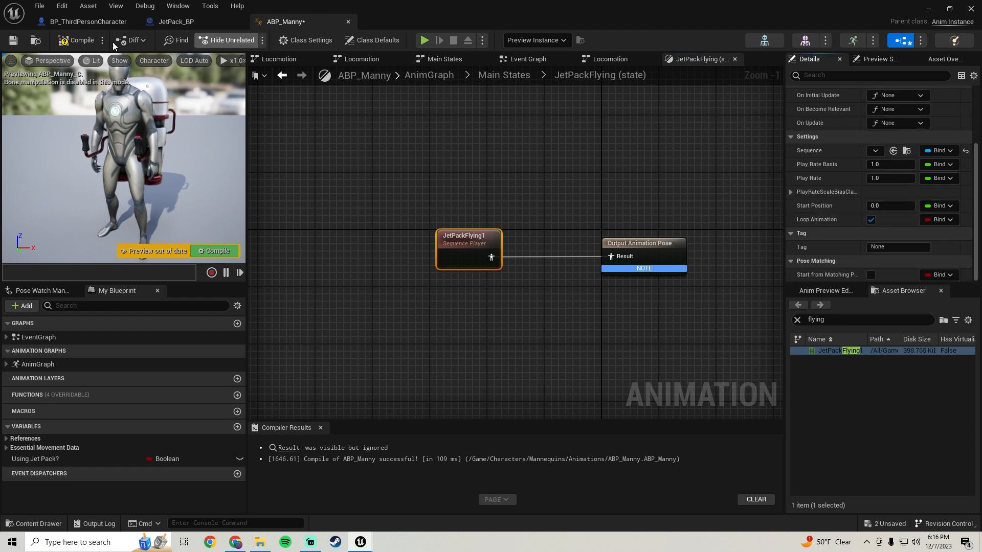
pyautogui.click(75, 40)
pyautogui.click(13, 39)
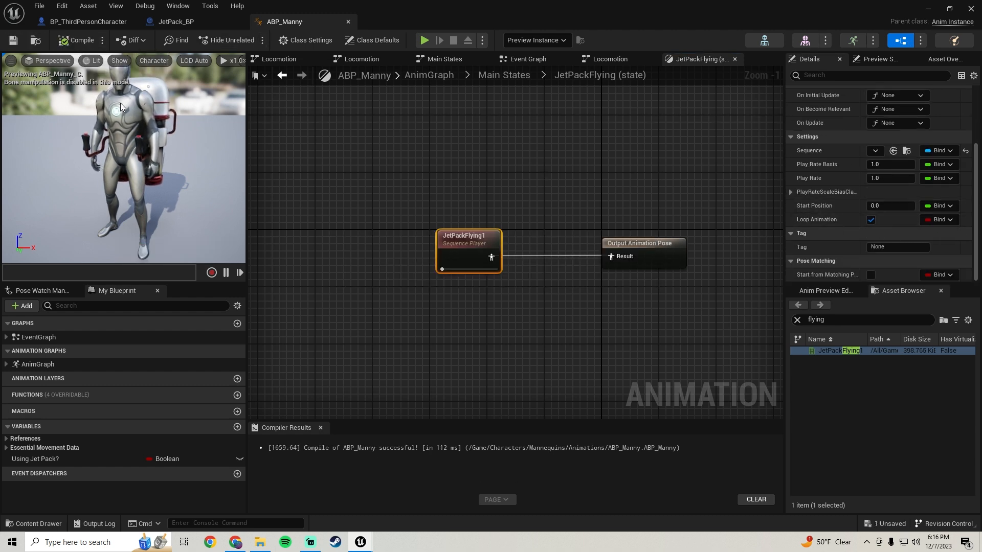
# Switch to the BP_ThirdPersonCharacter event graph and view its jetpack input nodes.
pyautogui.click(94, 21)
pyautogui.scroll(-2, 450, 253)
pyautogui.moveTo(449, 253); pyautogui.dragTo(413, 278, button='right')
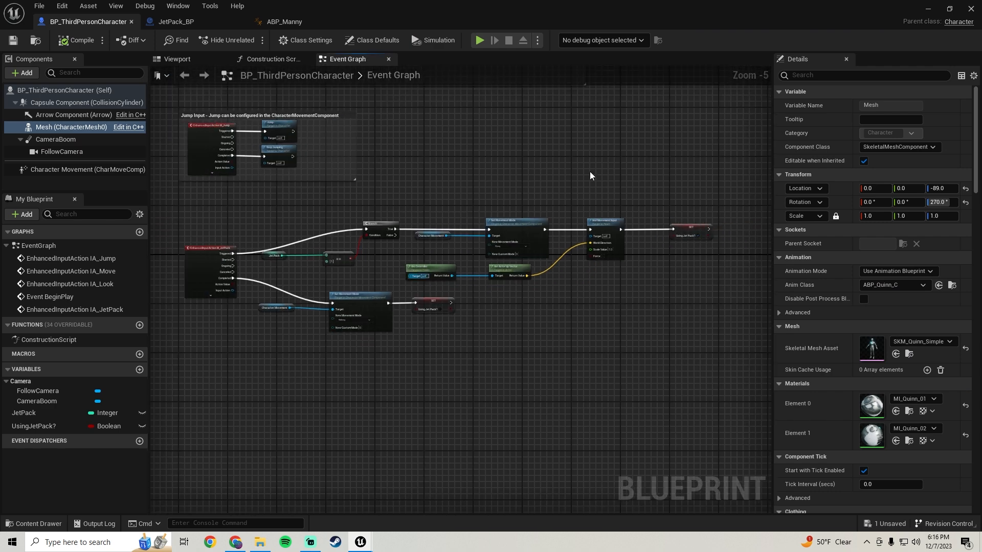
# Play the level and test picking up the jetpack, jumping, and flying with the JetPackFlying animation, then stop the session.
pyautogui.click(927, 7)
pyautogui.click(227, 39)
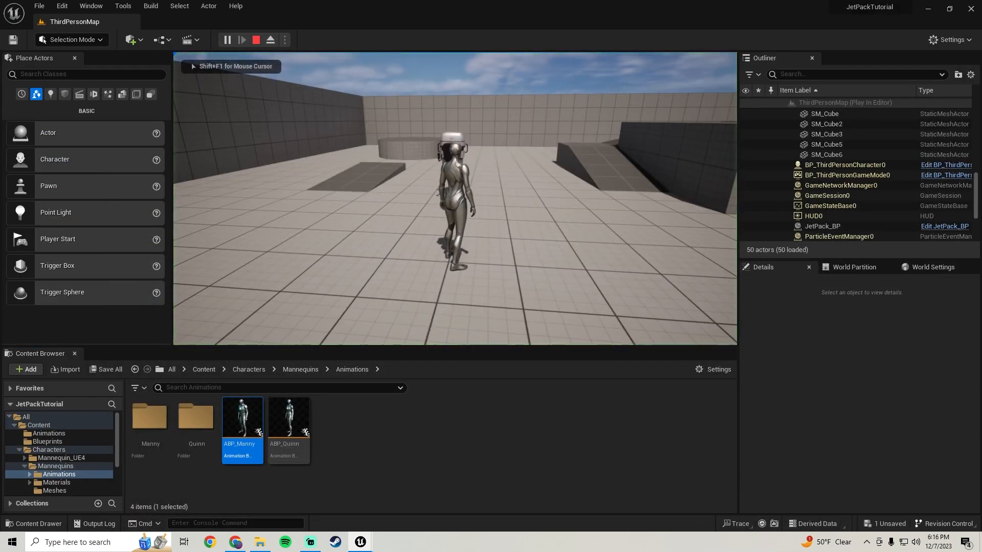
pyautogui.press('d')
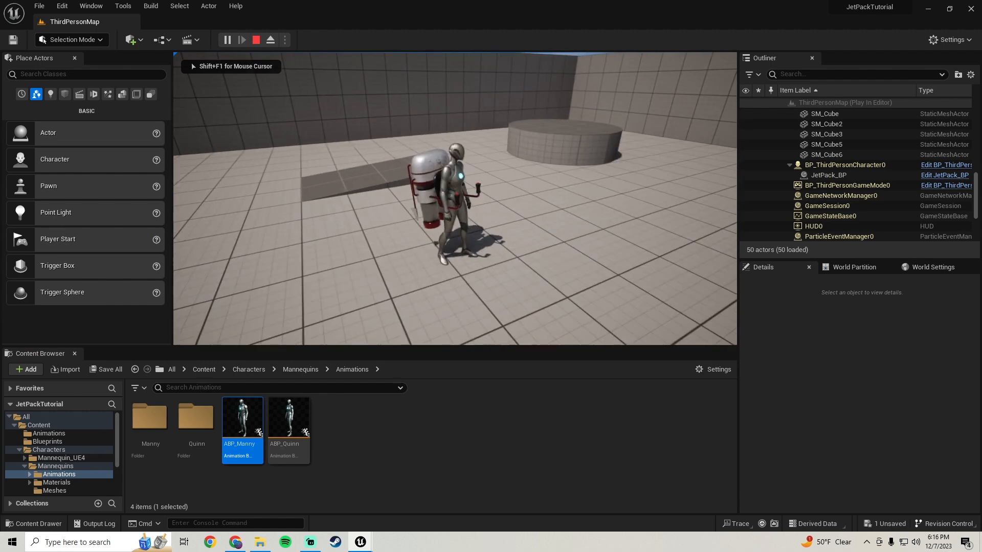
pyautogui.press('w')
pyautogui.press('space')
pyautogui.press('d')
pyautogui.press('s')
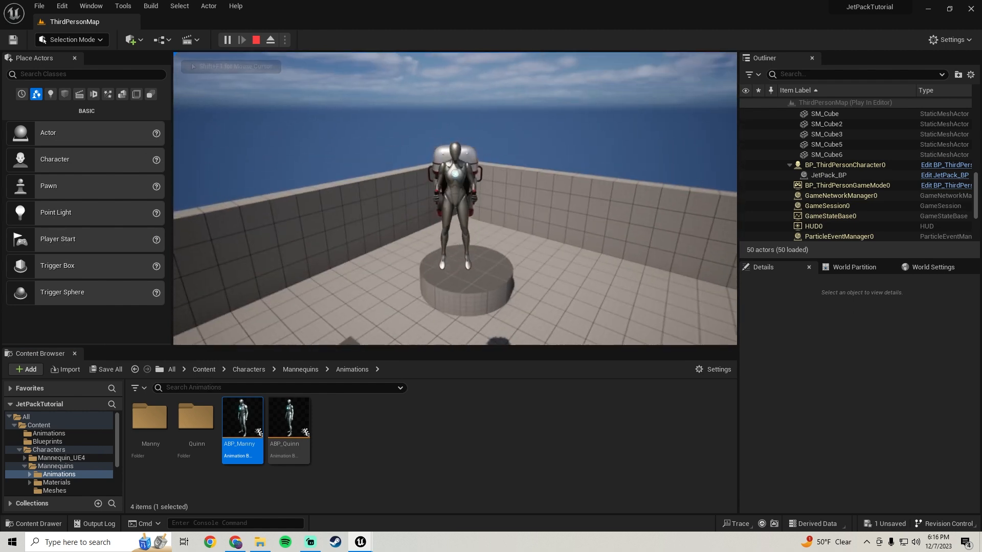
pyautogui.press('a')
pyautogui.press('d')
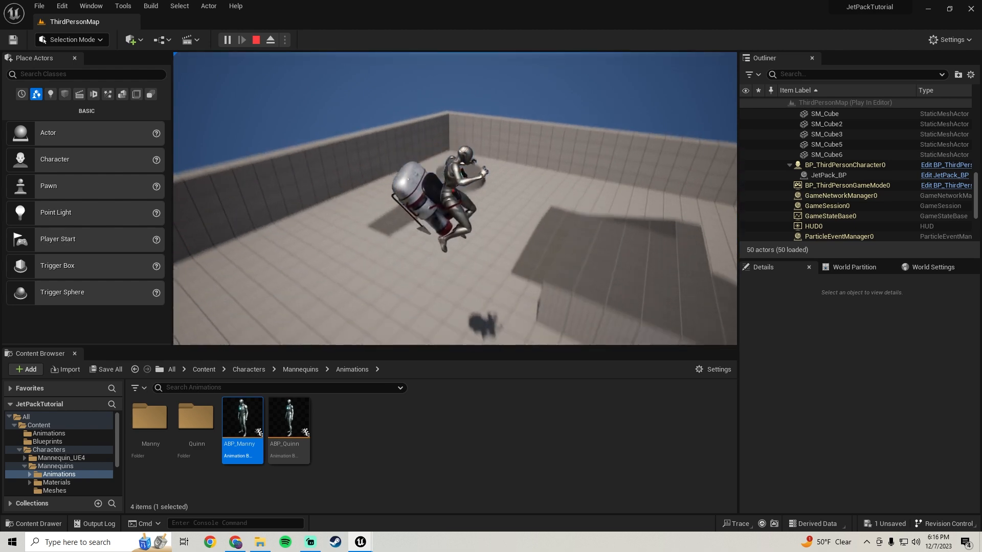
pyautogui.press('d')
pyautogui.press('space')
pyautogui.press('space')
pyautogui.press('d')
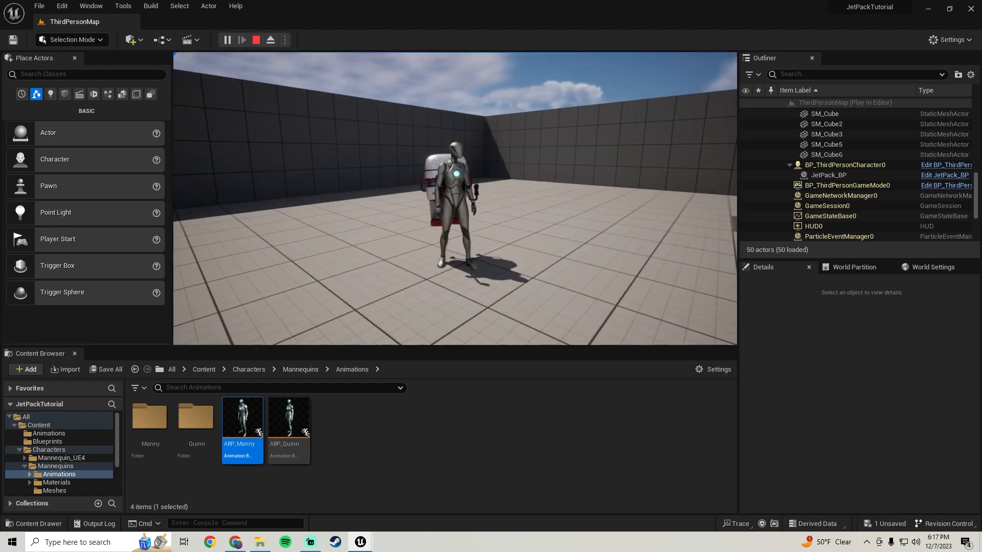
pyautogui.press('Escape')
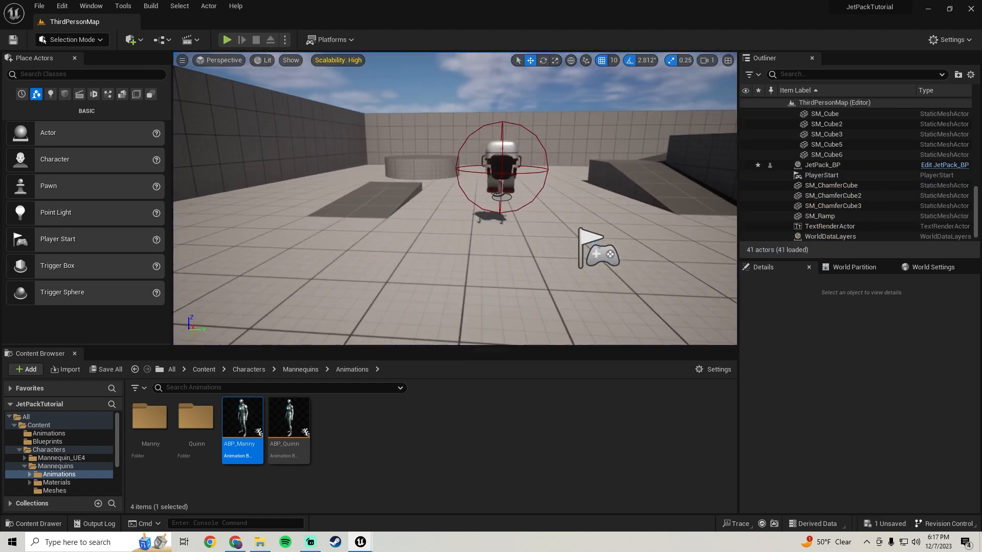
# Duplicate the JetPack_BP actor beside the original in the level, then play-test picking up both jetpacks.
pyautogui.click(526, 160)
pyautogui.keyDown('alt'); pyautogui.moveTo(556, 185); pyautogui.dragTo(556, 192); pyautogui.keyUp('alt')
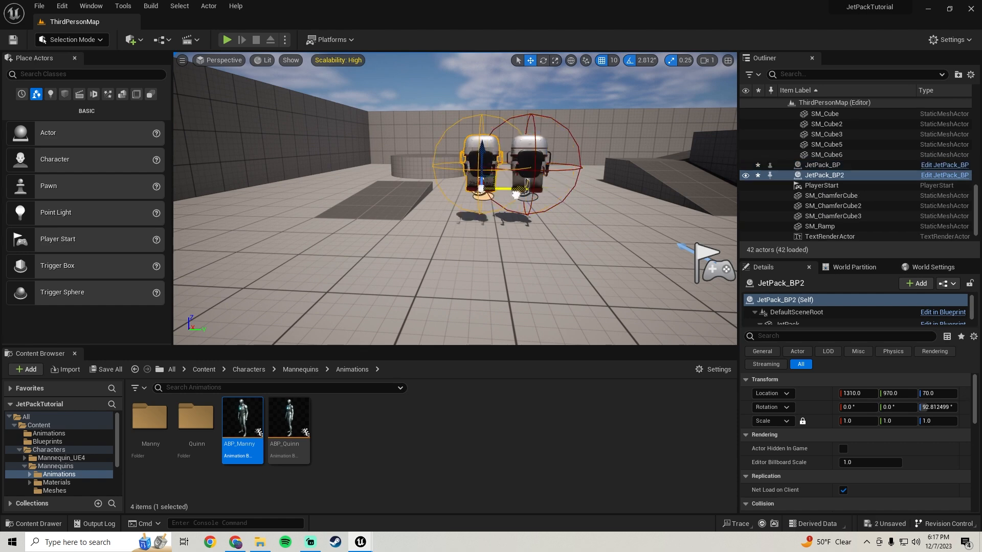
pyautogui.click(225, 40)
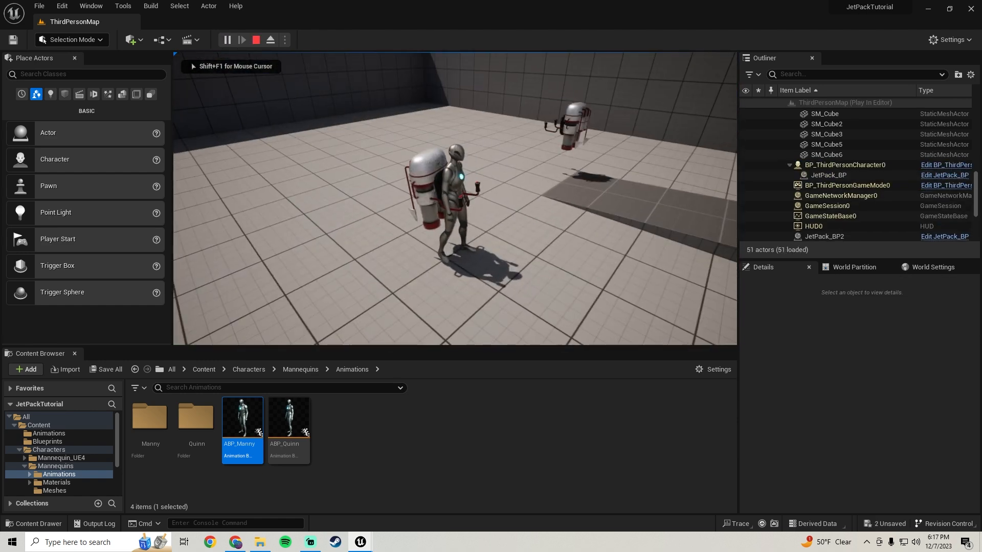
pyautogui.press('w')
pyautogui.press('space')
pyautogui.press('w')
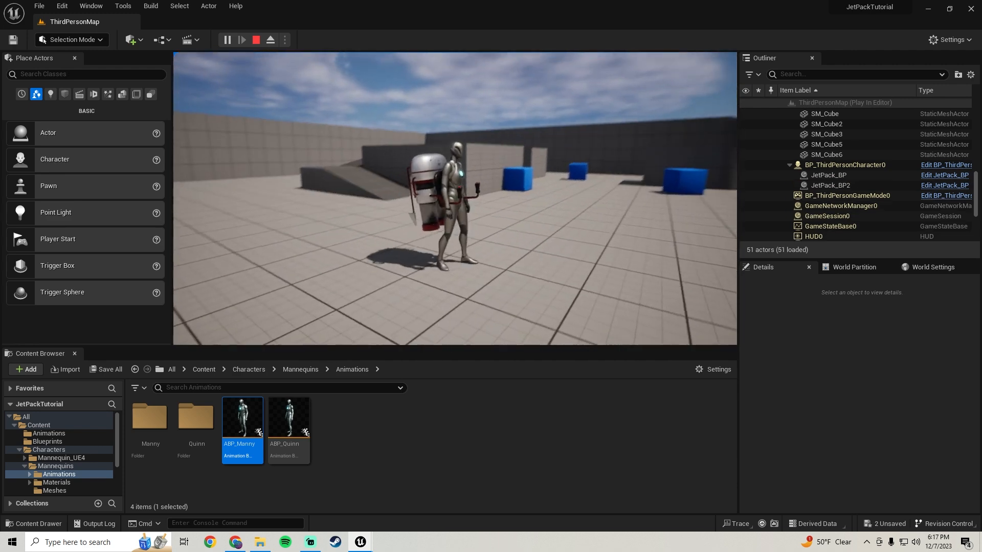
pyautogui.press('s')
pyautogui.press('space')
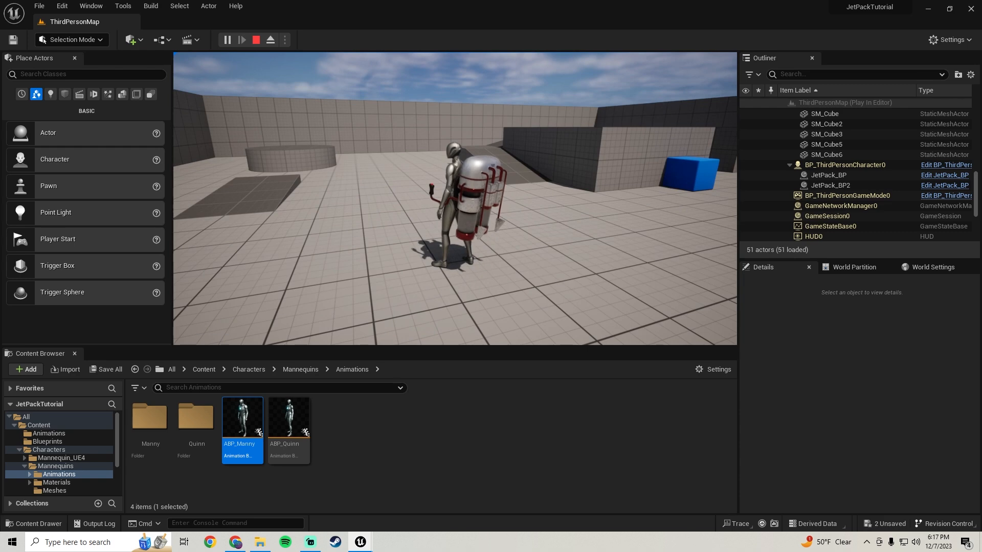
pyautogui.press('Escape')
# In the JetPack_BP event graph, move the cast node closer to the overlap event and shift all downstream nodes away to make room.
pyautogui.click(361, 542)
pyautogui.click(407, 503)
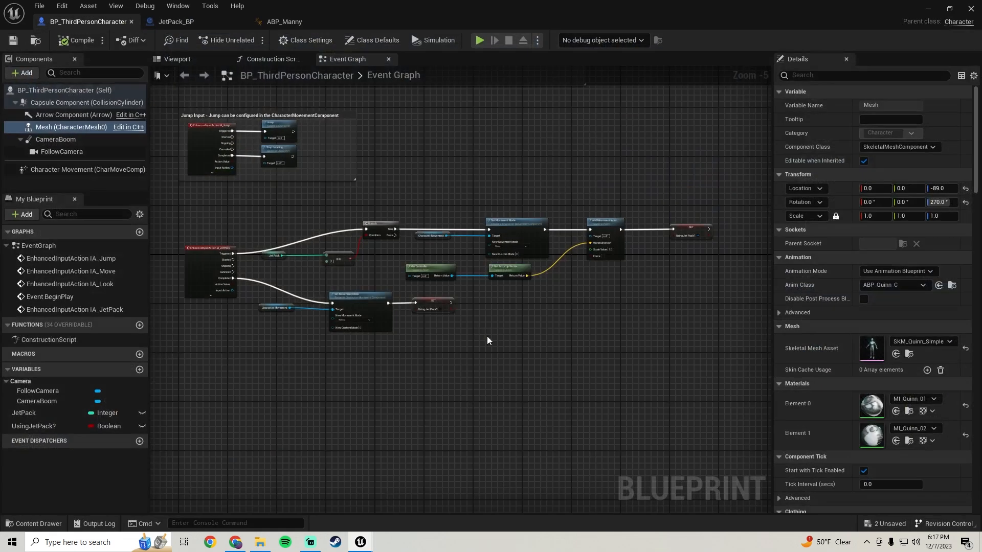
pyautogui.moveTo(491, 262); pyautogui.dragTo(419, 272, button='right')
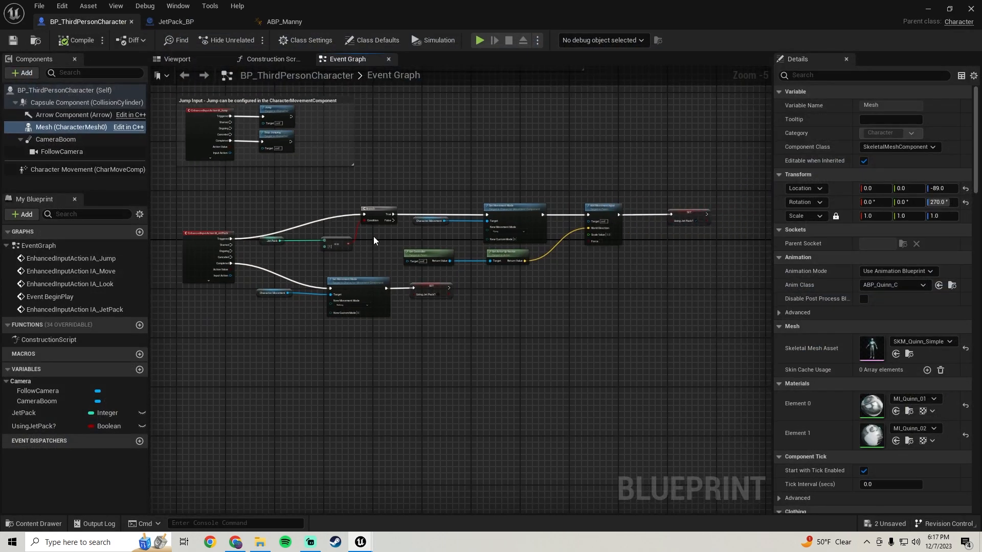
pyautogui.click(170, 22)
pyautogui.scroll(-3, 326, 286)
pyautogui.moveTo(325, 287); pyautogui.dragTo(646, 247, button='right')
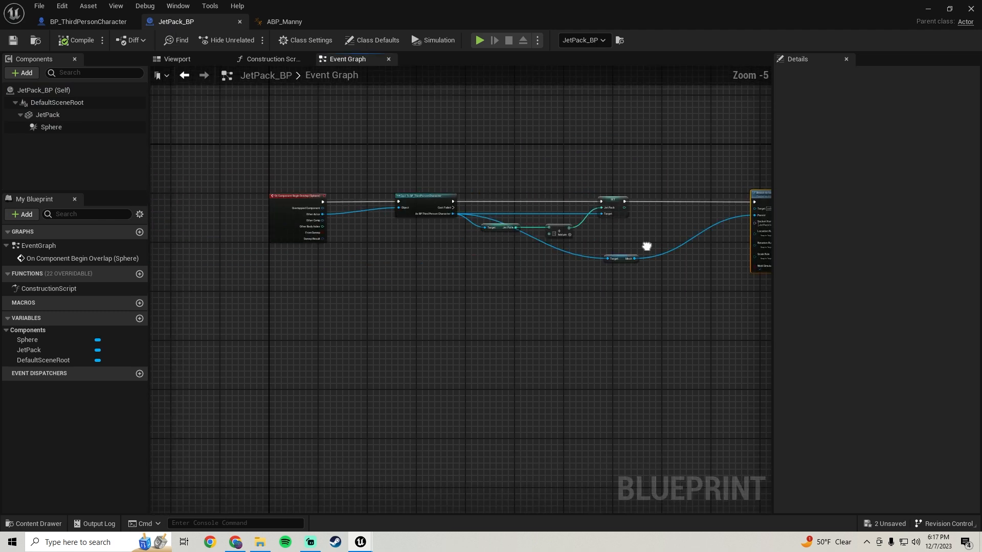
pyautogui.scroll(1, 439, 223)
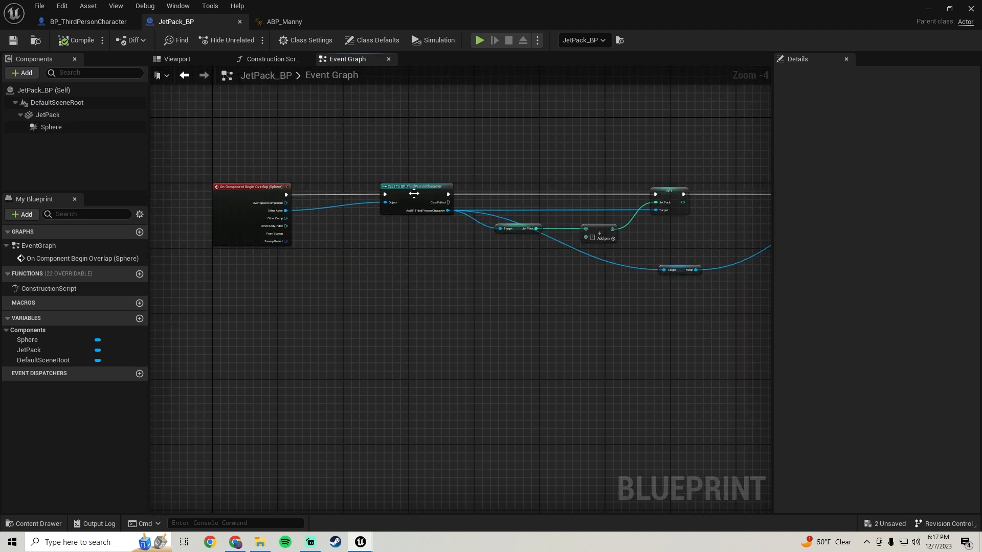
pyautogui.moveTo(392, 195); pyautogui.dragTo(354, 192)
pyautogui.scroll(2, 461, 203)
pyautogui.moveTo(460, 204); pyautogui.dragTo(270, 210, button='right')
pyautogui.scroll(-2, 270, 210)
pyautogui.moveTo(336, 137); pyautogui.dragTo(759, 368)
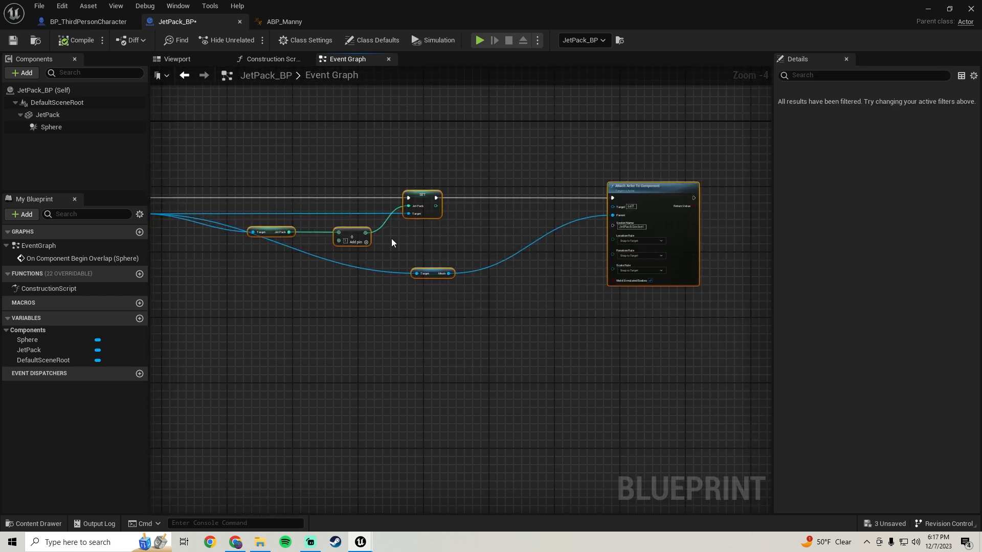
pyautogui.moveTo(423, 196); pyautogui.dragTo(508, 199)
pyautogui.moveTo(318, 256); pyautogui.dragTo(487, 292, button='right')
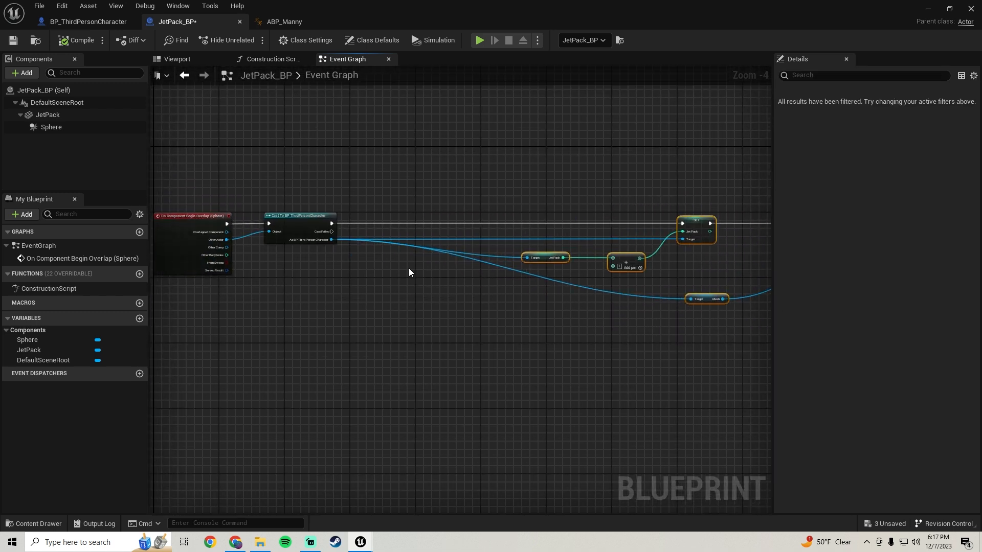
# Add a Branch after the cast to BP_ThirdPersonCharacter, wiring the cast's execution into it and its False output to the SET JetPack node.
pyautogui.click(387, 253)
pyautogui.moveTo(408, 261); pyautogui.dragTo(437, 225)
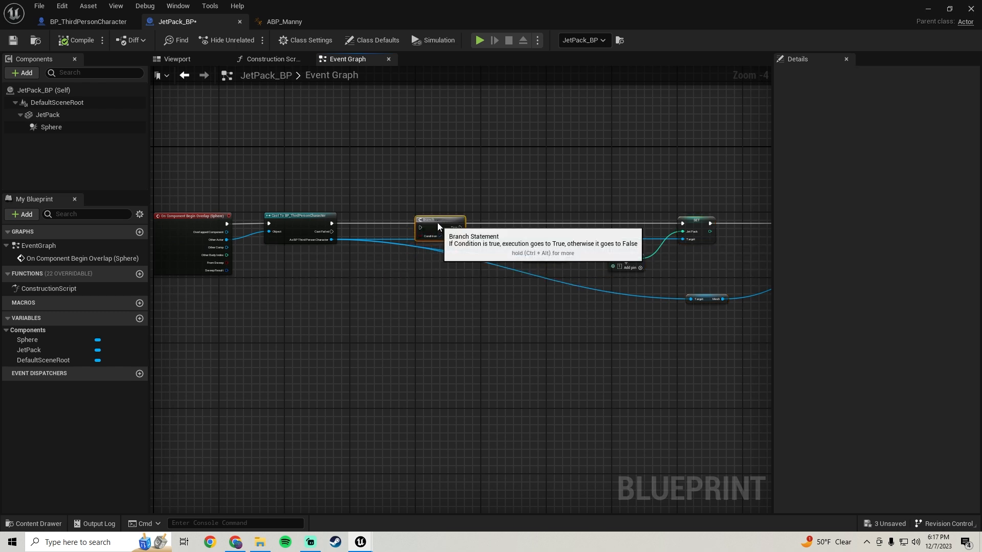
pyautogui.scroll(1, 440, 221)
pyautogui.moveTo(539, 204); pyautogui.dragTo(505, 203, button='right')
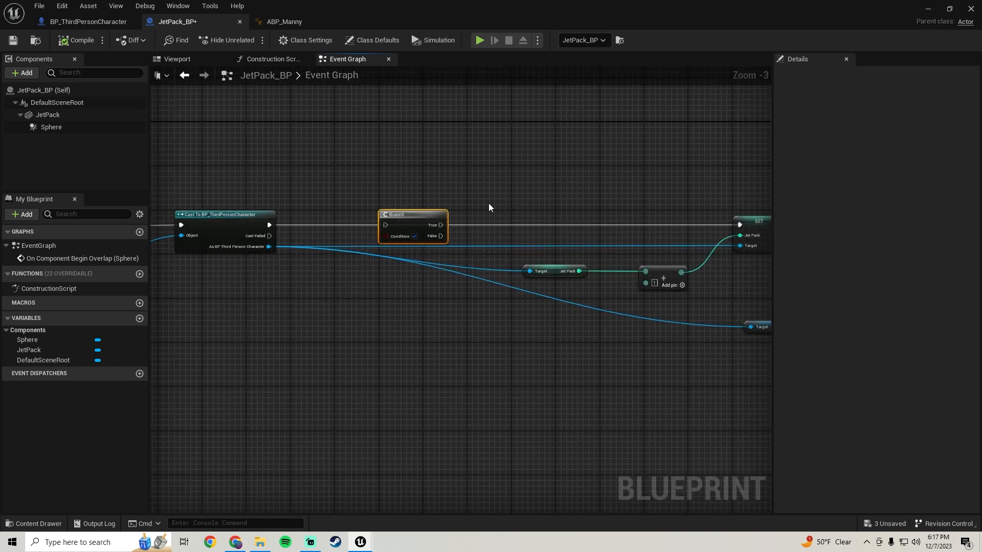
pyautogui.moveTo(386, 225); pyautogui.dragTo(369, 230)
pyautogui.moveTo(296, 222); pyautogui.dragTo(269, 224)
pyautogui.moveTo(511, 214); pyautogui.dragTo(443, 209, button='right')
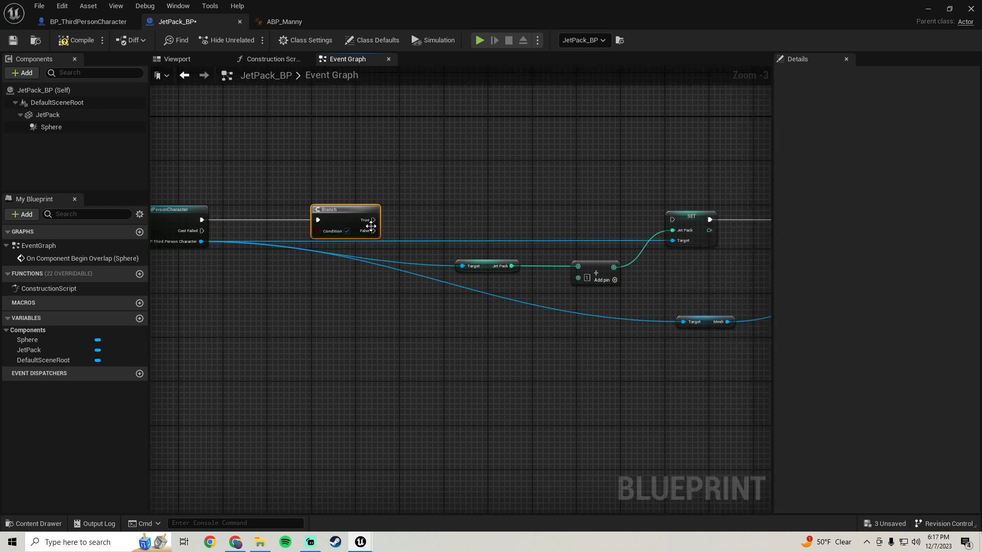
pyautogui.moveTo(373, 231); pyautogui.dragTo(672, 221)
# Move the JetPack getter near the cast, compare it with a Greater Equal node set to 1, and connect the result to the Branch condition.
pyautogui.scroll(-1, 243, 312)
pyautogui.moveTo(242, 312); pyautogui.dragTo(369, 294, button='right')
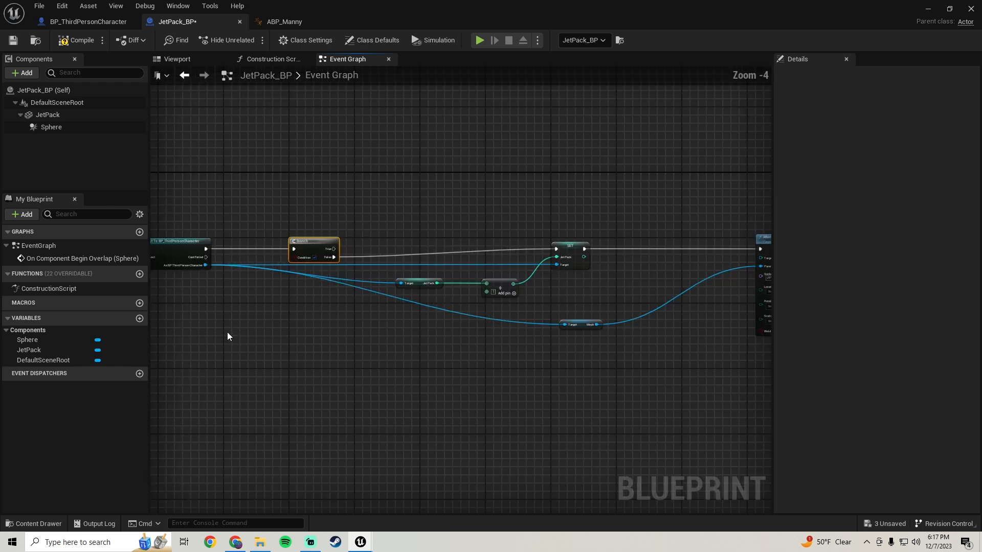
pyautogui.scroll(1, 368, 295)
pyautogui.moveTo(242, 291); pyautogui.dragTo(368, 290, button='right')
pyautogui.moveTo(430, 290); pyautogui.dragTo(243, 271, button='right')
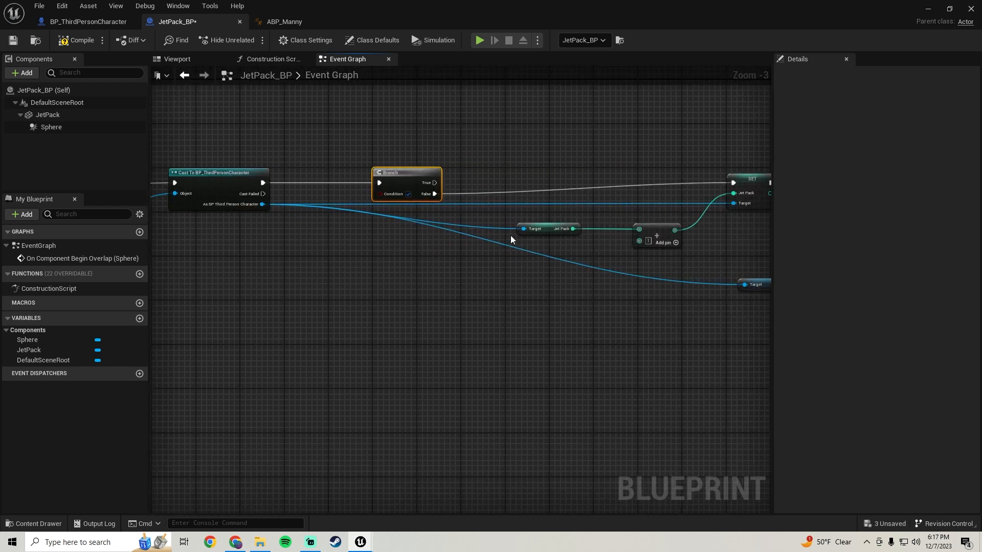
pyautogui.moveTo(548, 229); pyautogui.dragTo(308, 249)
pyautogui.moveTo(359, 274); pyautogui.dragTo(393, 292, button='right')
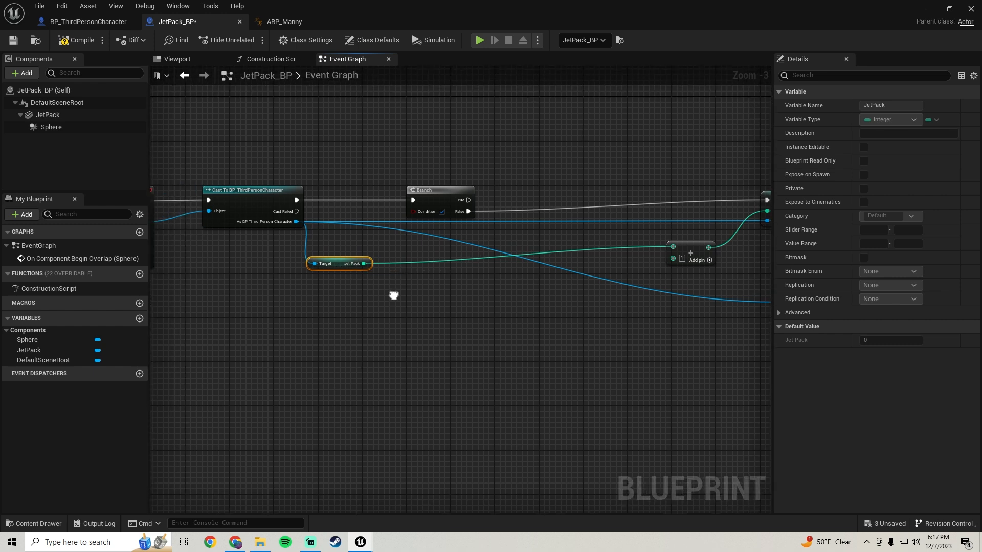
pyautogui.moveTo(333, 265); pyautogui.dragTo(409, 248)
pyautogui.write('>=')
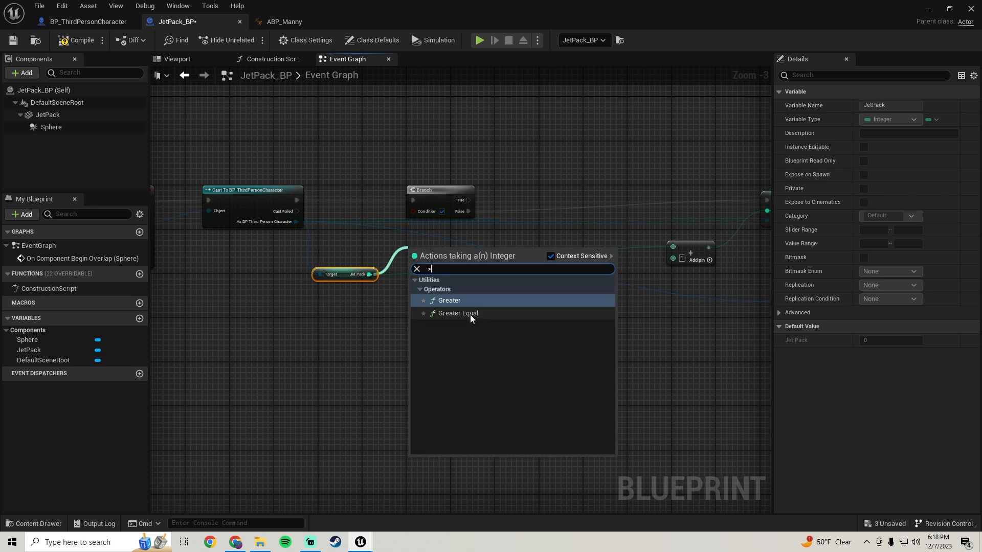
pyautogui.click(470, 314)
pyautogui.click(422, 264)
pyautogui.write('1')
pyautogui.moveTo(456, 258); pyautogui.dragTo(510, 198)
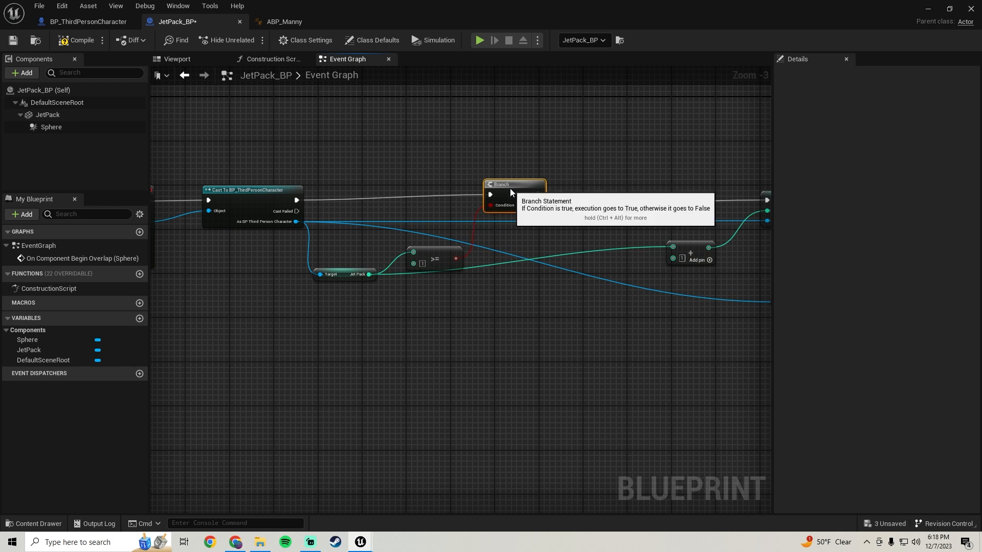
# Select the nodes following the Branch, from the add node onward, and move them closer to the Branch.
pyautogui.moveTo(673, 330); pyautogui.dragTo(426, 225, button='right')
pyautogui.scroll(-1, 358, 147)
pyautogui.moveTo(307, 142); pyautogui.dragTo(669, 329)
pyautogui.moveTo(360, 257); pyautogui.dragTo(538, 287, button='right')
pyautogui.scroll(1, 529, 246)
pyautogui.moveTo(567, 196); pyautogui.dragTo(512, 205)
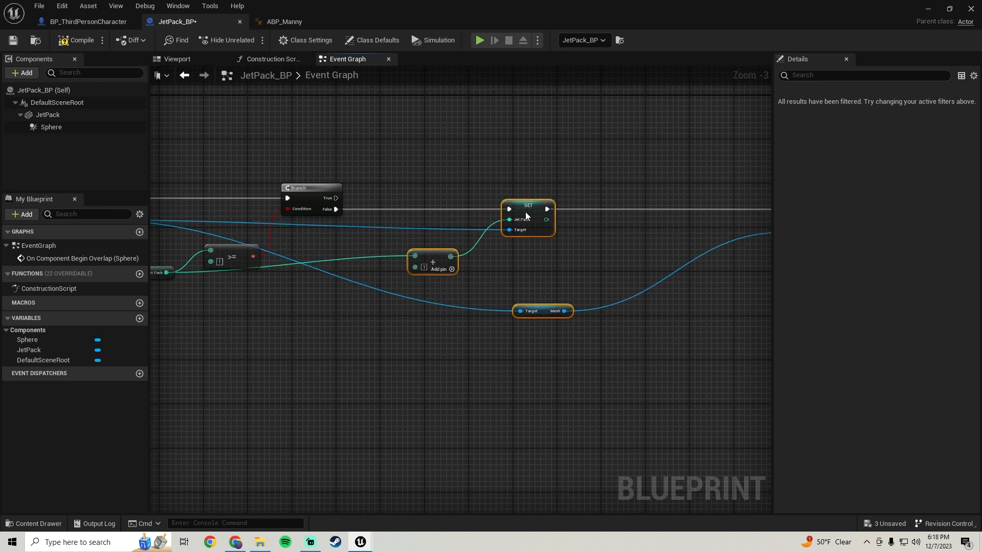
pyautogui.moveTo(262, 346); pyautogui.dragTo(406, 339, button='right')
pyautogui.click(406, 339)
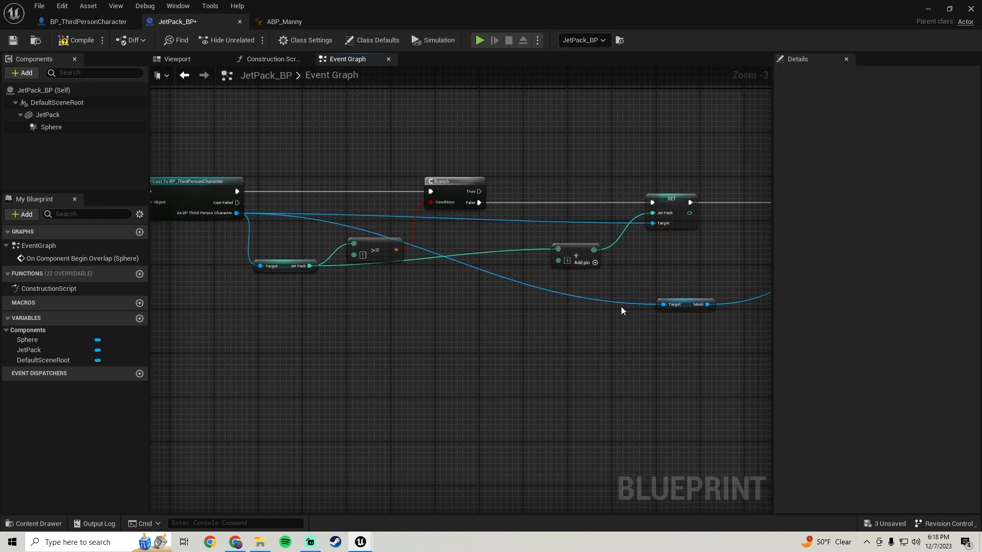
# Add and position reroute points on the character wires to the Mesh getter and SET JetPack, and on the JetPack wire to the add node.
pyautogui.doubleClick(616, 298)
pyautogui.moveTo(622, 300); pyautogui.dragTo(272, 306)
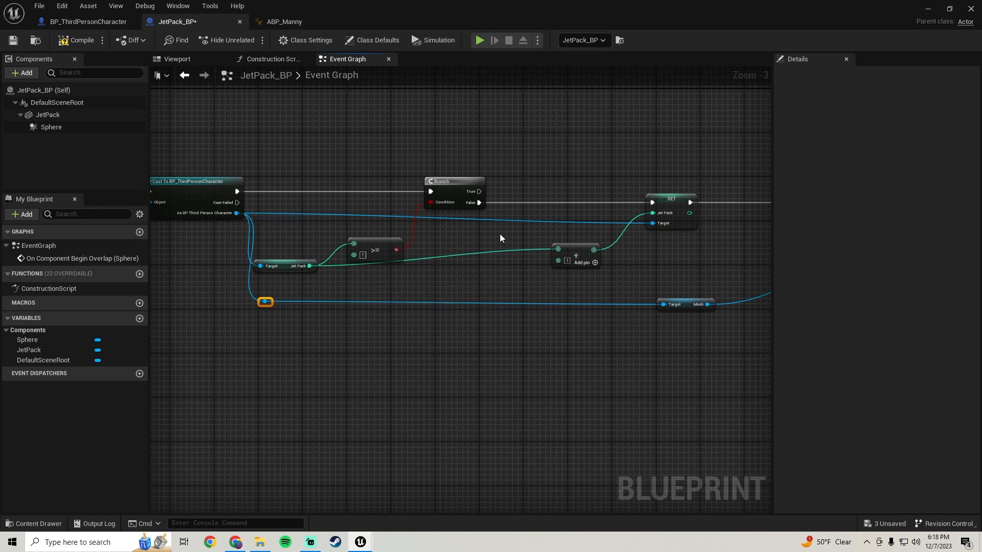
pyautogui.doubleClick(583, 219)
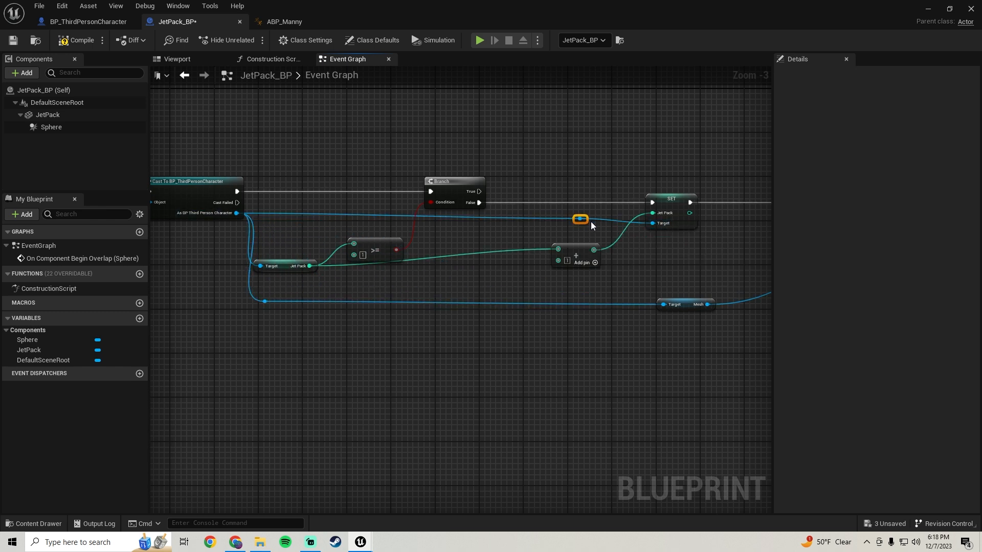
pyautogui.click(538, 227)
pyautogui.moveTo(580, 219); pyautogui.dragTo(287, 219)
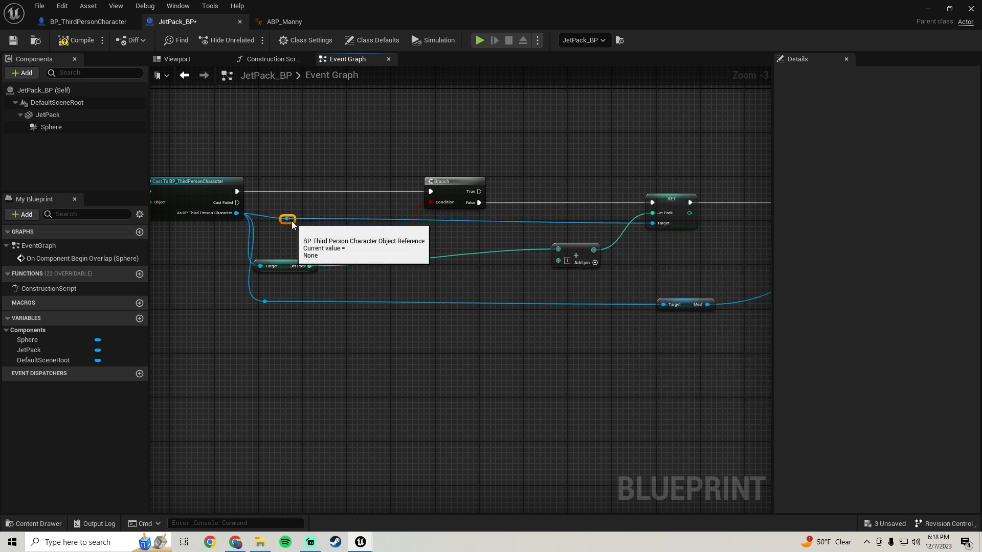
pyautogui.doubleClick(329, 266)
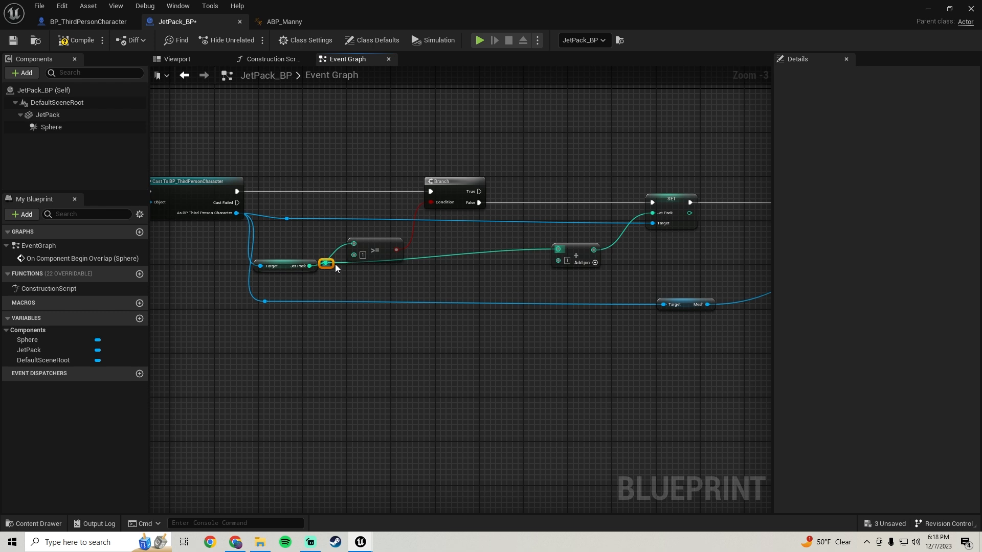
pyautogui.moveTo(516, 269); pyautogui.dragTo(527, 265)
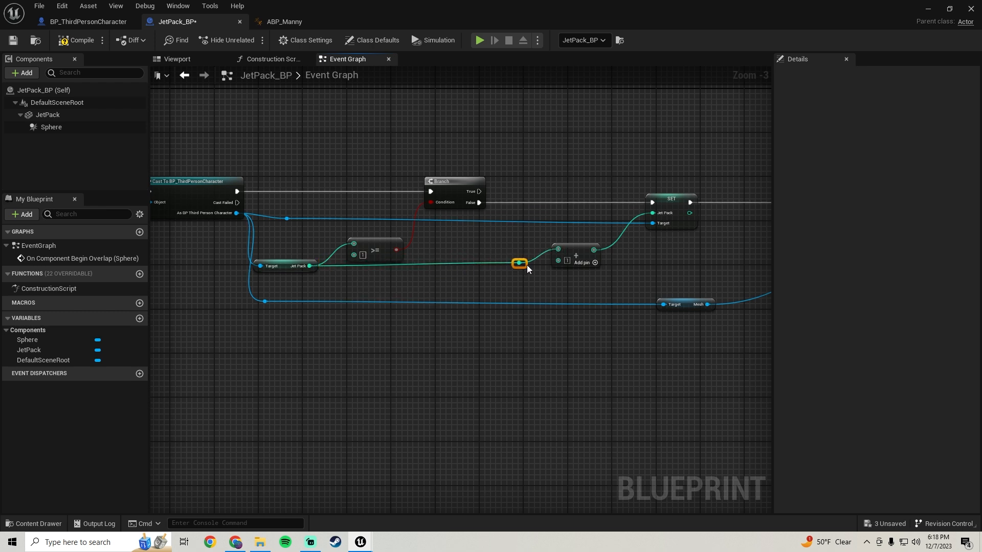
# Align the Mesh getter and the JetPack getter with their respective reroute points so the wires run straight.
pyautogui.moveTo(716, 341); pyautogui.dragTo(250, 300)
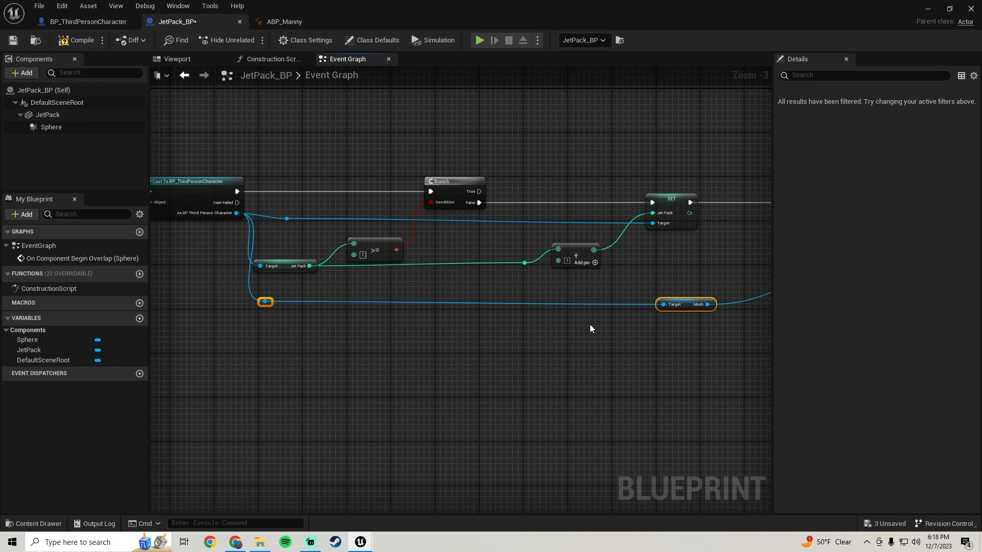
pyautogui.press('q')
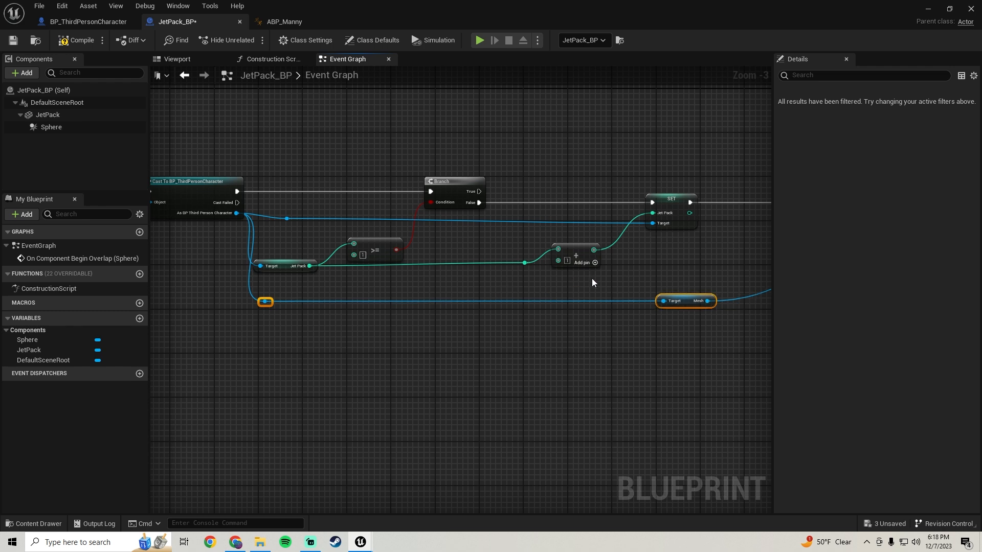
pyautogui.moveTo(532, 285); pyautogui.dragTo(260, 260)
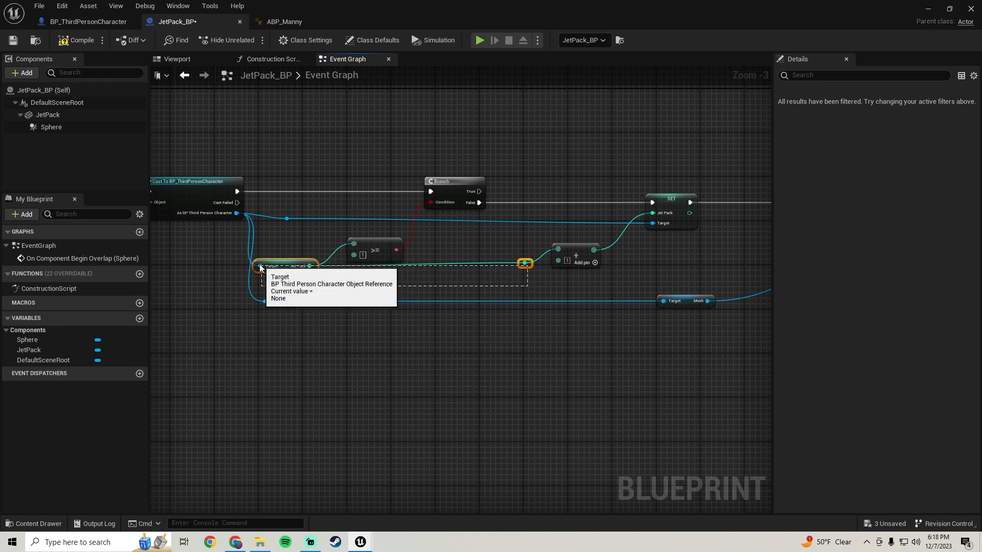
pyautogui.press('q')
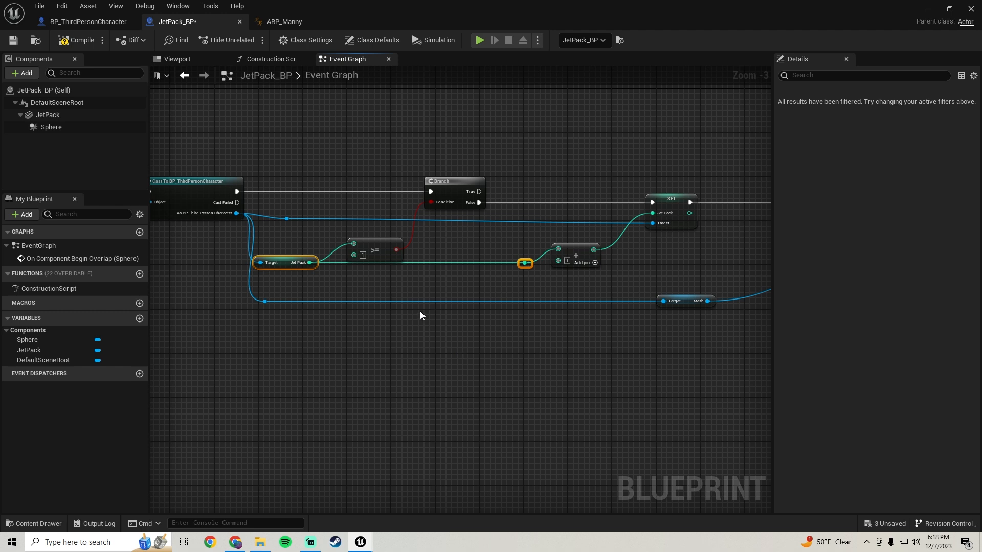
# Compile and save the jetpack blueprint with the new pickup check.
pyautogui.press('Down')
pyautogui.moveTo(560, 249); pyautogui.dragTo(365, 240, button='right')
pyautogui.moveTo(584, 225); pyautogui.dragTo(551, 232, button='right')
pyautogui.scroll(-2, 279, 236)
pyautogui.scroll(1, 552, 232)
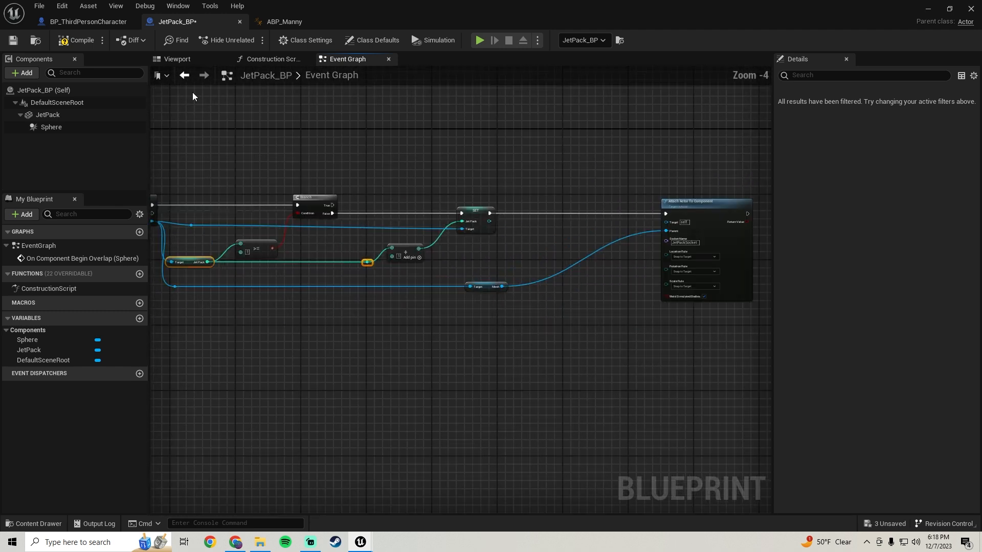
pyautogui.click(72, 47)
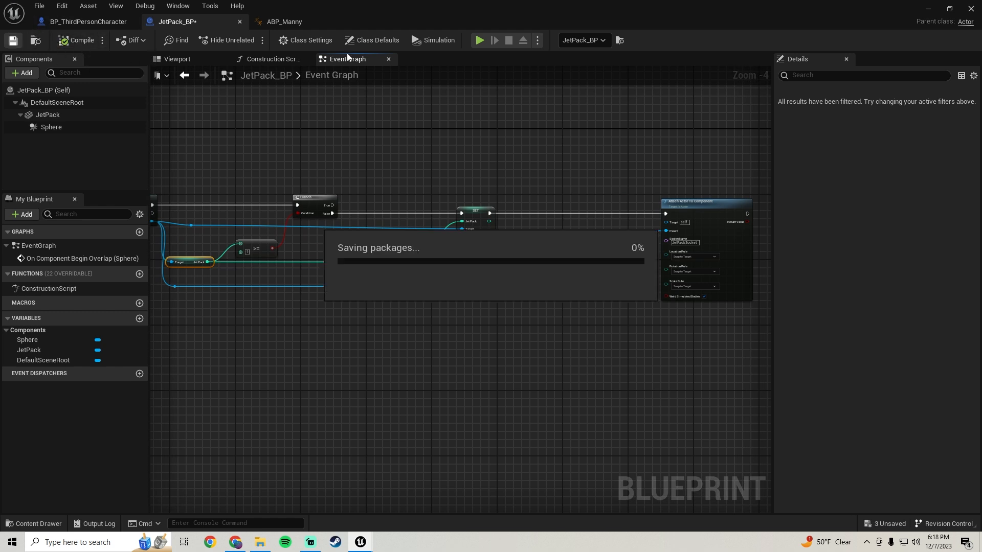
# Return to the level, play it in full screen, and walk the character into a jetpack to pick it up.
pyautogui.click(929, 10)
pyautogui.click(231, 39)
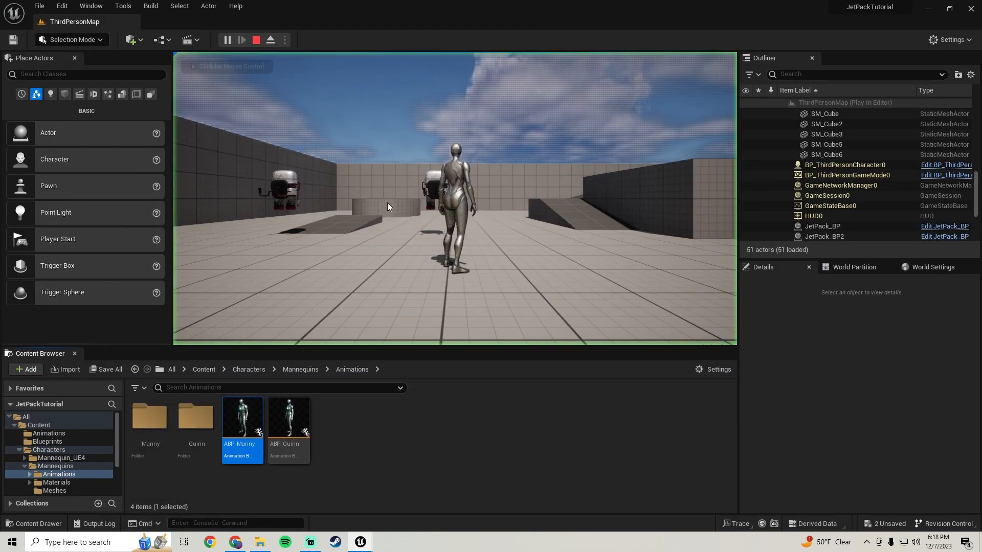
pyautogui.press('F11')
pyautogui.click(388, 205)
pyautogui.press('w')
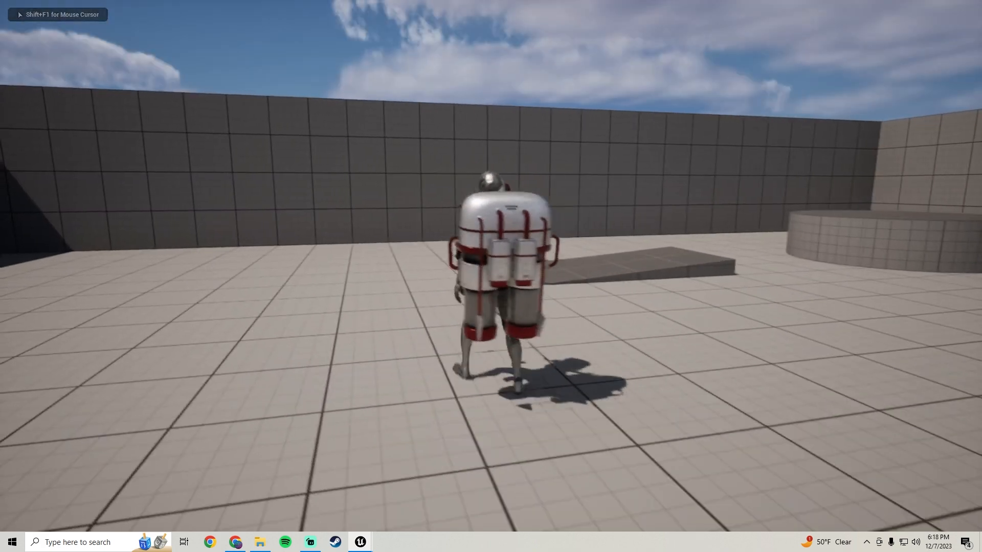
# Run the character into the second jetpack while wearing the first to test the pickup check, moving away from it again.
pyautogui.press('d')
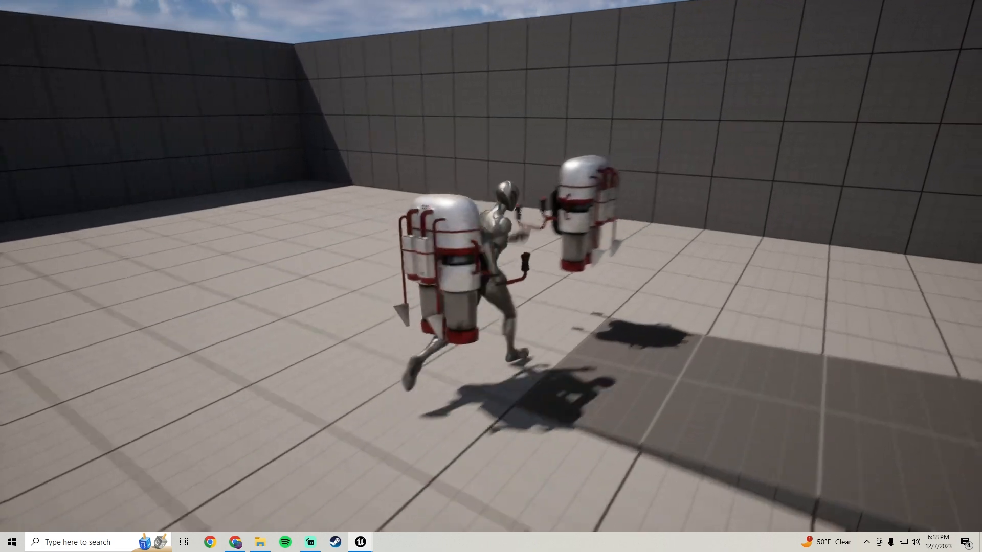
pyautogui.press('s')
pyautogui.press('d')
pyautogui.press('s')
pyautogui.press('d')
pyautogui.press('s')
pyautogui.press('d')
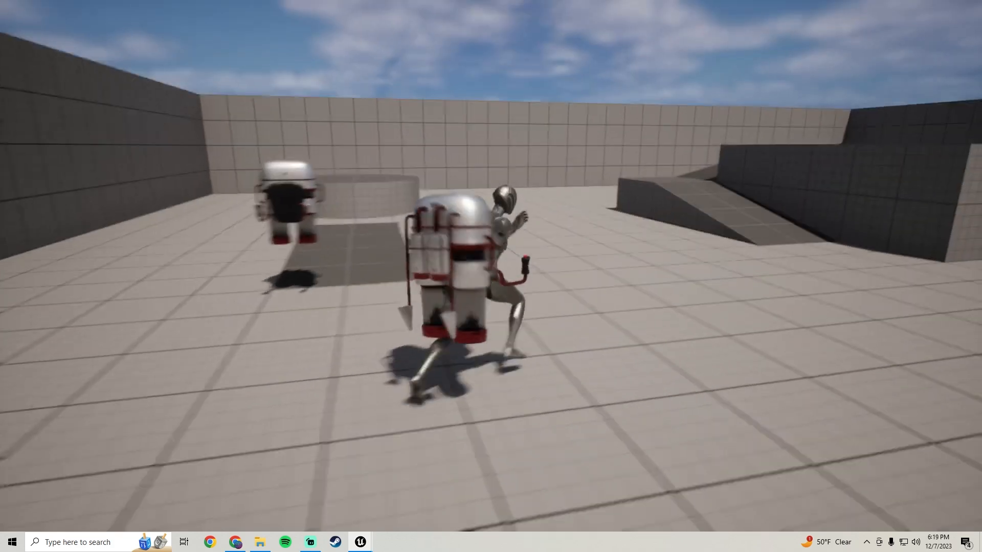
pyautogui.press('s')
pyautogui.press('d')
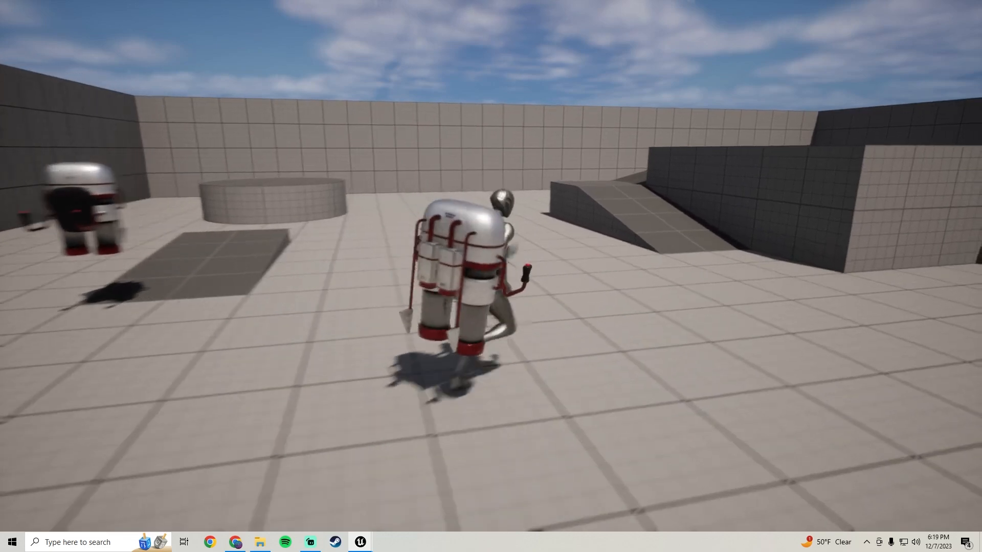
# Move and jump the character around the level with the jetpack on, turning it to face the camera.
pyautogui.press('w')
pyautogui.press('space')
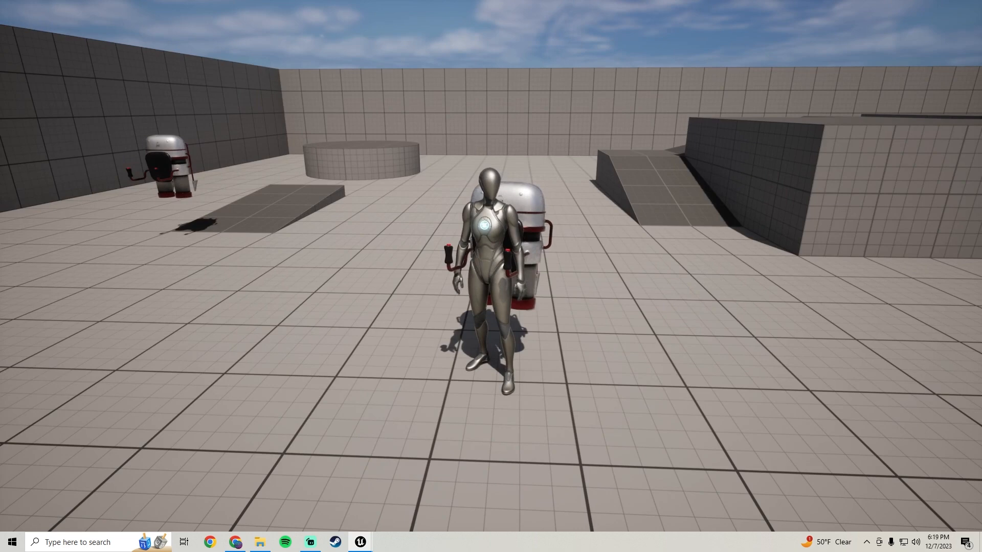
pyautogui.press('w')
pyautogui.press('s')
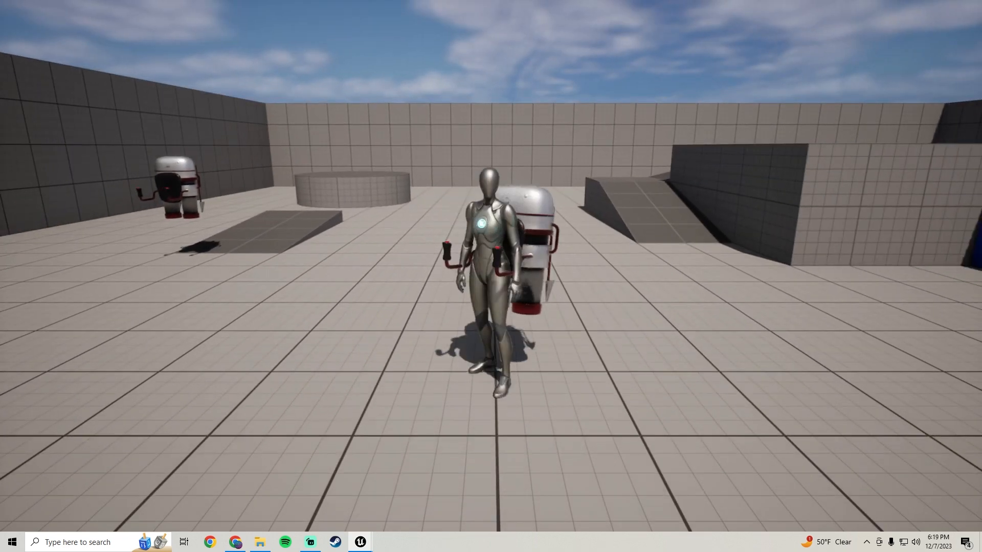